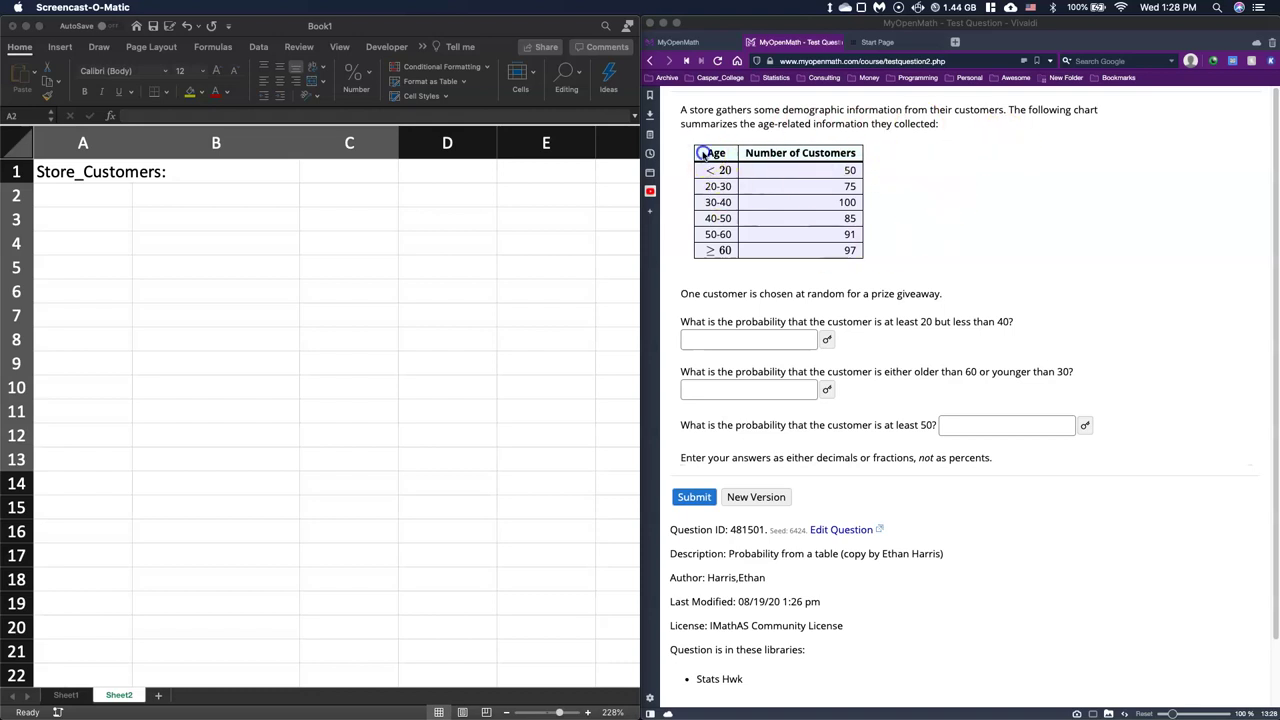
Step: Copy the whole Age and Number of Customers table from the MyOpenMath question page
click(764, 167)
drag(678, 150, 872, 174)
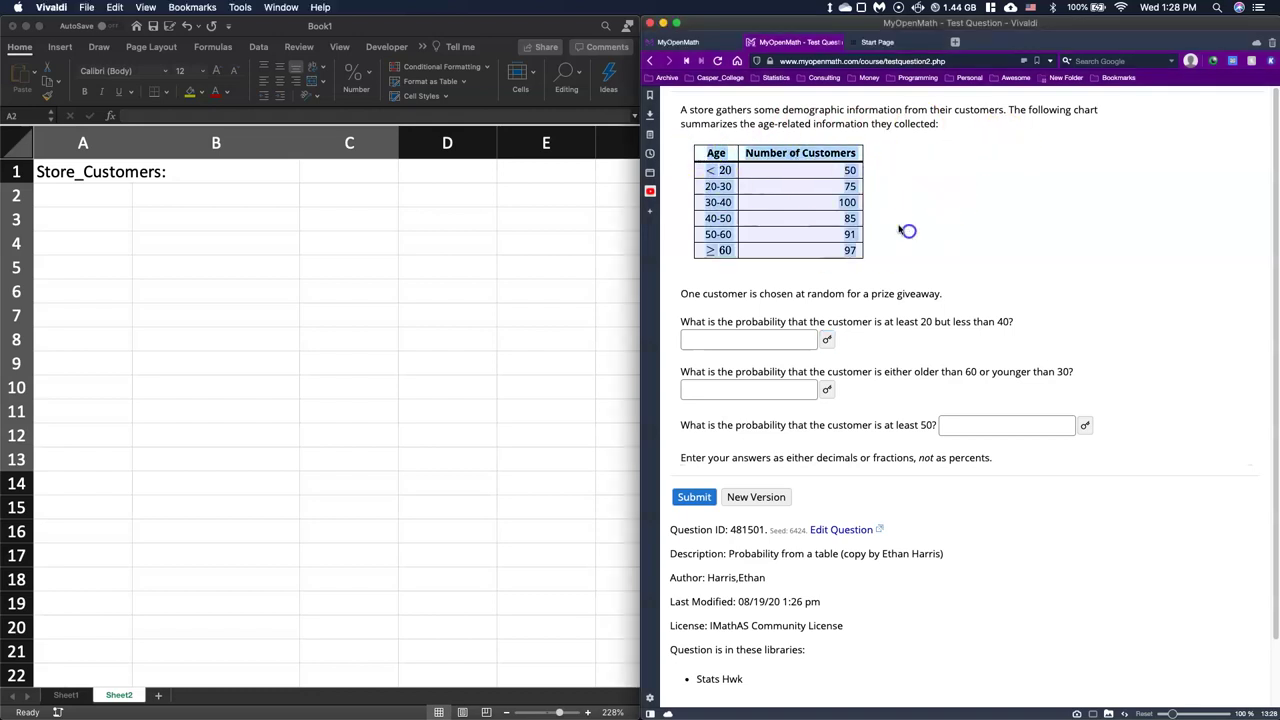
right_click(905, 231)
click(894, 209)
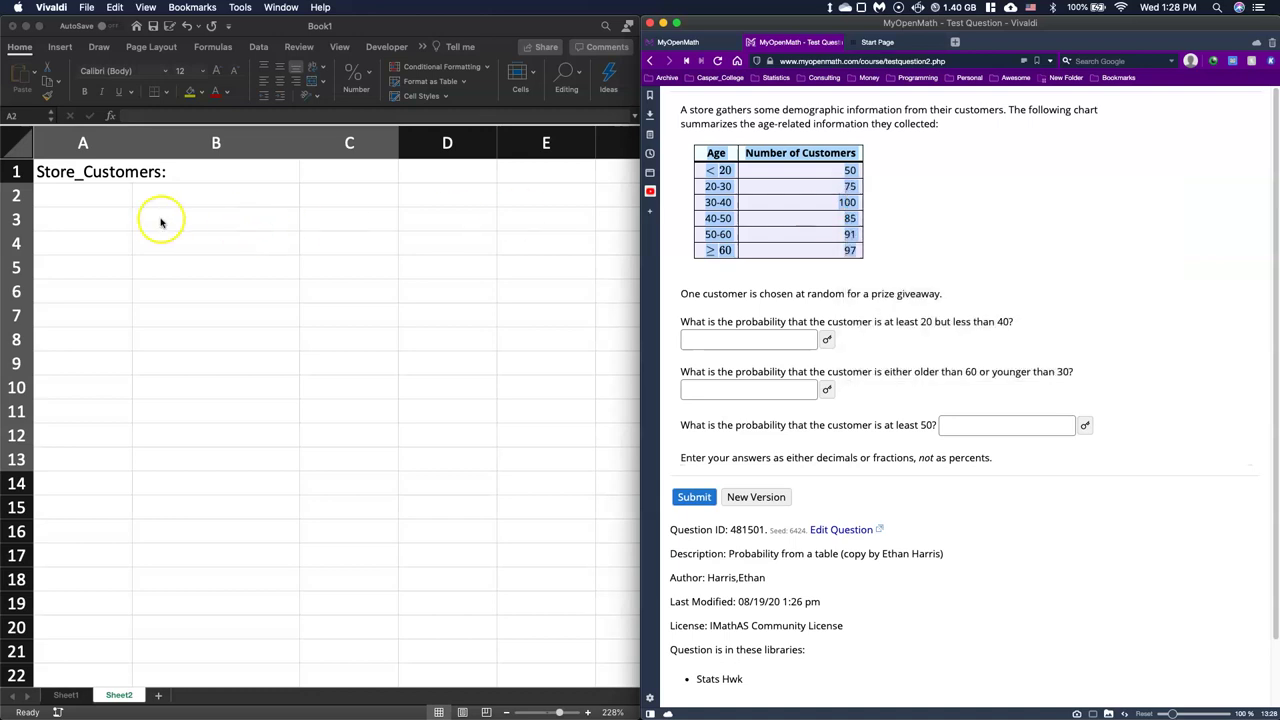
right_click(73, 200)
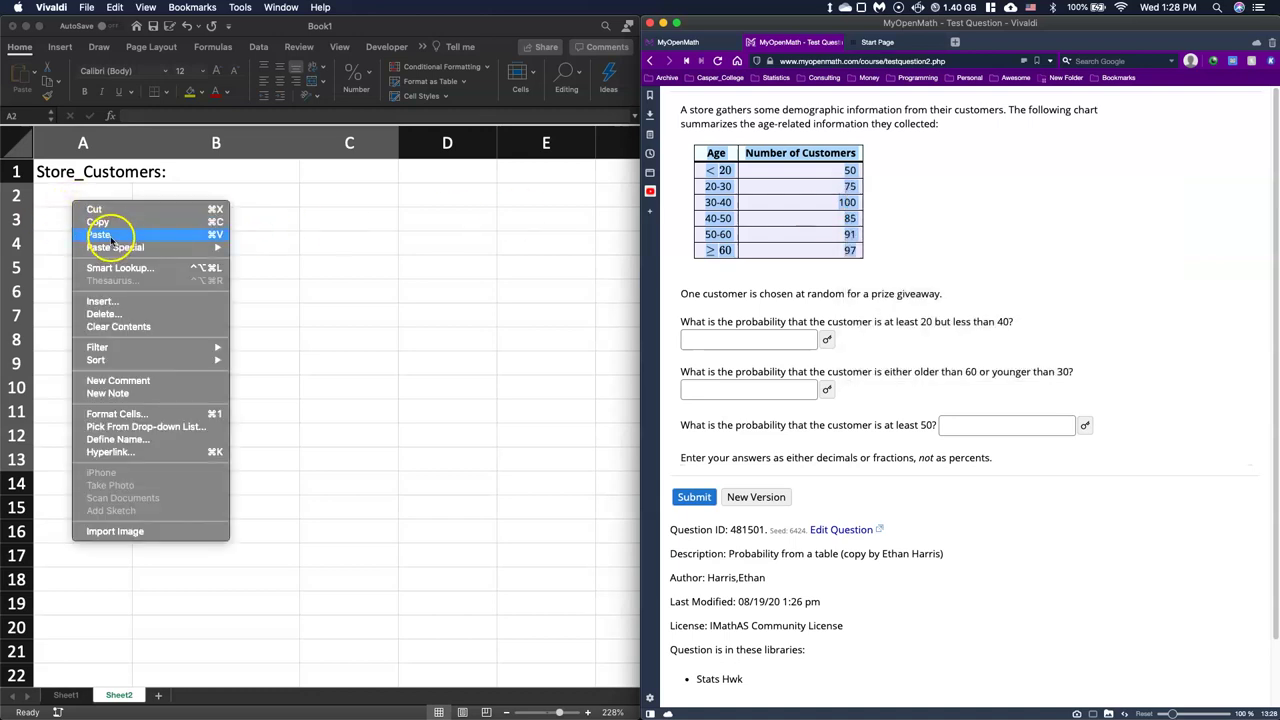
mouse_move(115, 247)
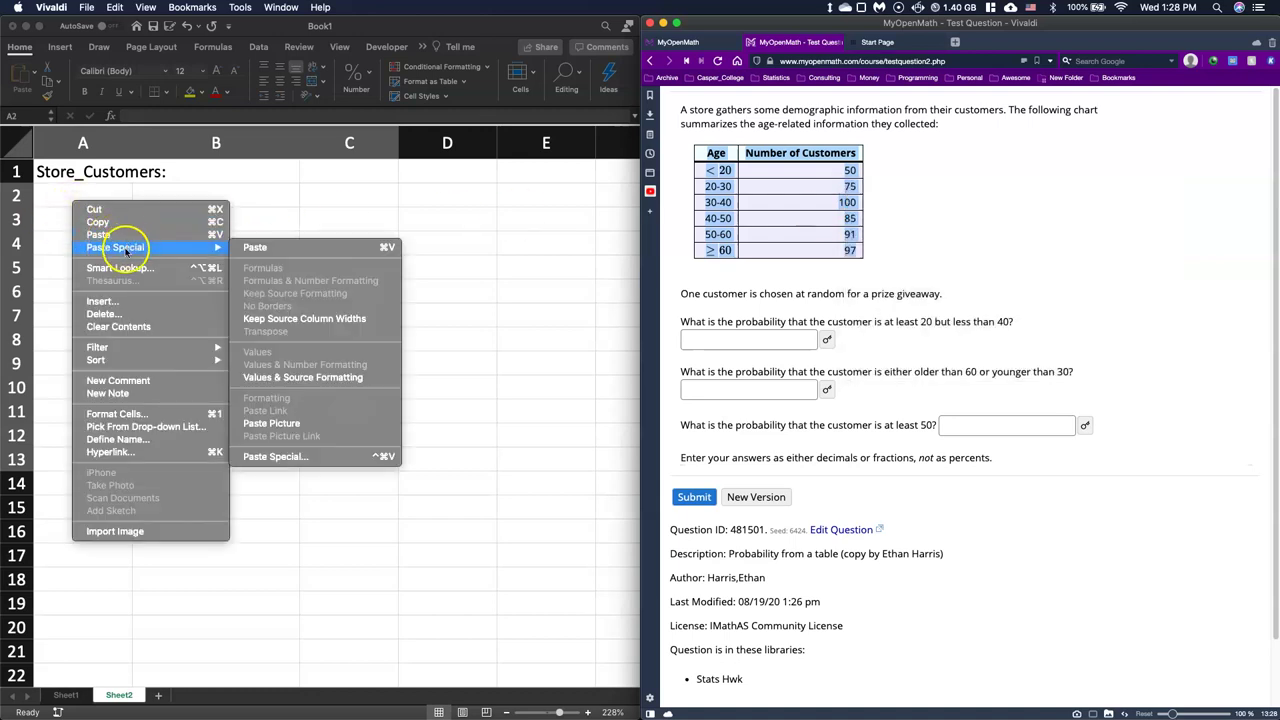
click(345, 320)
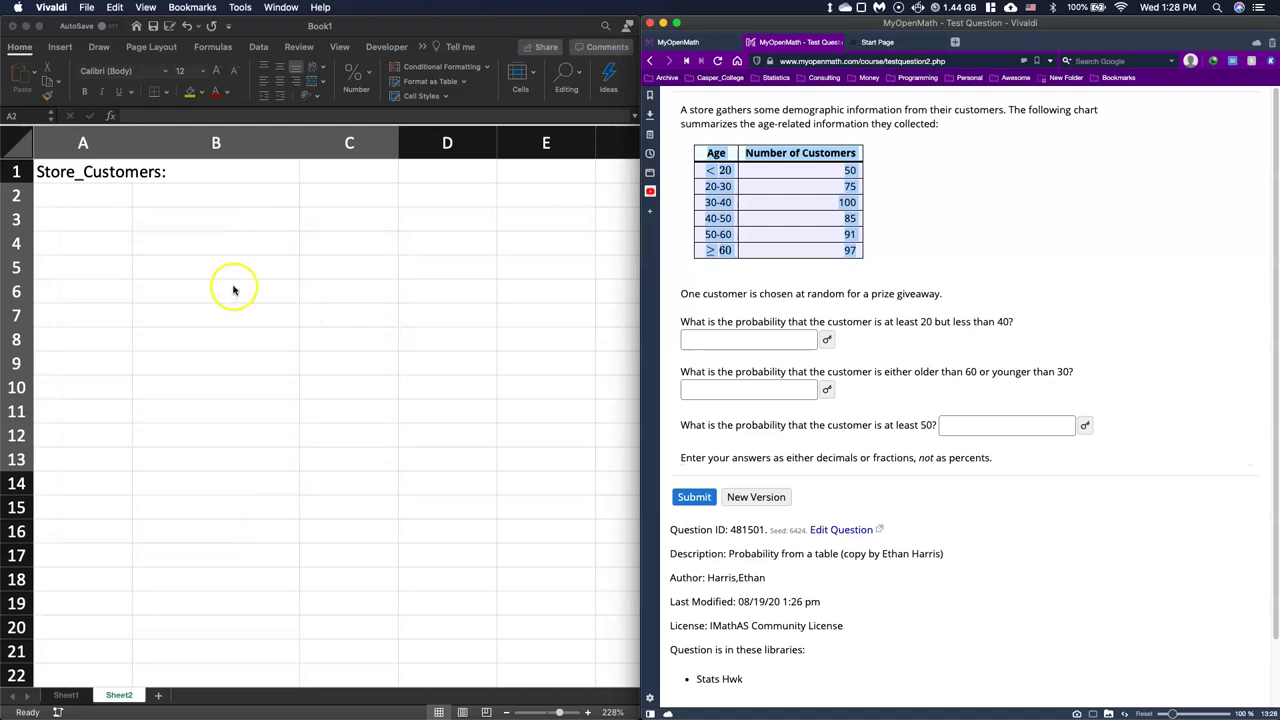
click(78, 216)
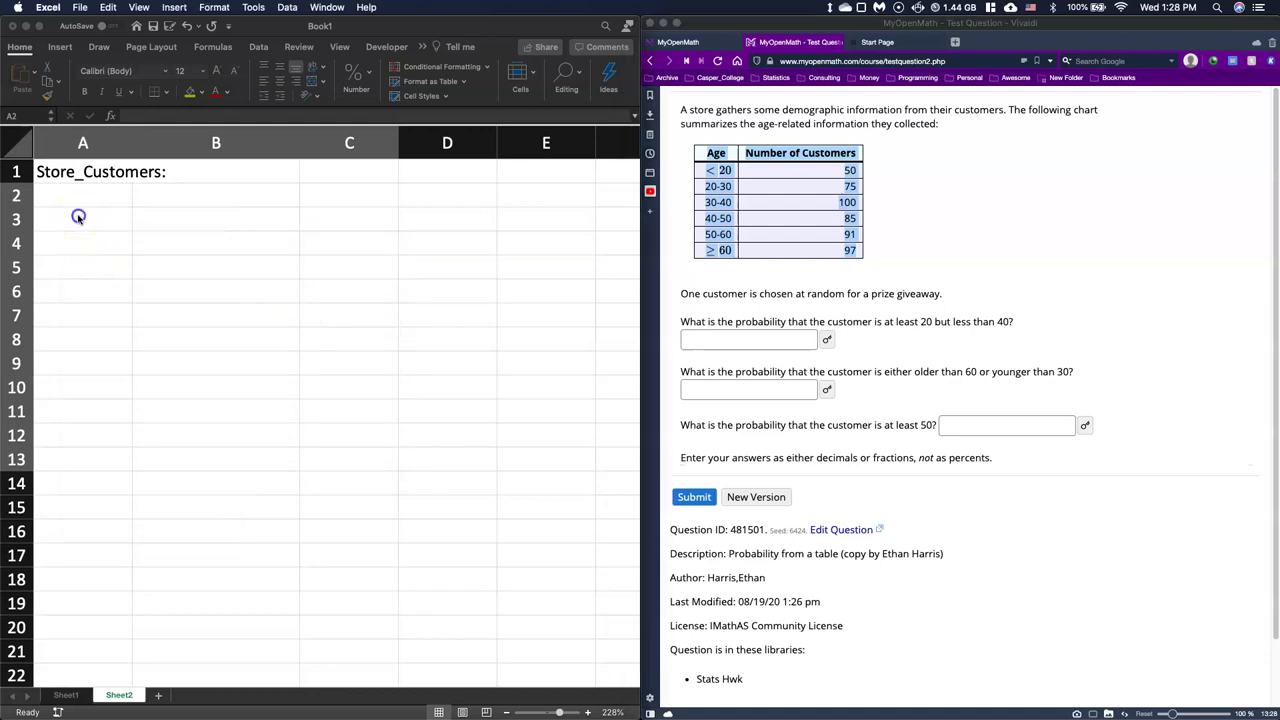
click(94, 247)
Step: Paste the copied table as plain text into Excel starting at cell A2, using Paste Special
click(78, 197)
right_click(78, 197)
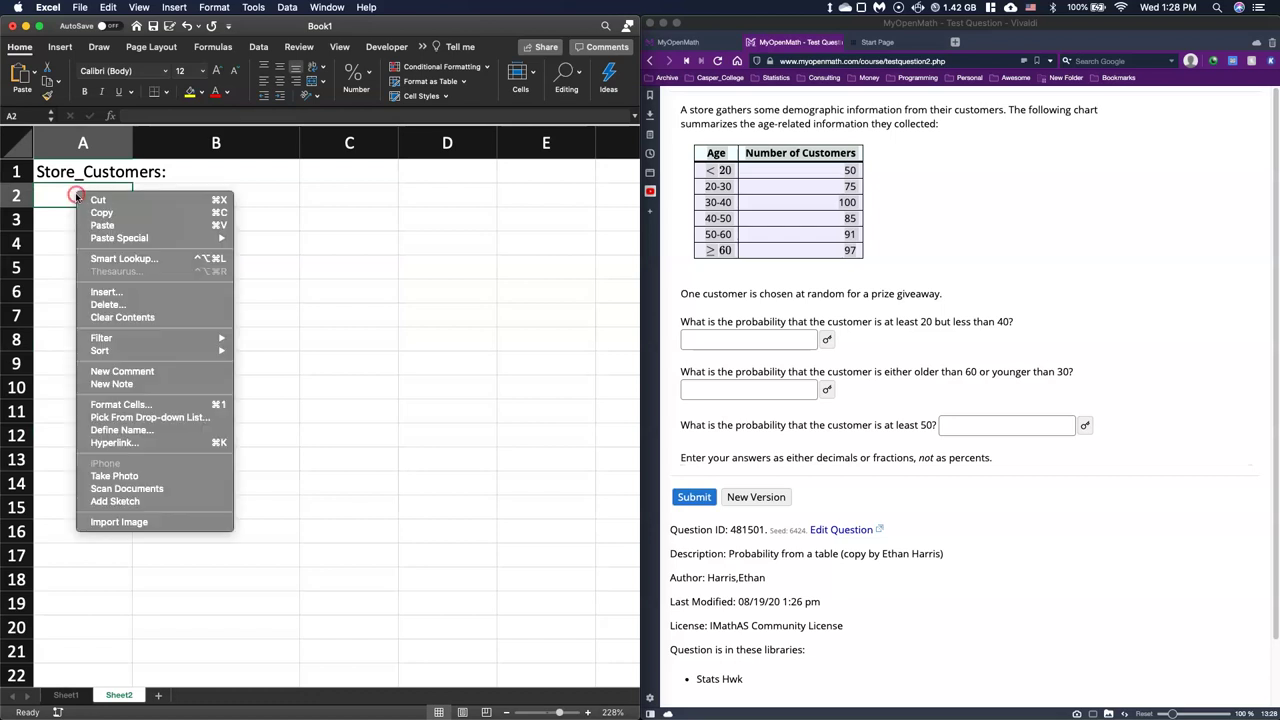
mouse_move(130, 238)
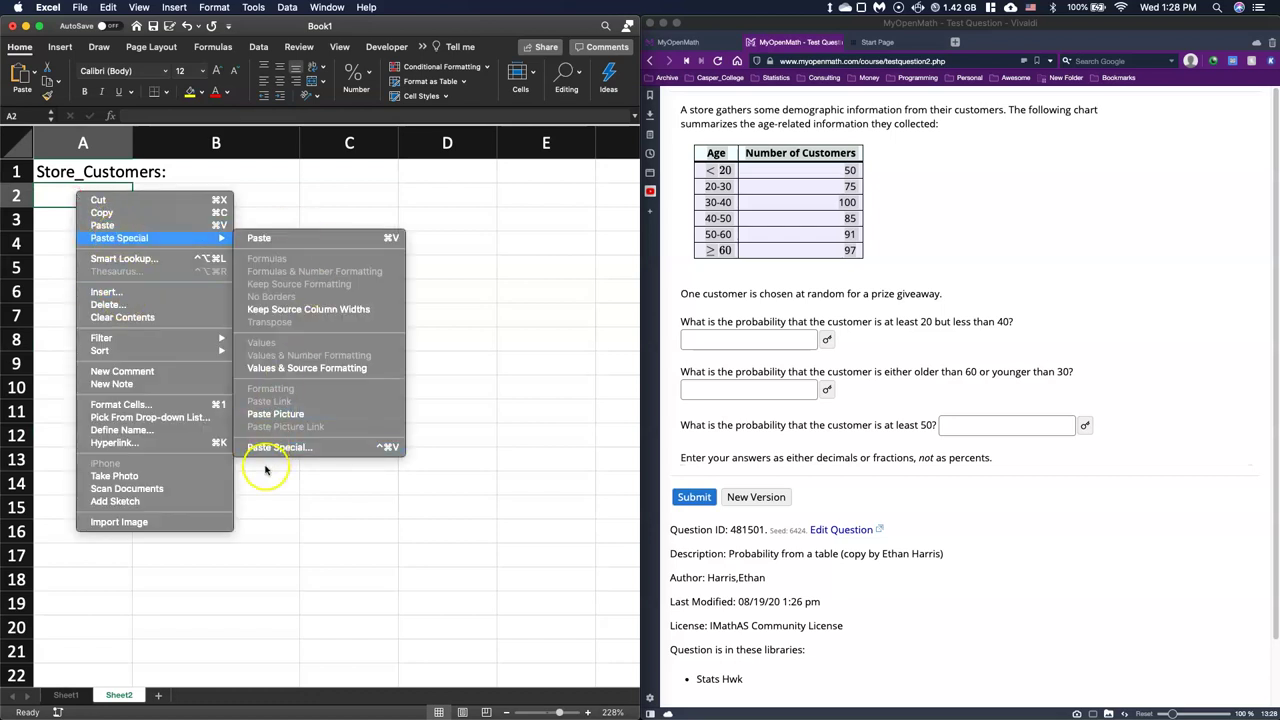
click(277, 448)
click(118, 401)
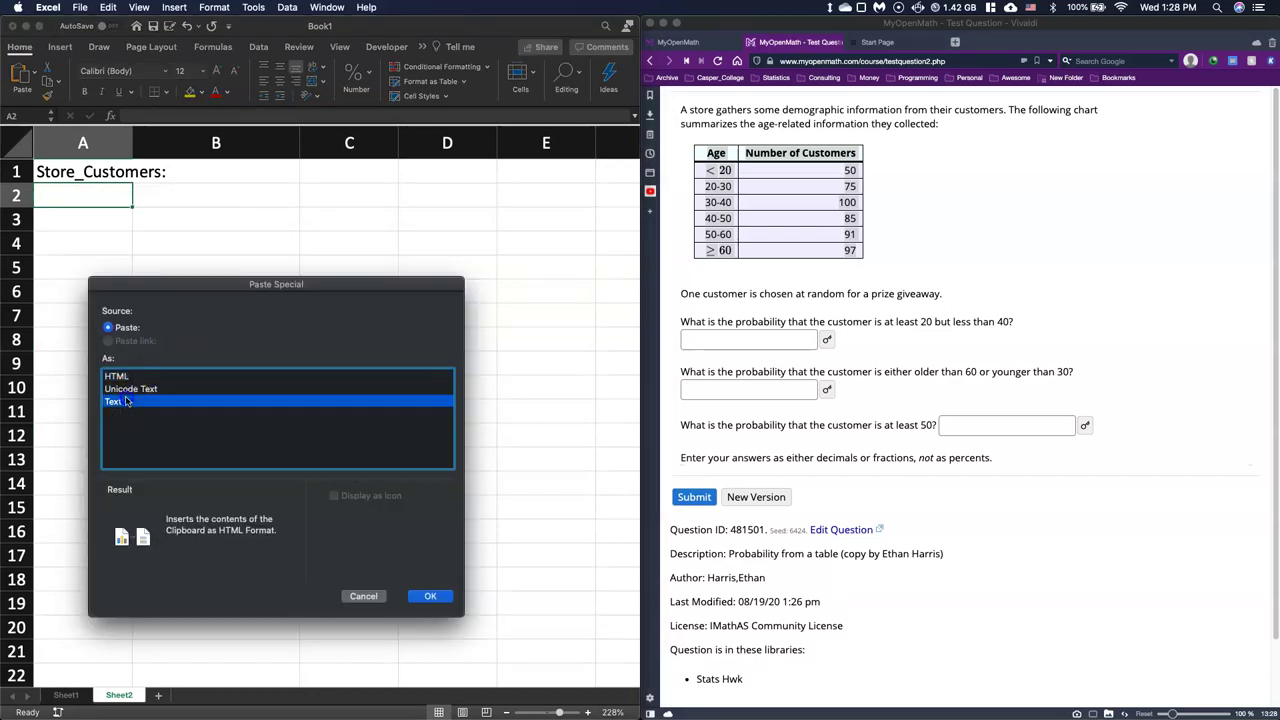
click(423, 595)
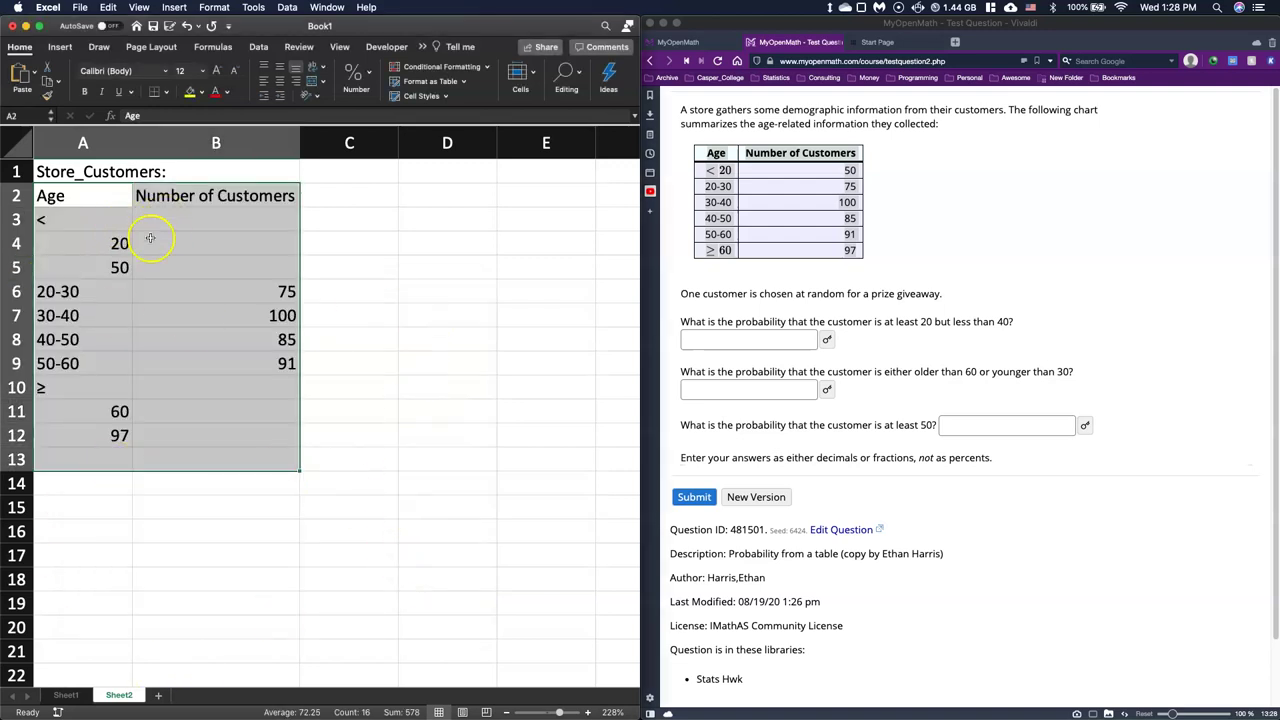
Step: Move the 60 from A11 into A10 behind the ≥ sign, making the label ≥60
click(104, 243)
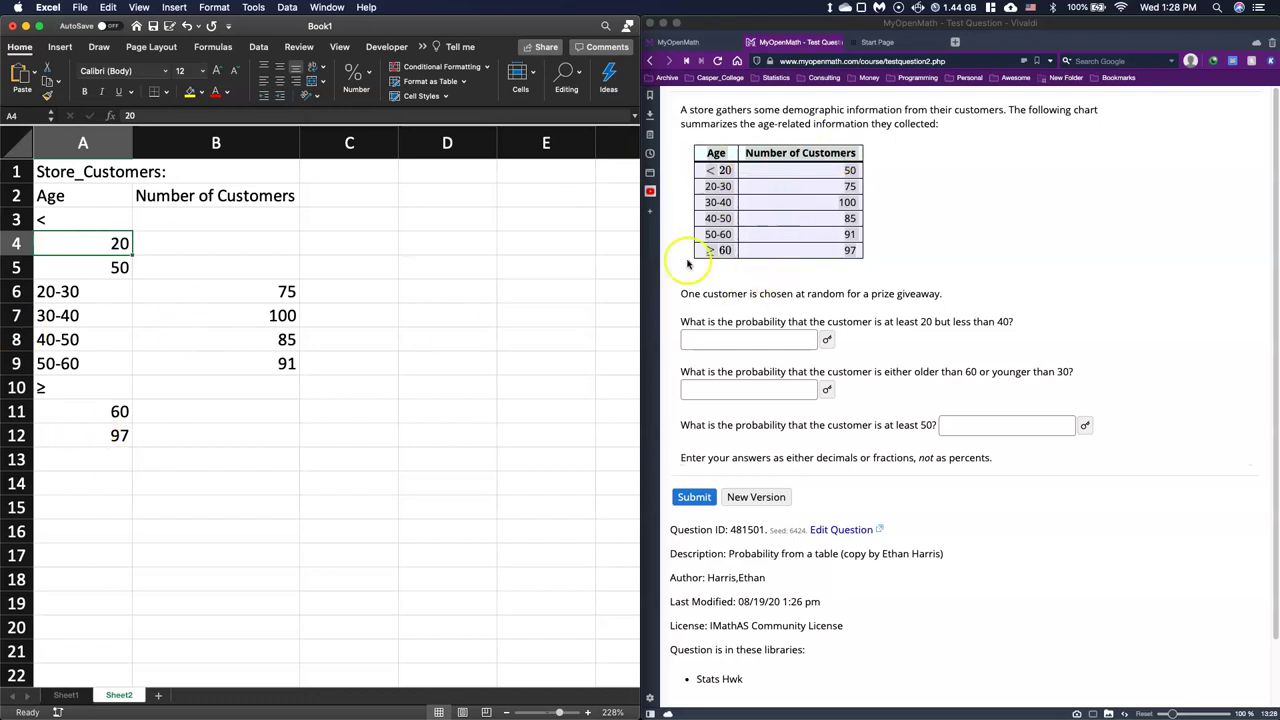
double_click(96, 410)
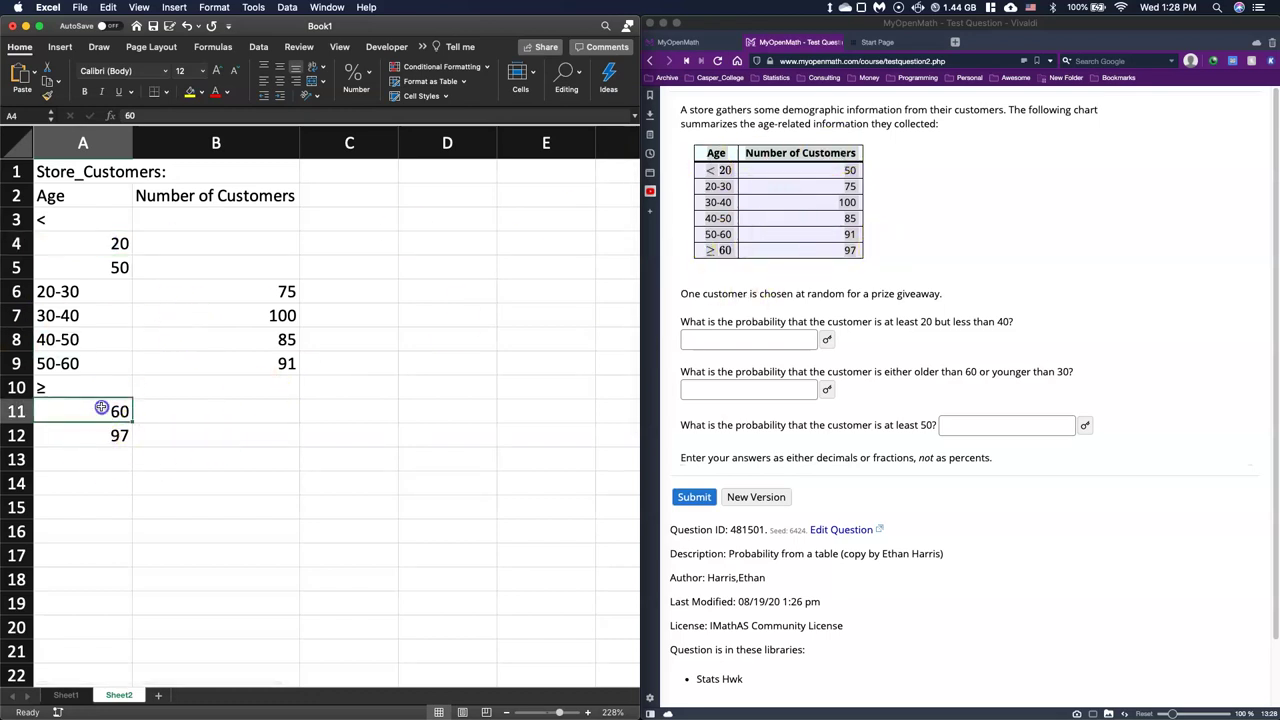
drag(110, 411, 126, 412)
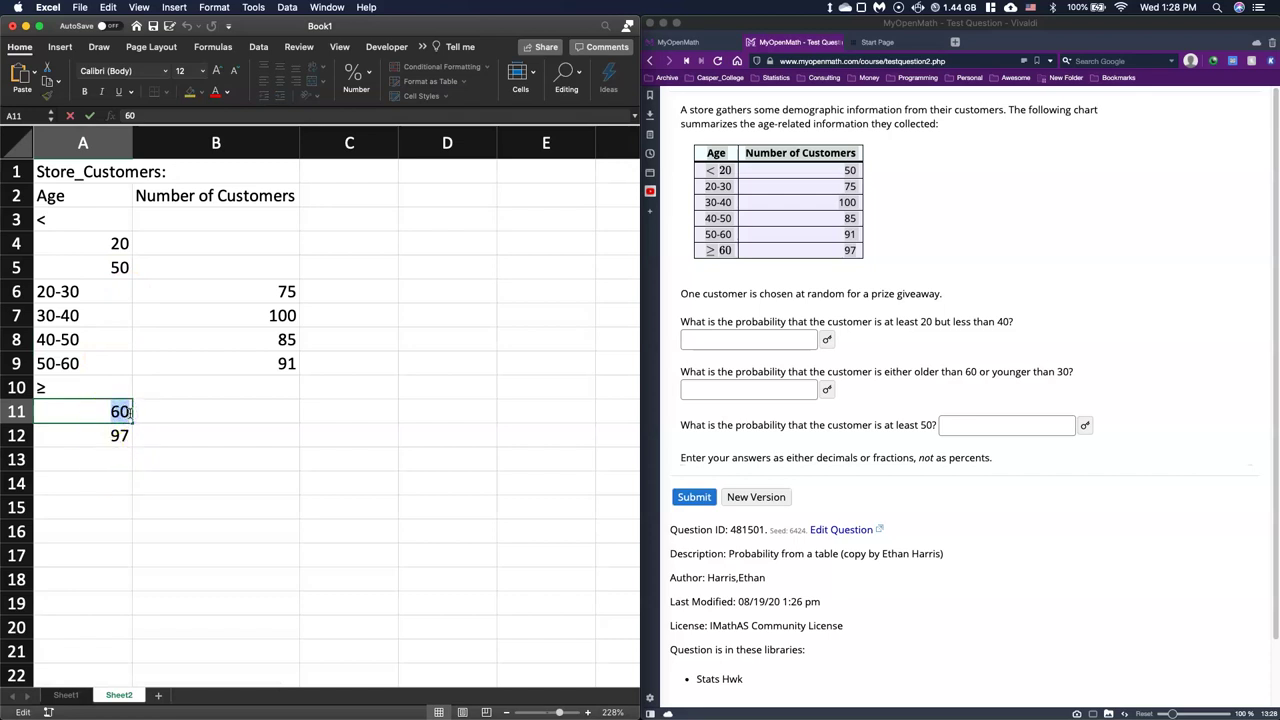
key(cmd+x)
double_click(106, 385)
key(super+v)
Step: Move the 20 from A4 into A3 behind the < sign, making the label <20
double_click(102, 247)
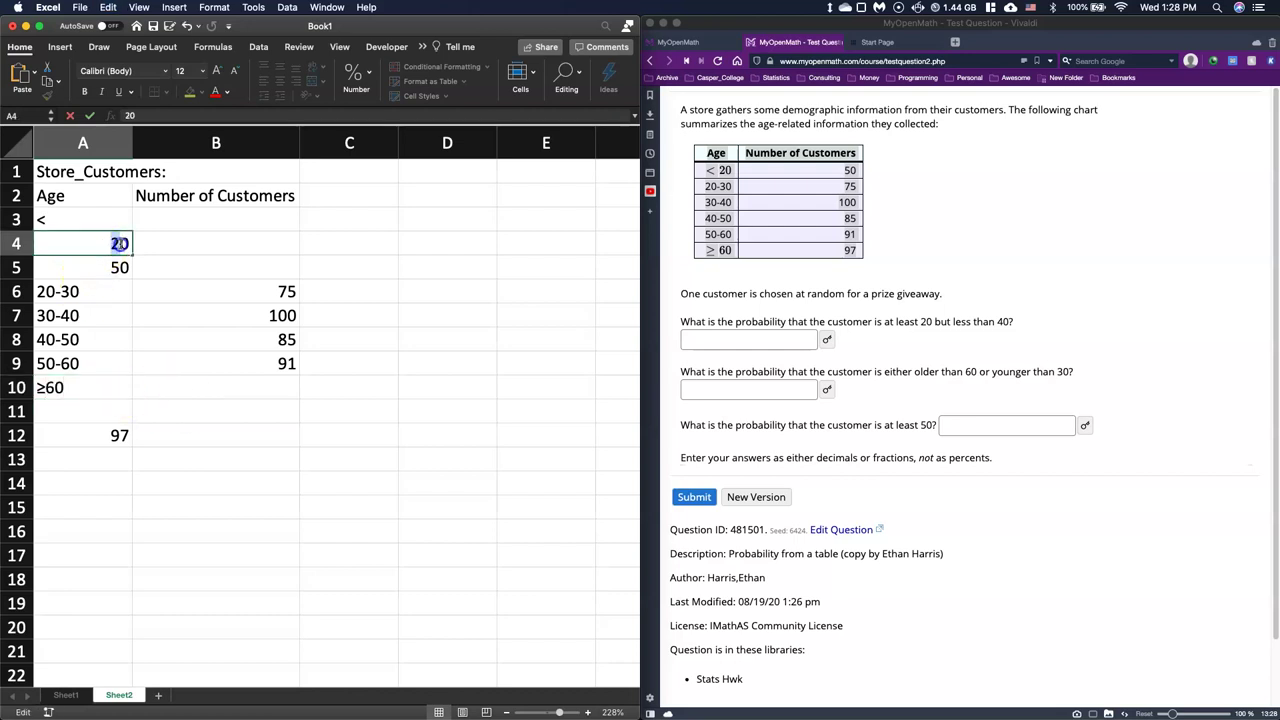
key(cmd+x)
double_click(73, 219)
key(super+v)
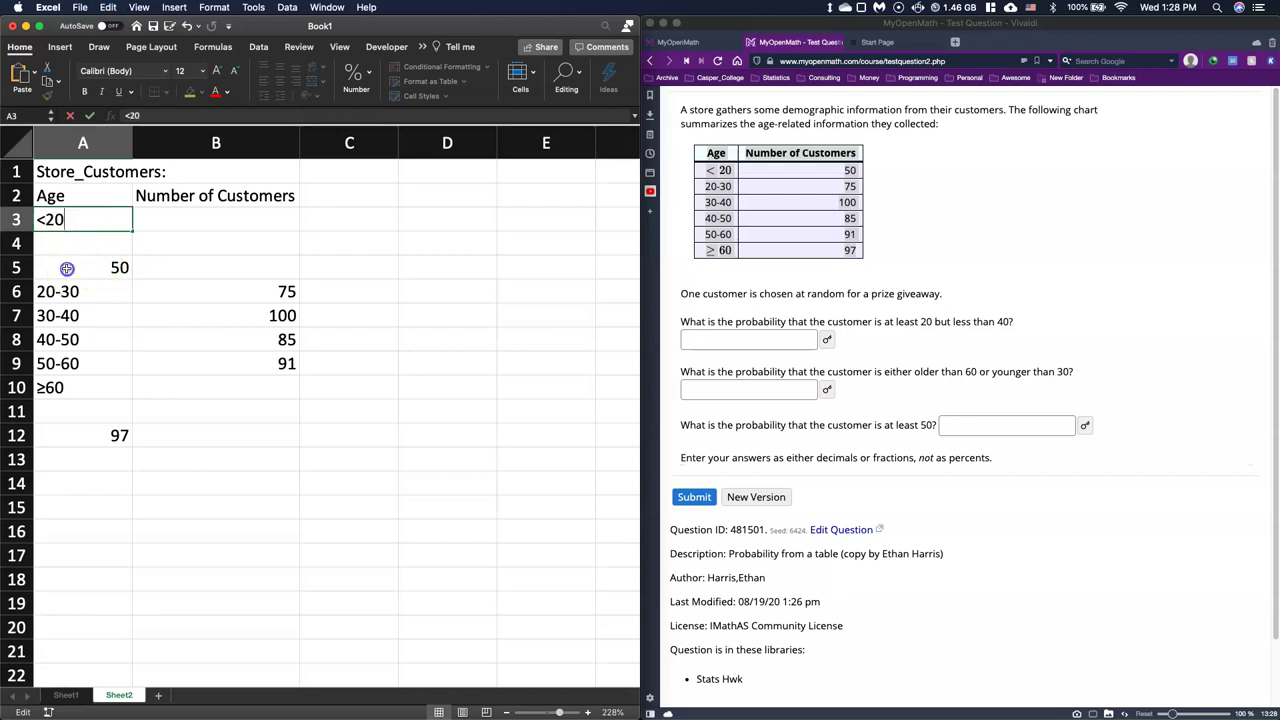
Step: Move the misplaced customer counts beside their age labels: 50 from A5 to B3 and 97 from A12 to B10
click(95, 267)
drag(70, 258, 234, 214)
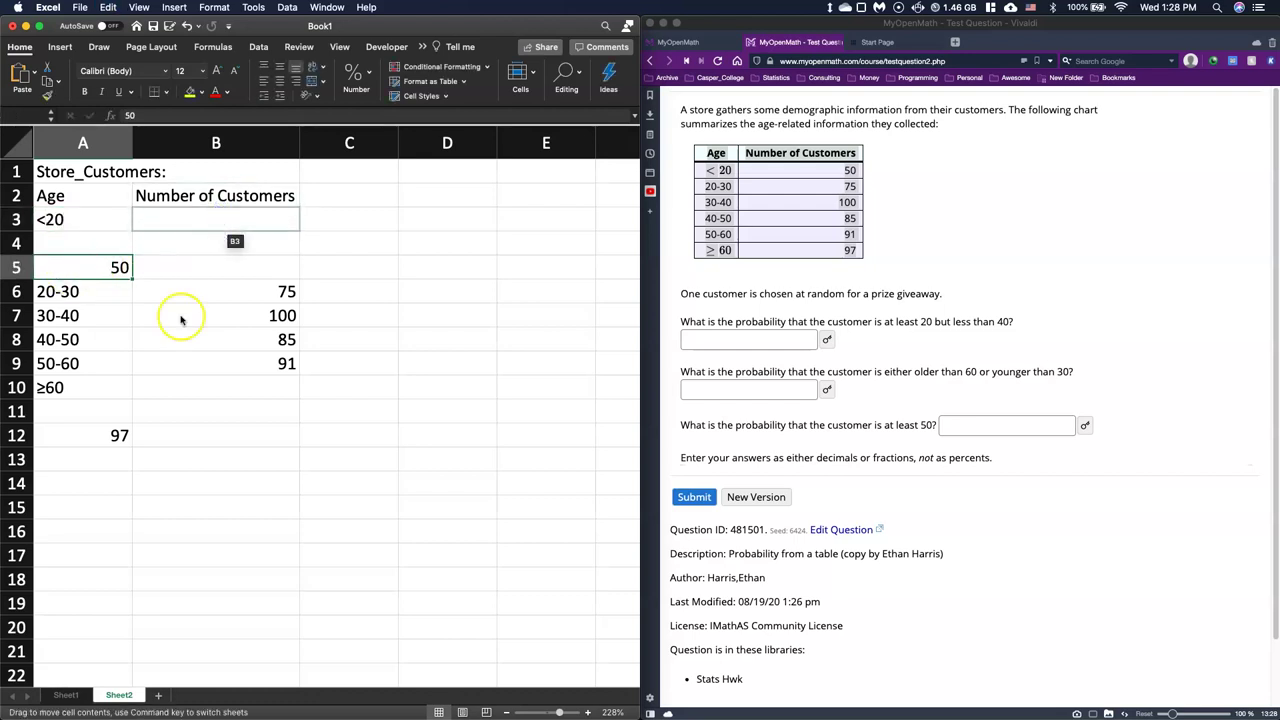
click(108, 434)
drag(98, 423, 214, 386)
Step: Delete the empty rows 4 and 5 so the age groups follow each other without a gap
click(17, 246)
drag(19, 262, 19, 264)
right_click(19, 264)
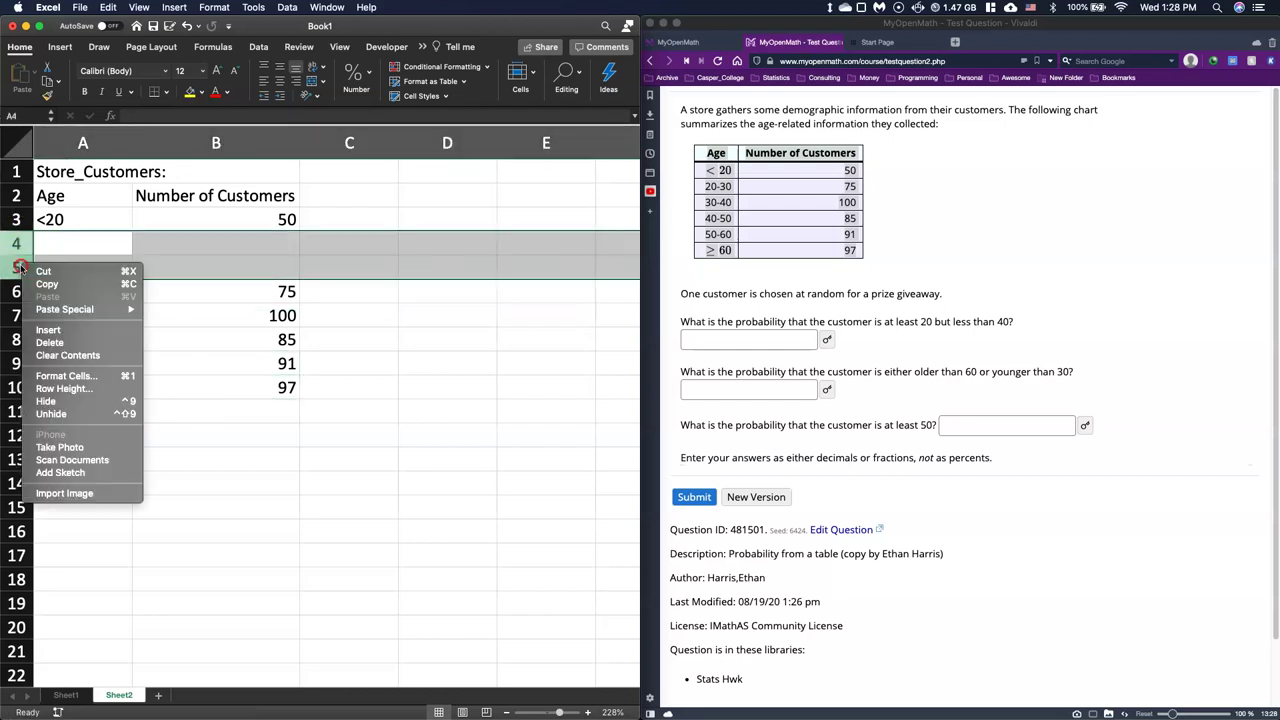
click(301, 390)
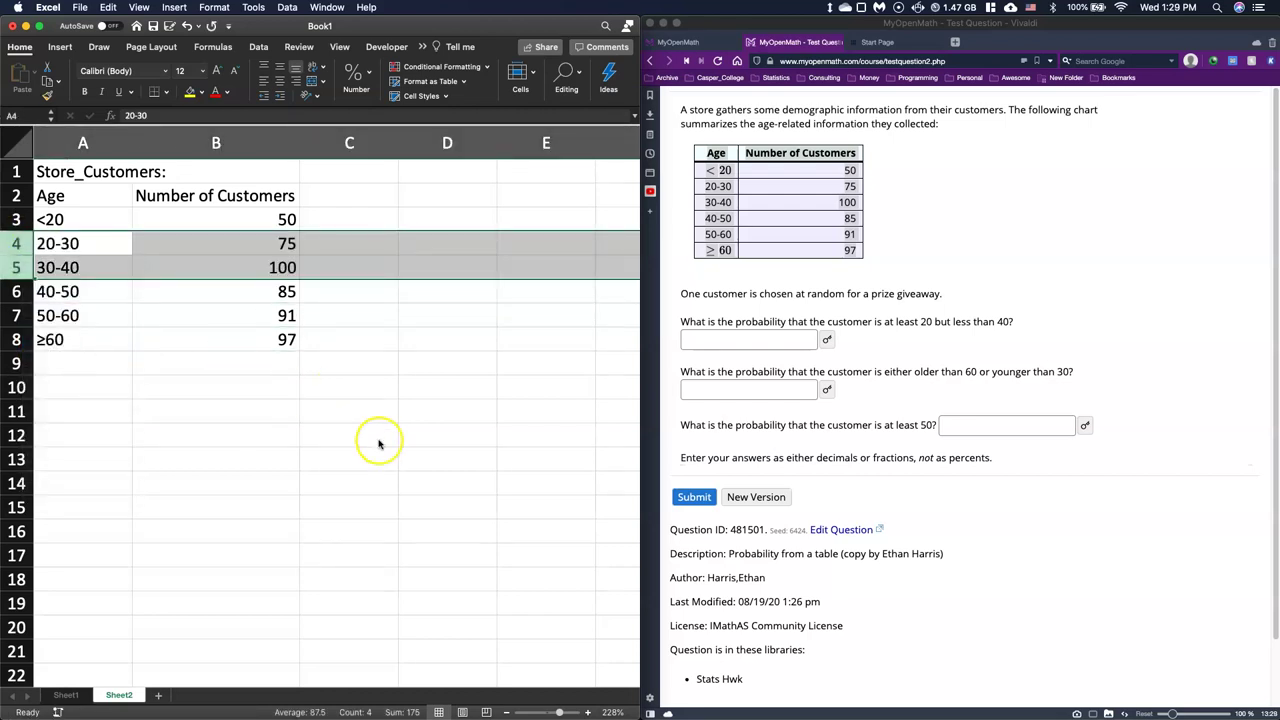
click(378, 440)
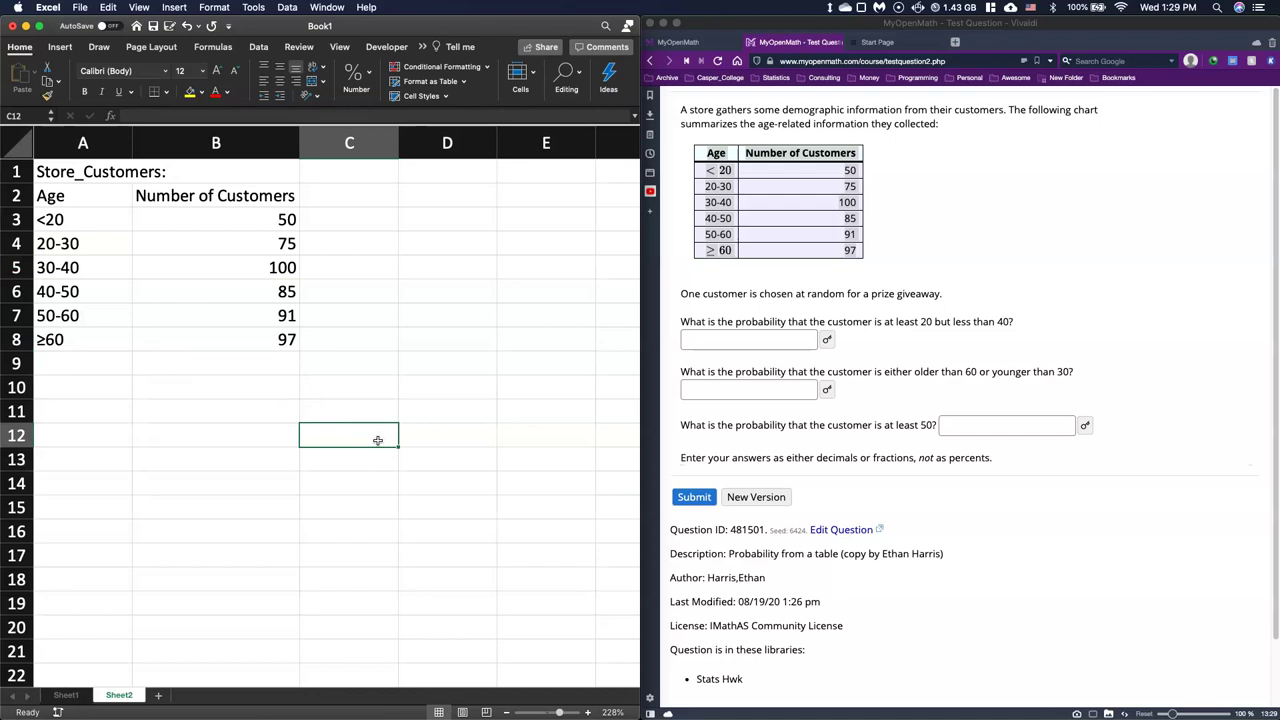
Step: Enter the label "Total:" in A9, below the last age group
click(87, 362)
text(Total)
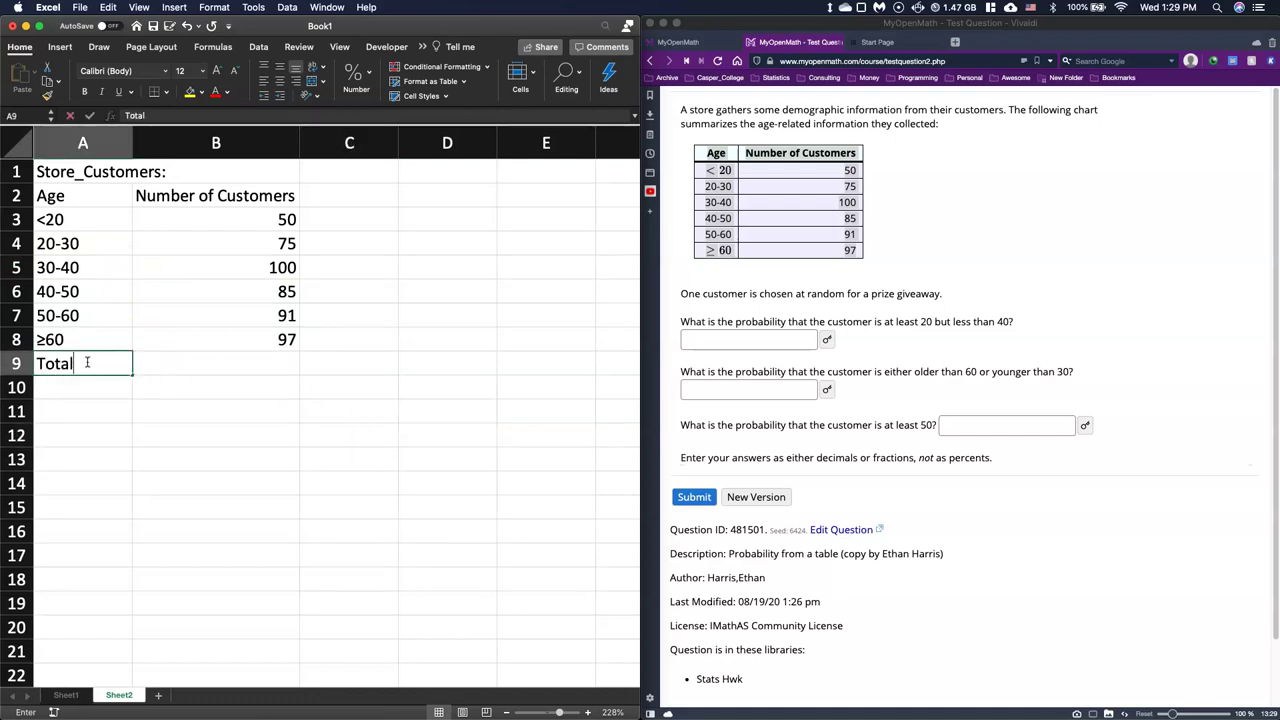
text(:)
key(Tab)
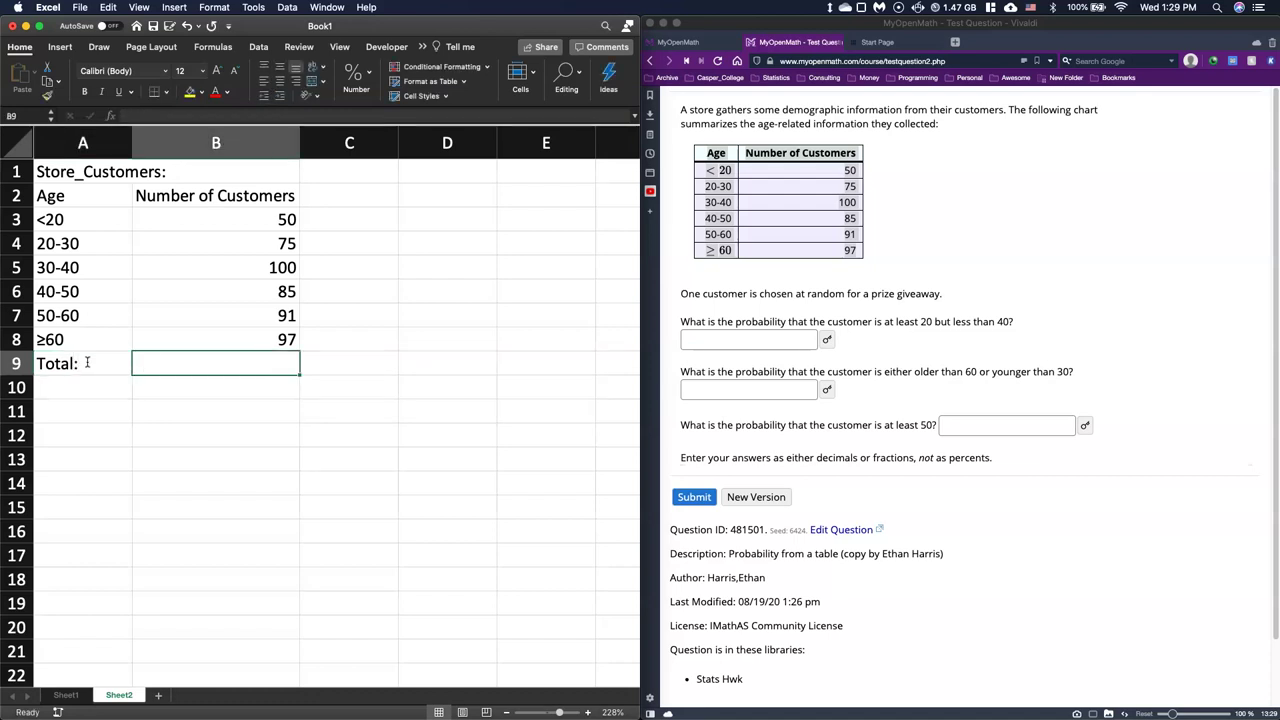
Step: Enter the formula =sum(B3:B8) in B9 to total the number of customers
text(=)
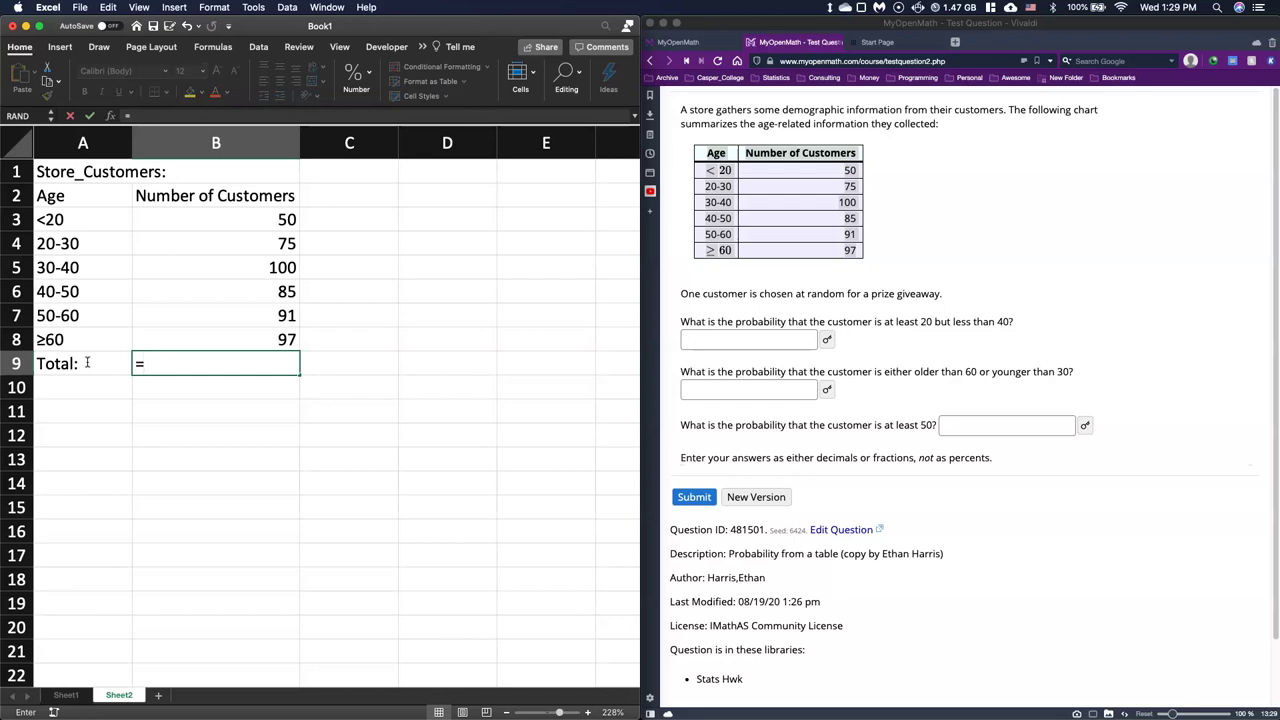
text(sum()
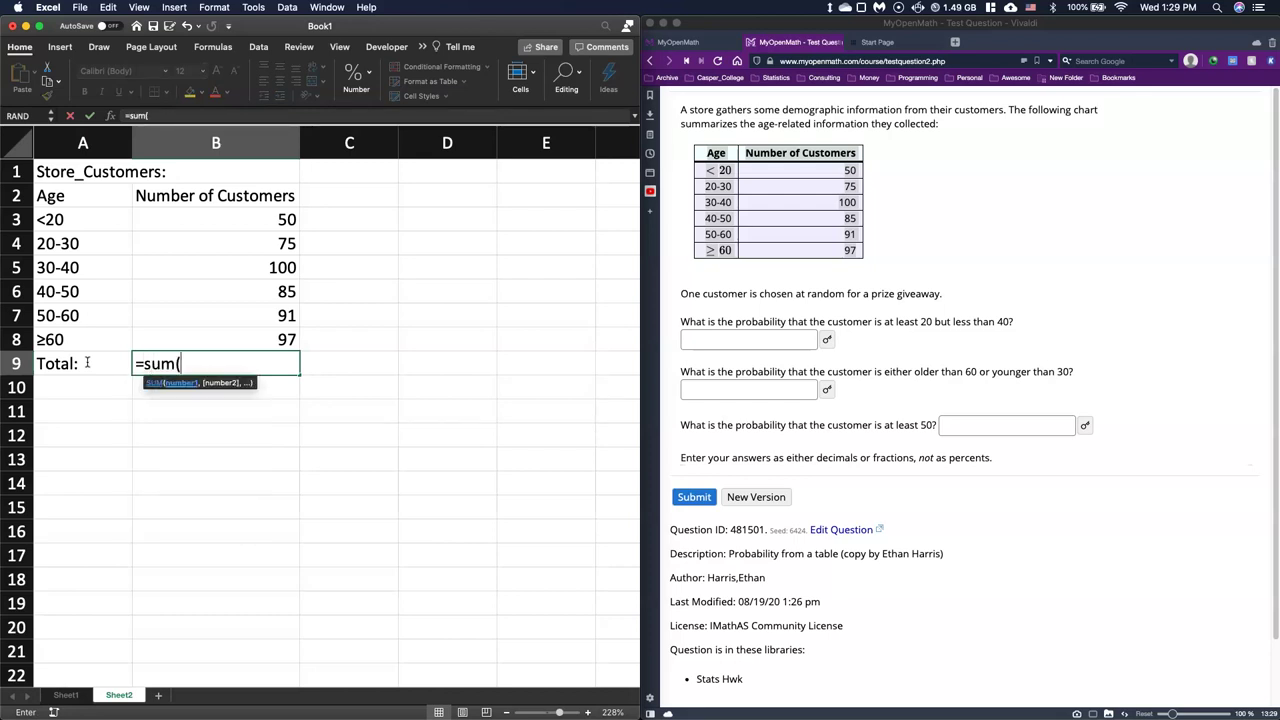
click(211, 221)
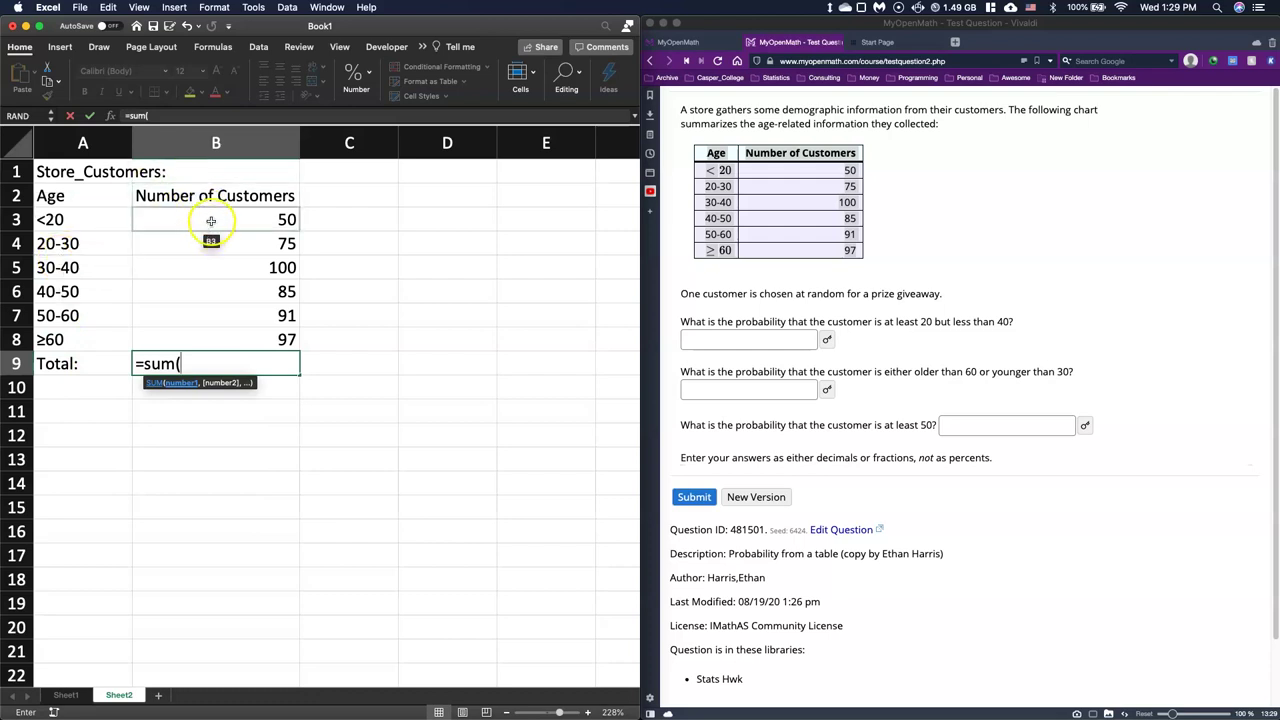
drag(211, 221, 240, 343)
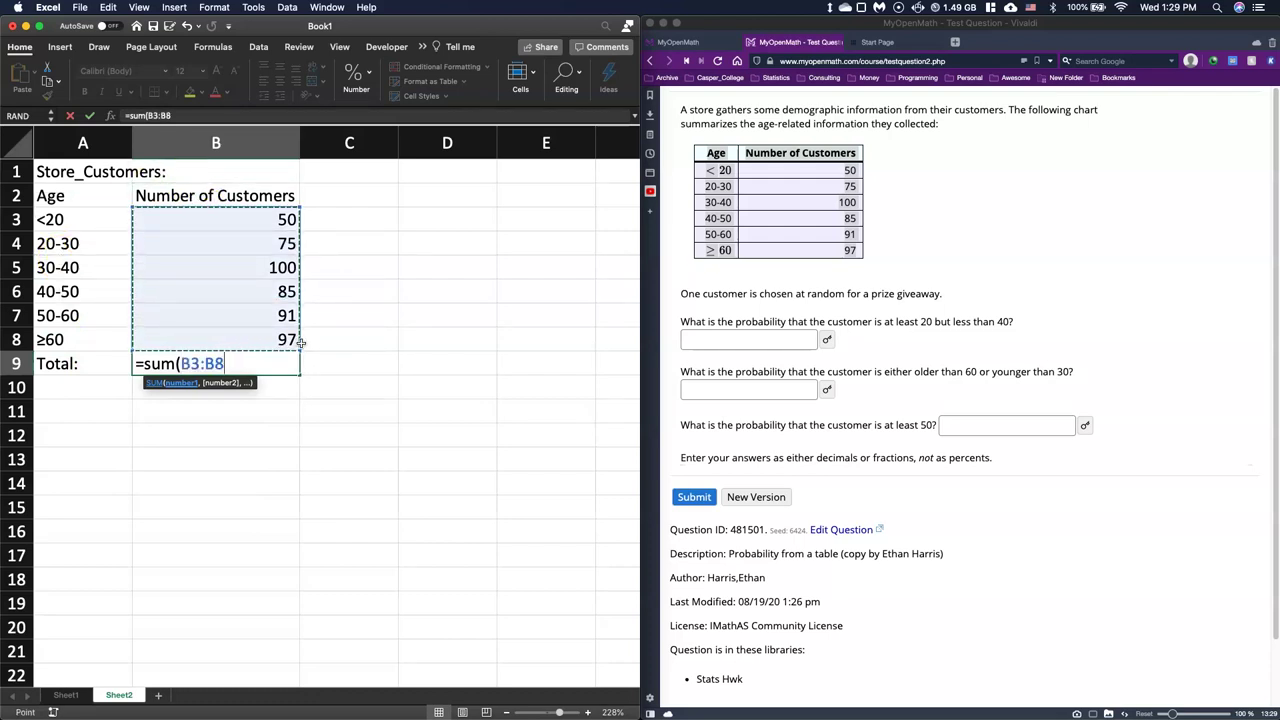
text())
key(Return)
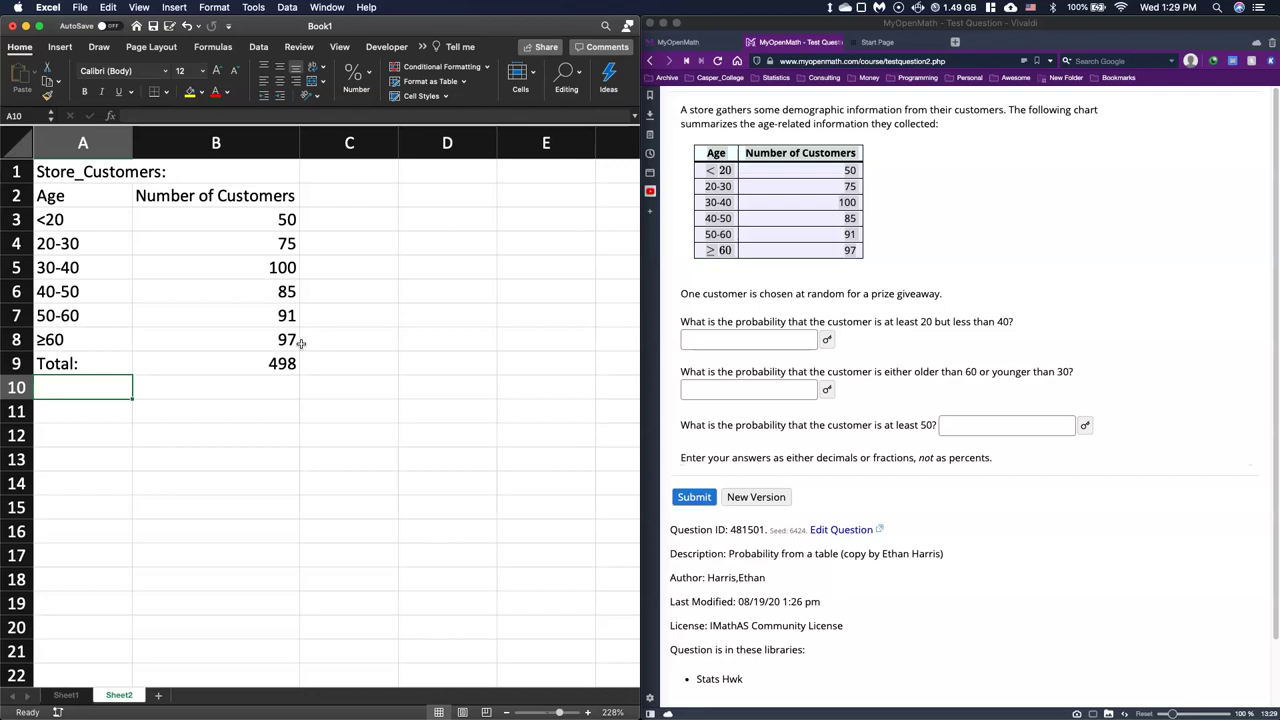
Step: Examine the customer counts for the under-20 row and for the 20-30 and 30-40 age groups
click(884, 206)
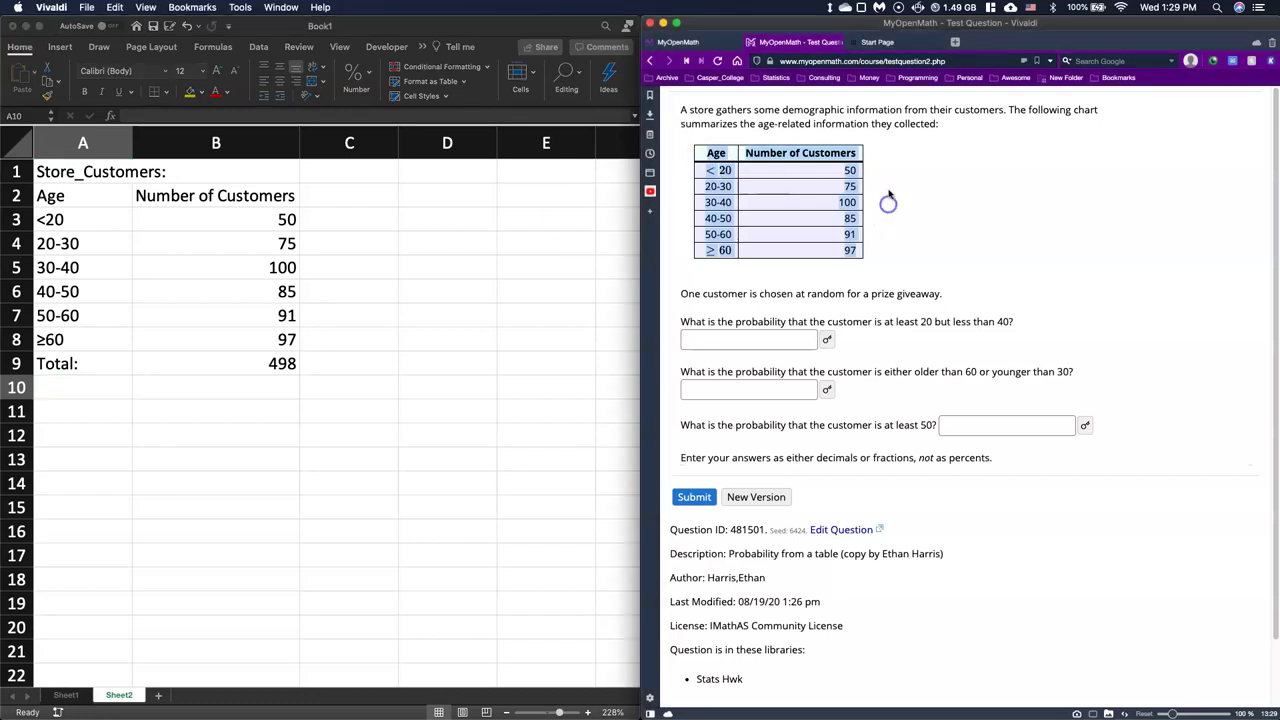
click(80, 248)
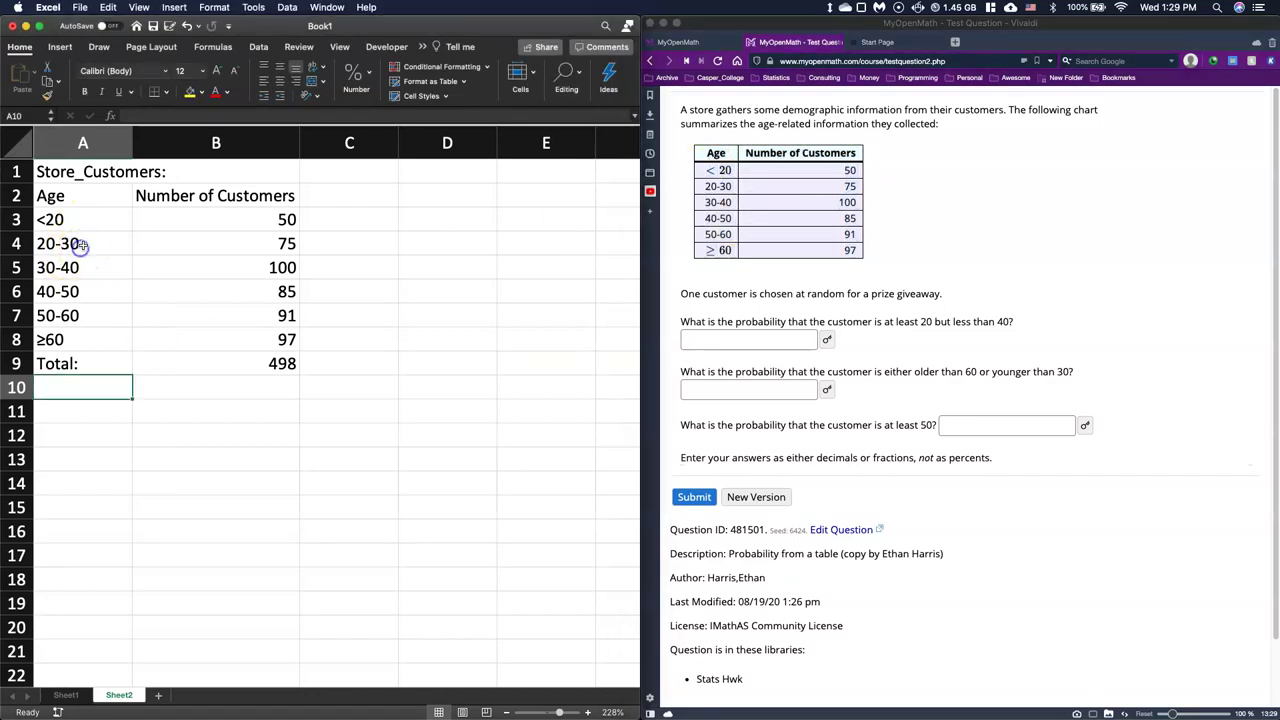
drag(86, 218, 221, 218)
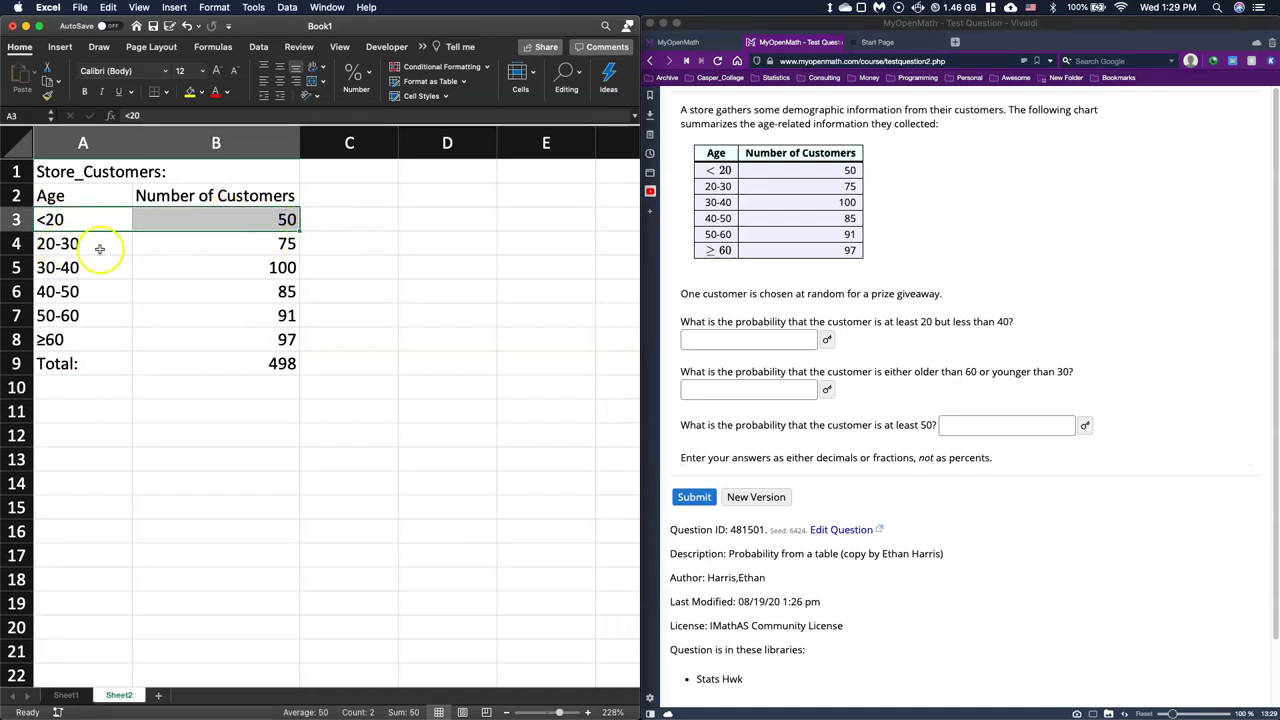
drag(111, 247, 206, 258)
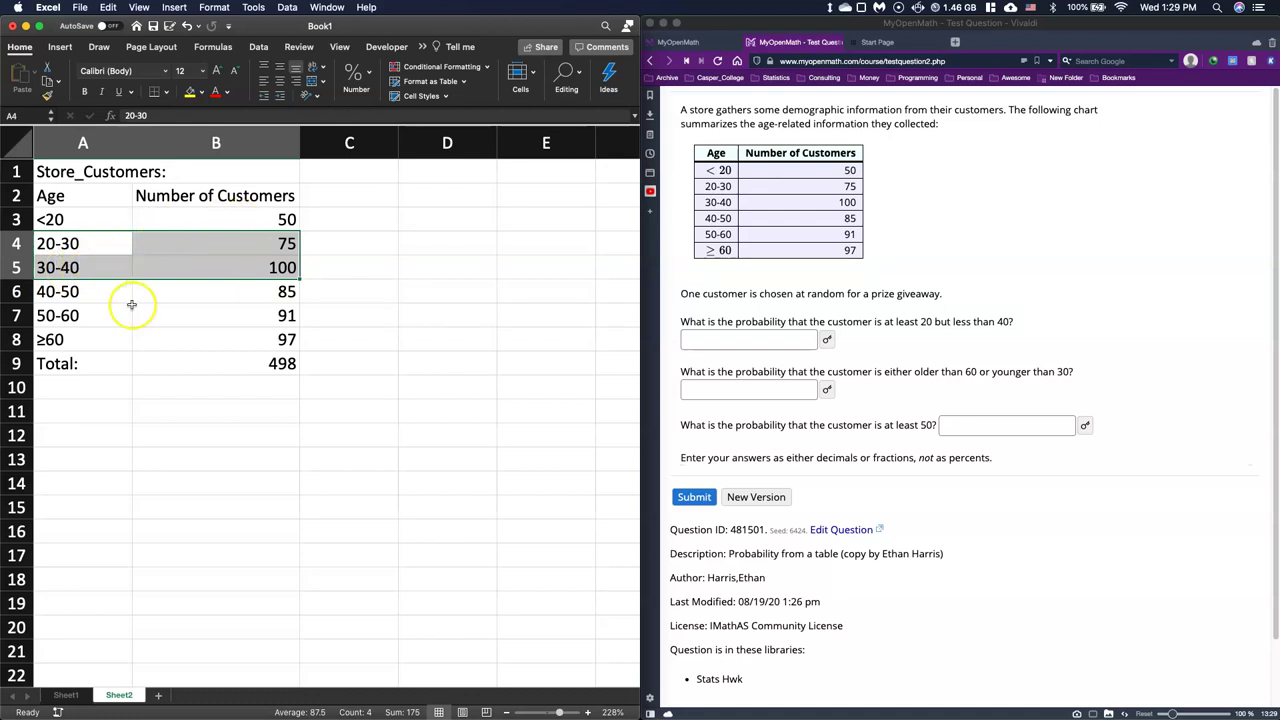
Step: Enter the label "# at least 20 but less than 40" in B11
click(138, 410)
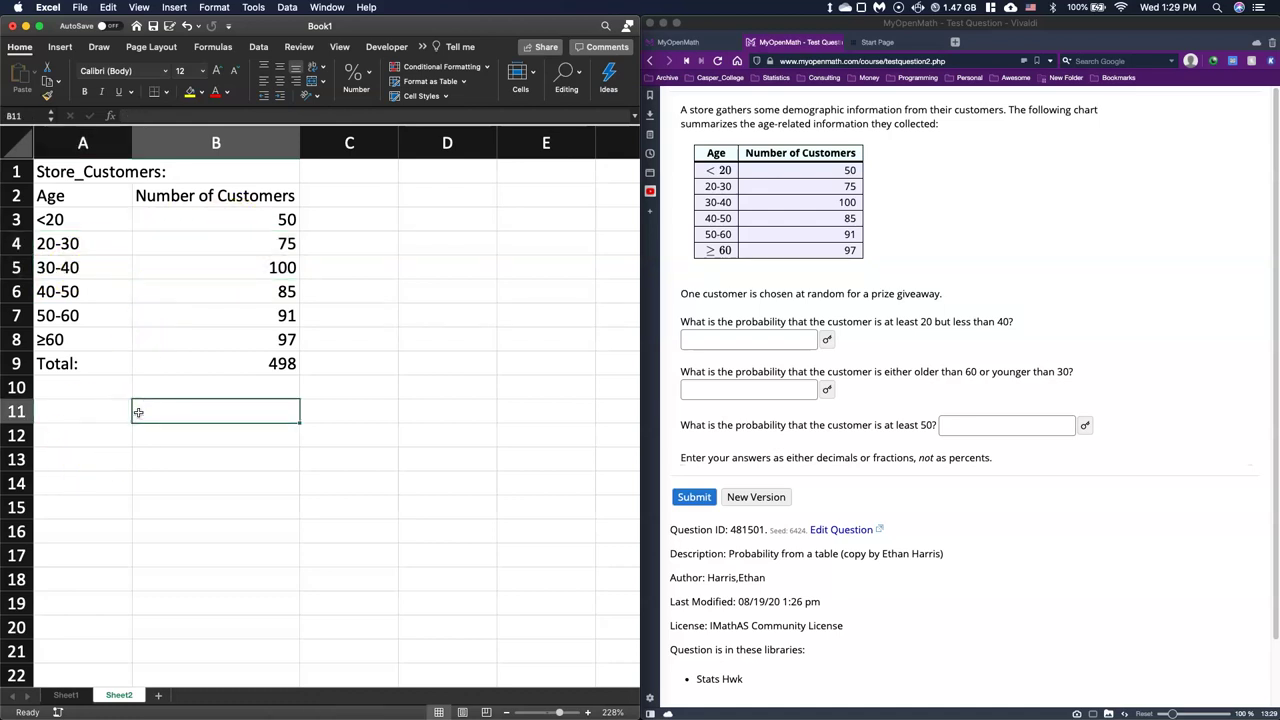
text(At )
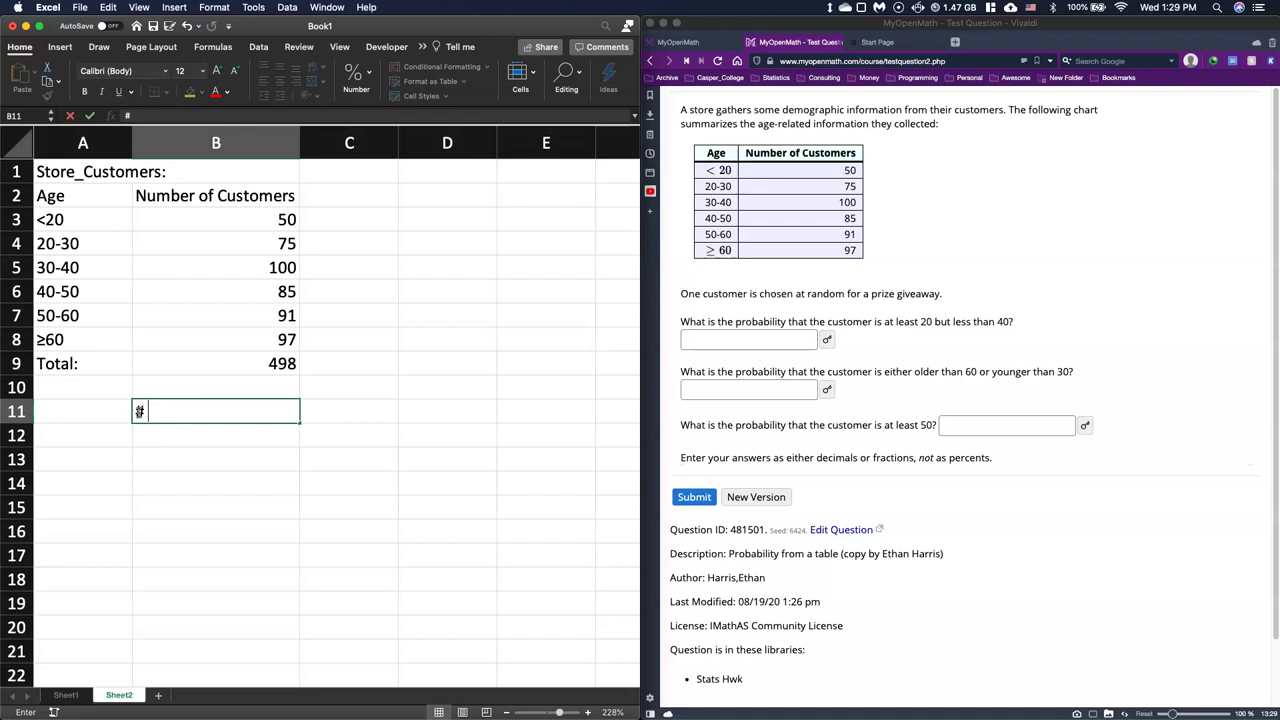
text(least 20 but lest)
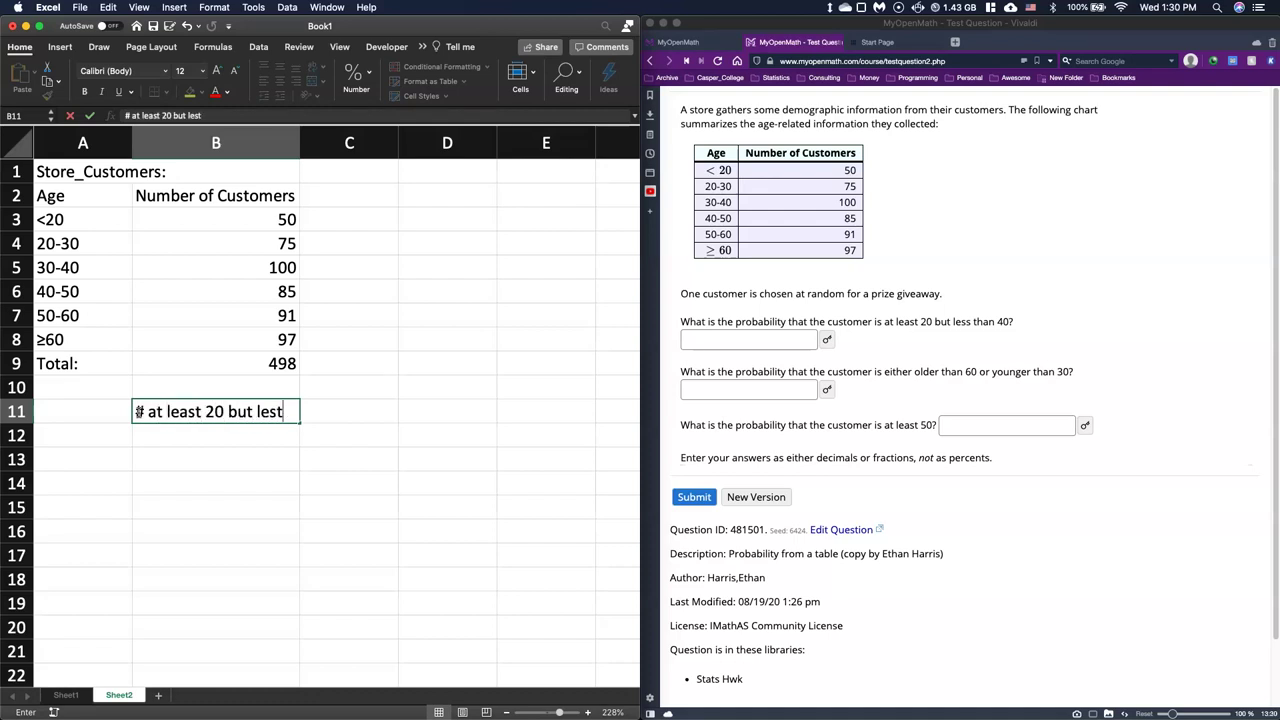
key(BackSpace)
text(s than 40)
Step: Enter the formula =sum(B4:B5) in D11 to count the customers aged at least 20 but less than 40
click(433, 410)
text(=su)
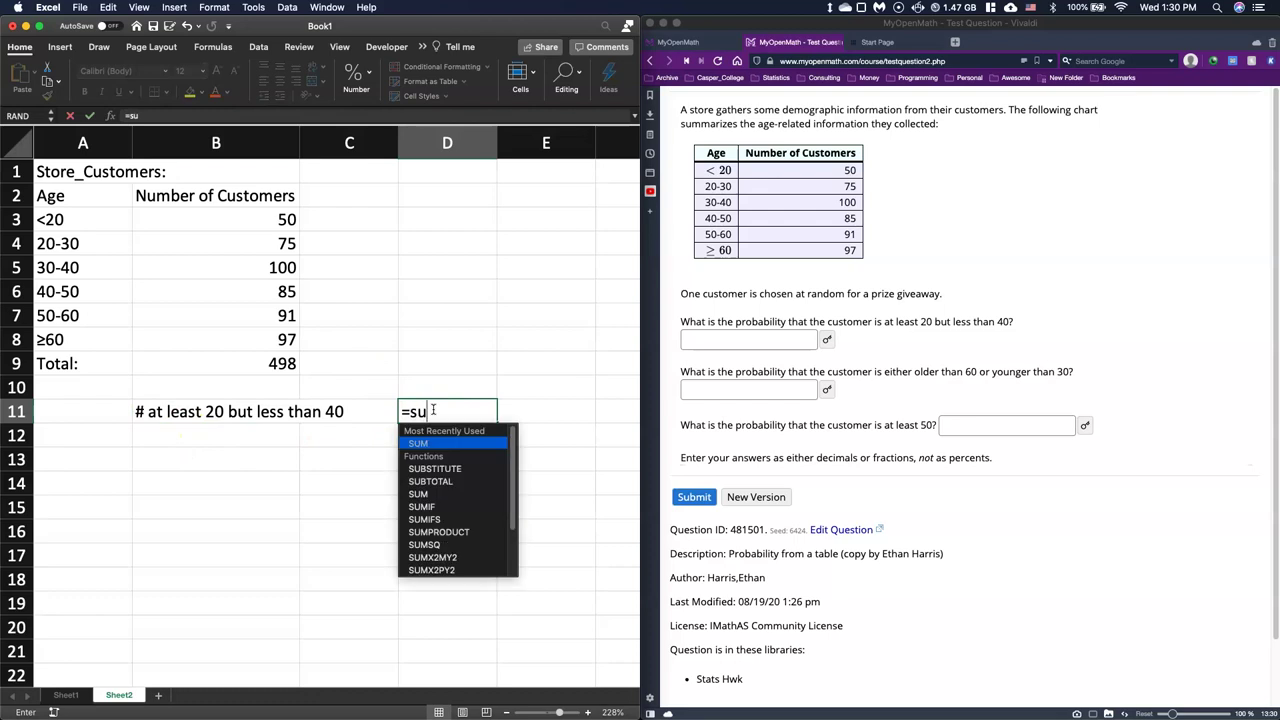
text(m()
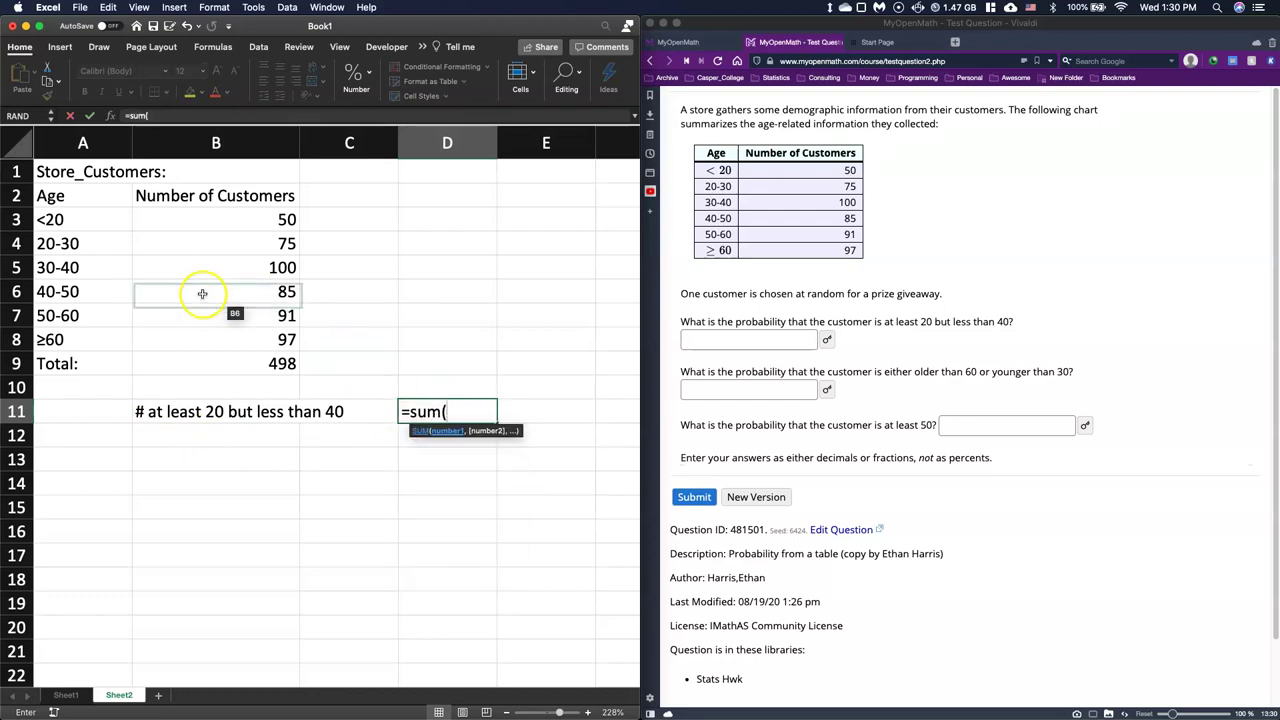
click(172, 243)
drag(186, 270, 180, 269)
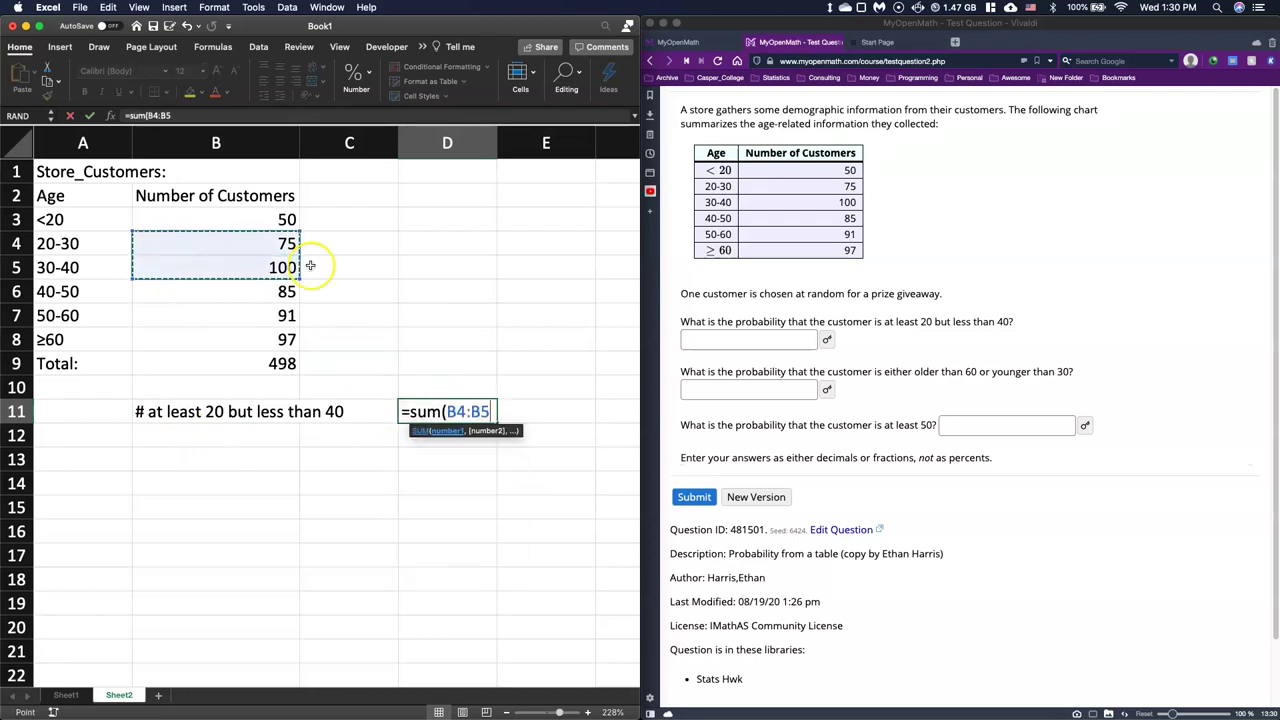
text())
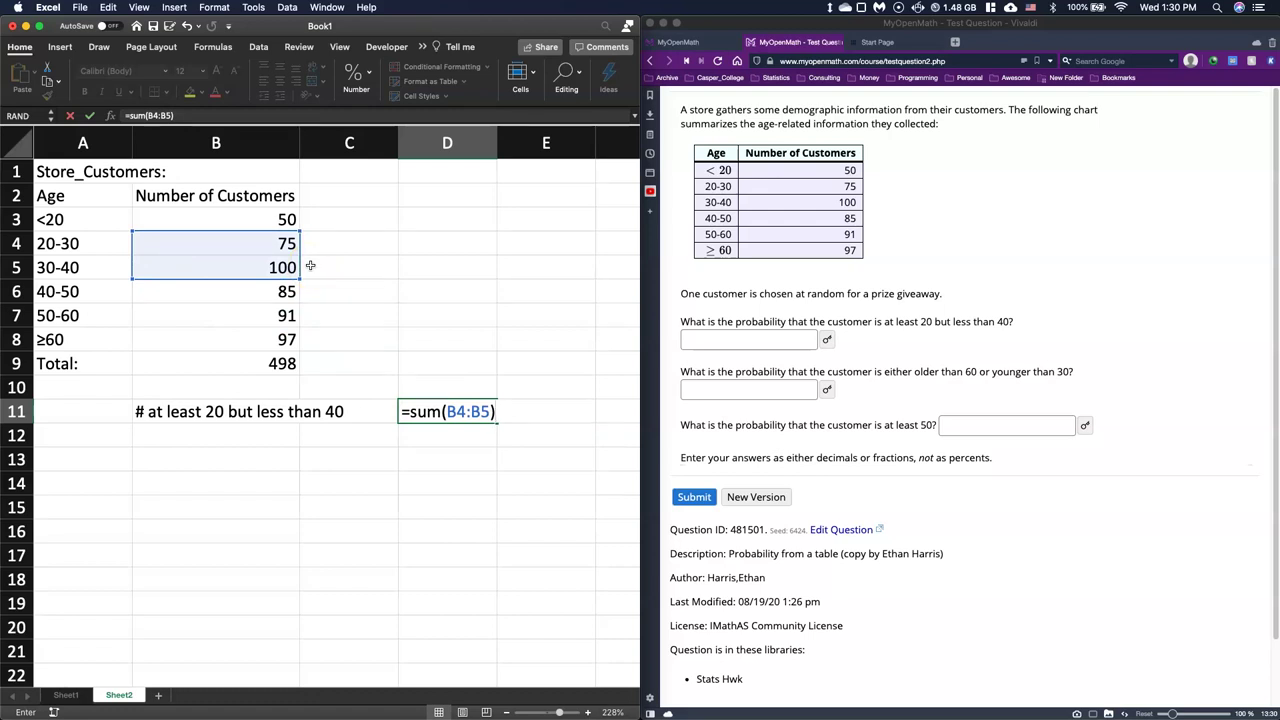
key(Return)
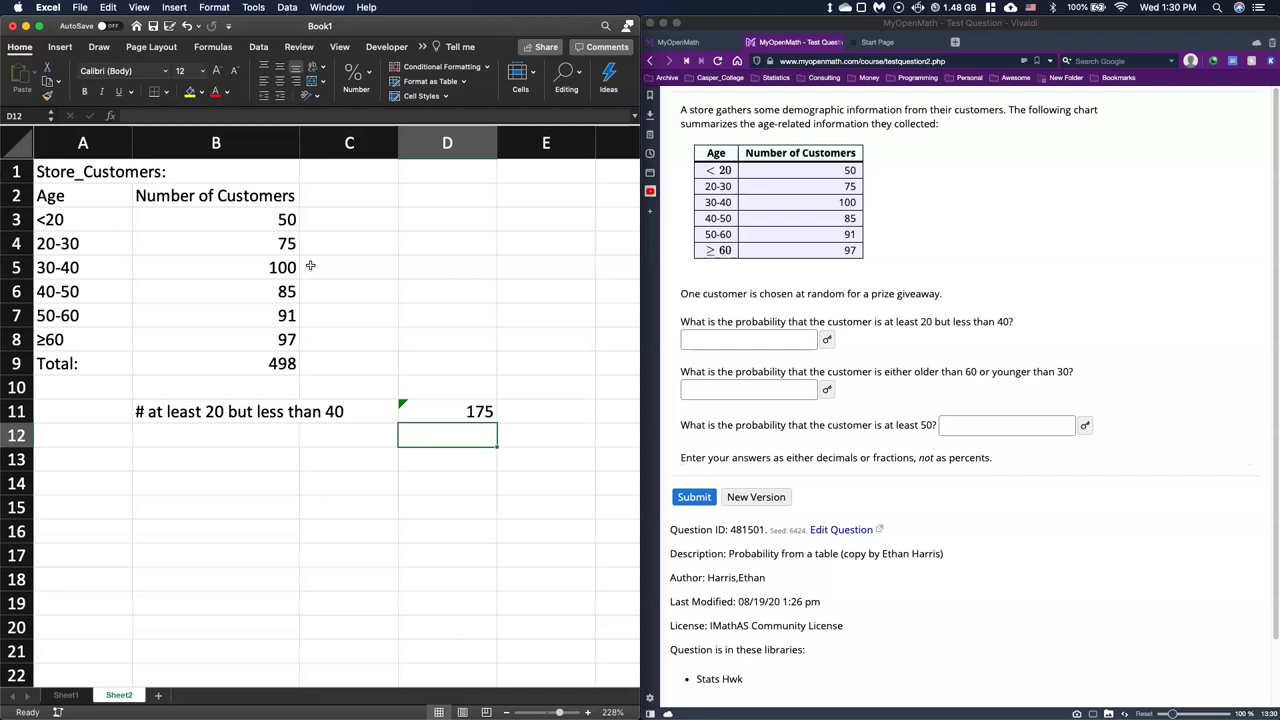
Step: Enter the label "P(at least 20 but less than 40)" in B12, reusing the wording copied from the label in B11
click(210, 441)
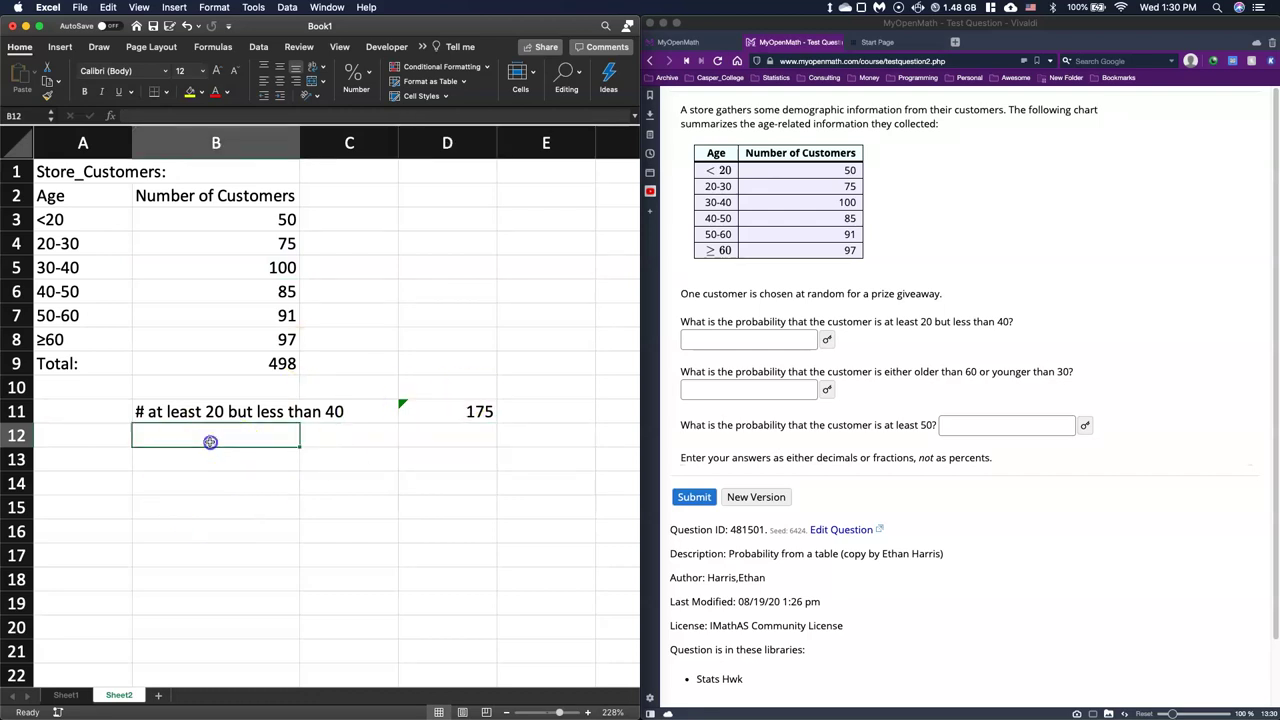
text(P()
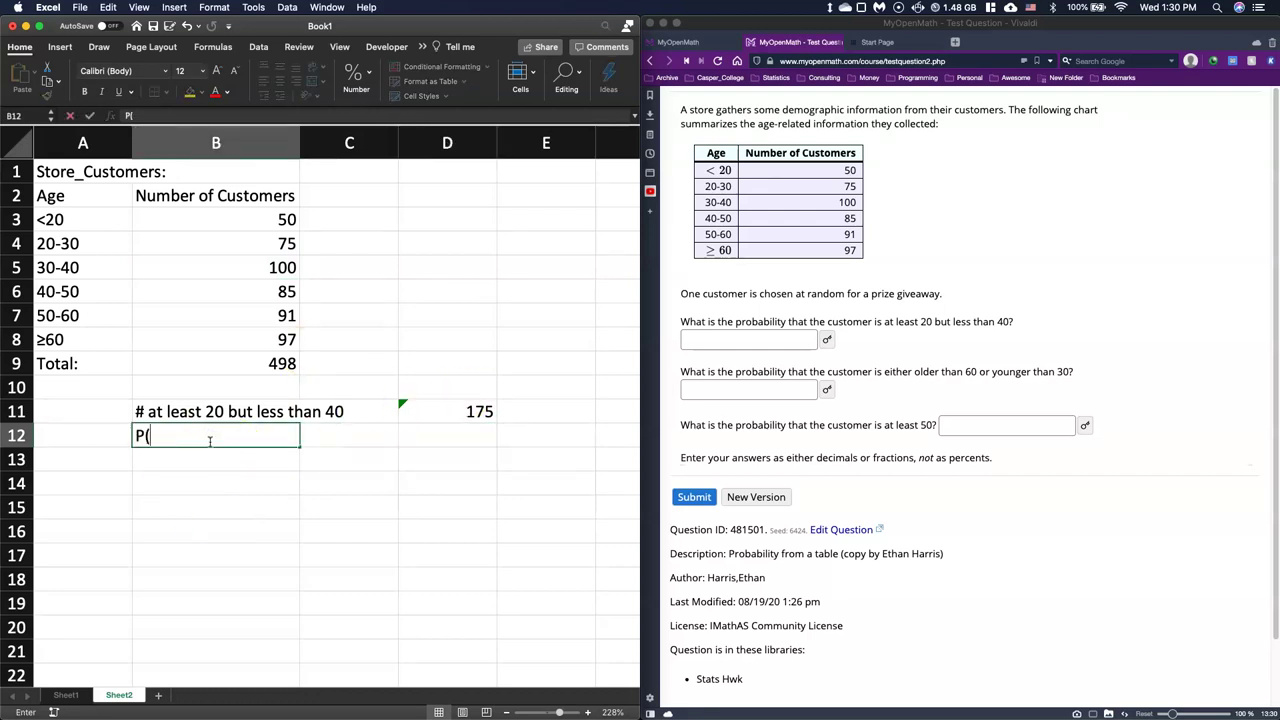
double_click(147, 411)
drag(147, 411, 354, 412)
key(cmd+c)
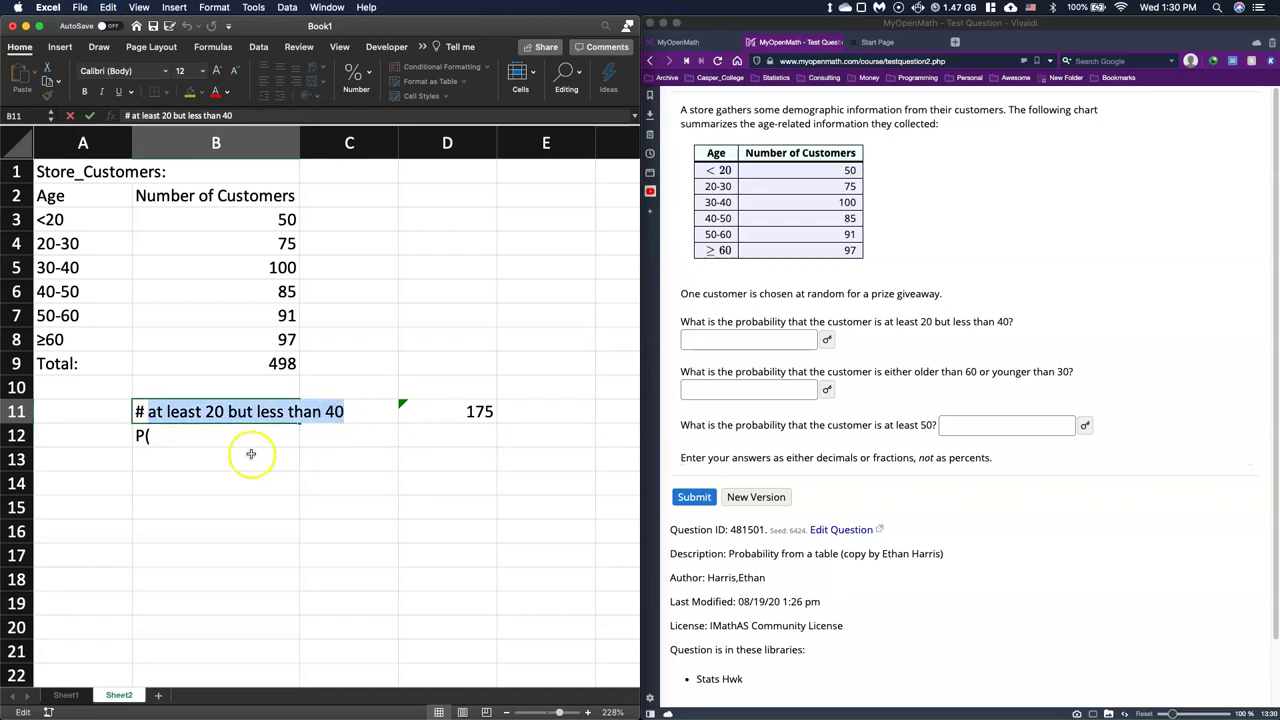
click(183, 437)
double_click(183, 437)
key(cmd+v)
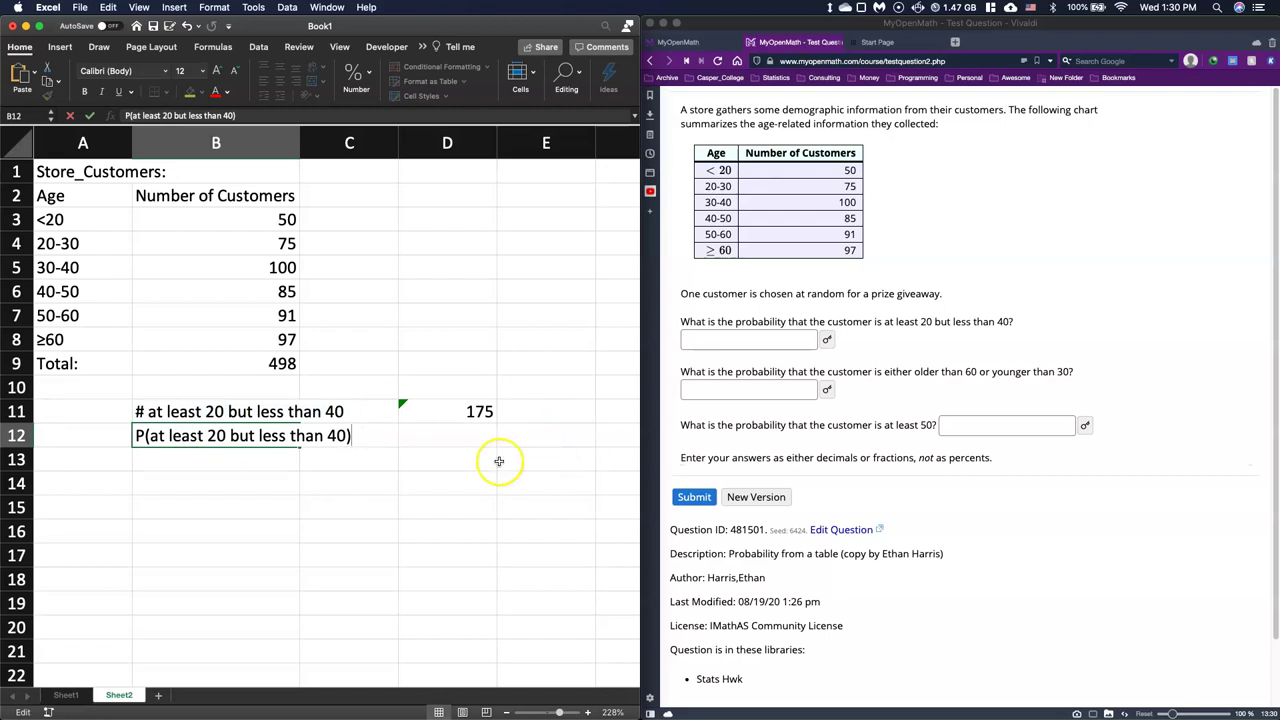
Step: Enter the formula =D11/B9 in D12 to calculate the probability of at least 20 but less than 40
click(425, 417)
click(436, 443)
text(=)
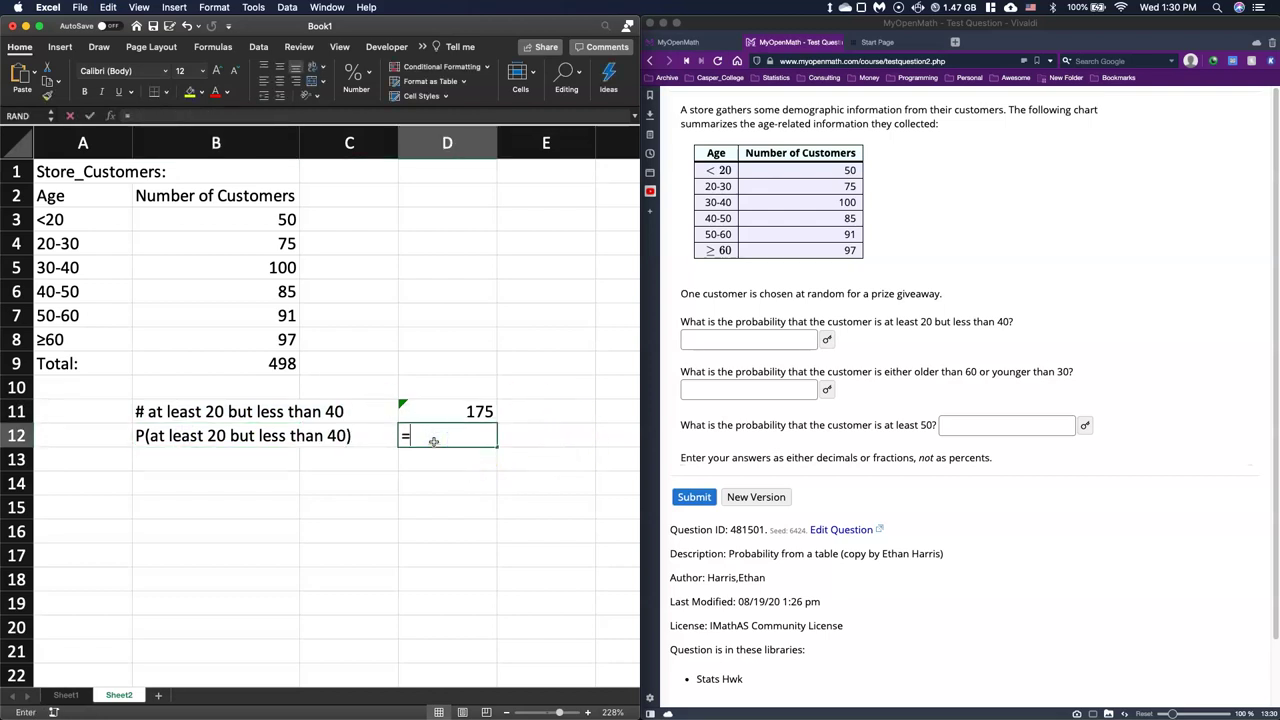
click(436, 418)
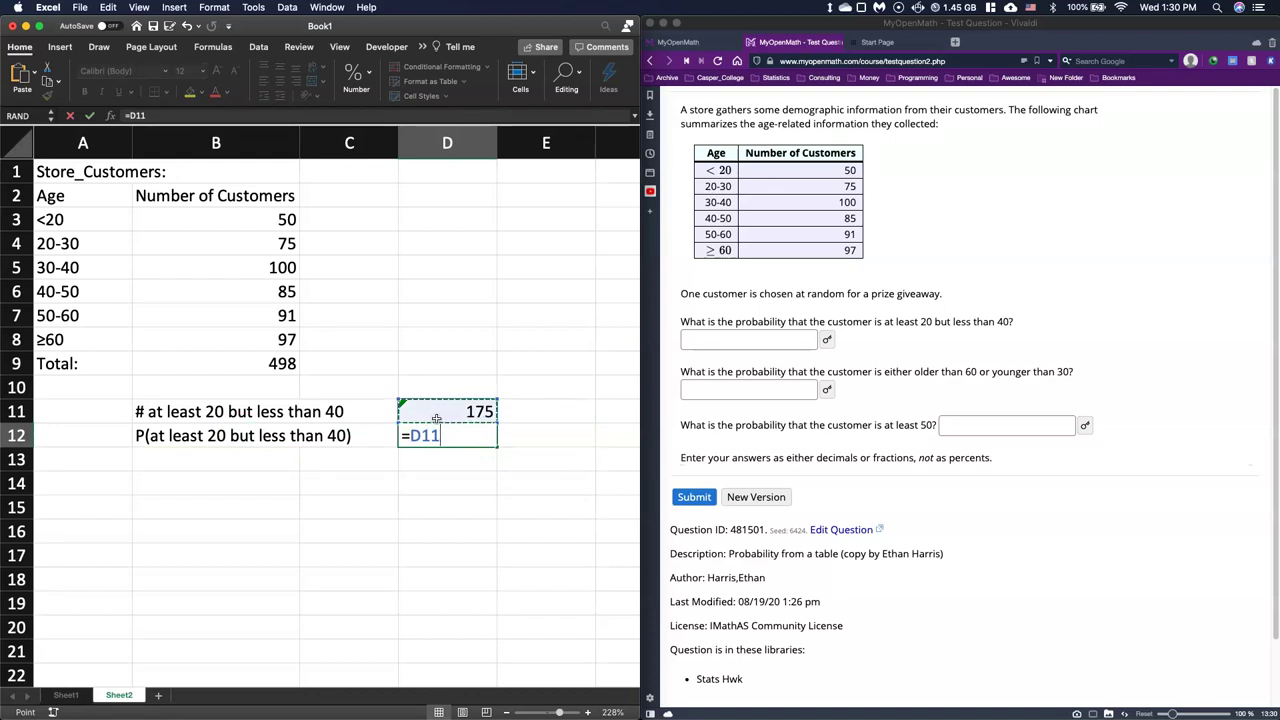
text(/)
click(257, 366)
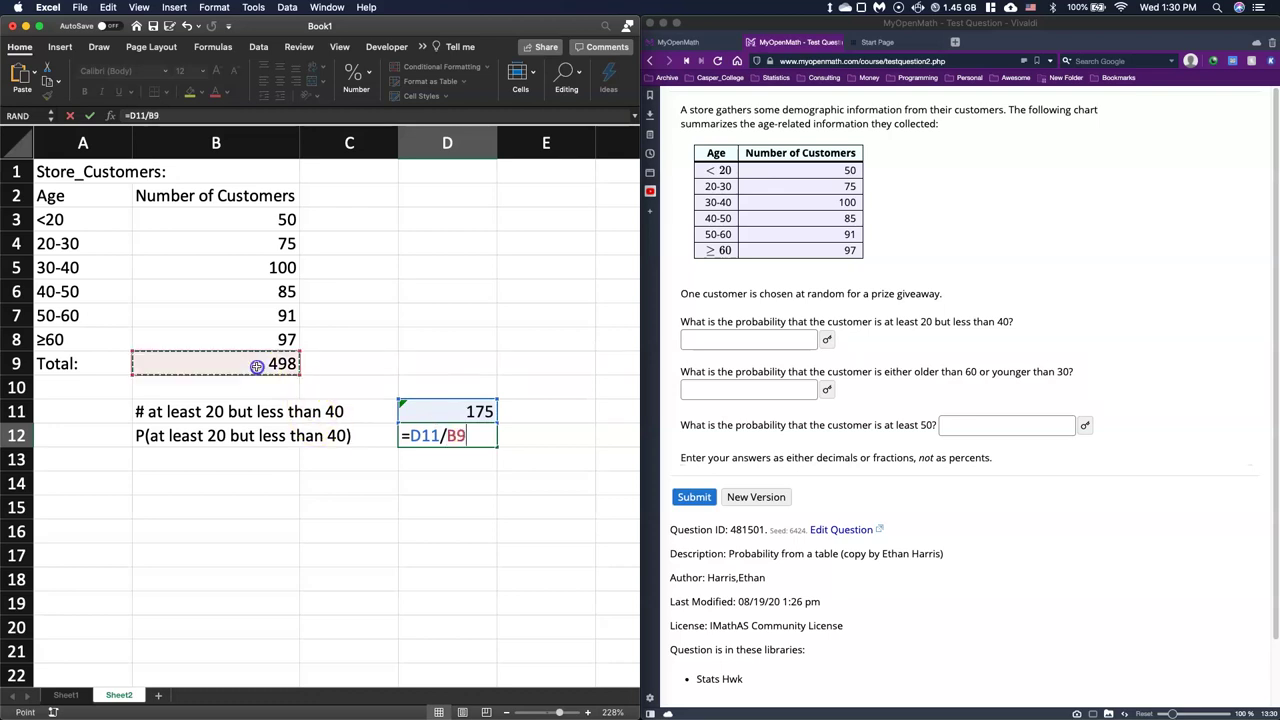
key(Return)
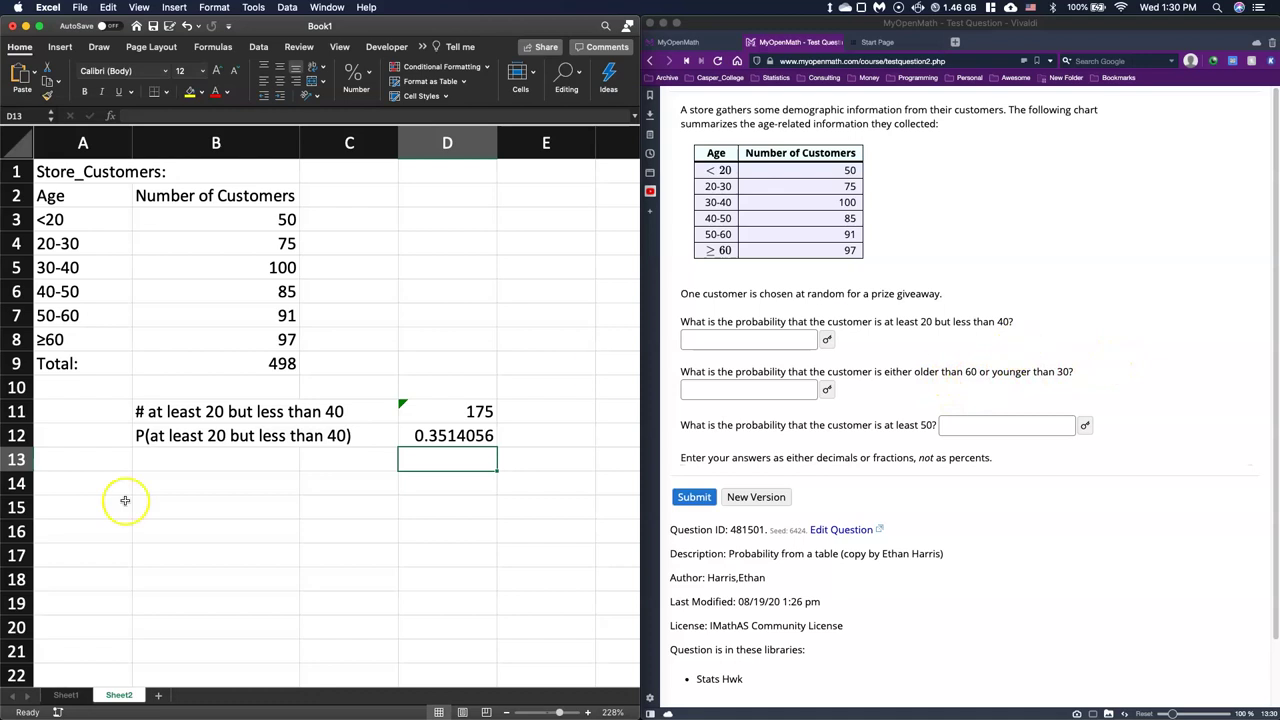
Step: Highlight the ≥60 row (A8:B8) and the <20 and 20-30 rows (A3:B4) in yellow
drag(92, 341, 205, 338)
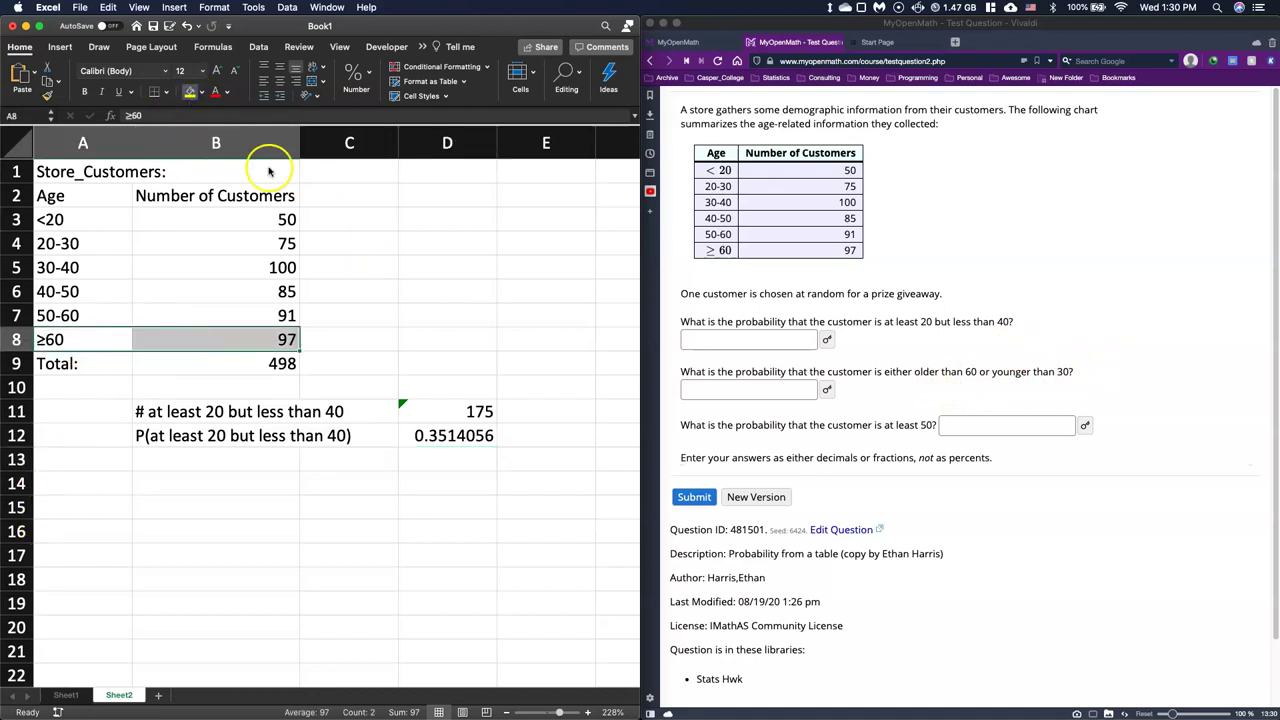
click(190, 91)
click(490, 277)
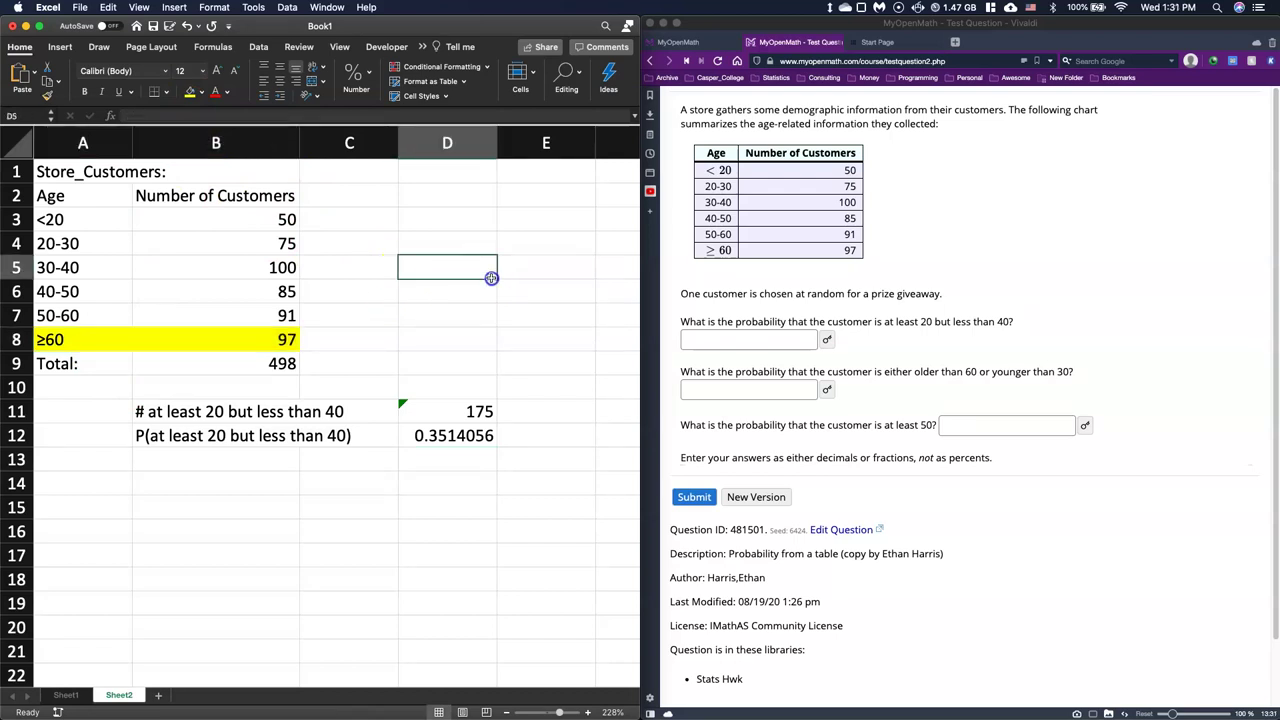
drag(50, 219, 221, 237)
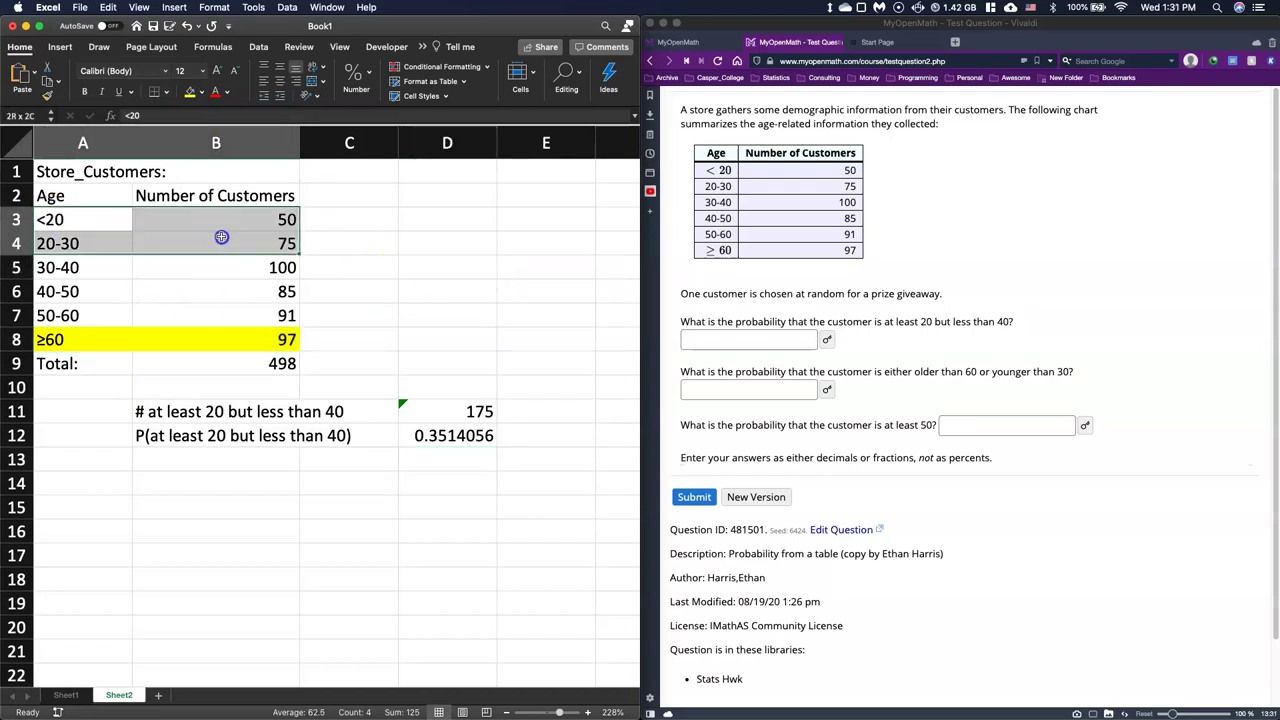
click(190, 91)
Step: Copy the phrase "older than 60 or younger than 30" from the second MyOpenMath question into B14
click(191, 486)
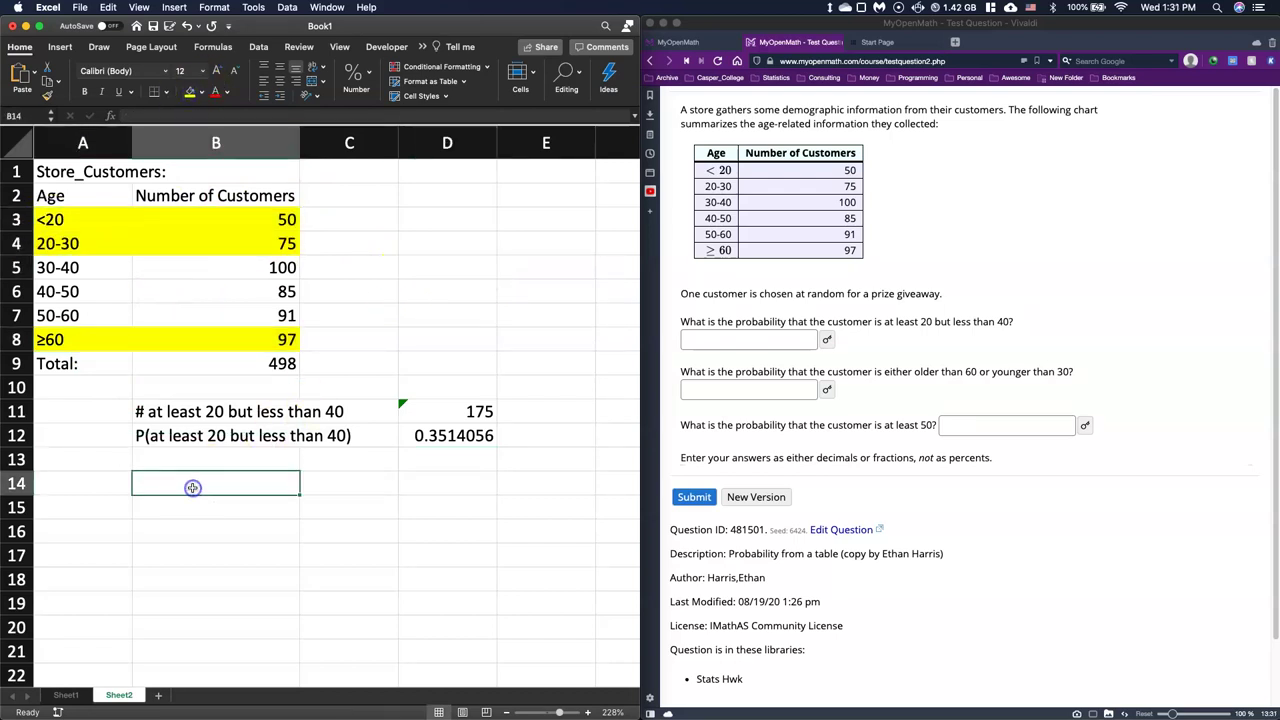
click(906, 372)
drag(914, 372, 1072, 372)
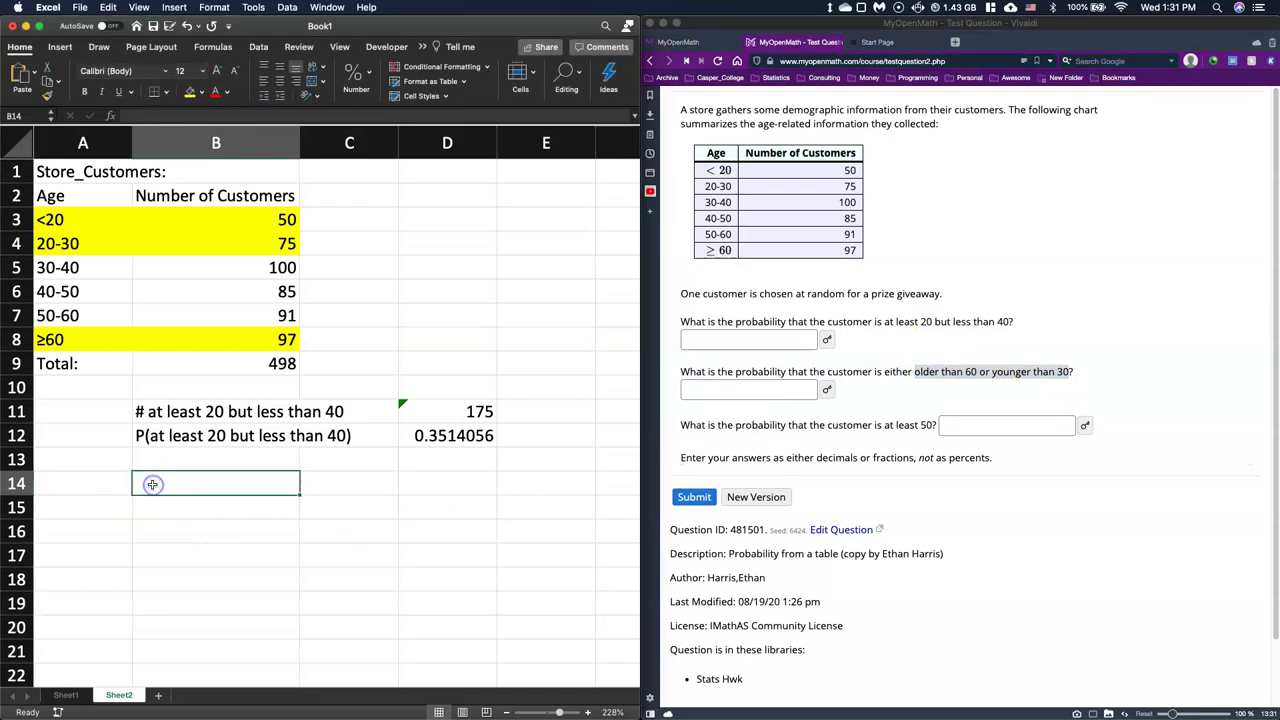
key(super+v)
click(243, 563)
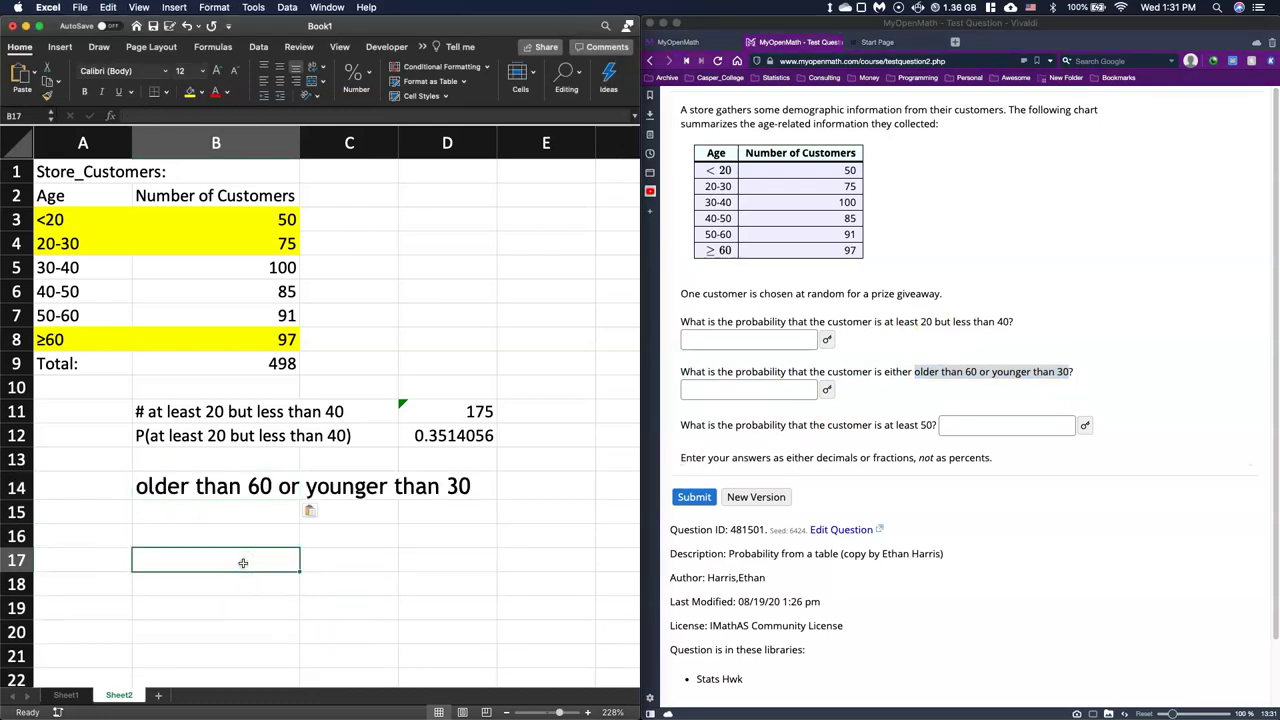
Step: Enter the formula =sum(B8,B3,B4) in E14 to count the customers older than 60 or younger than 30
click(550, 481)
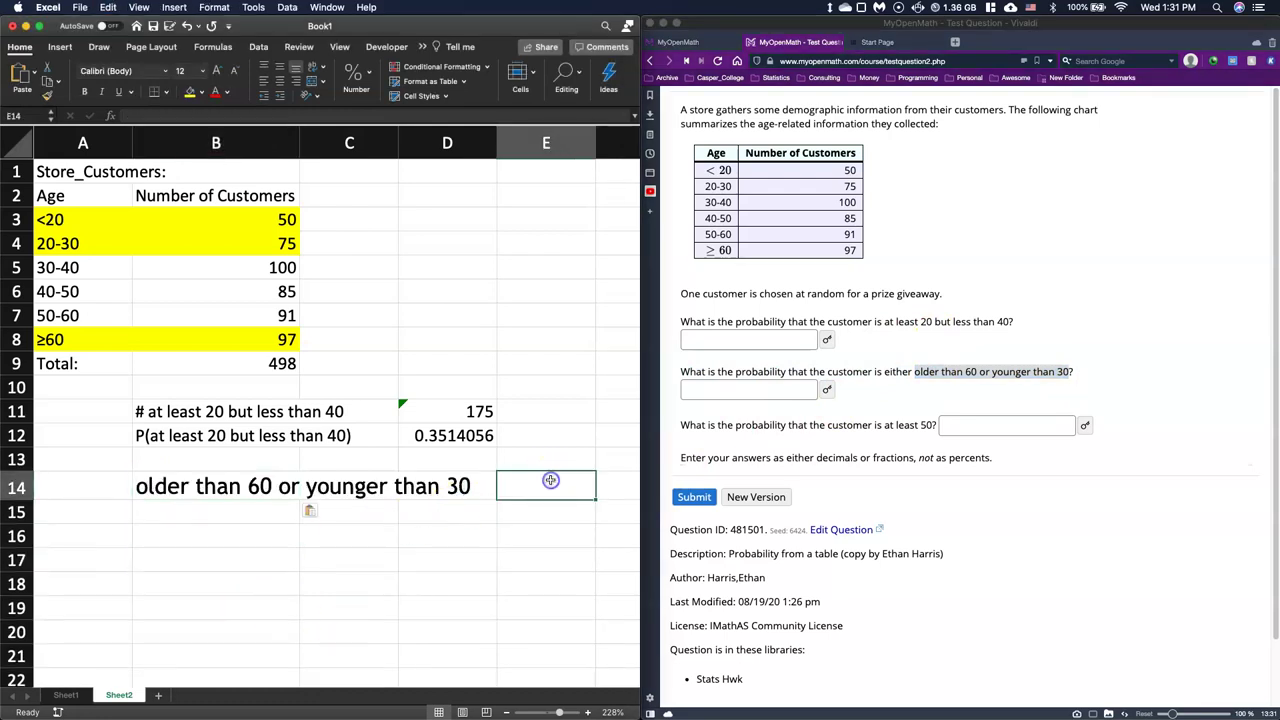
text(=sum()
click(274, 333)
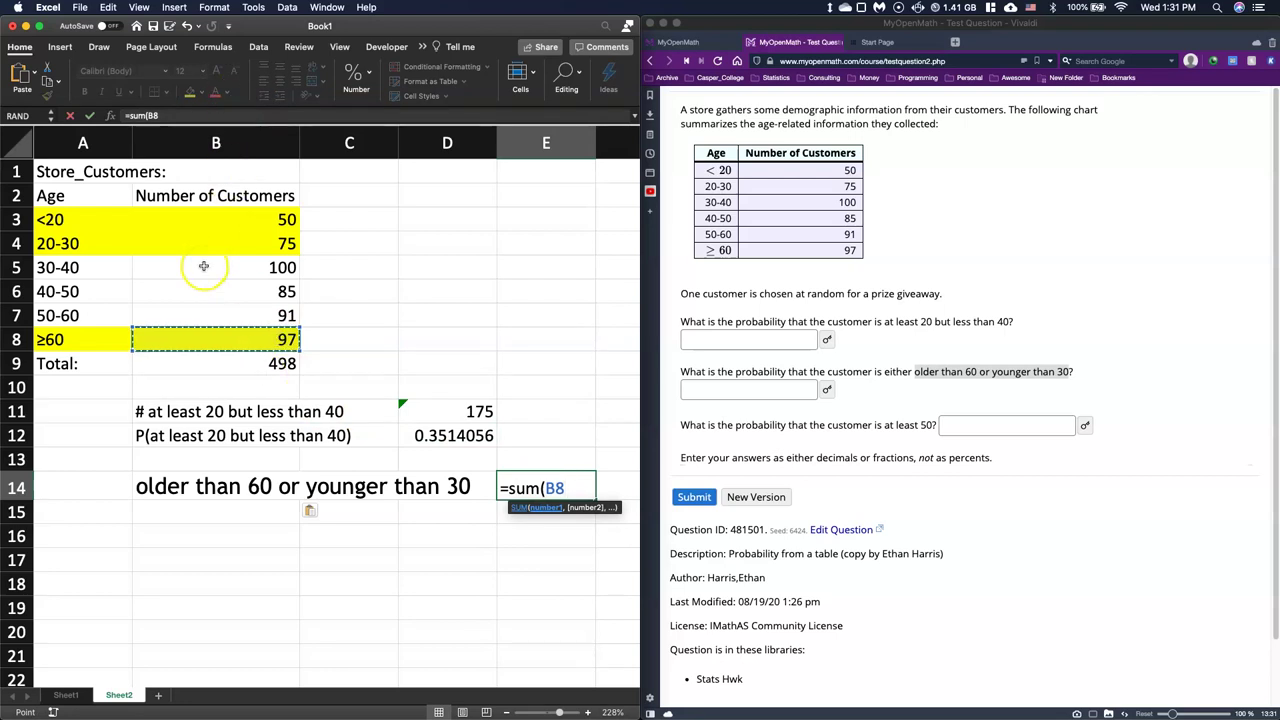
text(,)
click(212, 219)
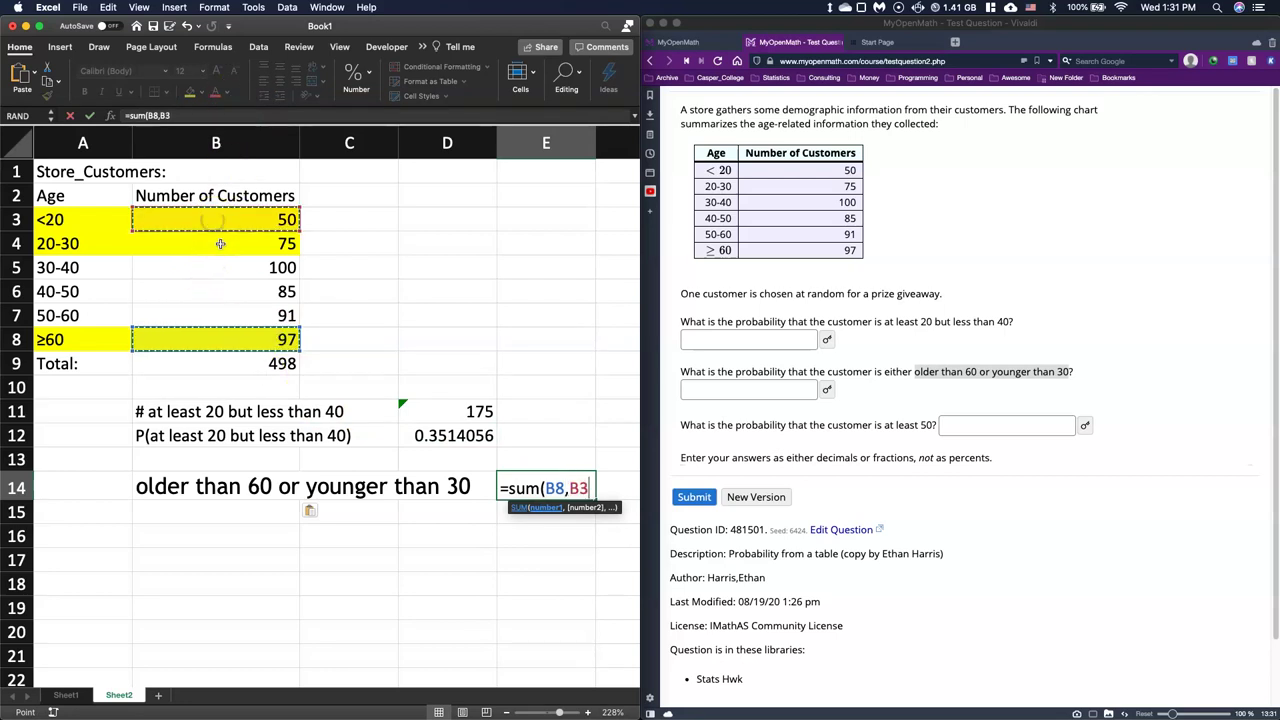
text(,)
click(219, 244)
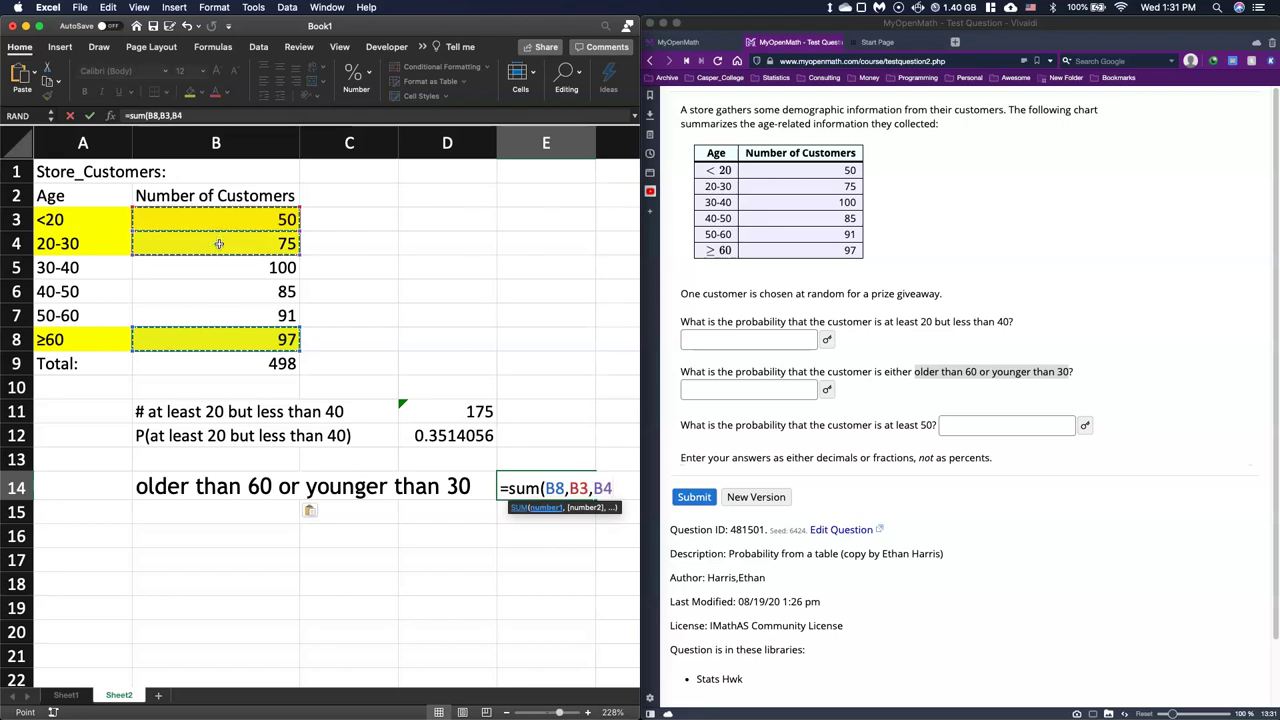
text())
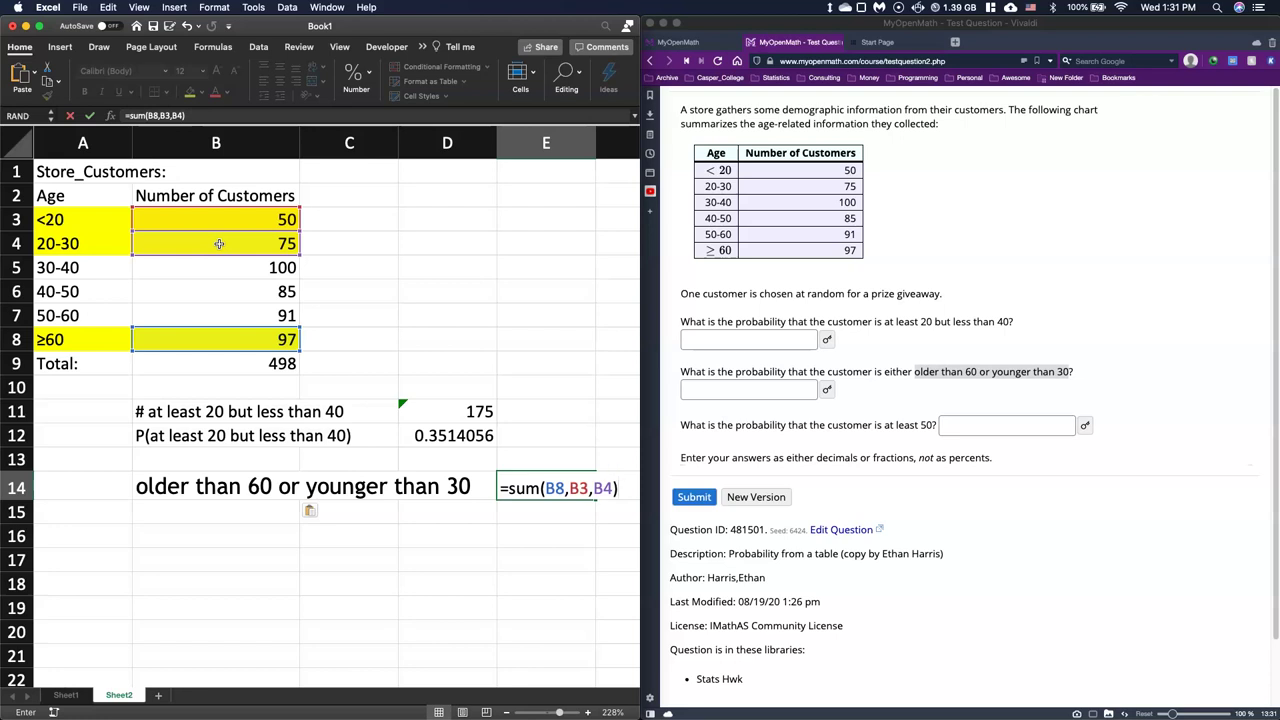
key(Return)
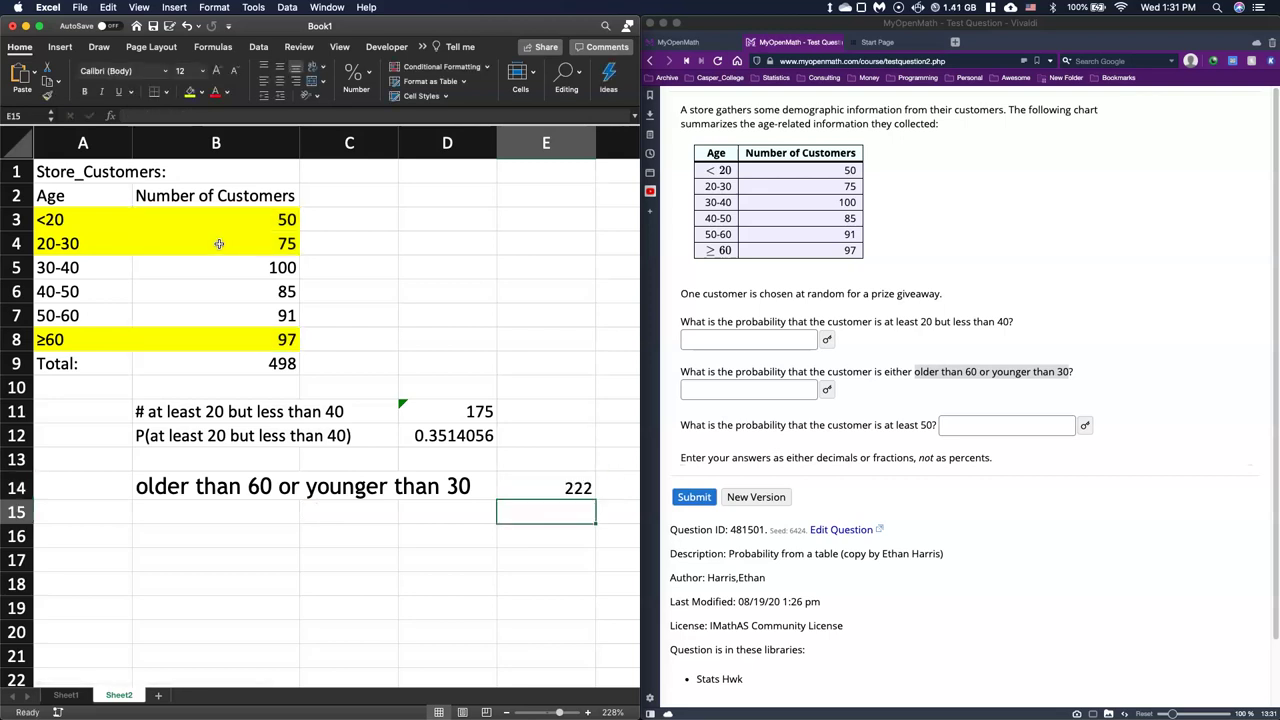
Step: Enter the label "P(older than 60 or younger than 30)" in B15
click(145, 436)
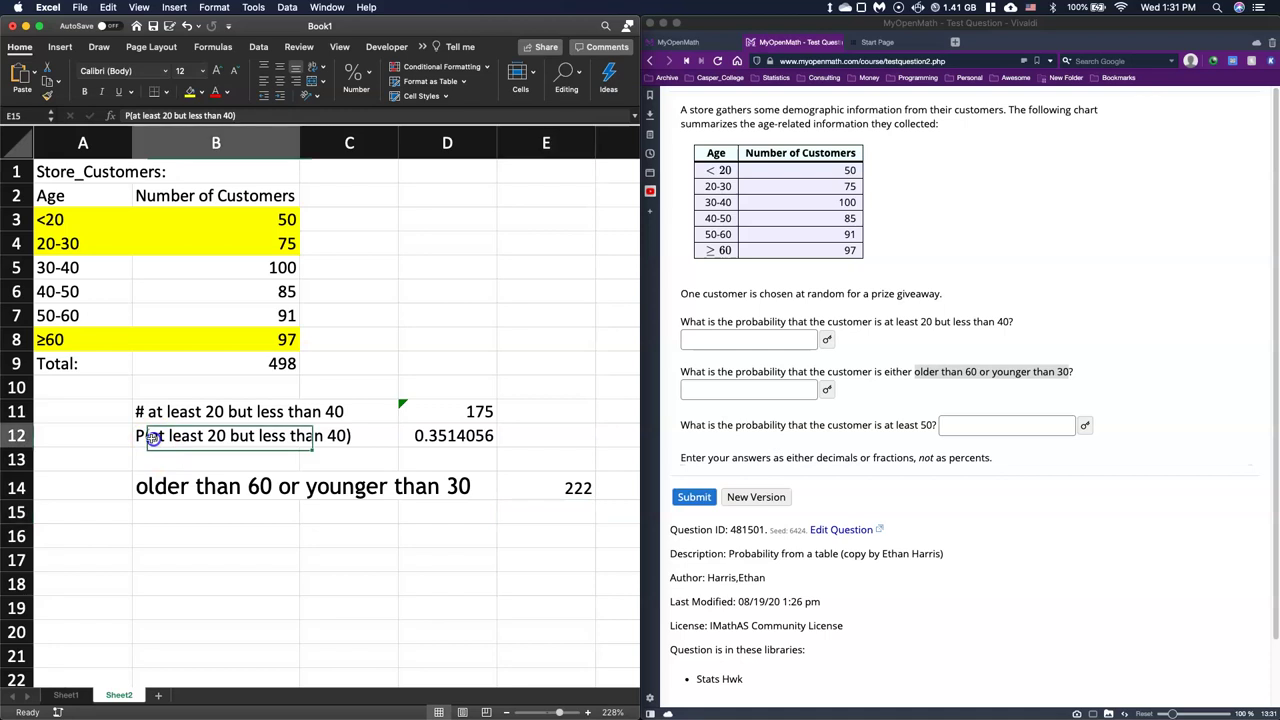
click(155, 512)
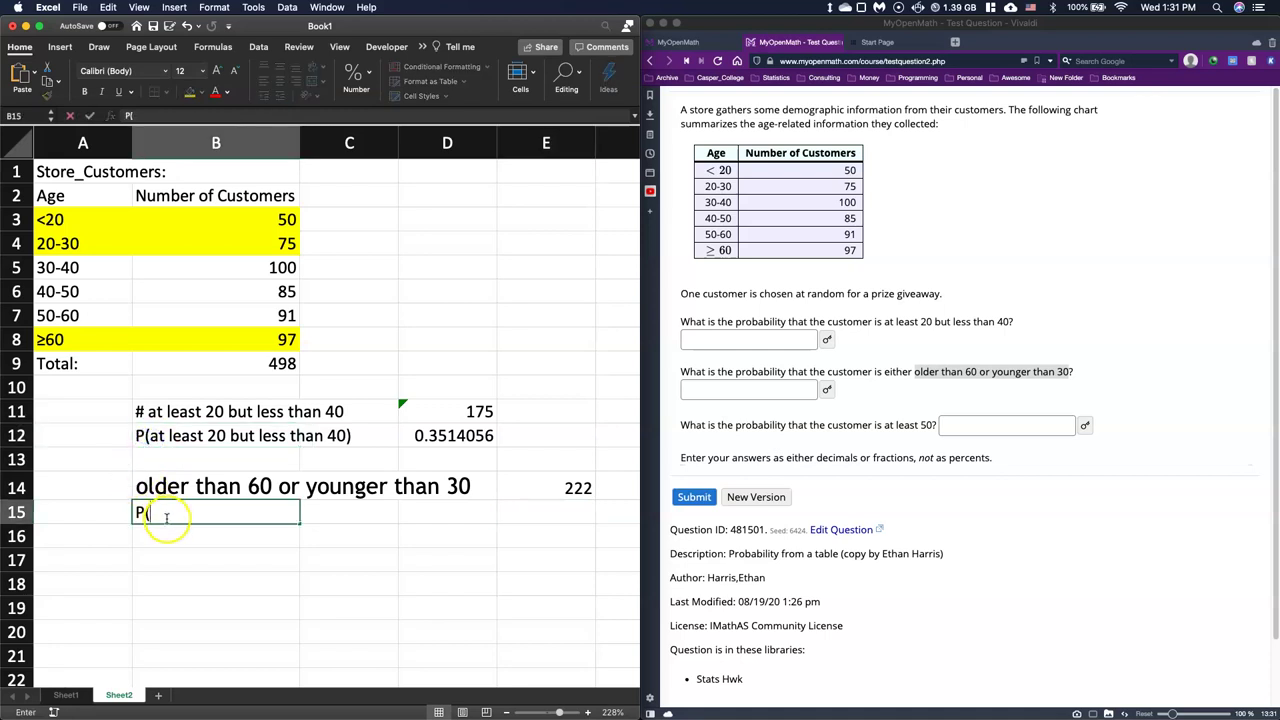
text(P()
text(older than 60 or younger than 30)
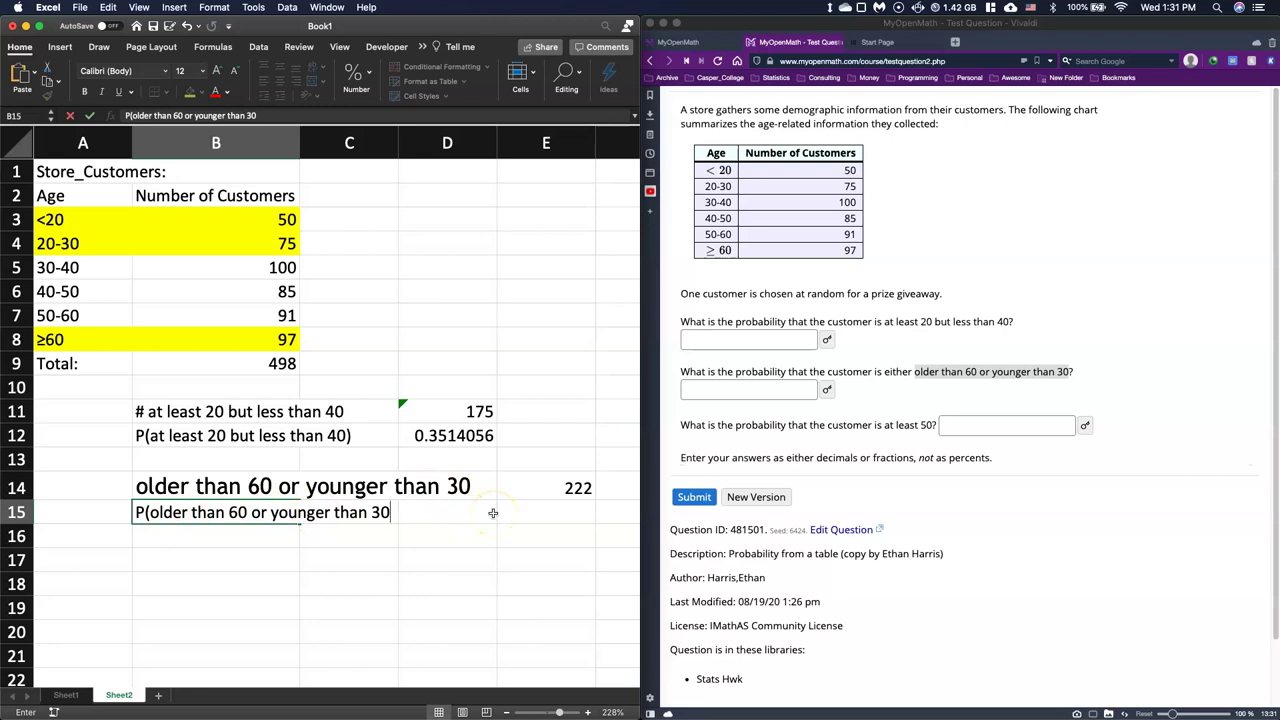
Step: Enter the formula =E14/B9 in E15 to calculate the probability of older than 60 or younger than 30
click(512, 511)
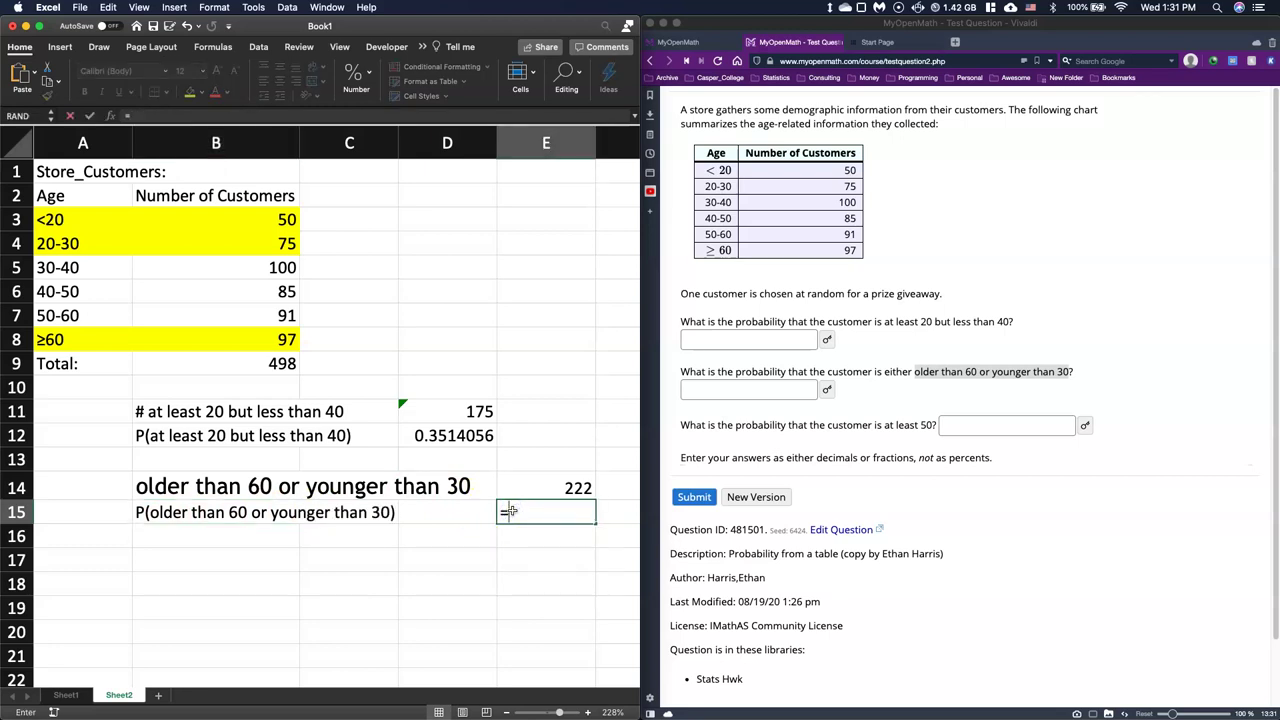
click(531, 490)
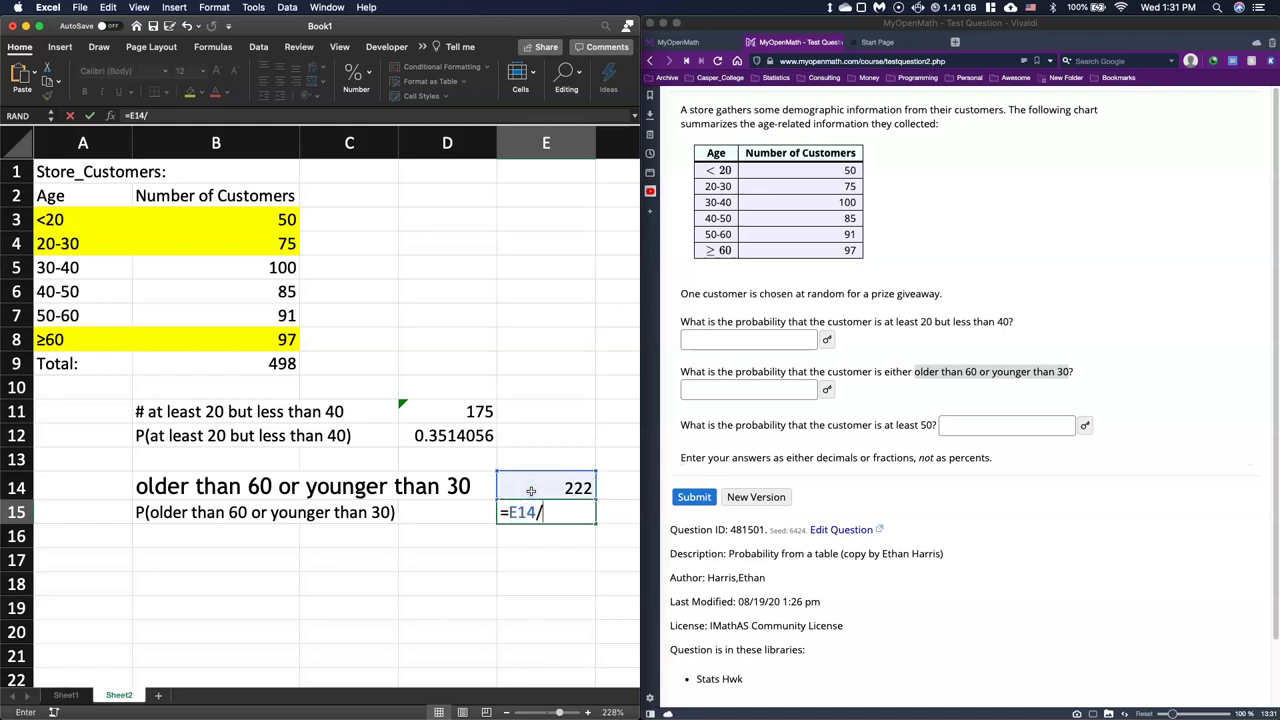
text(/)
click(283, 366)
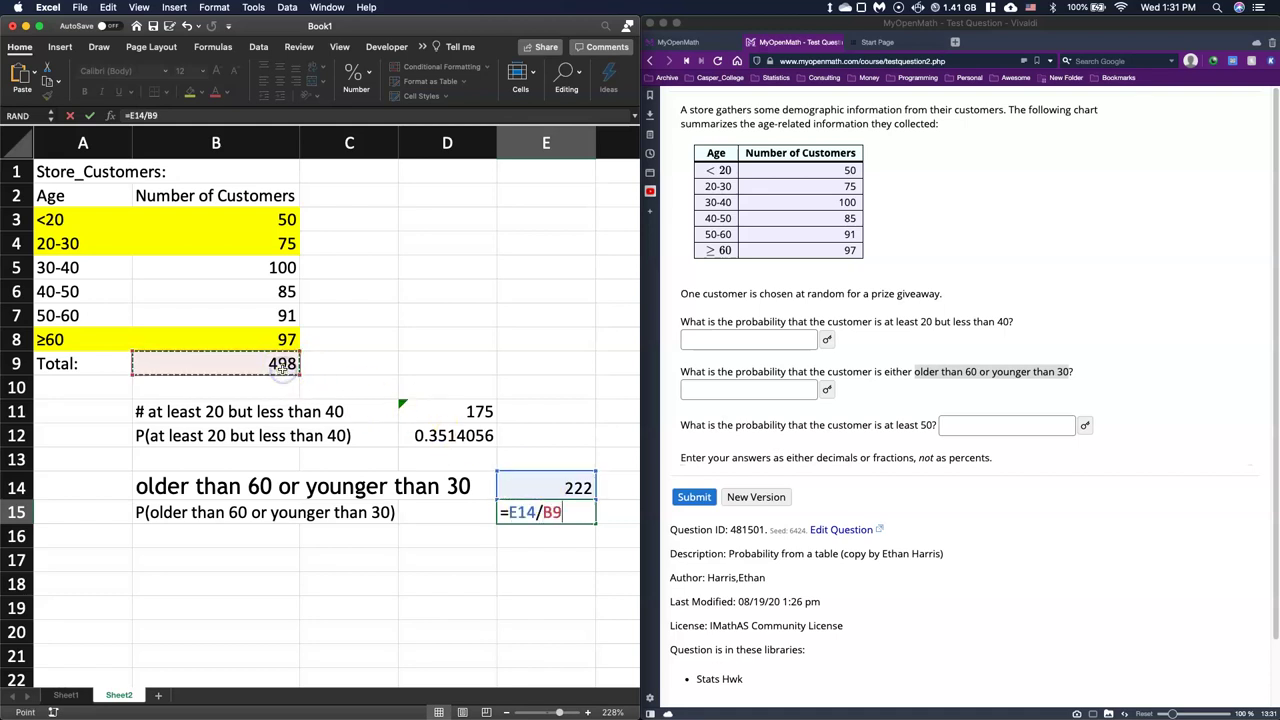
key(Return)
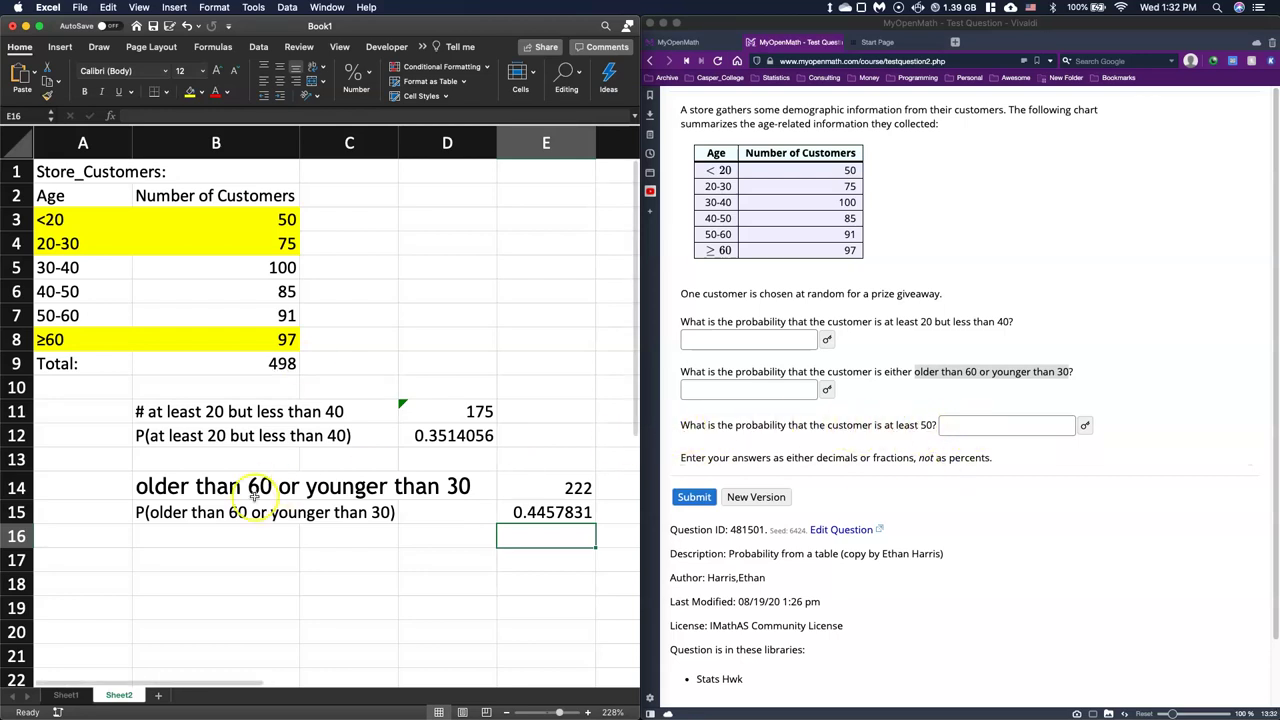
Step: Copy the phrase "customer is at least 50" from the third MyOpenMath question into B17 of the Excel sheet
click(858, 425)
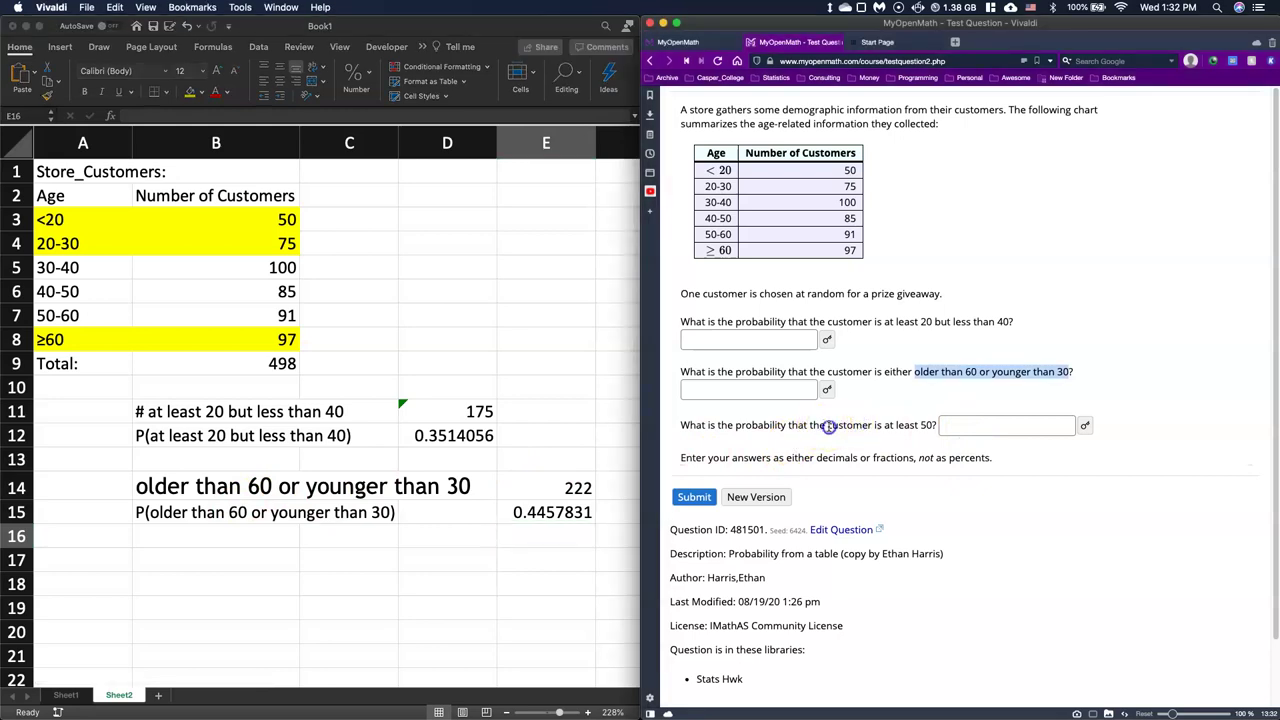
drag(827, 425, 931, 425)
key(super+c)
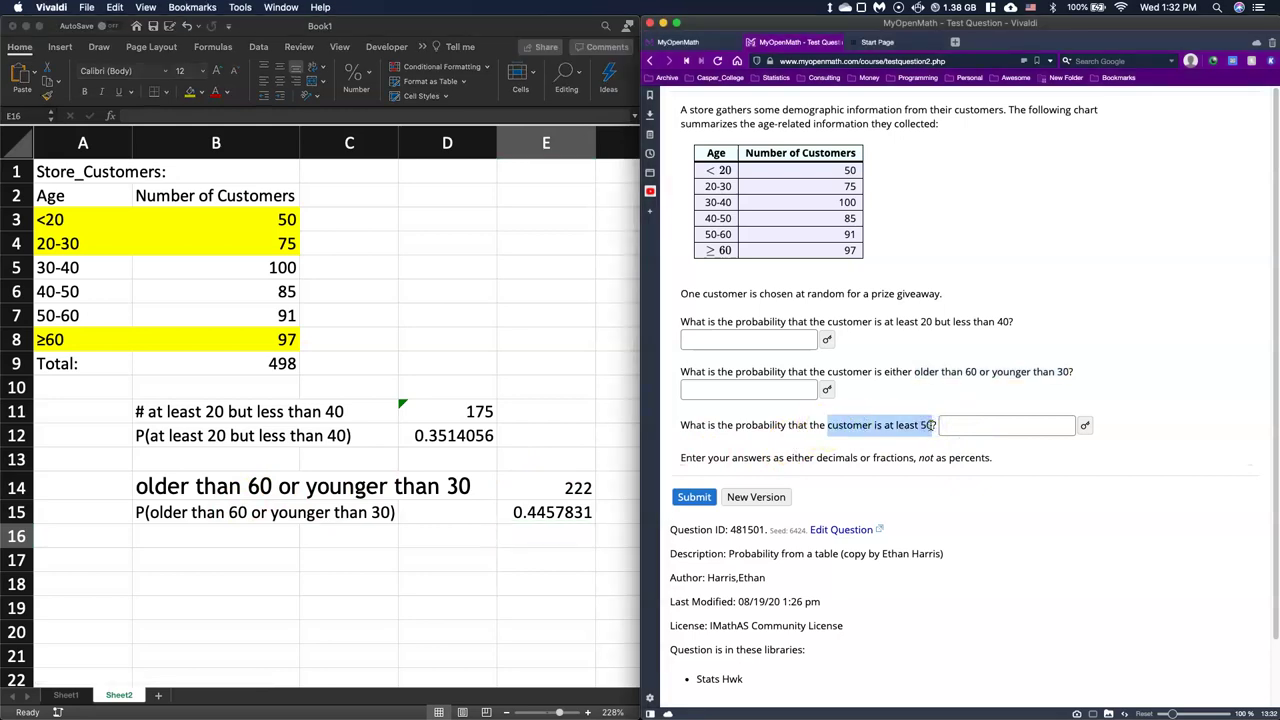
click(155, 557)
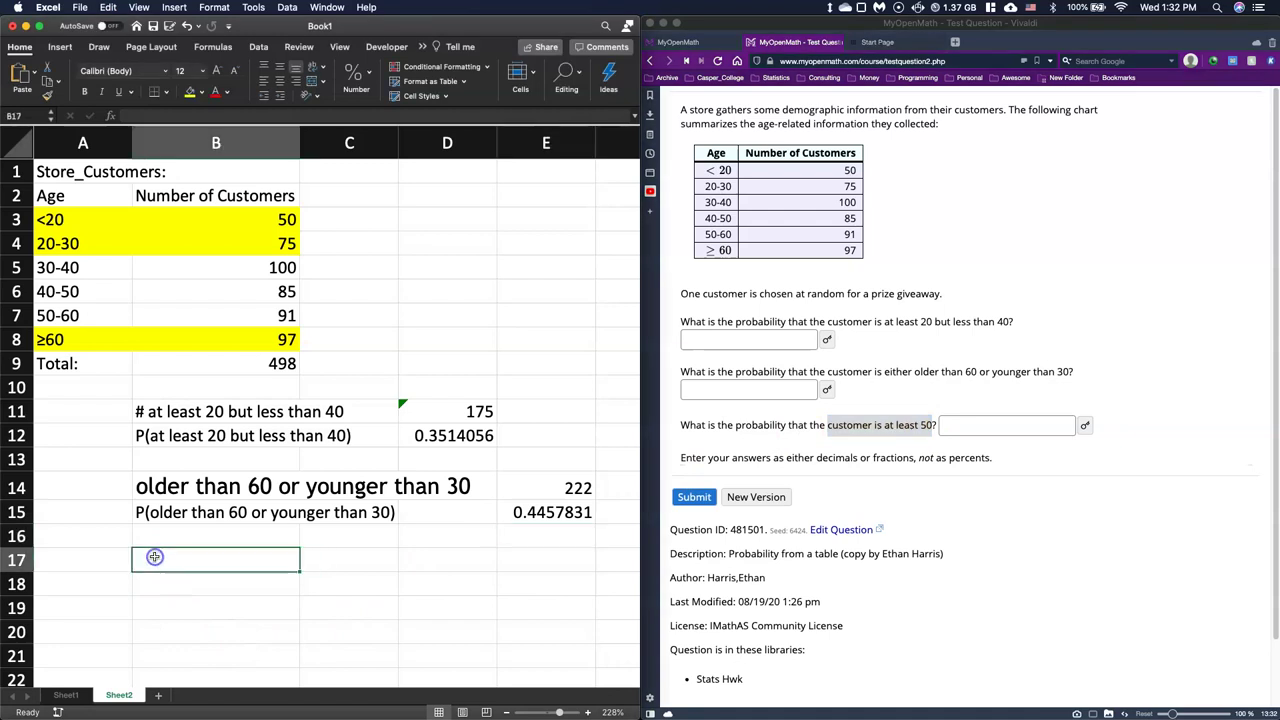
key(super+v)
click(526, 558)
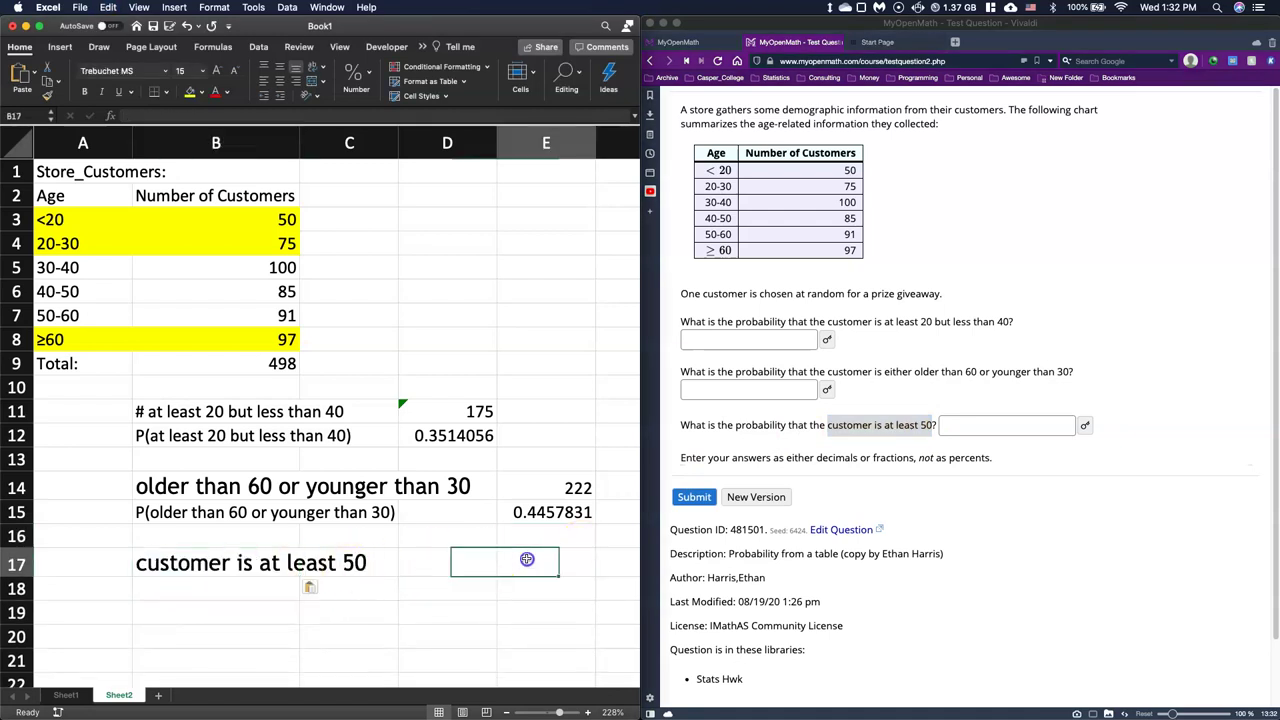
text(=)
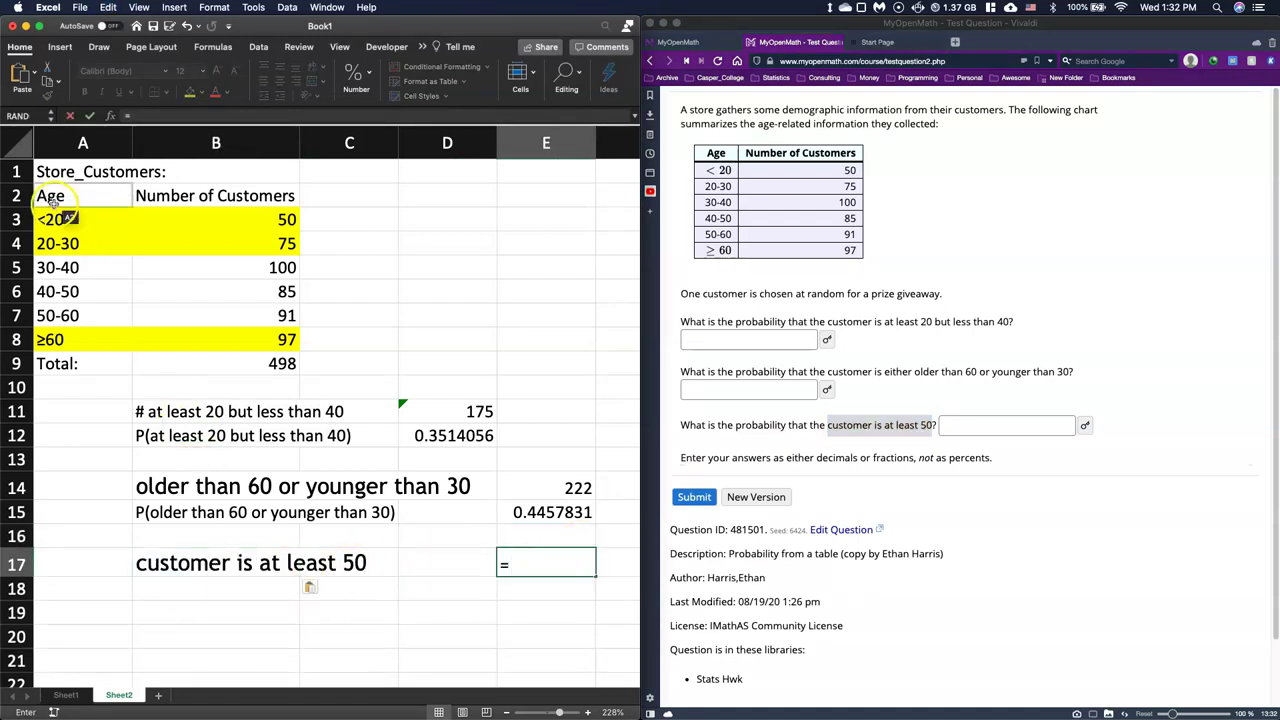
key(Escape)
Step: Remove the yellow fill from the age table rows in A3:B8
drag(100, 219, 250, 340)
click(203, 93)
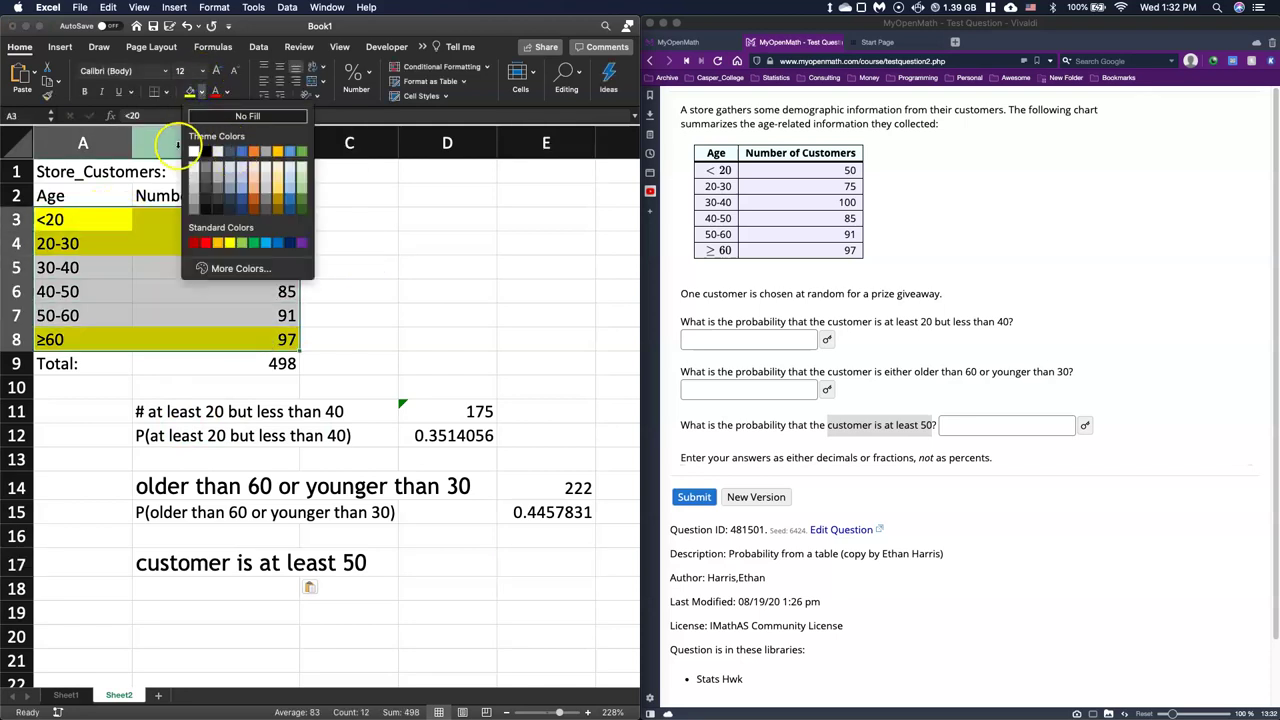
click(229, 116)
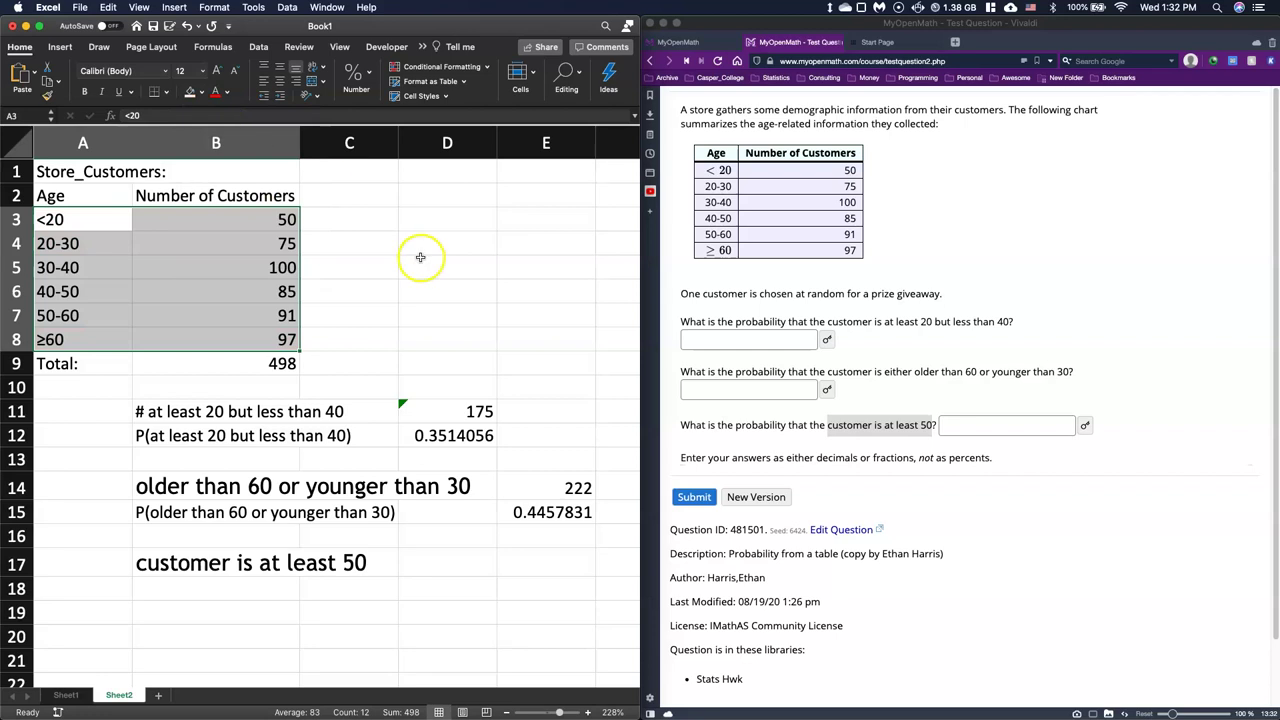
click(420, 262)
Step: Highlight the 50-60 and ≥60 rows in A7:B8 with a yellow fill
click(85, 318)
drag(85, 318, 200, 333)
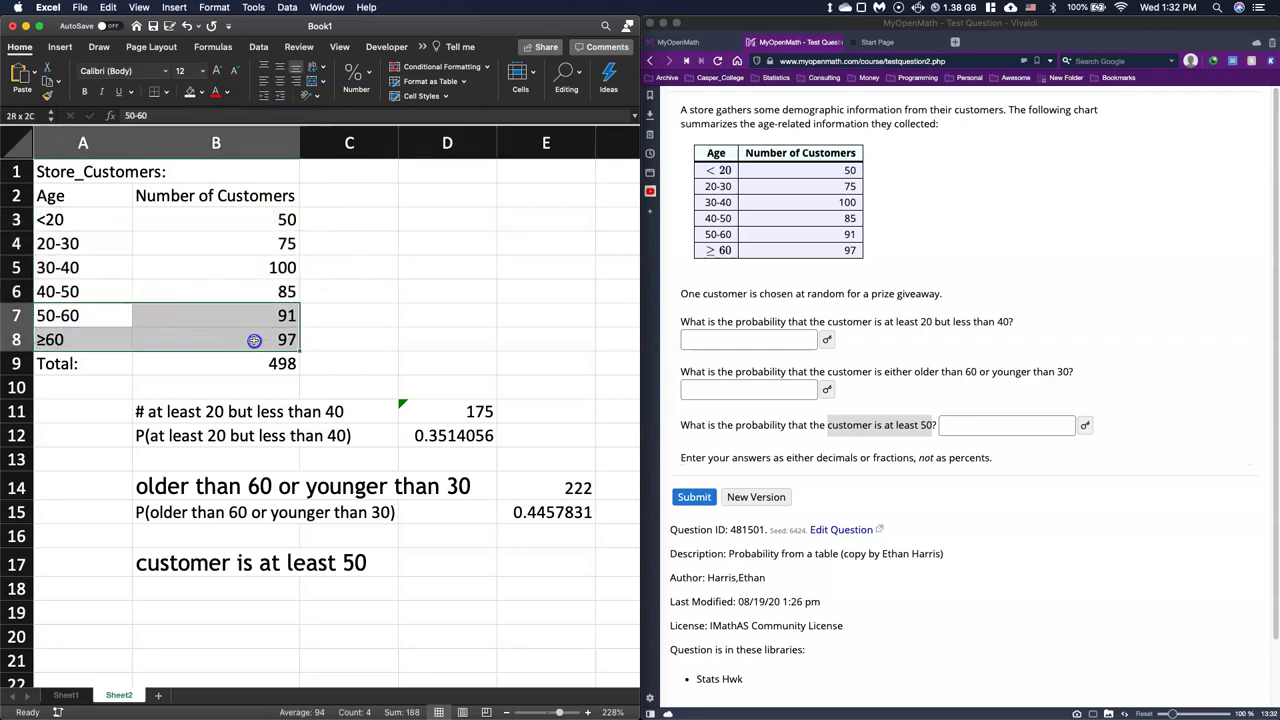
click(241, 326)
drag(75, 316, 210, 338)
click(203, 91)
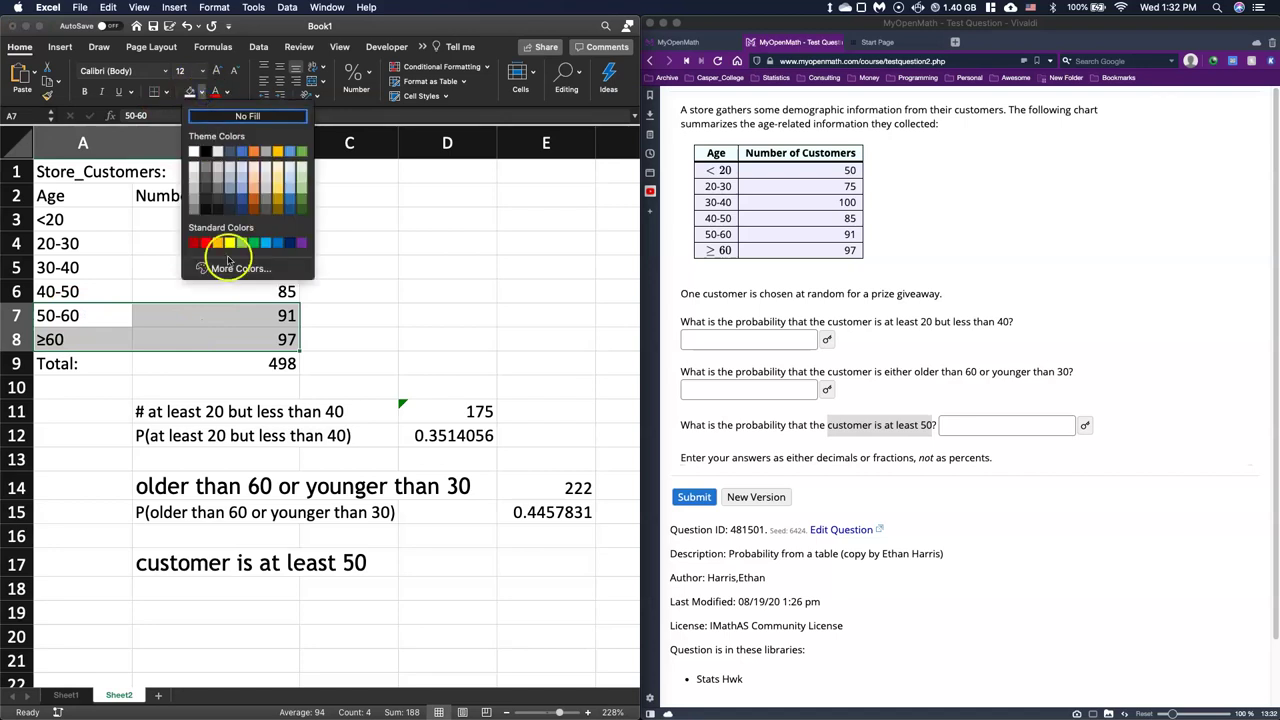
click(229, 246)
click(457, 614)
Step: Enter the formula =sum(B7:B8) in E17 to count the customers who are at least 50
click(523, 560)
text(=sum)
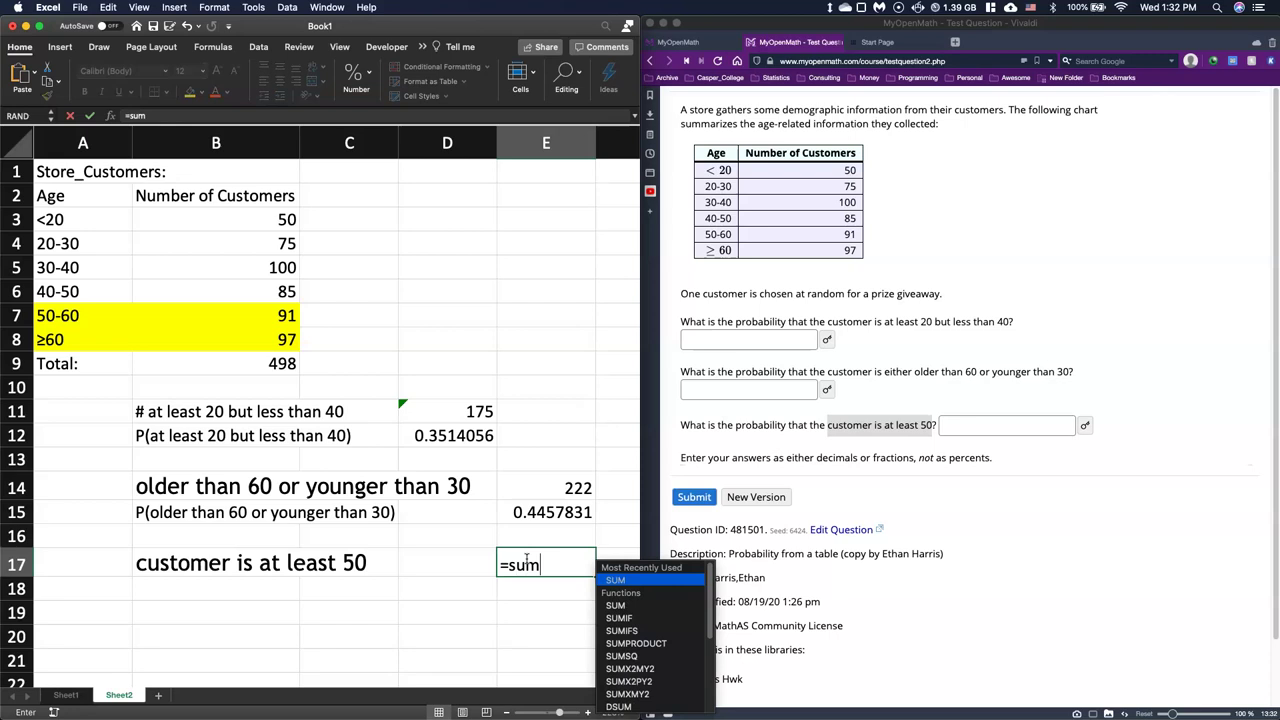
text(()
drag(210, 312, 211, 331)
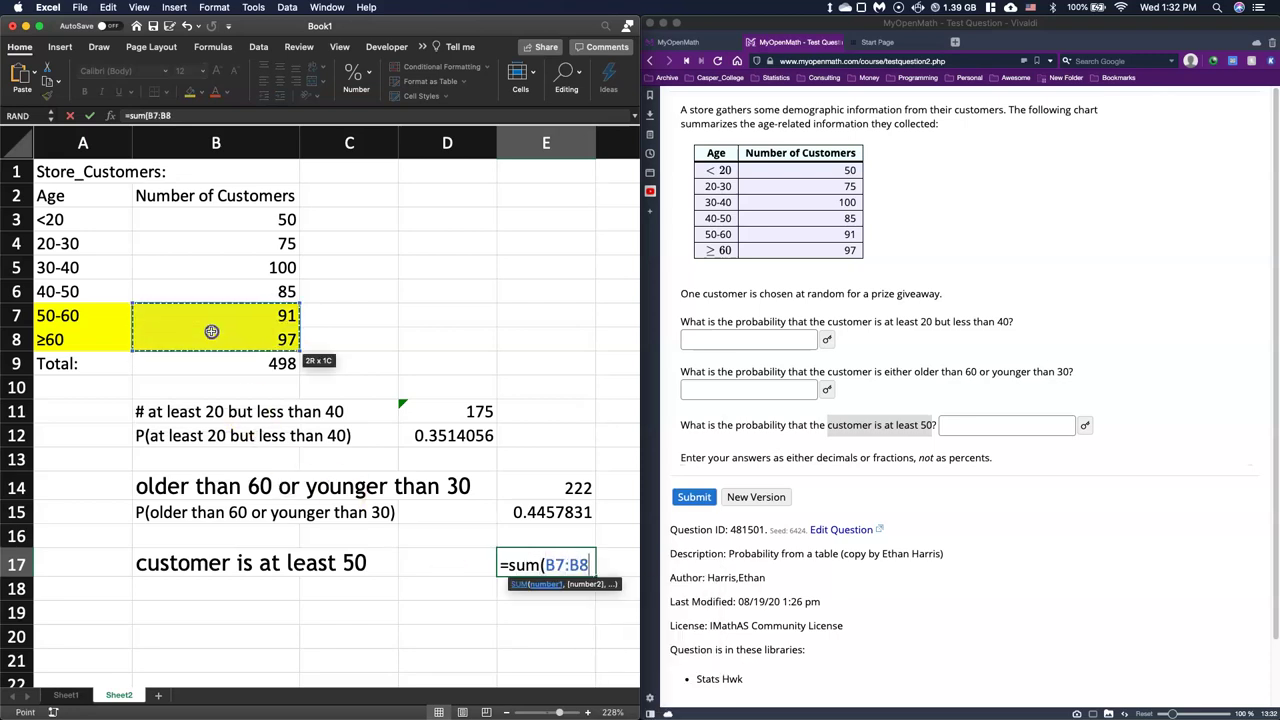
text())
key(Return)
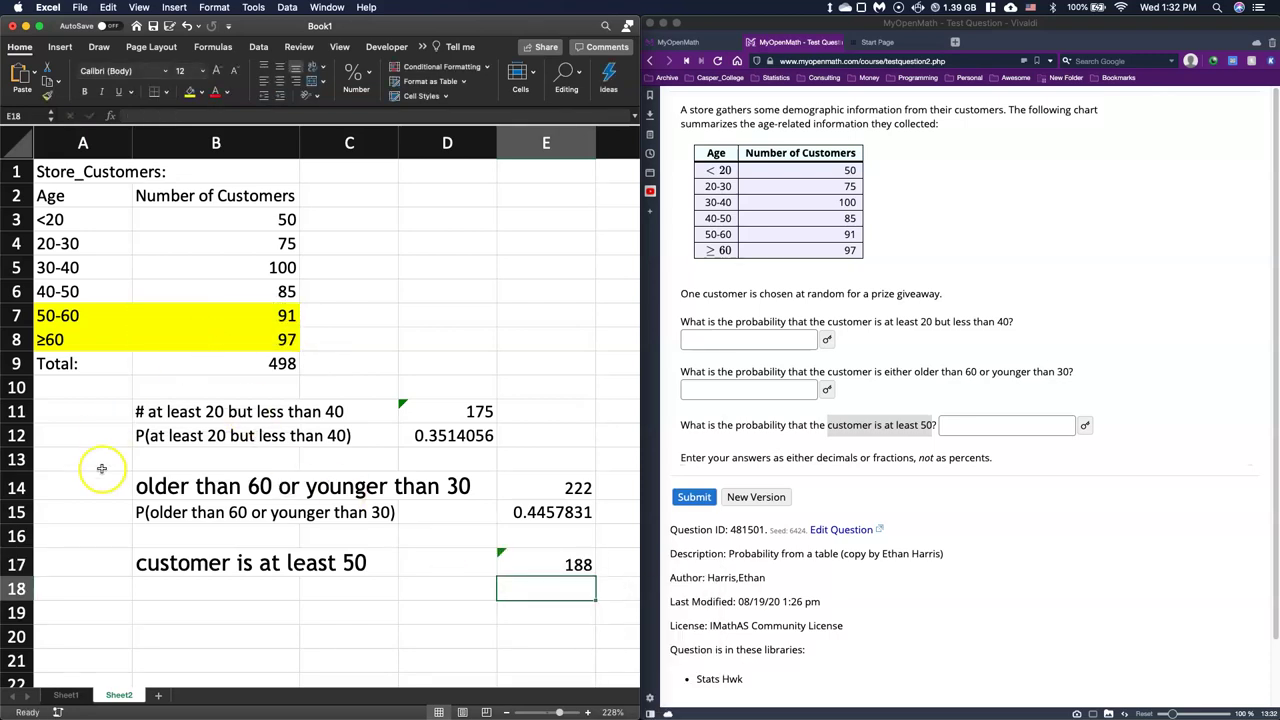
Step: Enter the label "P(customer is at least 50)" in B18
click(160, 589)
text(P()
key(super+v)
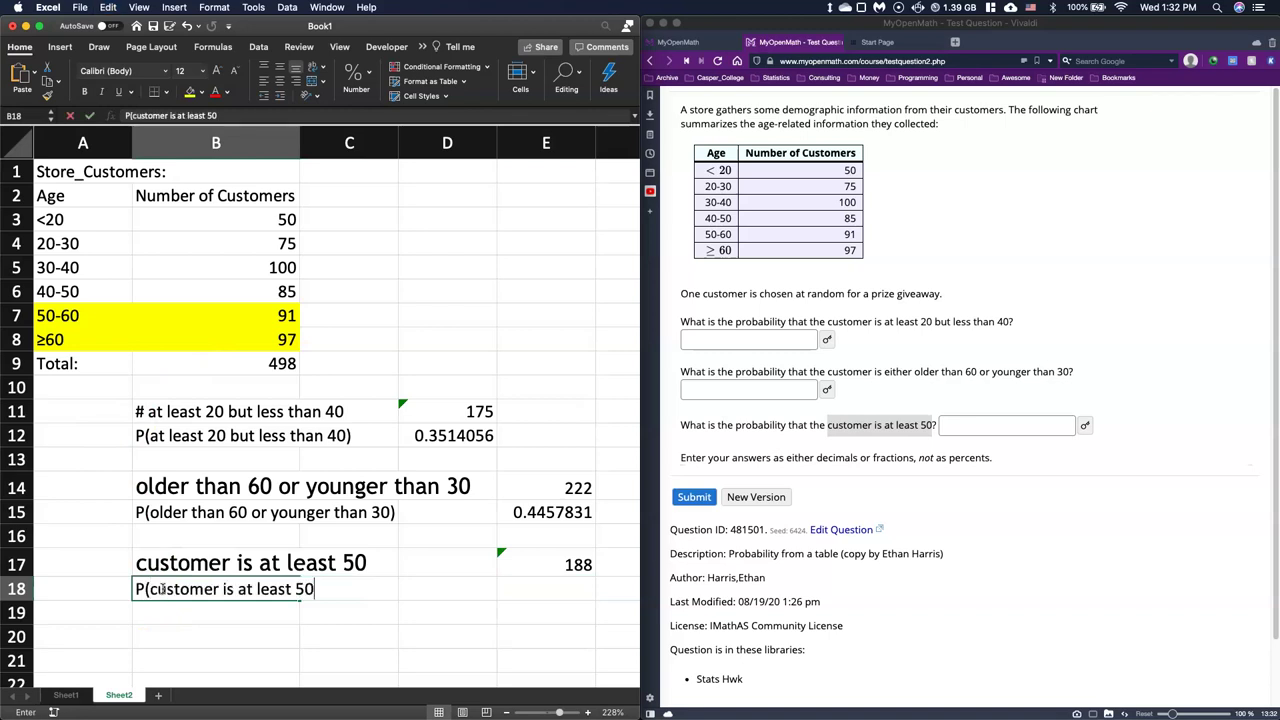
text())
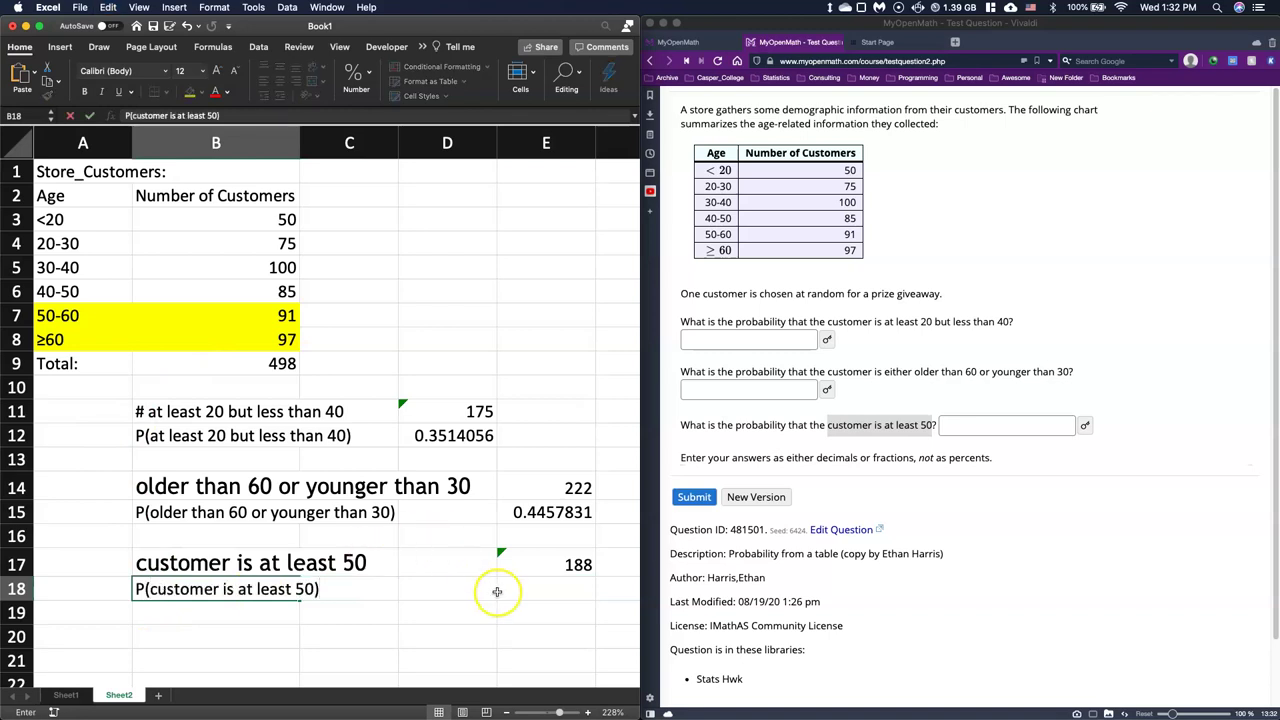
Step: Enter the formula =E17/B9 in E18 to calculate the probability of a customer being at least 50
click(510, 585)
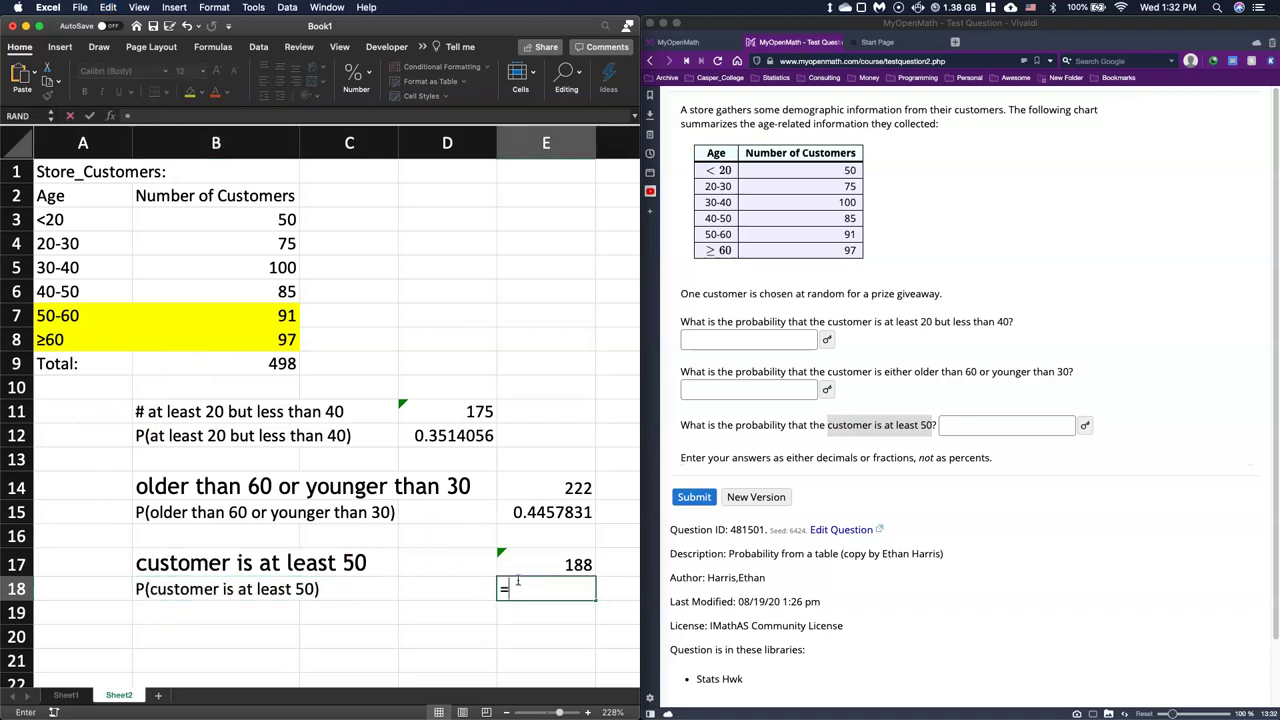
click(535, 565)
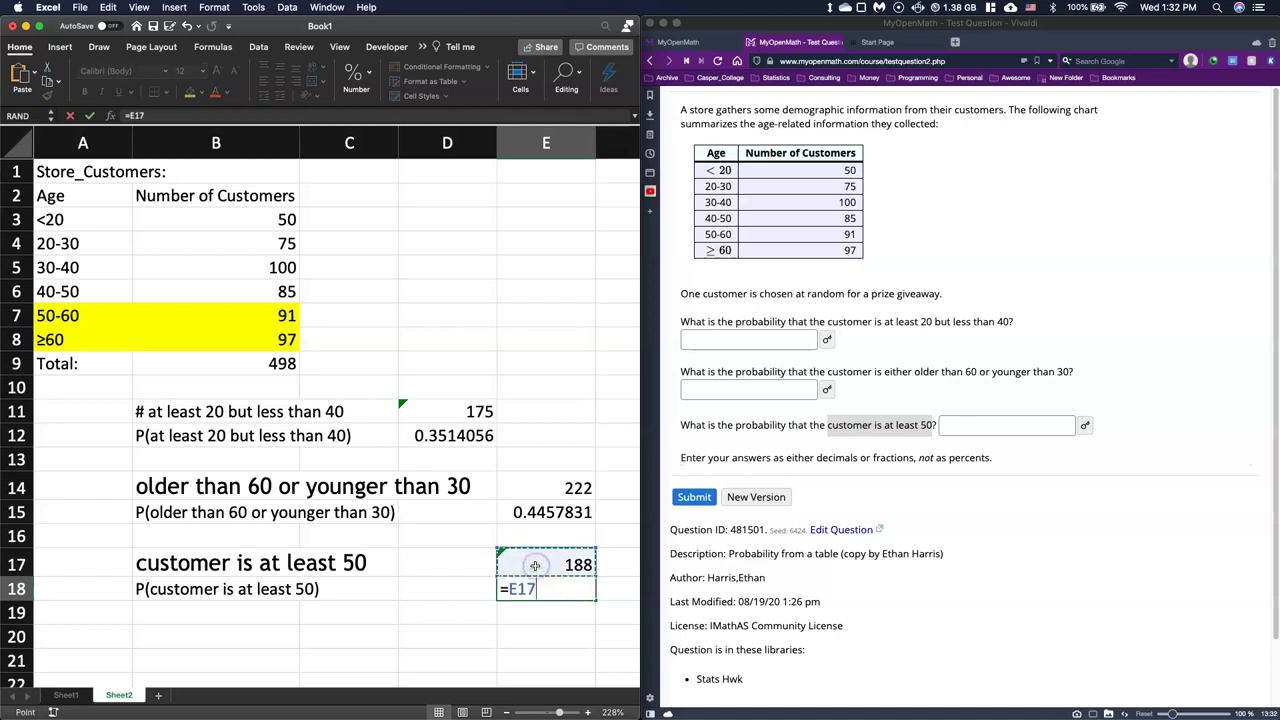
text(/)
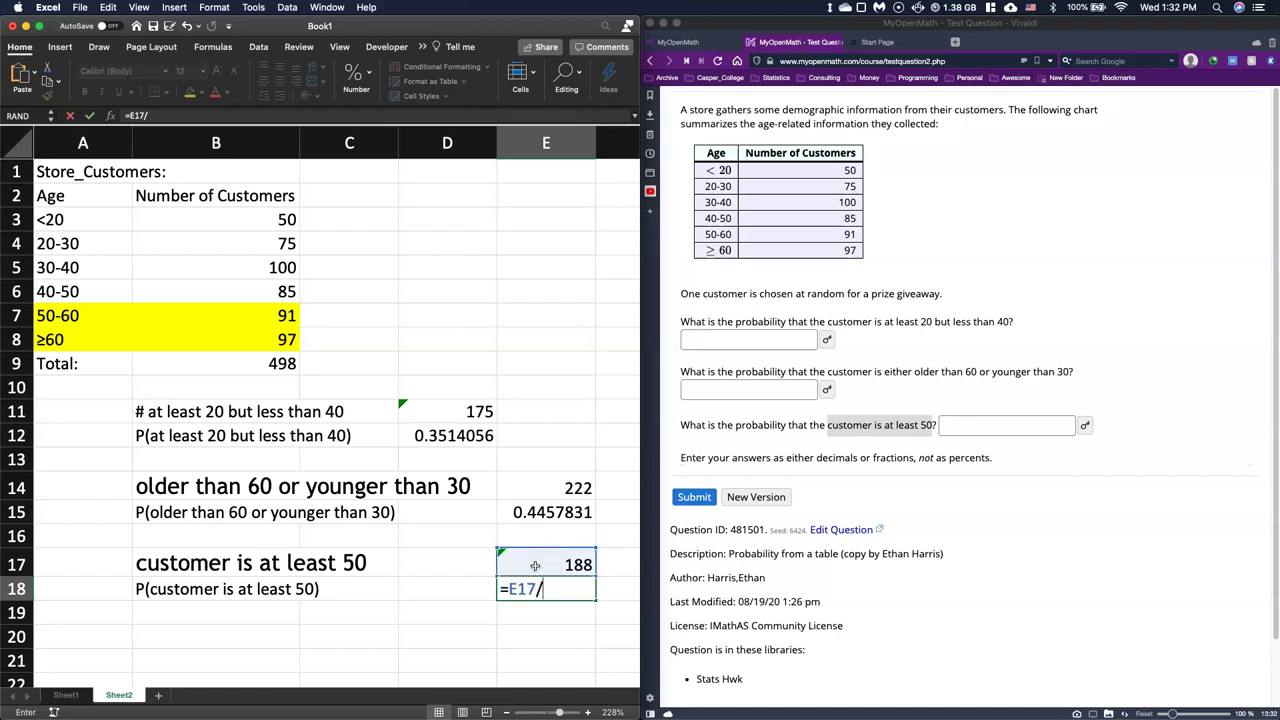
click(193, 367)
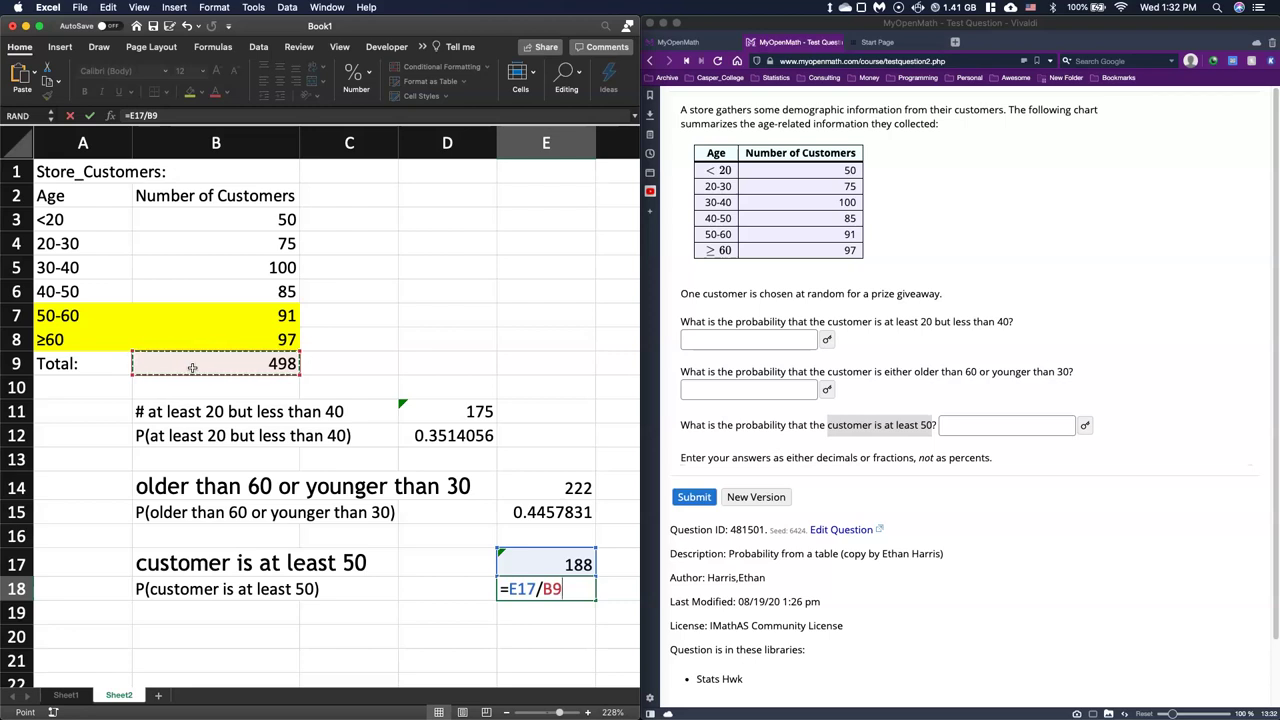
key(Return)
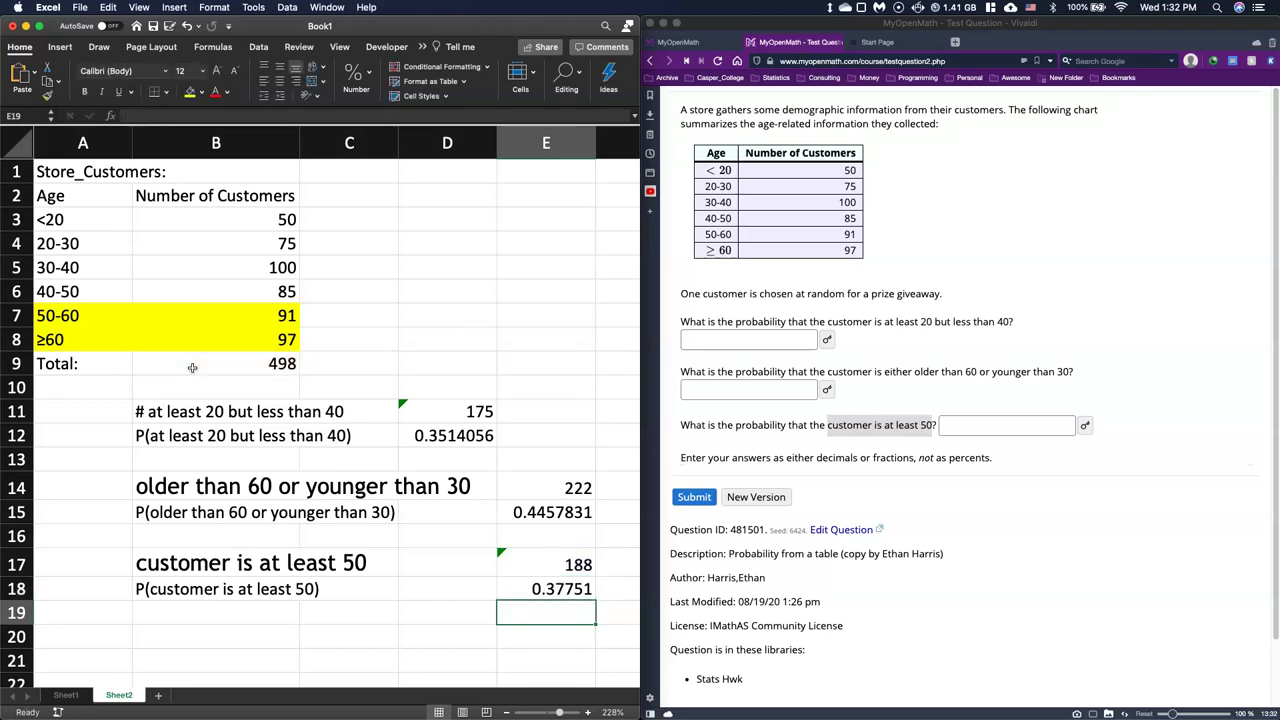
Step: Reveal the answers to all three MyOpenMath questions to check them against the calculated probabilities
click(829, 340)
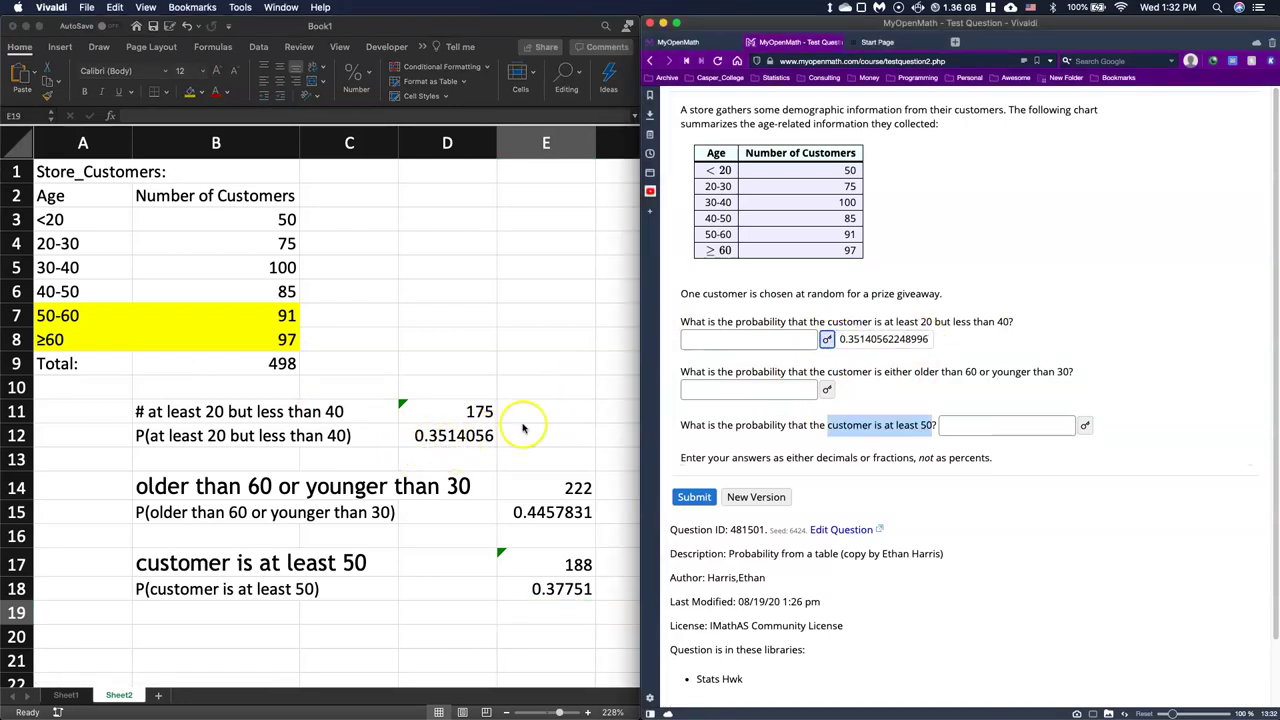
click(827, 391)
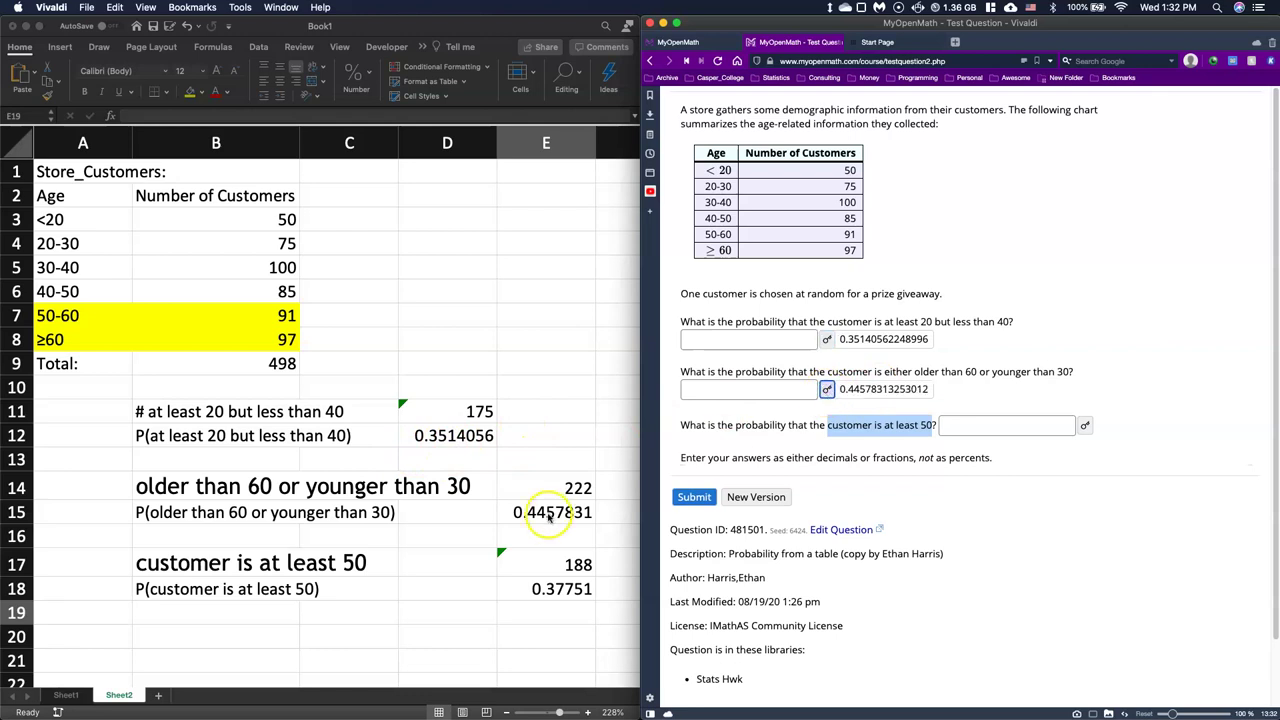
click(1048, 432)
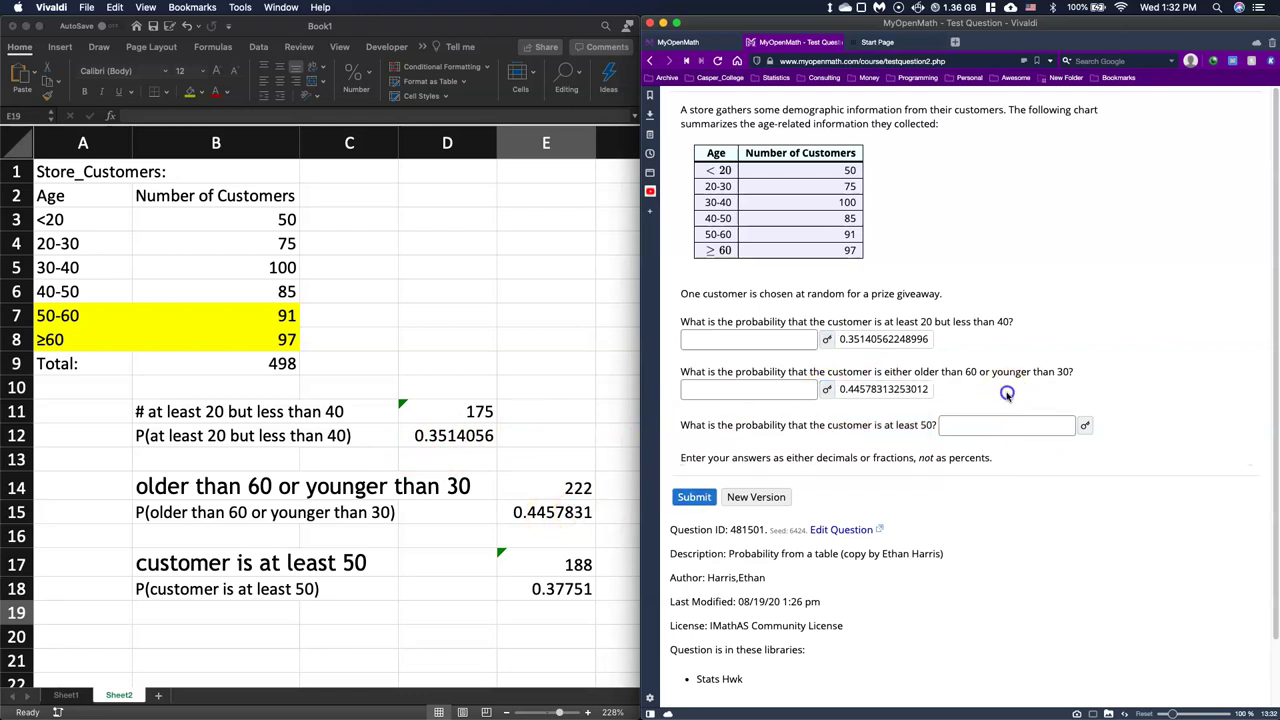
click(1085, 425)
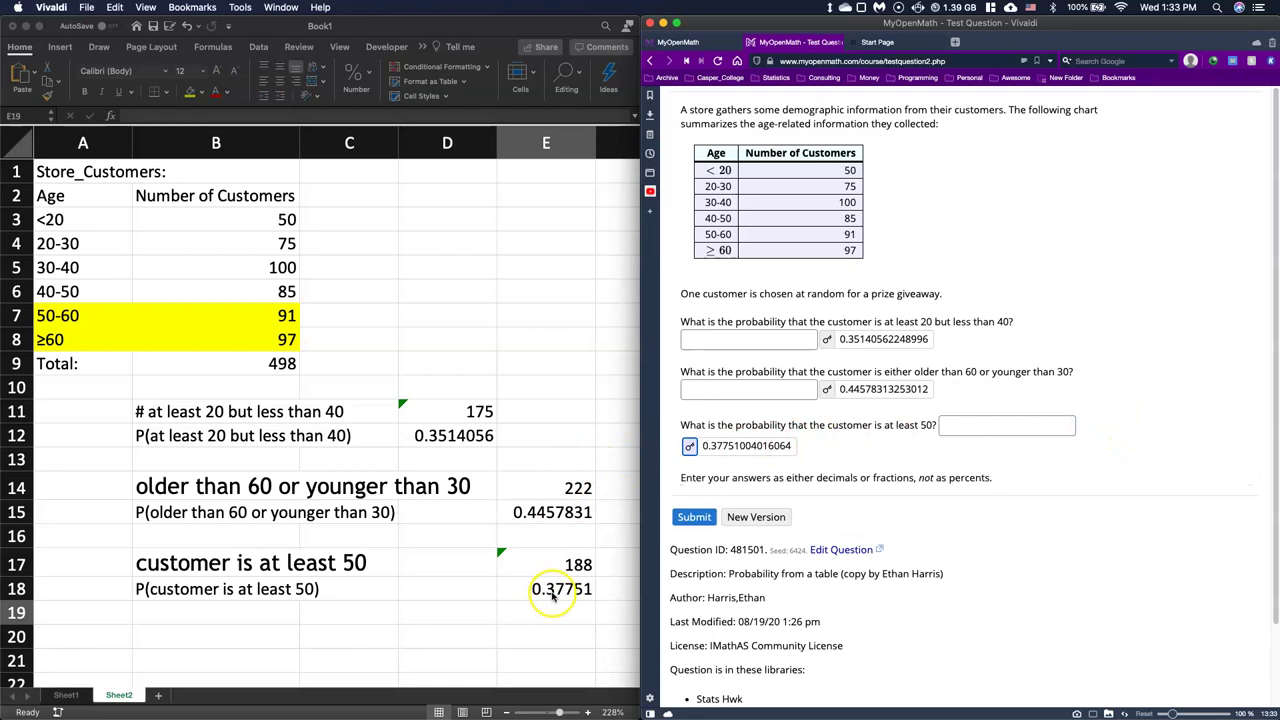
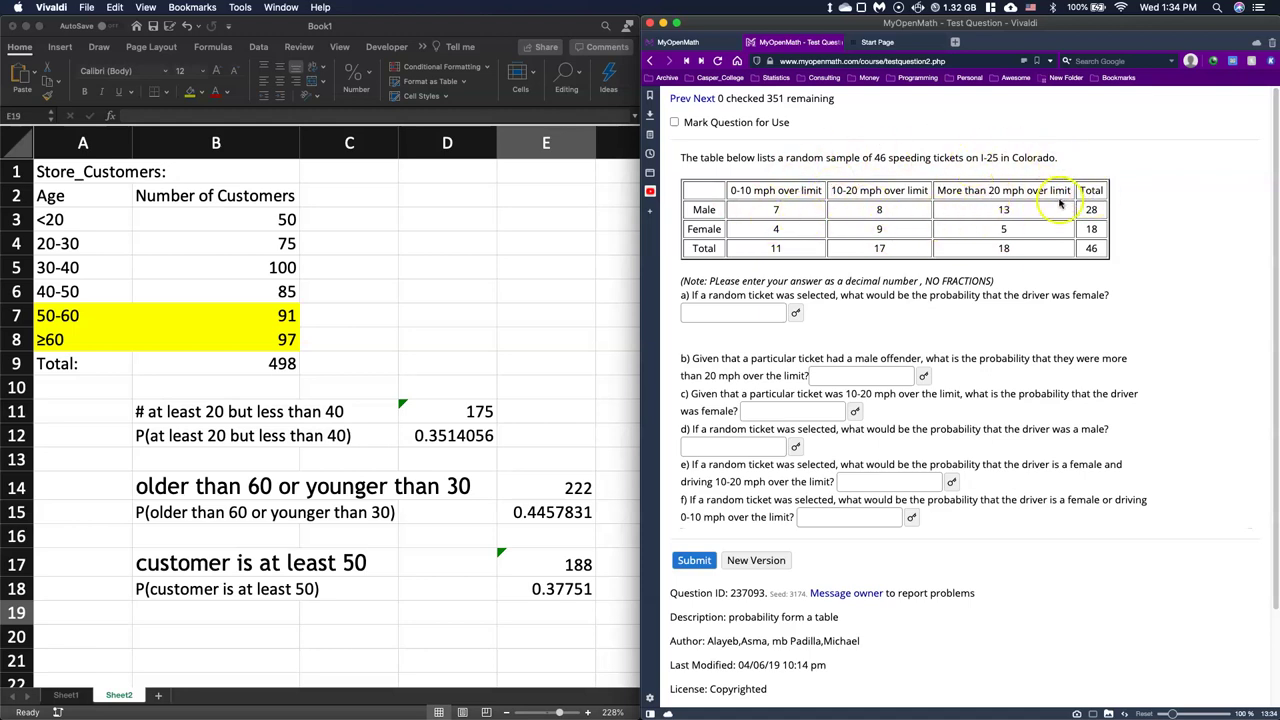
Step: Add a new worksheet to the workbook and copy the whole speeding ticket table from the MyOpenMath question
click(159, 696)
drag(563, 710, 561, 712)
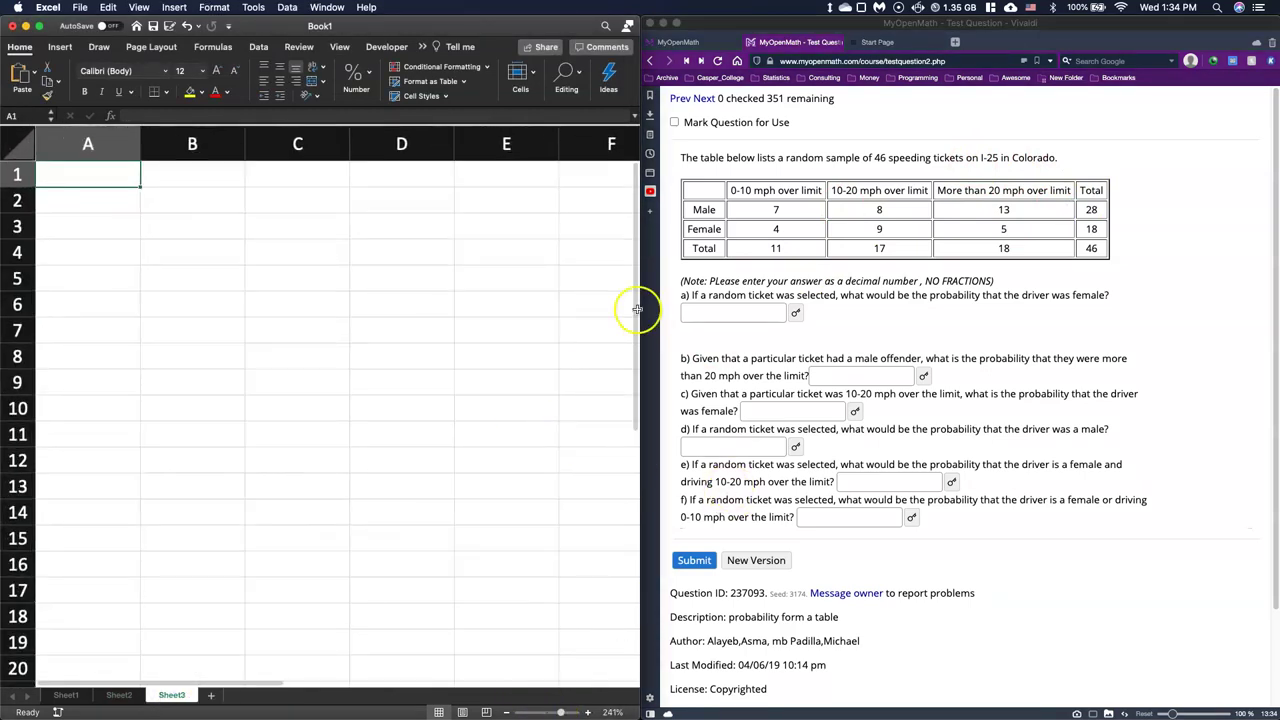
click(697, 174)
drag(689, 183, 1018, 236)
drag(681, 160, 1004, 209)
click(700, 175)
right_click(1004, 209)
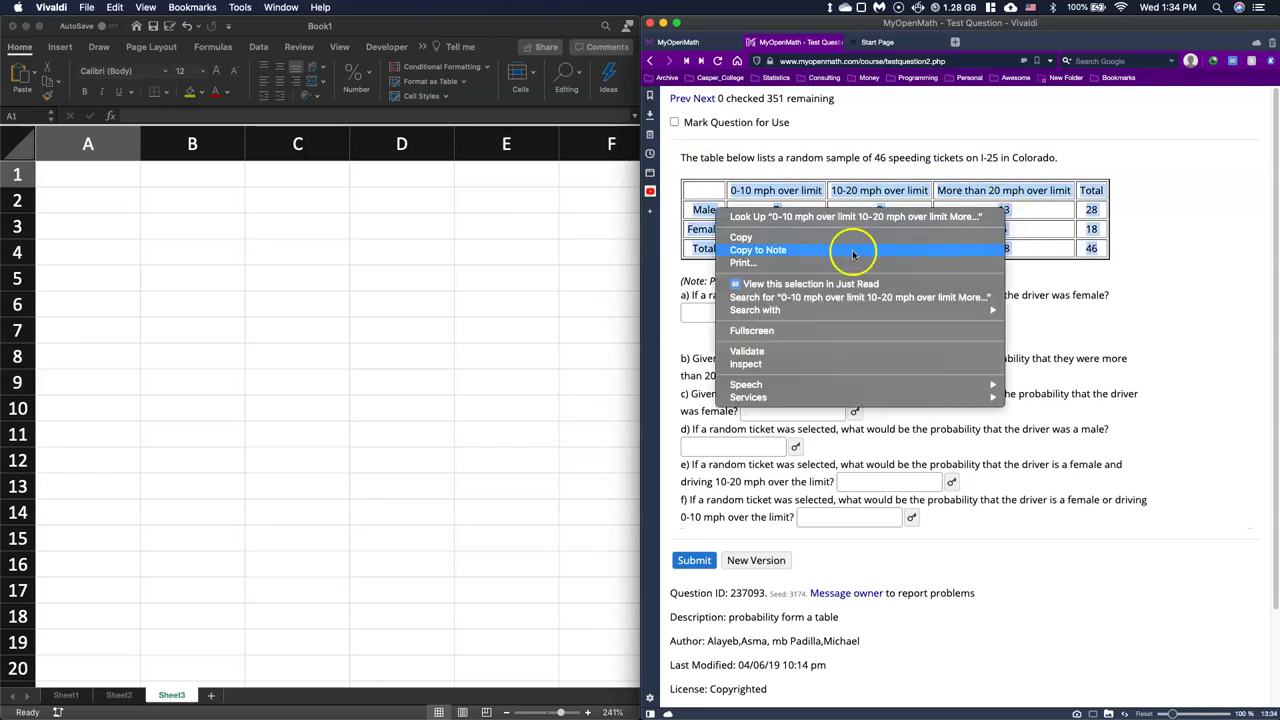
click(757, 234)
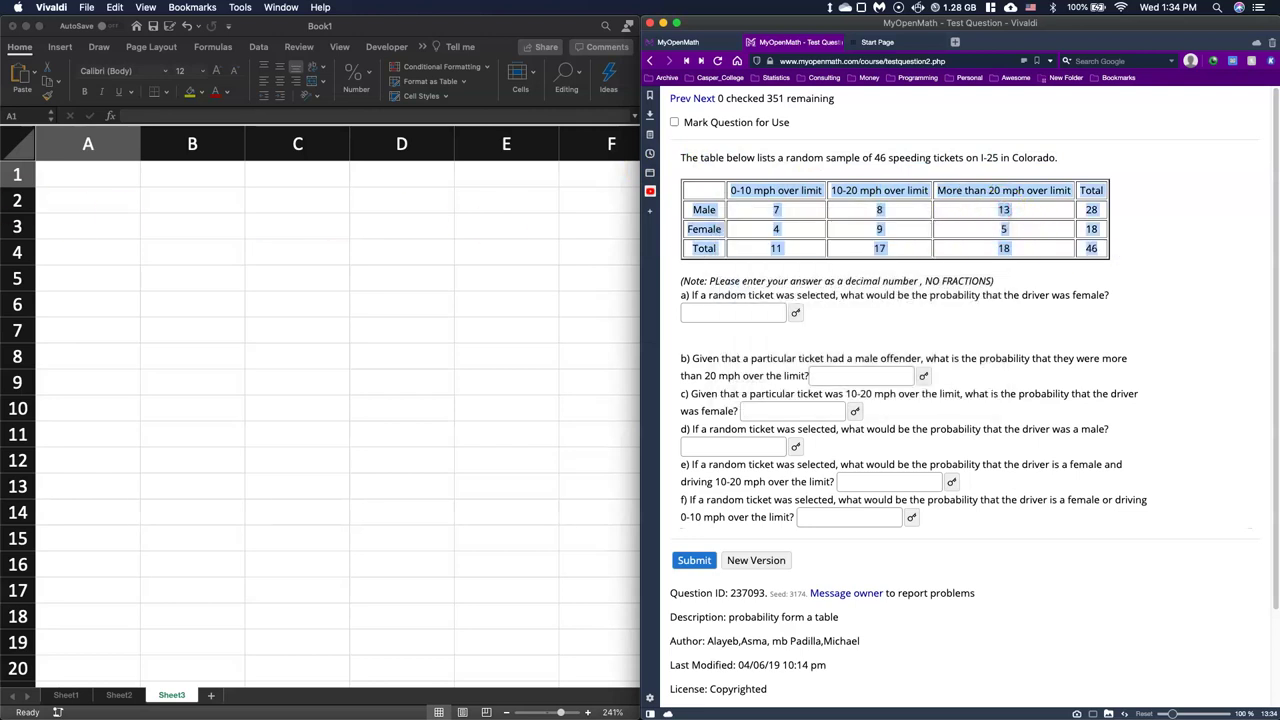
Step: Paste the copied speeding ticket table into the new Excel worksheet starting at A3, using Paste Special
click(51, 206)
click(54, 230)
right_click(54, 232)
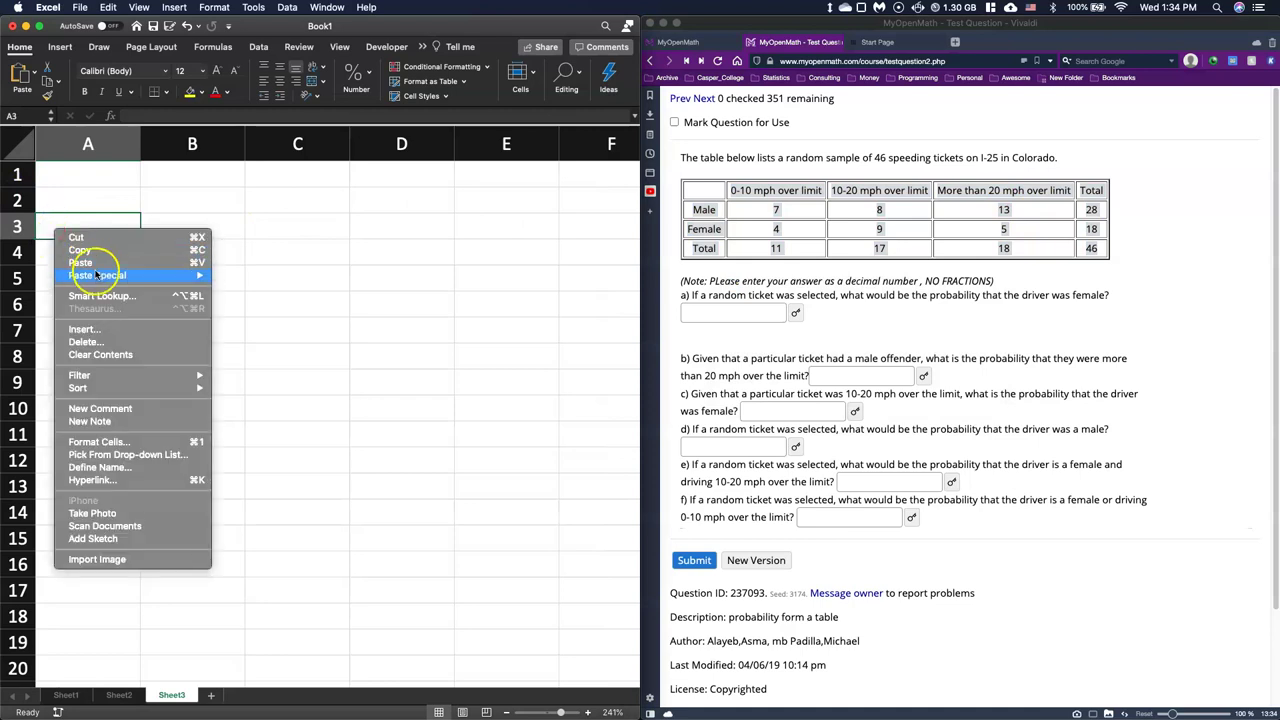
mouse_move(105, 275)
click(285, 486)
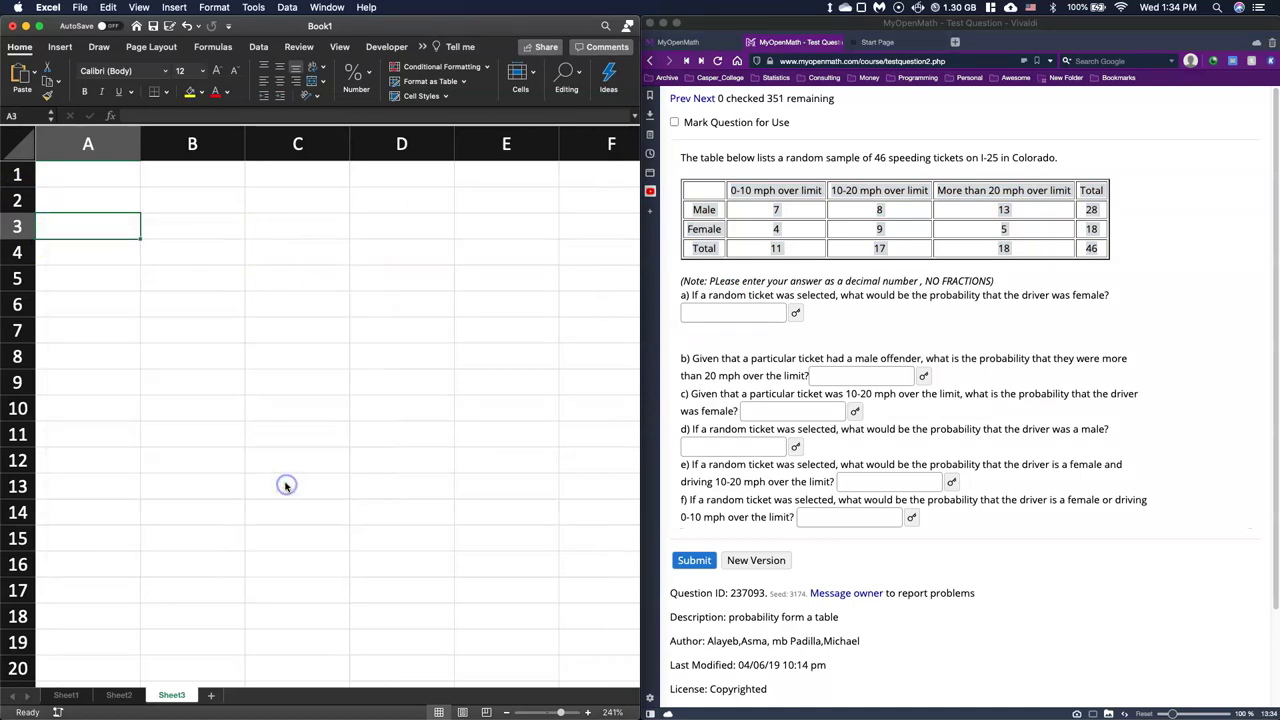
click(125, 415)
click(423, 609)
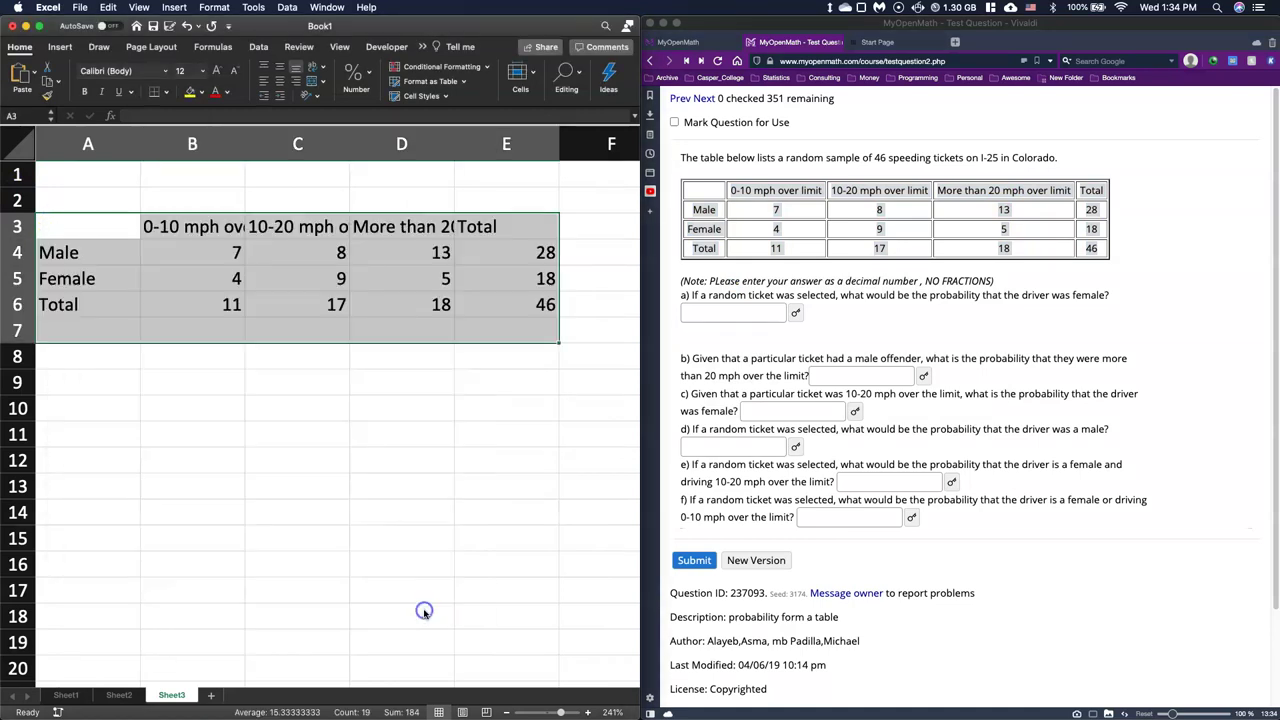
click(376, 440)
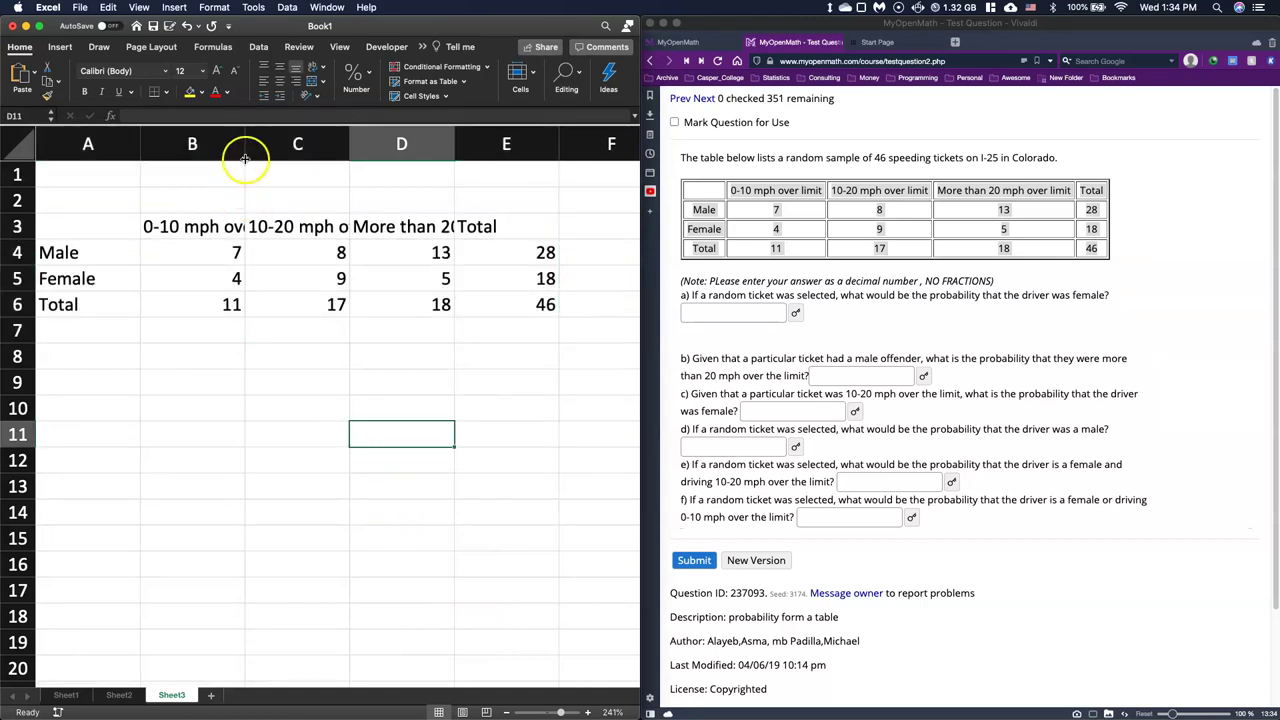
Step: Widen columns B, C and D so the mph-over-limit headings fit, and reduce the sheet zoom to 164%
drag(245, 160, 308, 160)
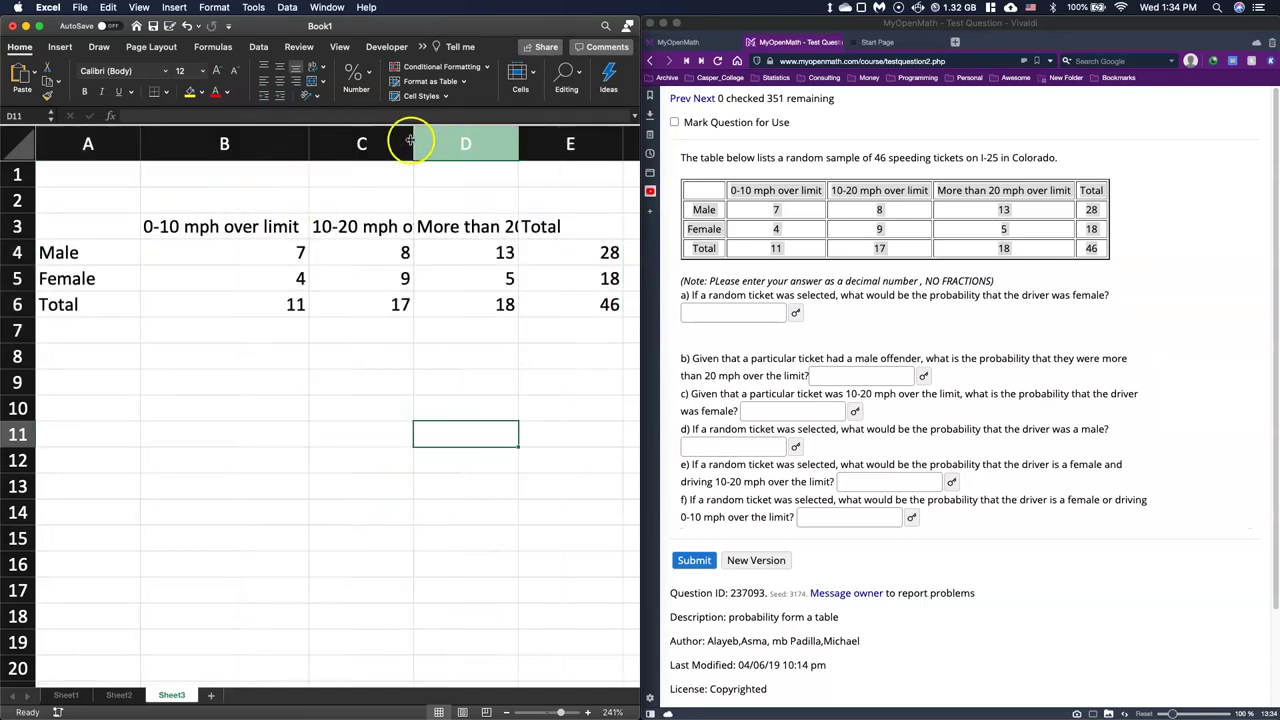
drag(413, 143, 487, 143)
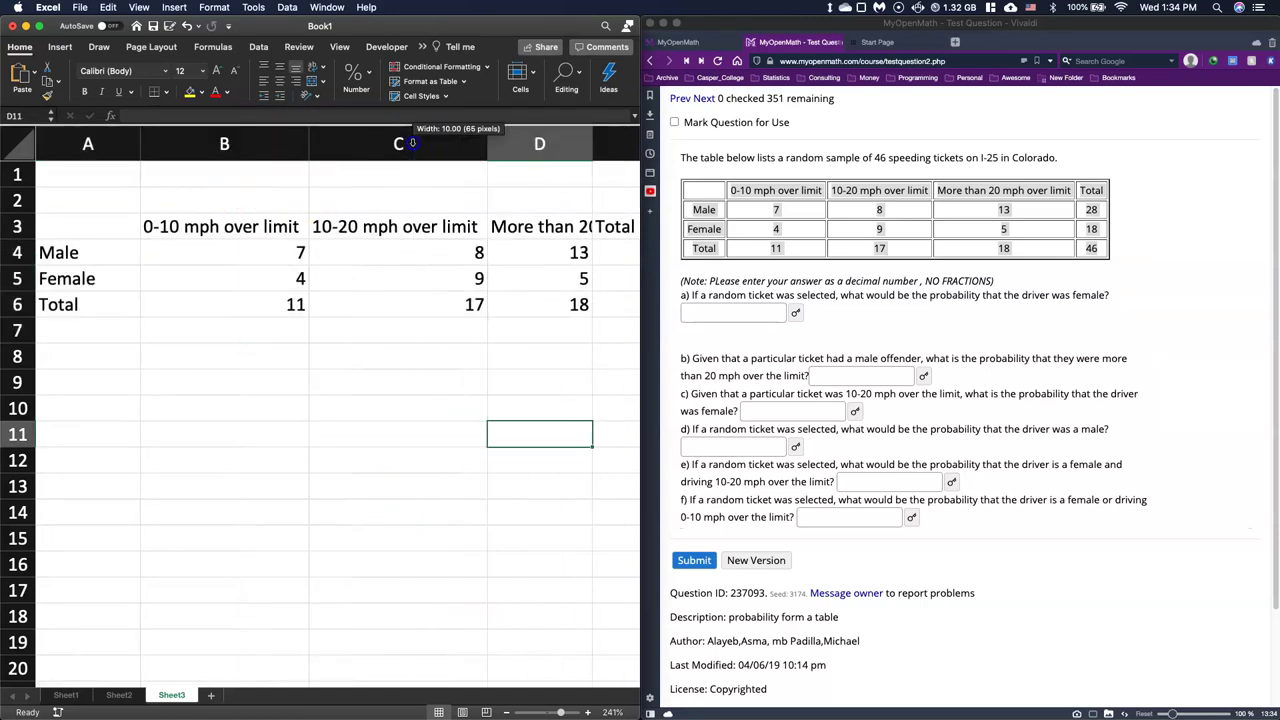
double_click(592, 137)
drag(563, 711, 555, 713)
scroll(257, 686, left, 2)
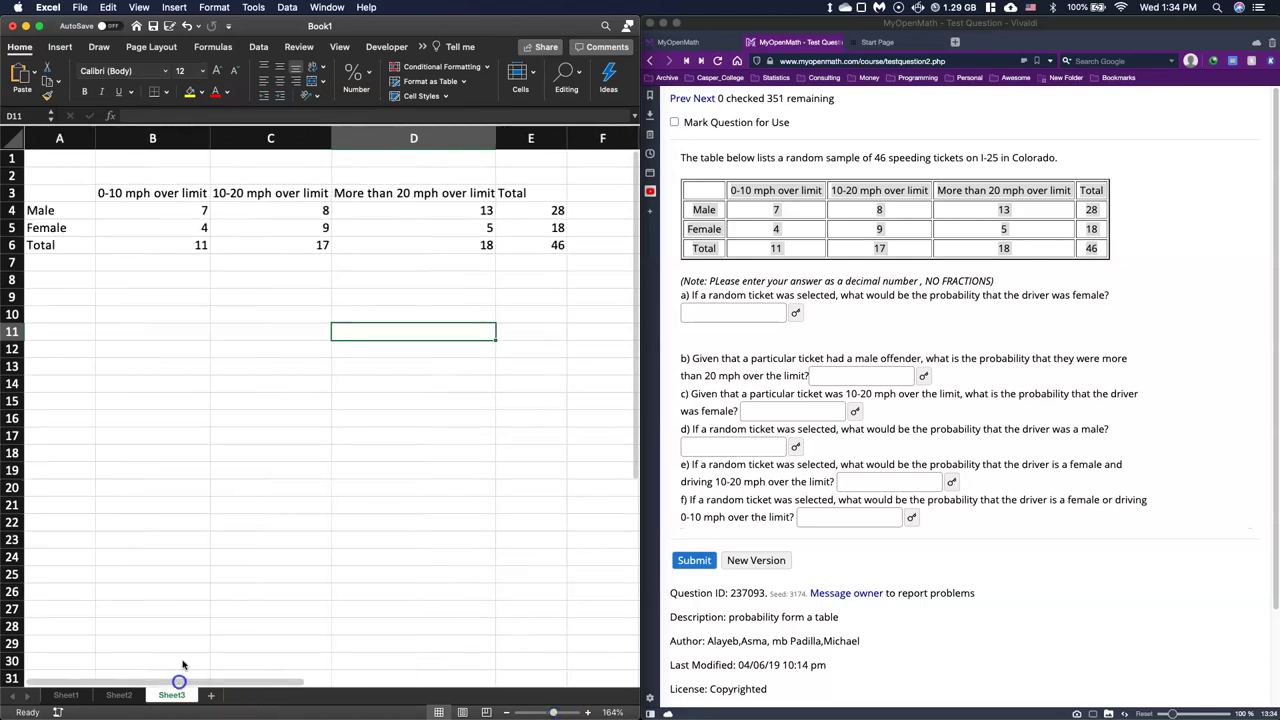
drag(495, 133, 501, 133)
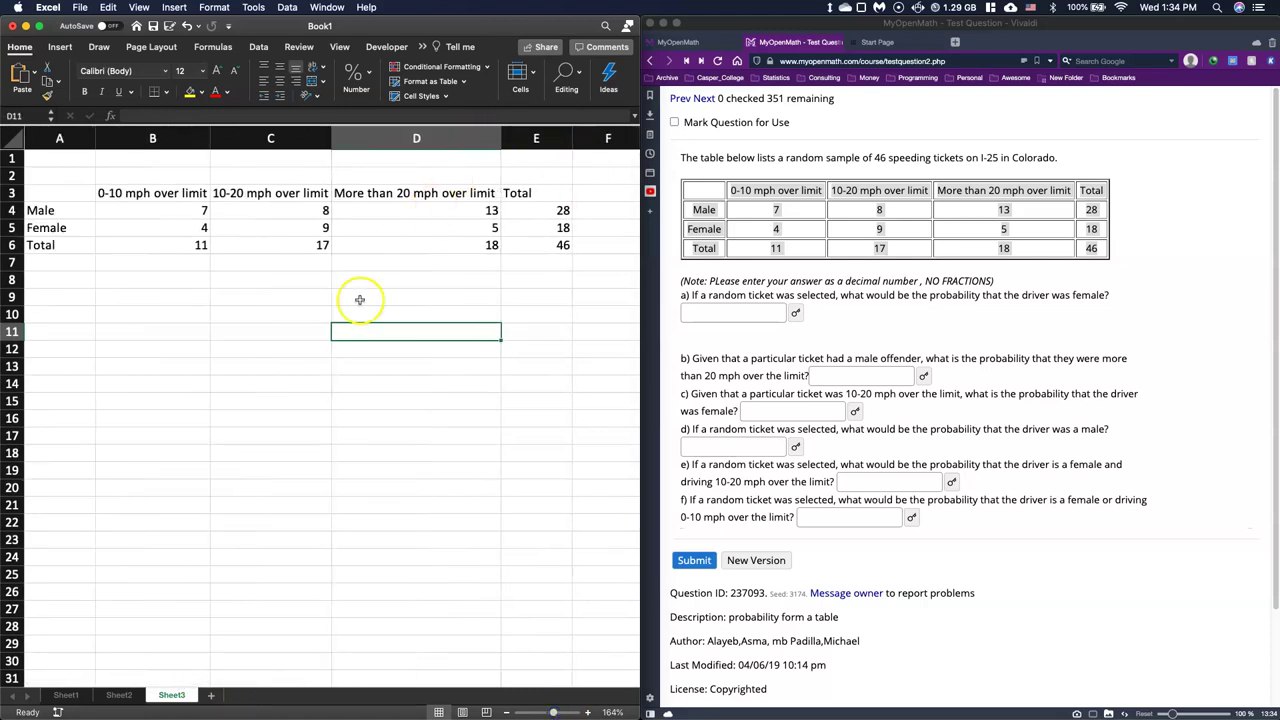
Step: Title the worksheet "Speeding Tickets:" in cell A1
click(68, 161)
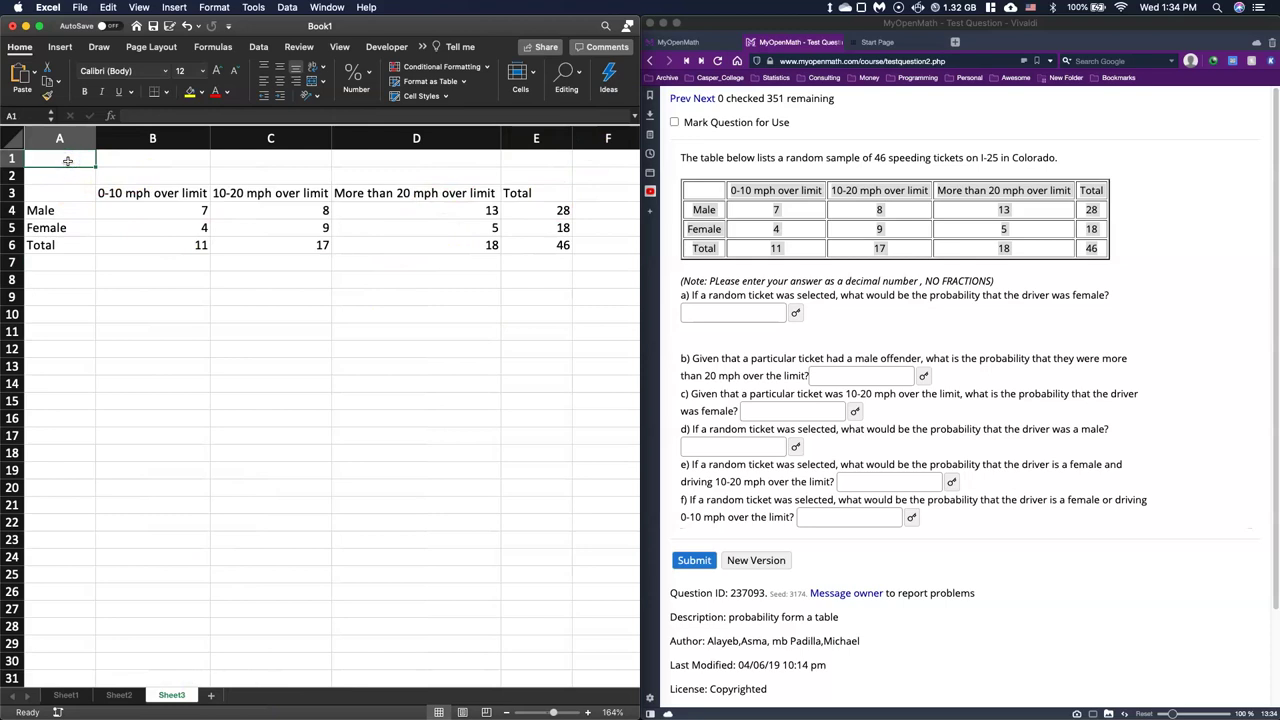
text(Speeding Tickets:)
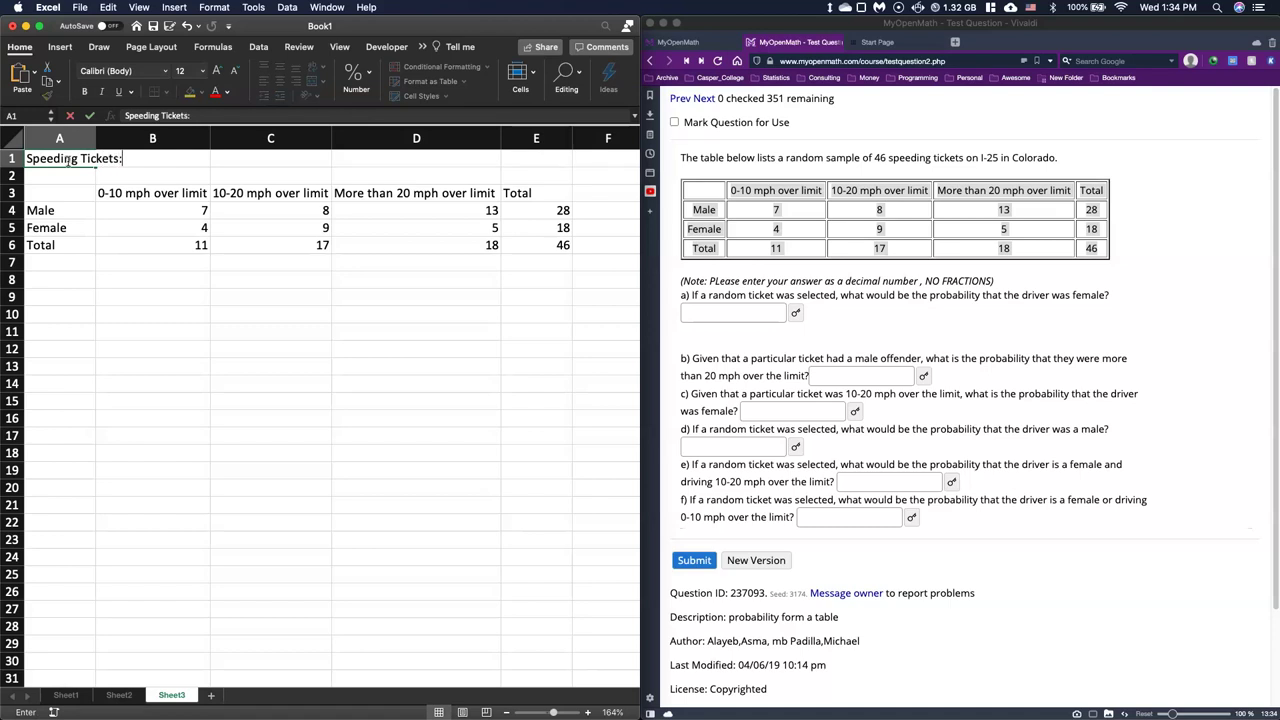
click(133, 400)
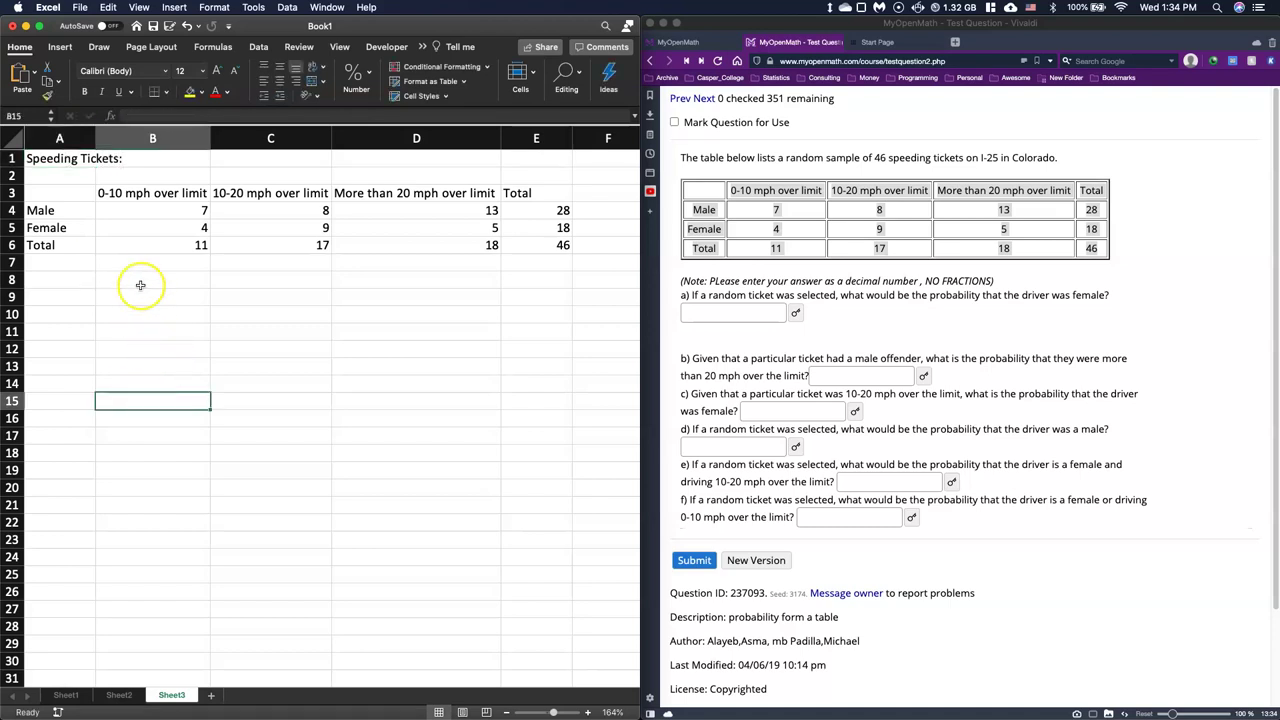
Step: Fill the column totals in B6:D6 and the male and female totals in E4:E5 with yellow
click(177, 251)
click(137, 291)
drag(45, 245, 462, 239)
click(492, 263)
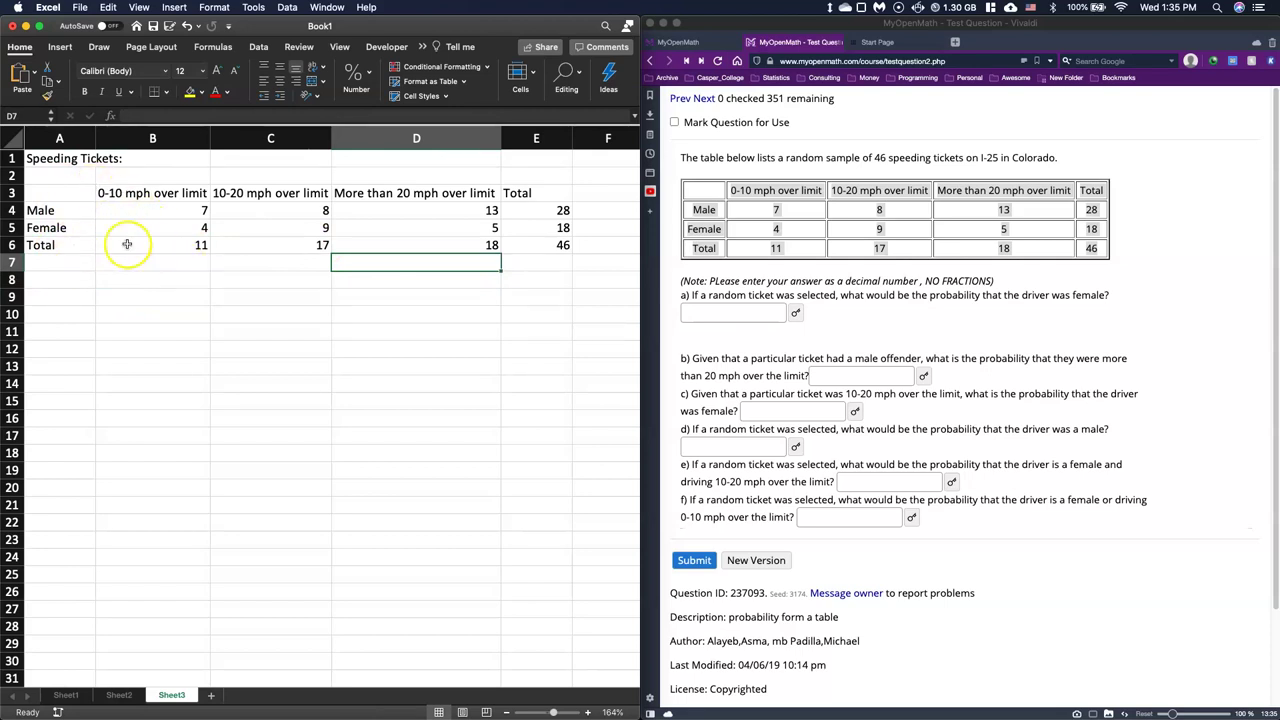
drag(123, 245, 431, 241)
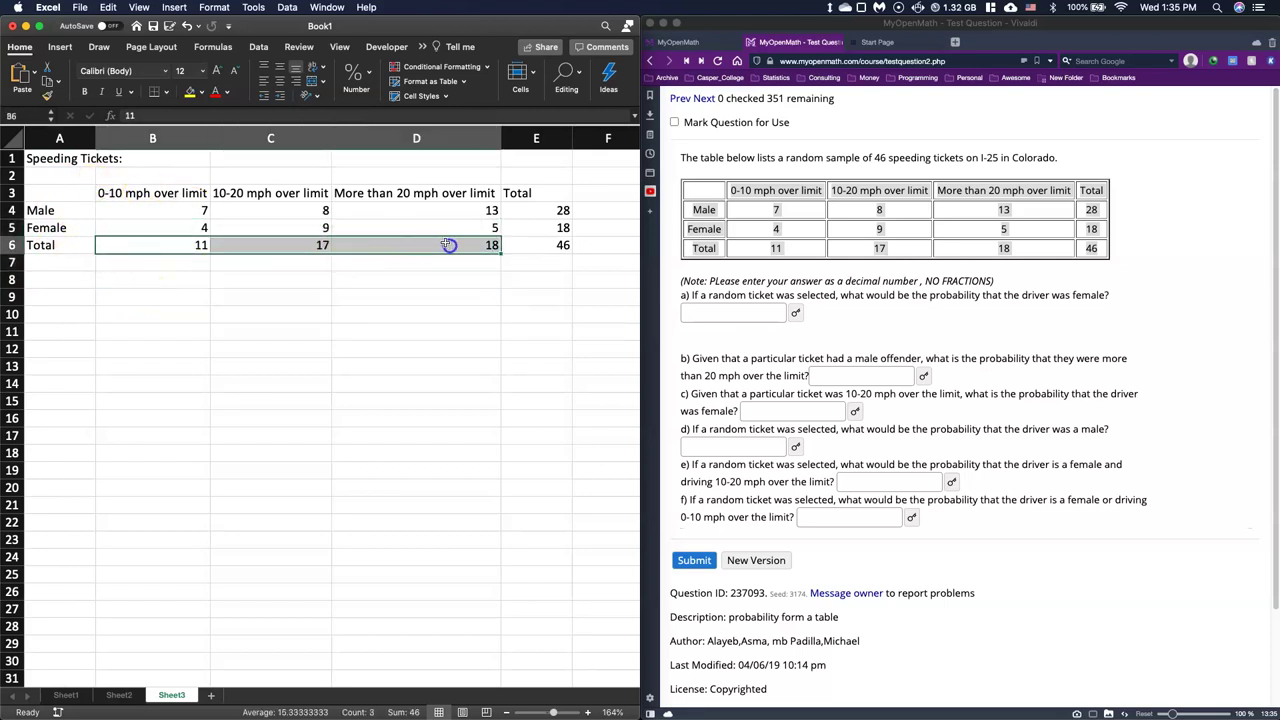
click(201, 92)
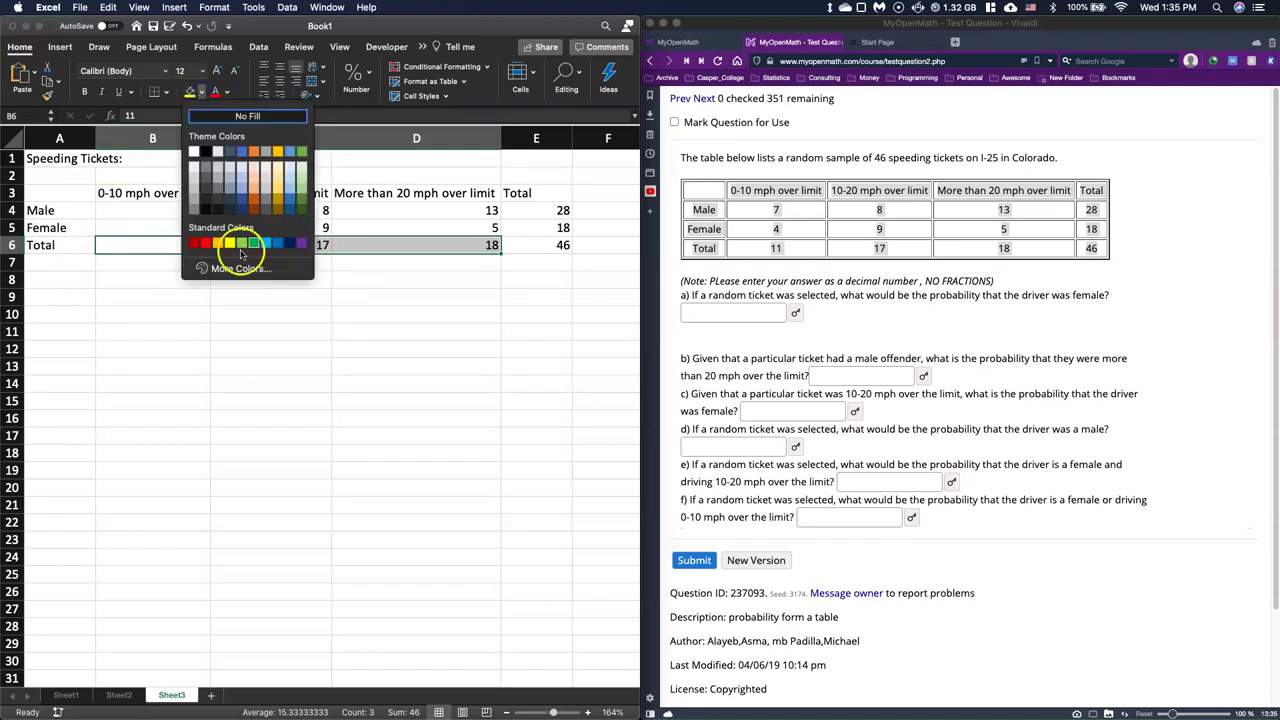
click(229, 242)
click(205, 328)
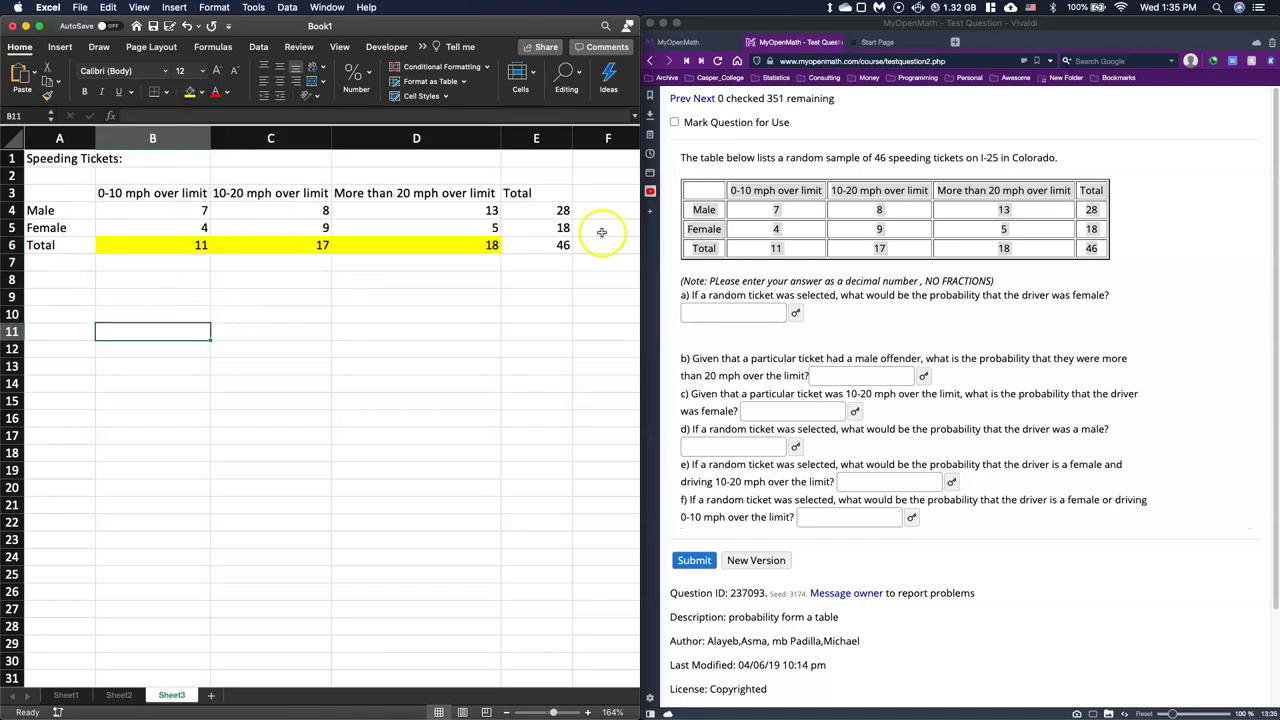
drag(555, 210, 538, 226)
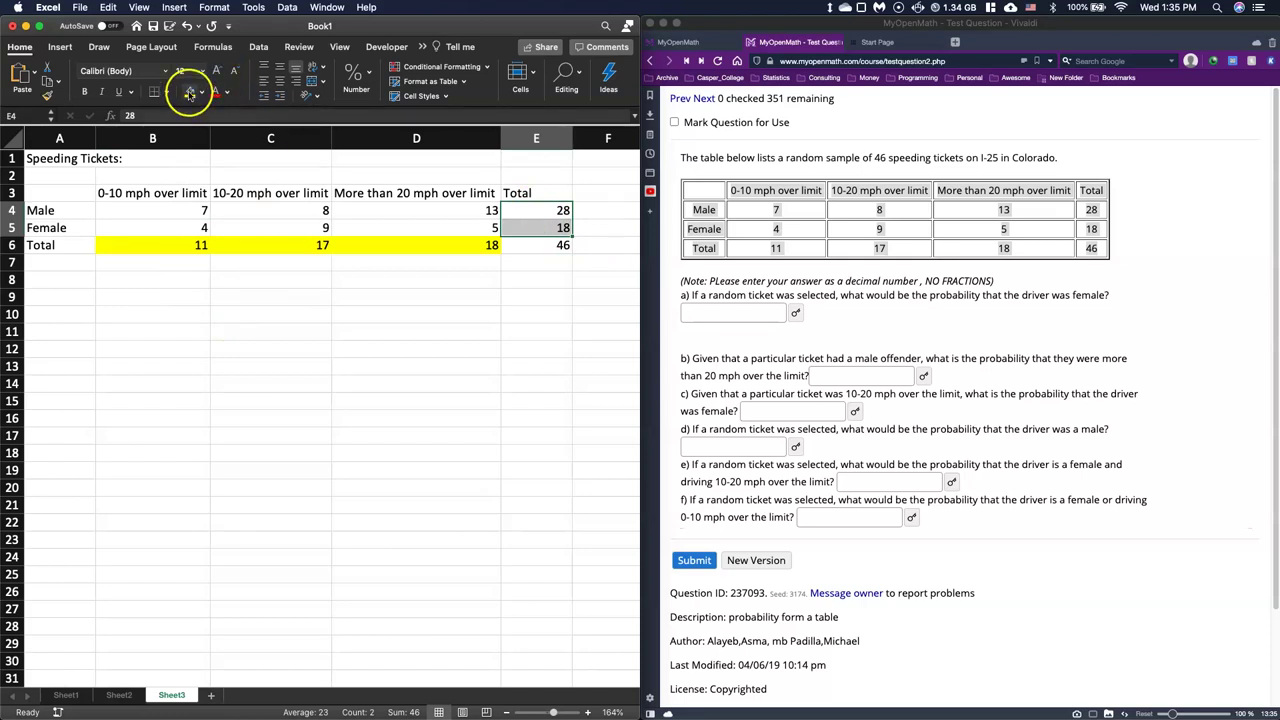
click(189, 92)
Step: Fill the grand total in E6 with orange to set it apart from the other totals
click(520, 248)
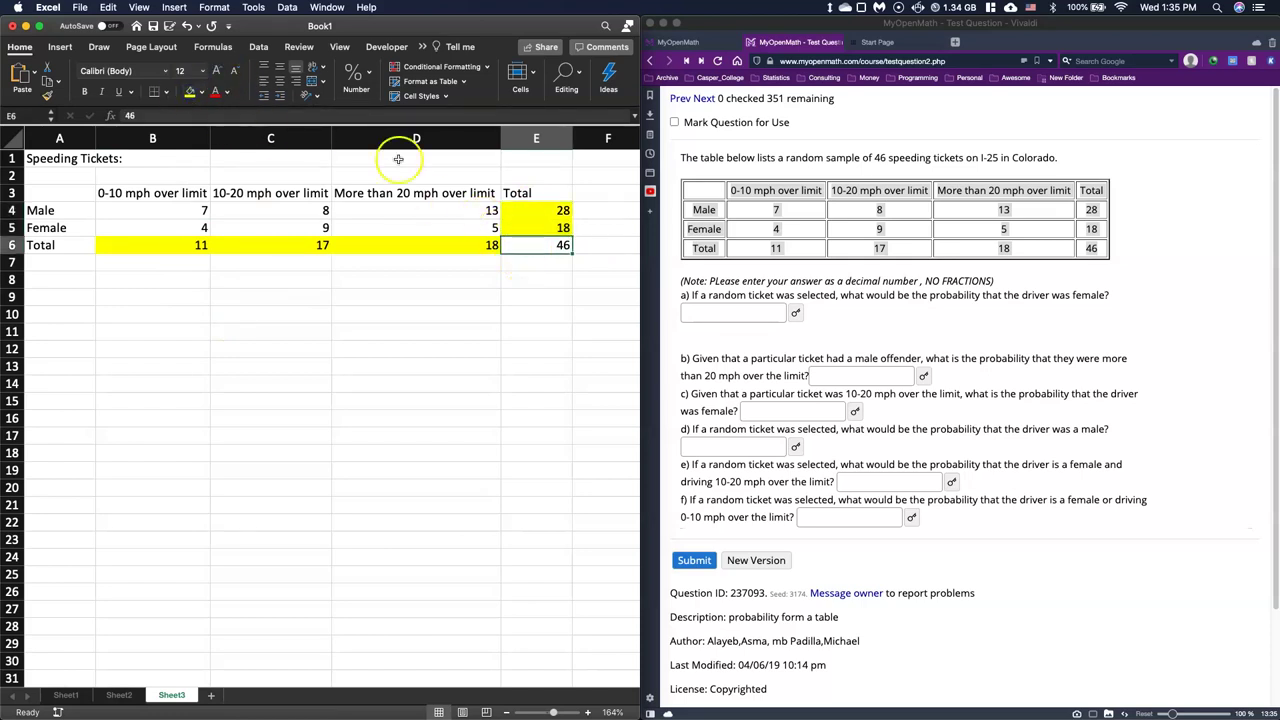
click(201, 92)
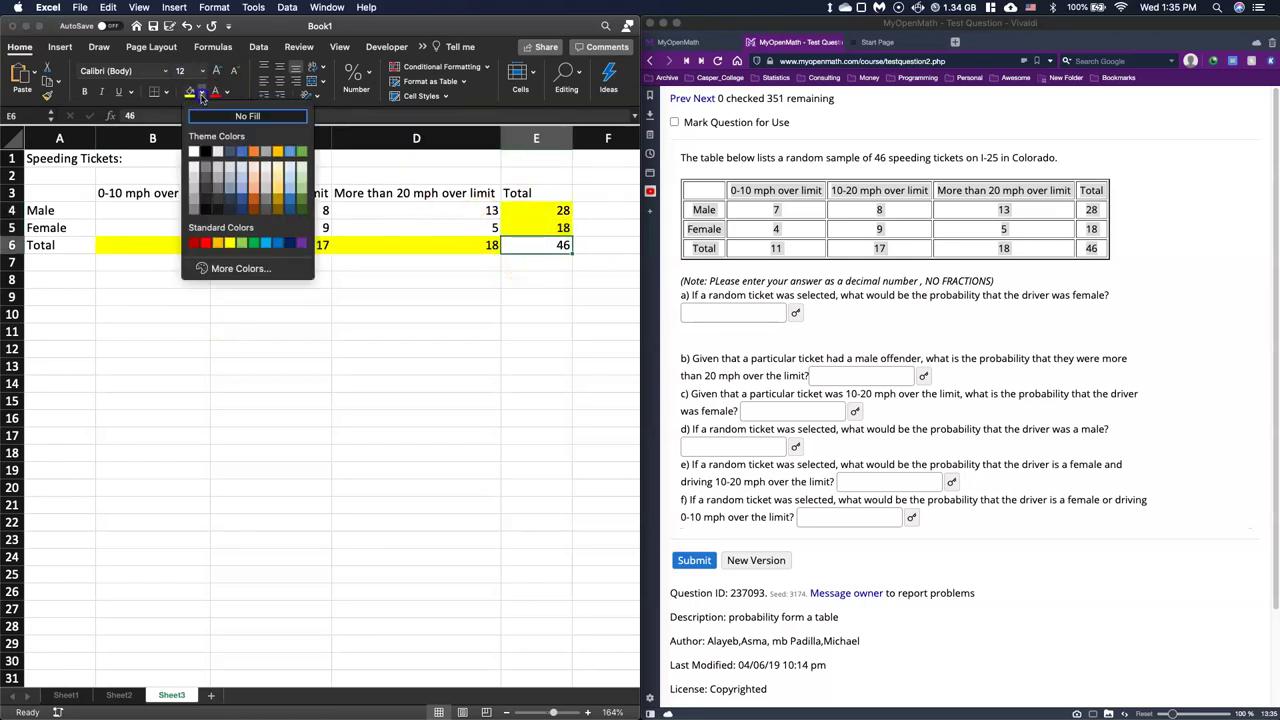
click(217, 242)
click(395, 384)
click(395, 437)
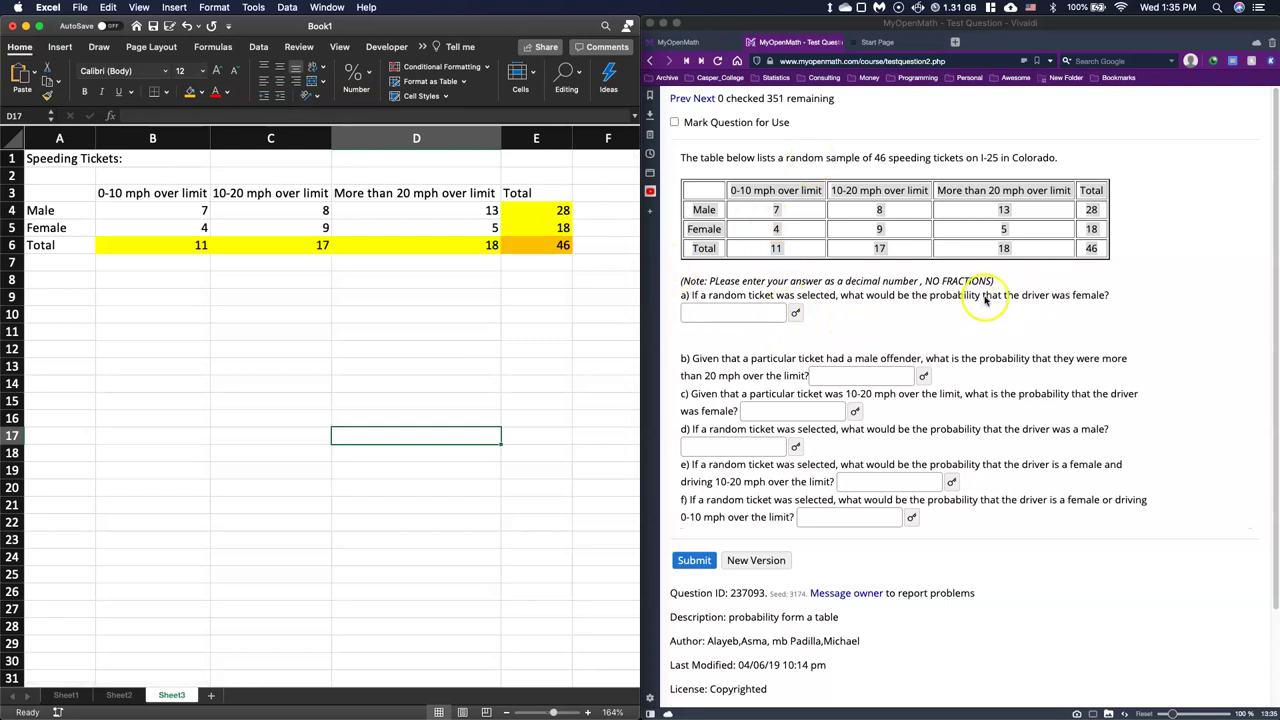
Step: Label question a in cell B9 as "a) P(Female)="
click(180, 331)
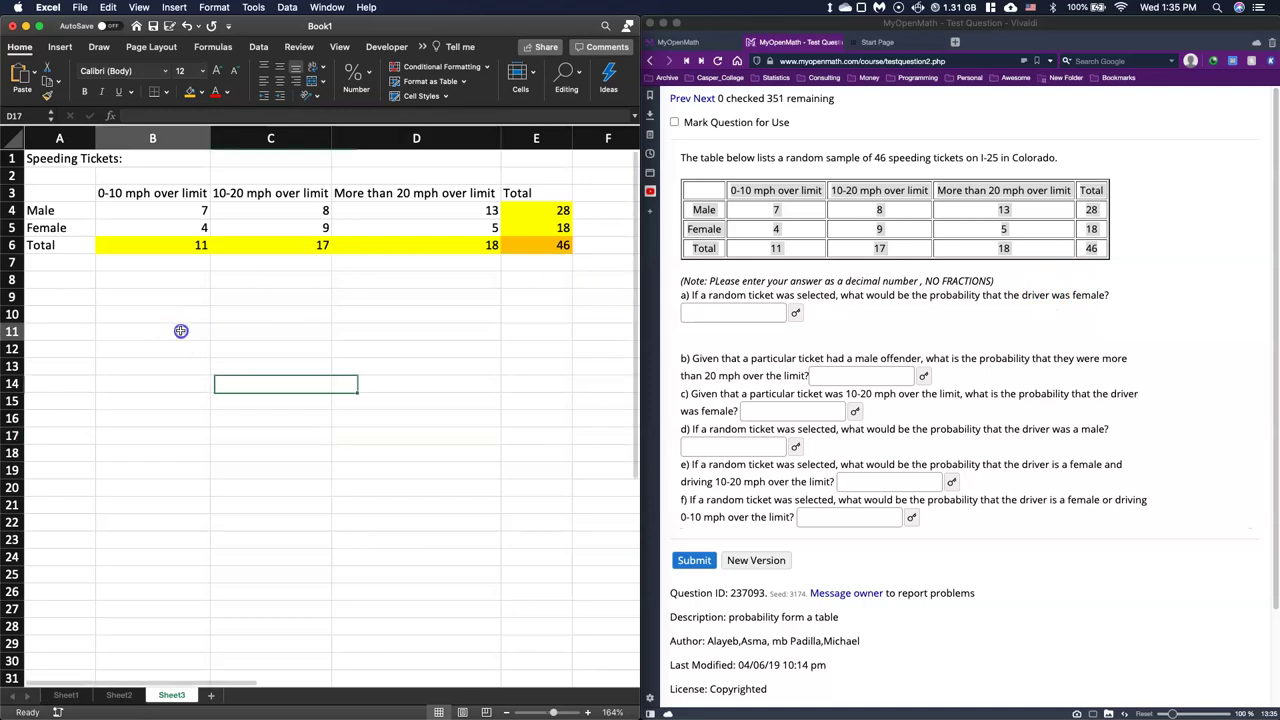
click(98, 296)
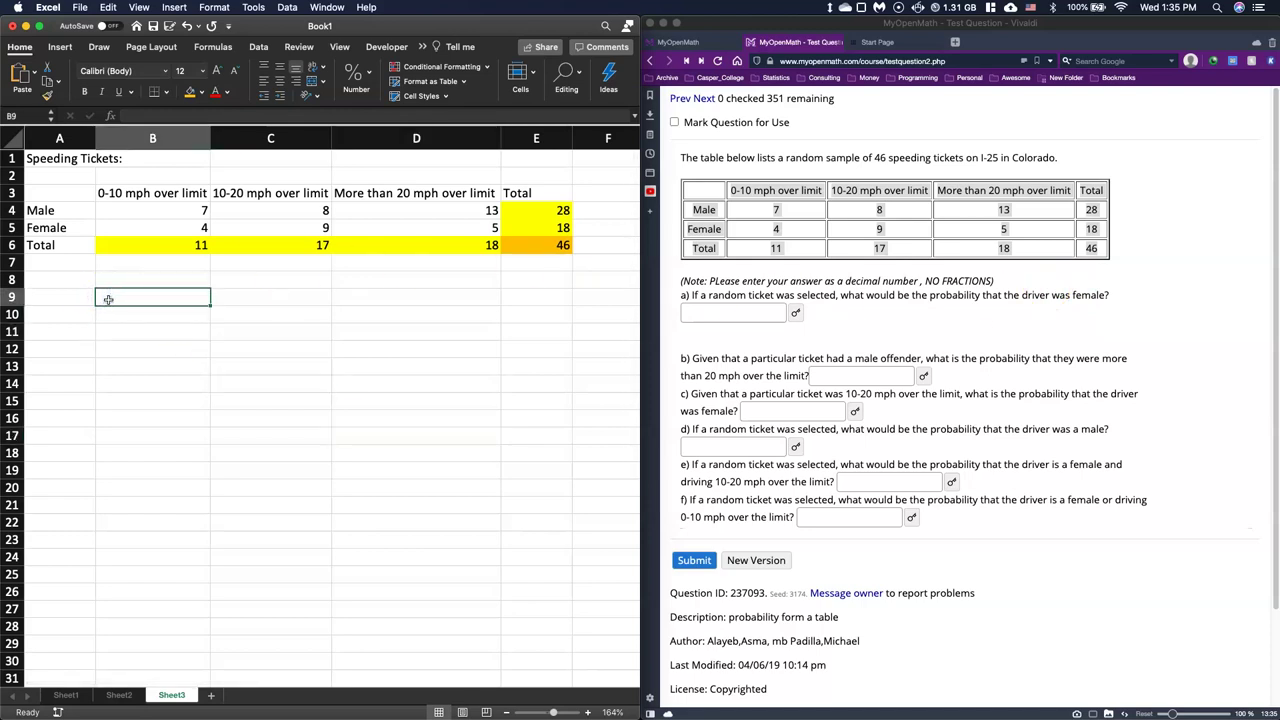
text(a) P()
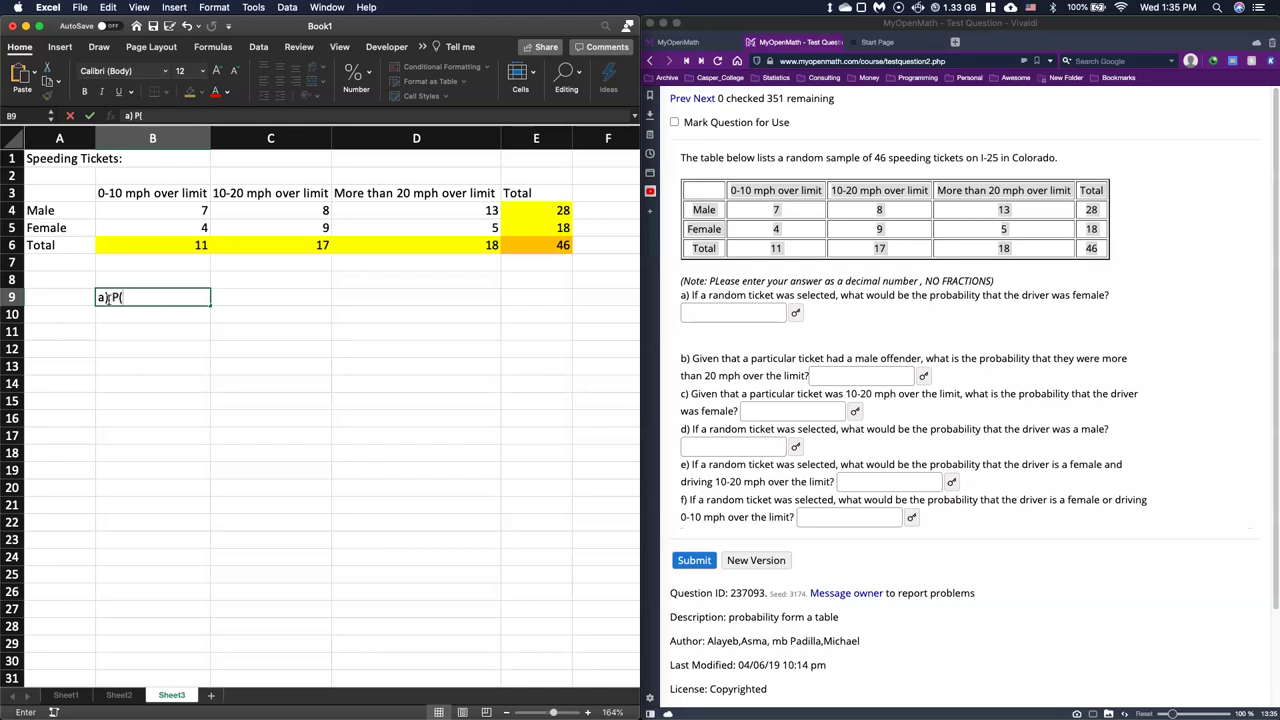
text(Female)=)
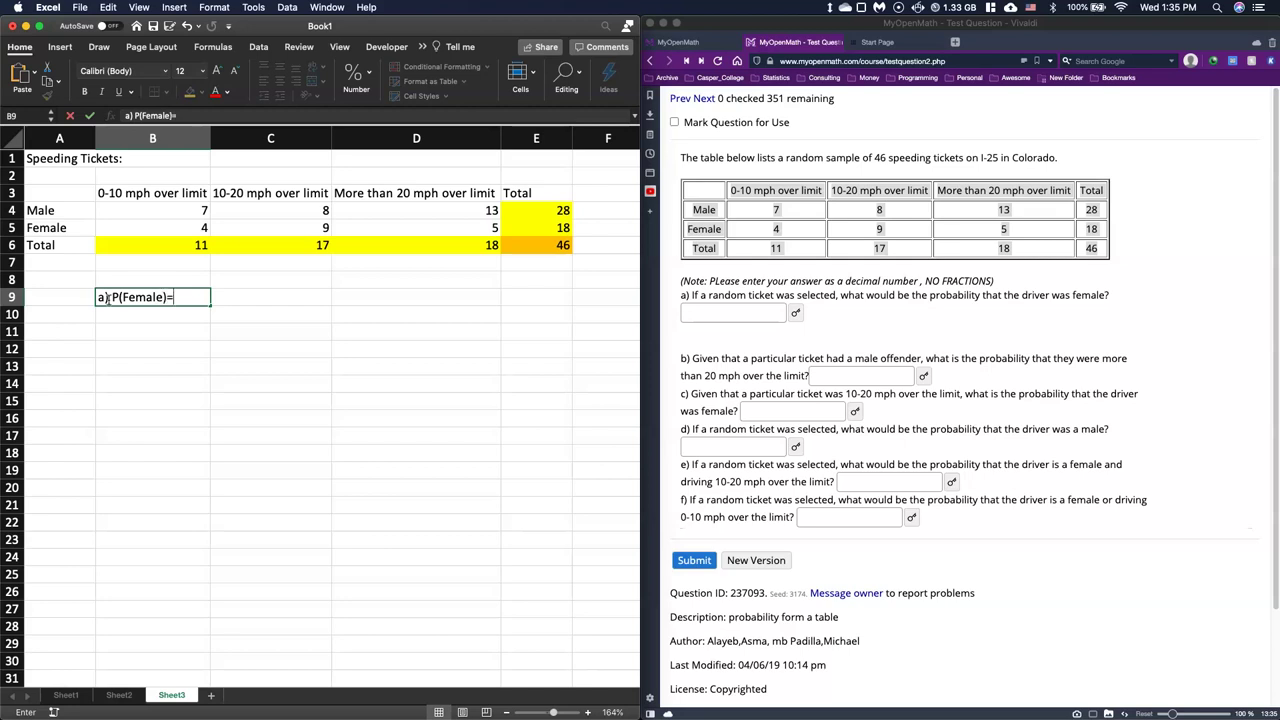
key(Tab)
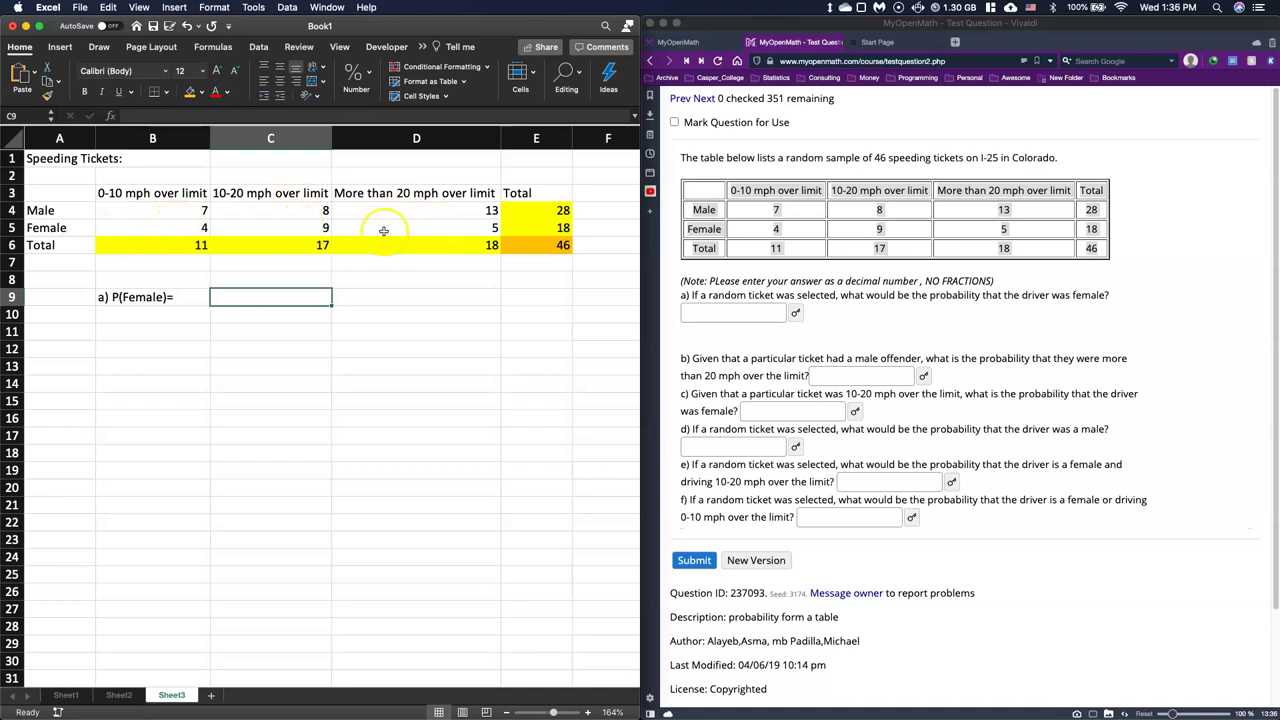
Step: Calculate the probability of a female driver in C9 as =E5/E6, and reveal MyOpenMath's answer to question a to check it
click(240, 299)
double_click(238, 297)
click(556, 228)
text(/)
click(532, 248)
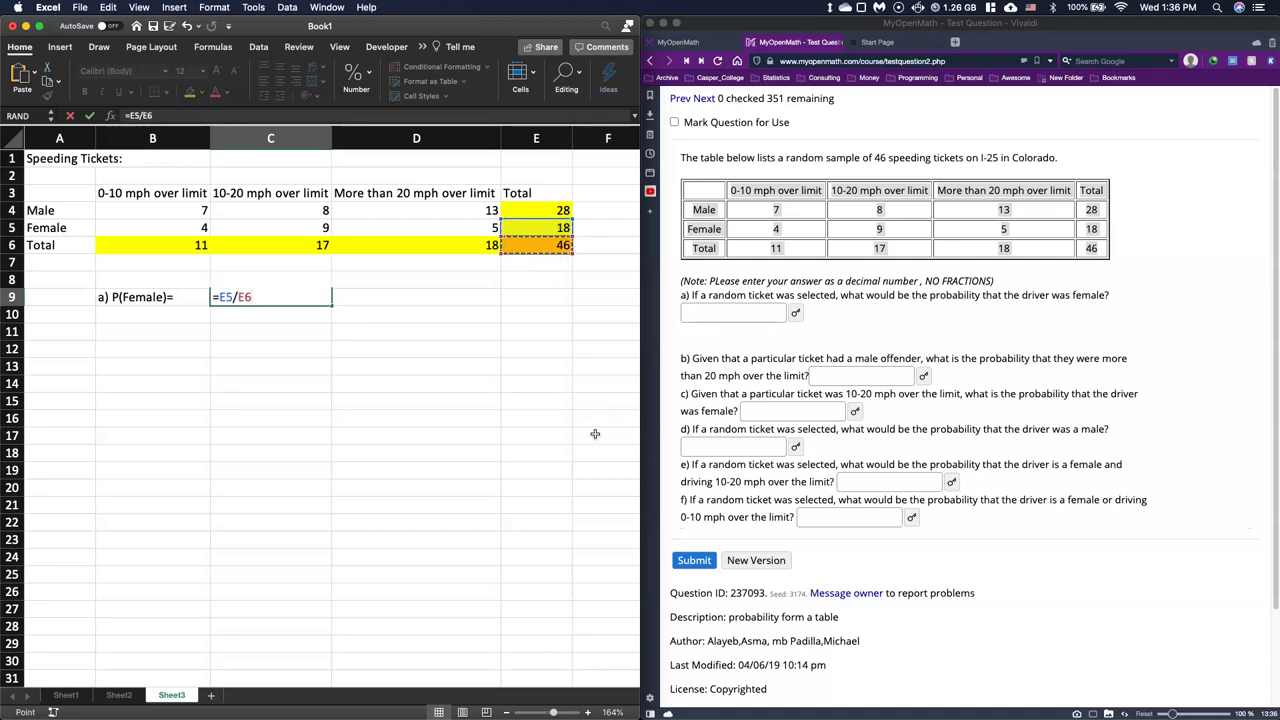
key(Return)
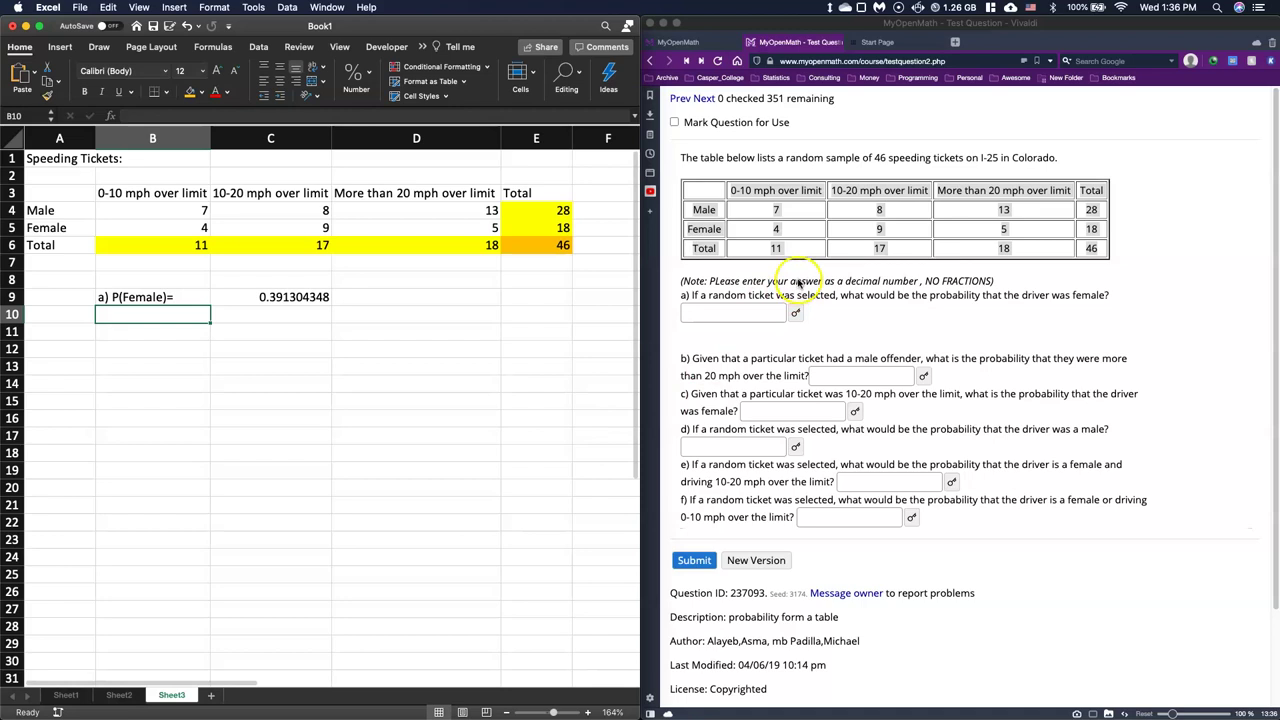
click(796, 314)
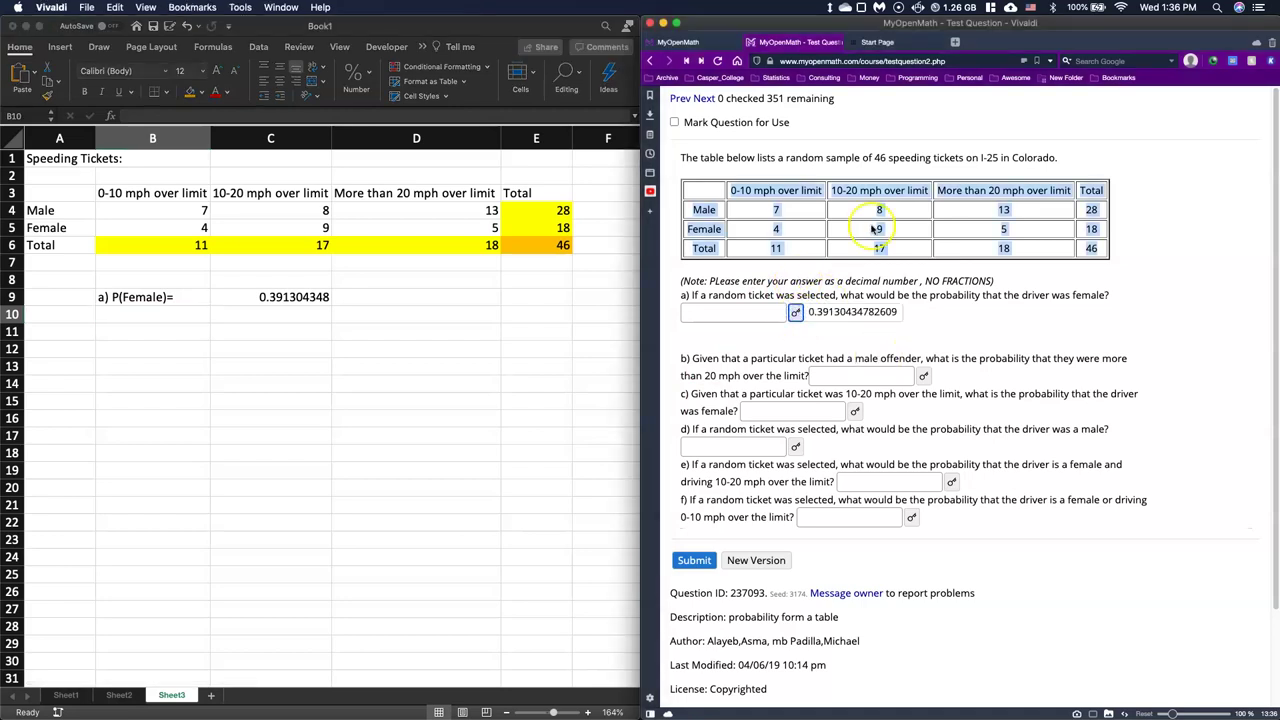
Step: Begin the conditional probability label in B10 with "b) P(Female|", following the wording of MyOpenMath question c
click(131, 313)
double_click(131, 313)
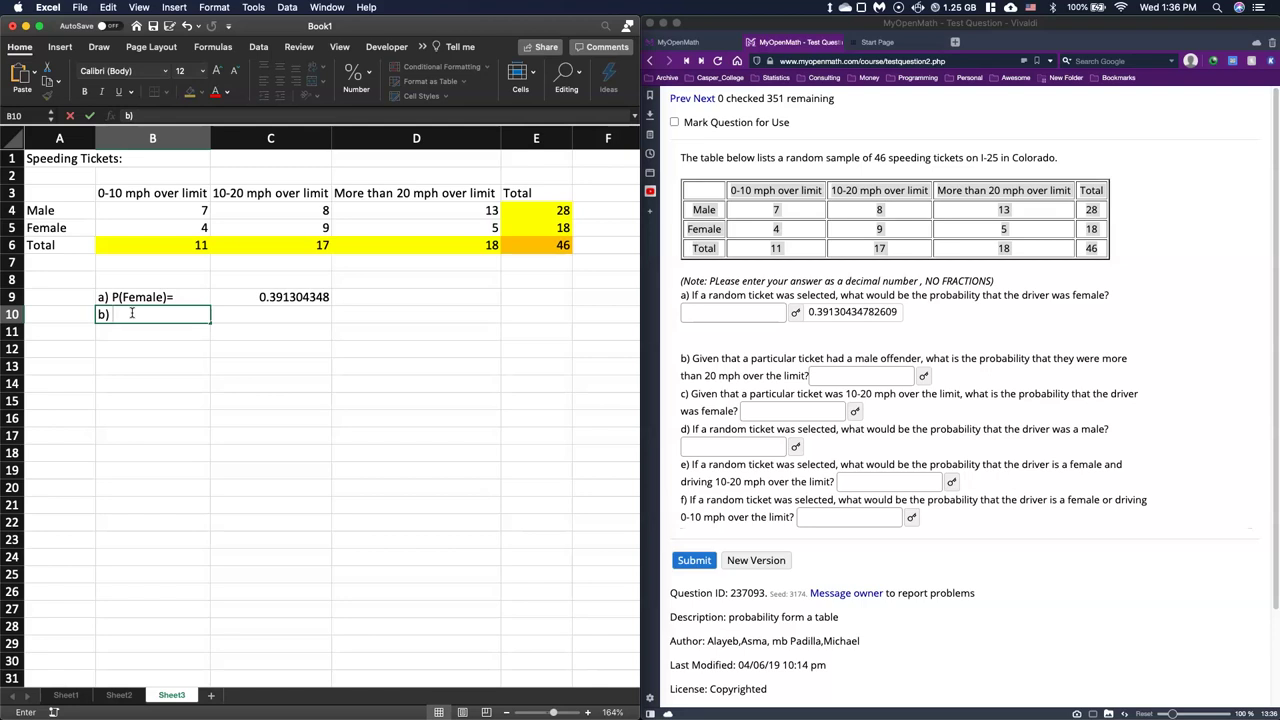
click(858, 393)
drag(852, 393, 1084, 398)
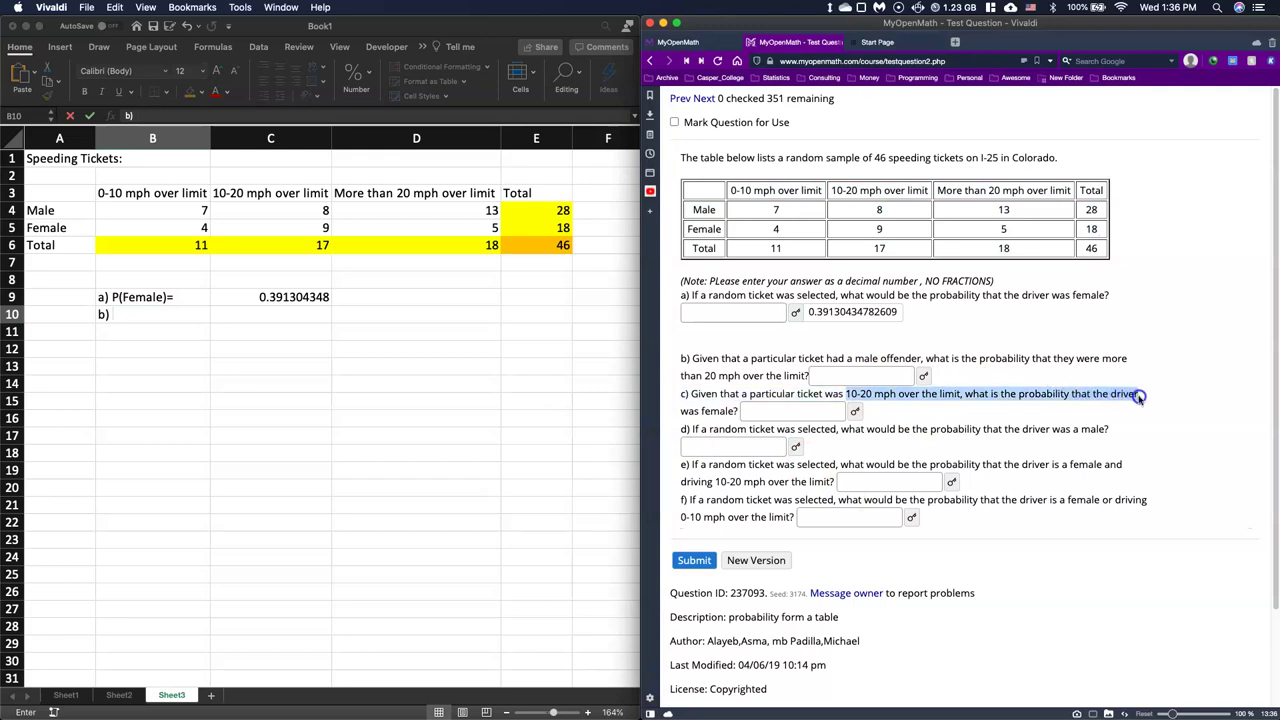
click(953, 423)
click(125, 316)
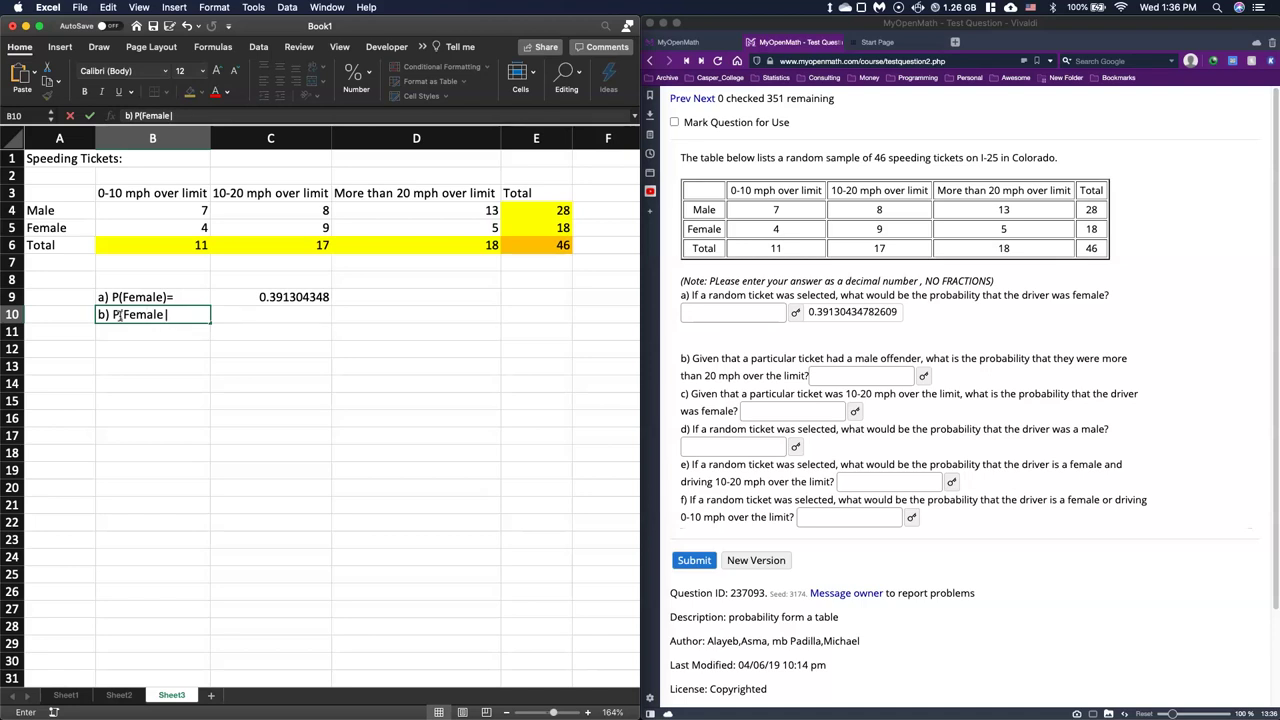
Step: Copy "10-20 mph" from question c to complete the B10 label as "b) P(Female|10-20 mph)", and fit column B to its contents
click(847, 393)
drag(847, 393, 893, 396)
key(super+c)
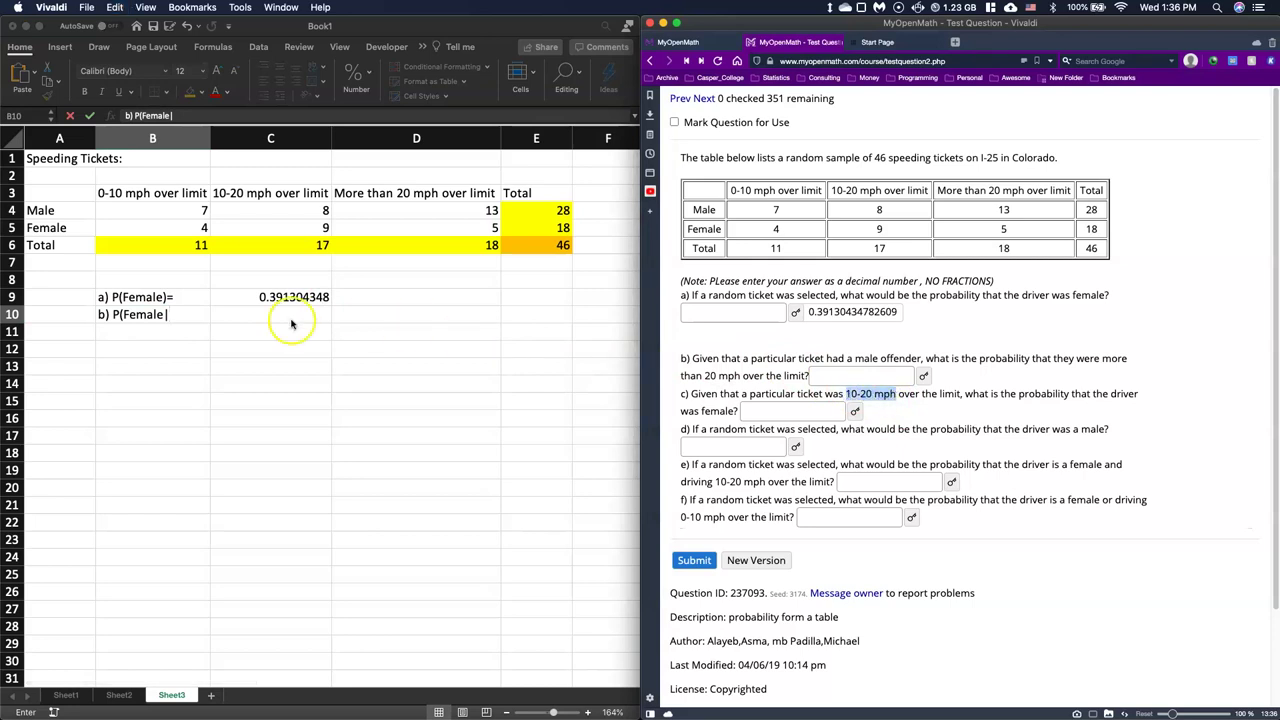
click(185, 318)
key(super+v)
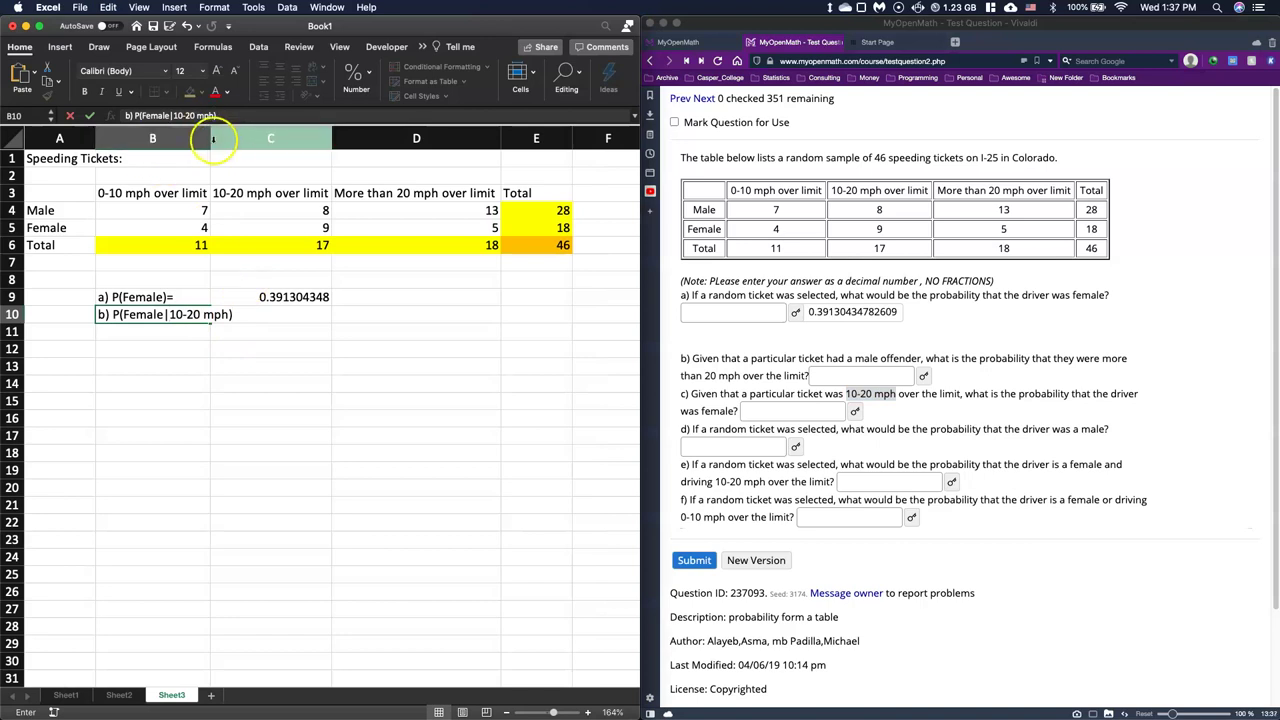
double_click(213, 138)
click(270, 316)
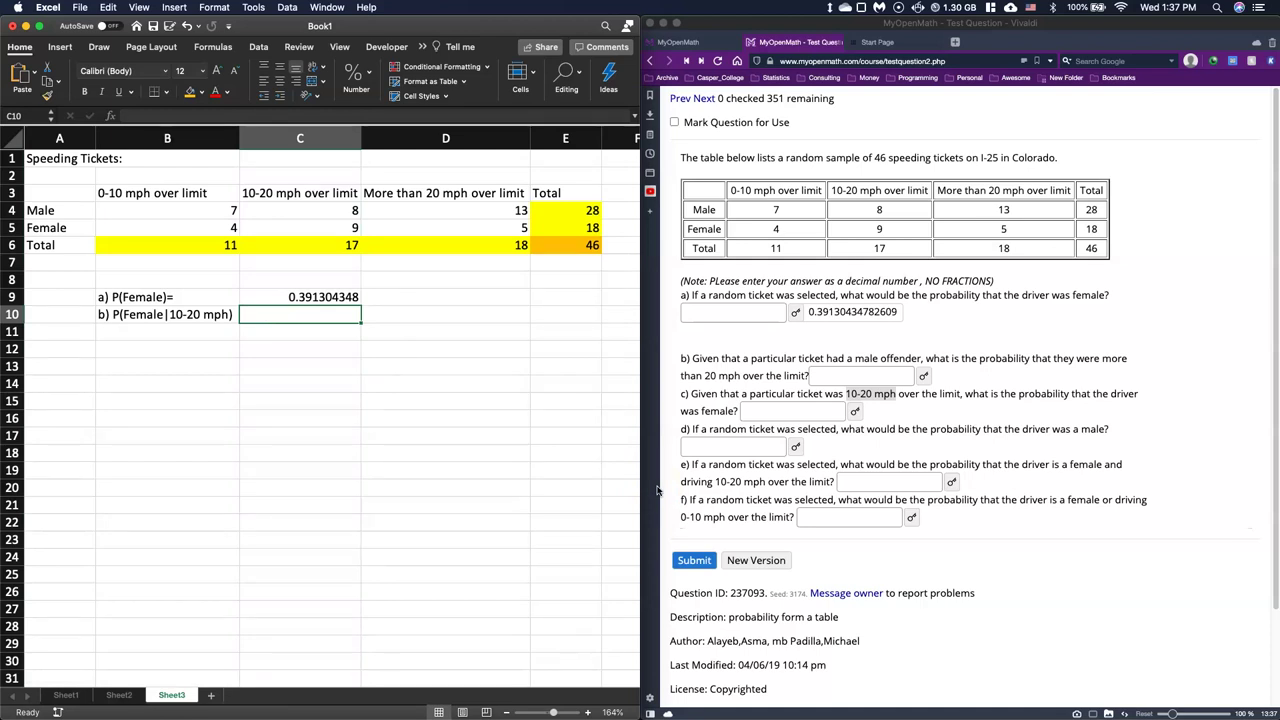
Step: Calculate the probability of a female driver given a 10-20 mph ticket in C10 as =C5/C6
click(143, 230)
drag(143, 230, 573, 224)
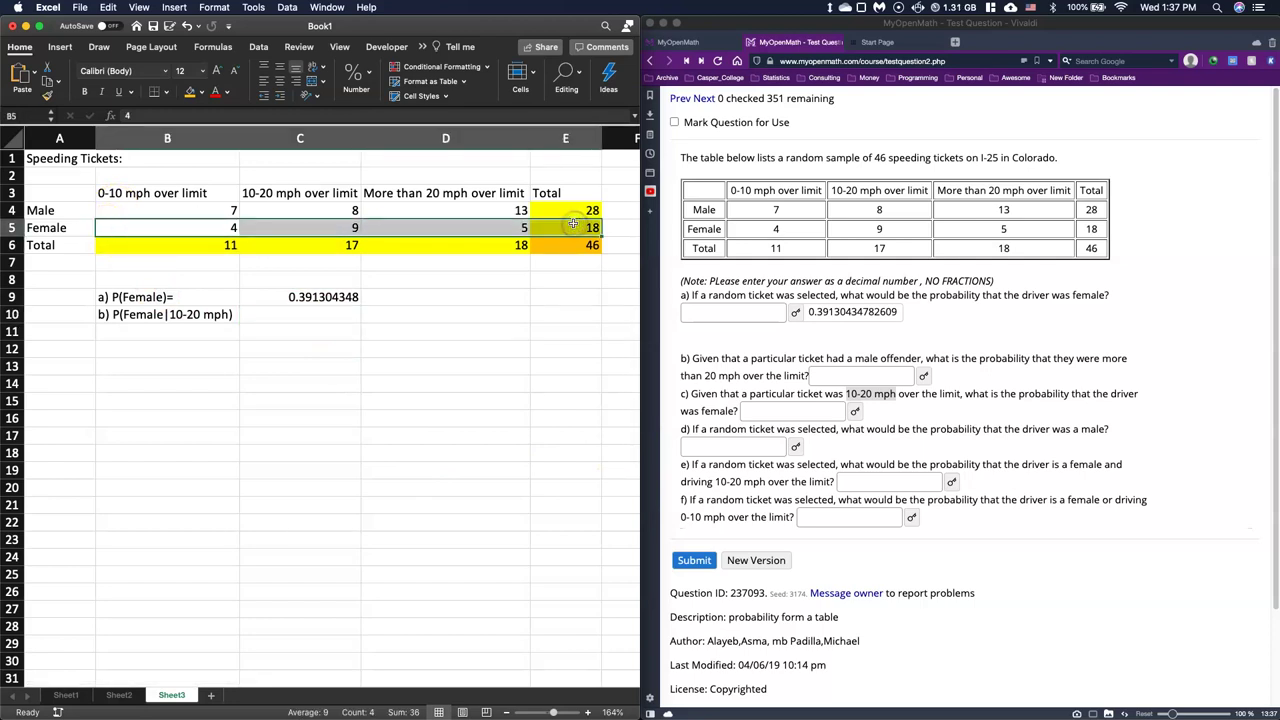
click(326, 267)
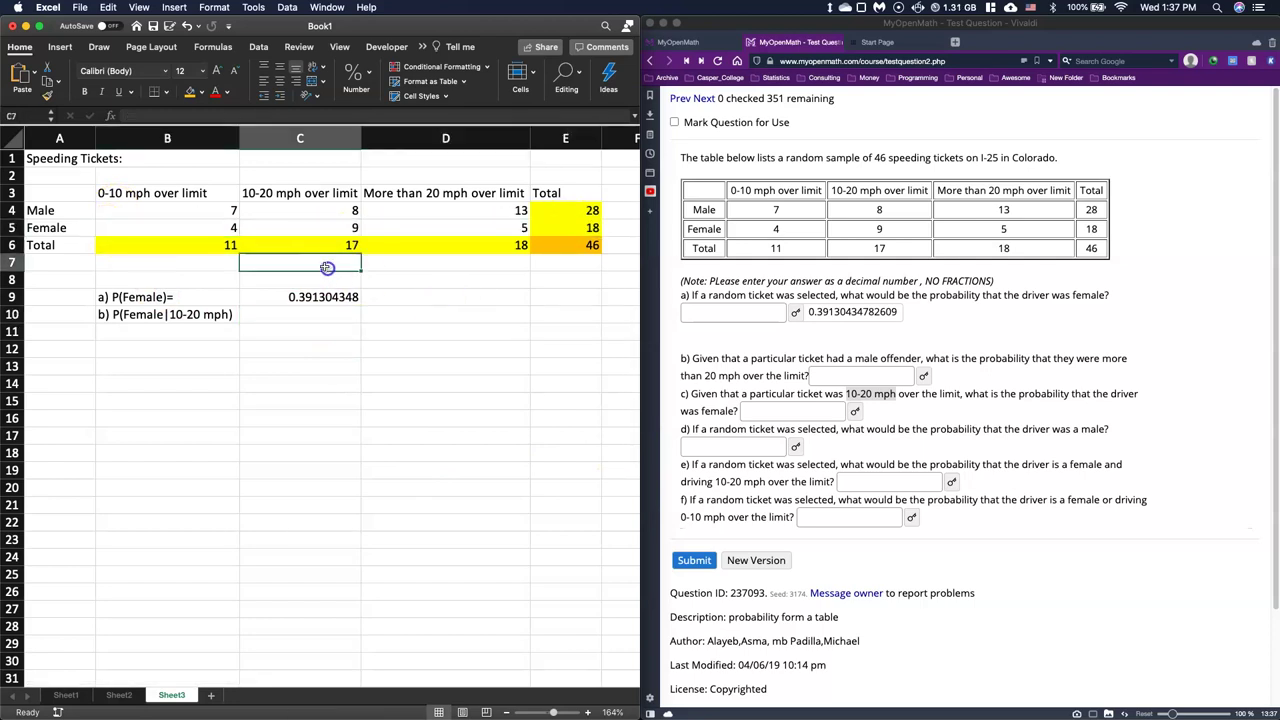
drag(297, 191, 314, 246)
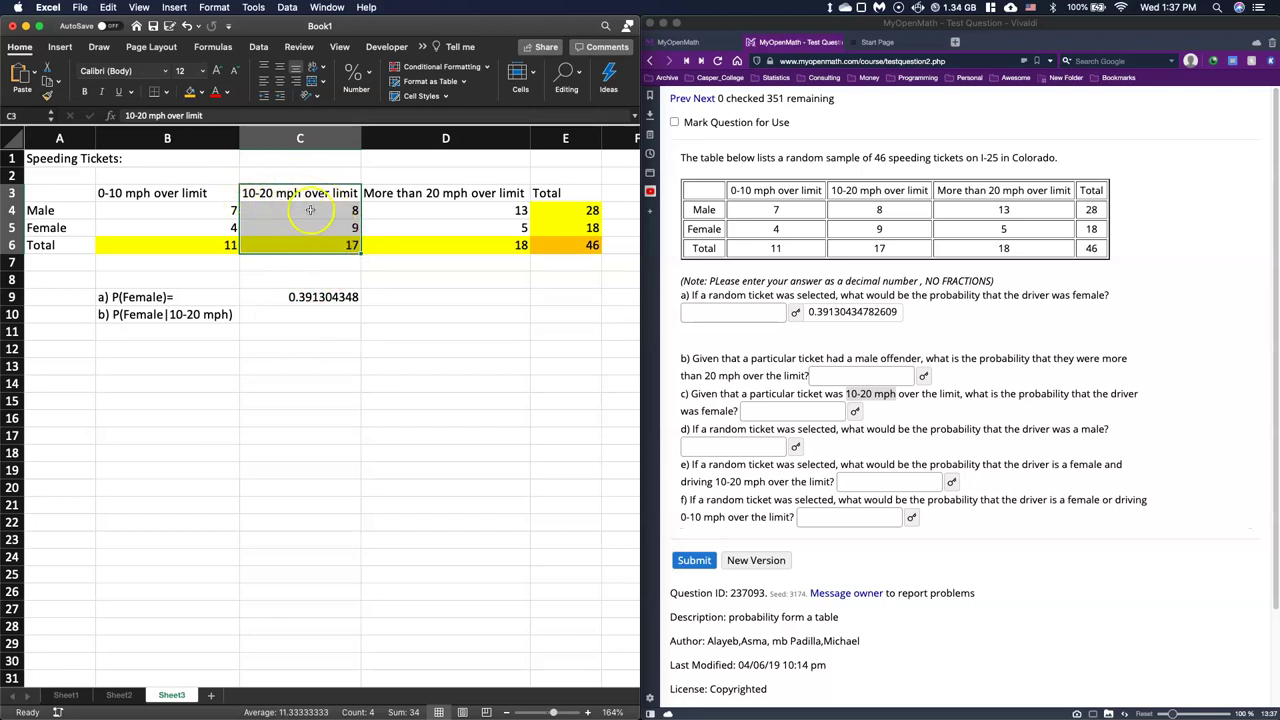
click(302, 313)
text(=)
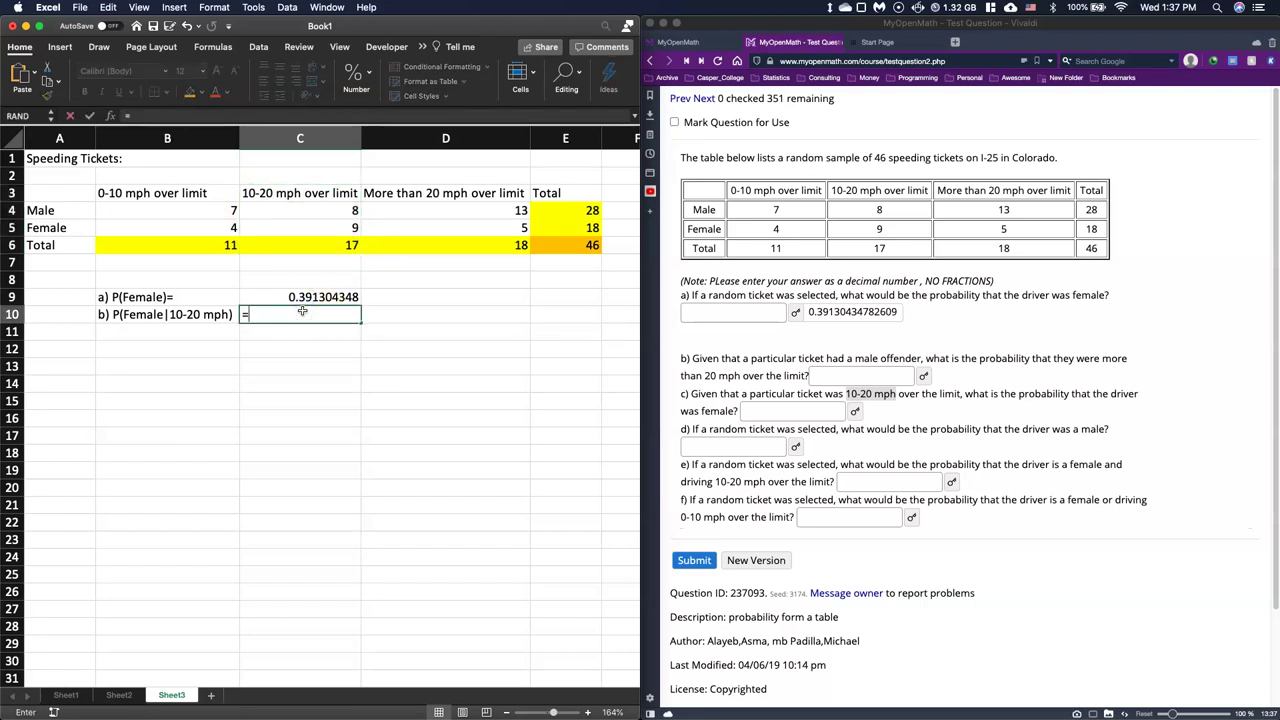
click(310, 228)
text(/)
click(304, 246)
key(Return)
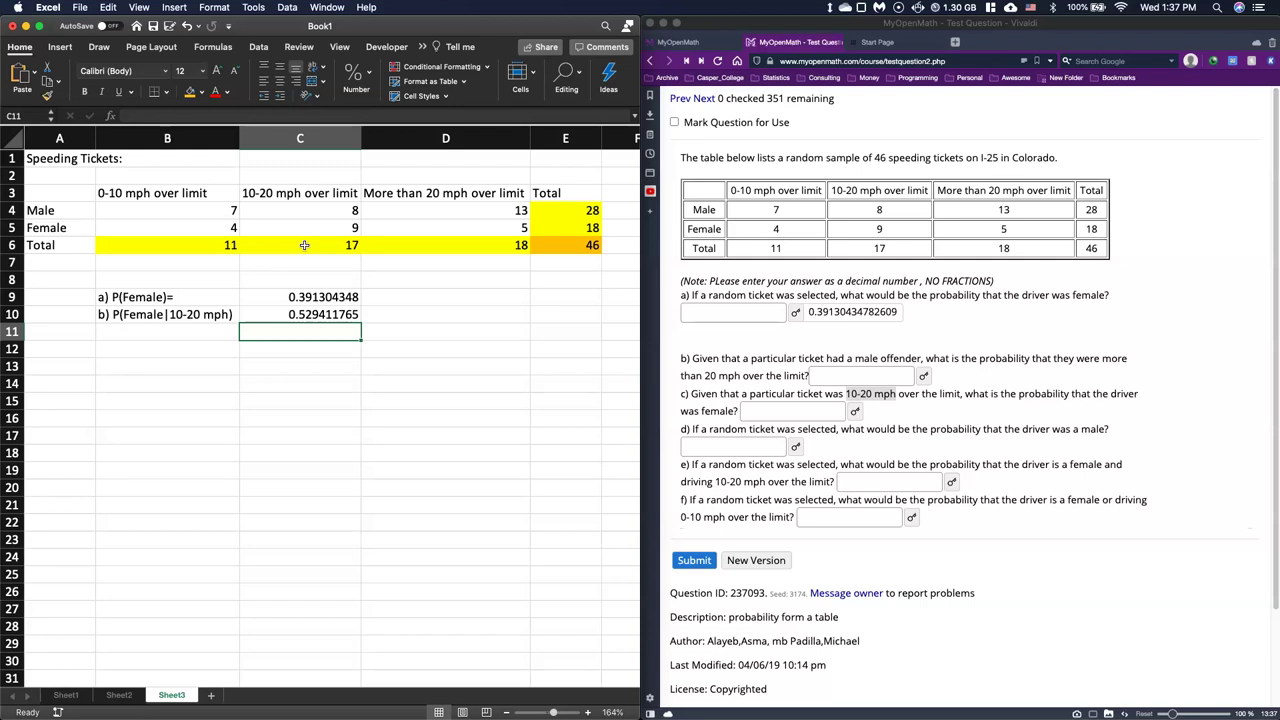
Step: Note the conditional probability formula "P(A|B)=P(AnB)/P(B)" in D10 beside the result
click(416, 317)
text(P)
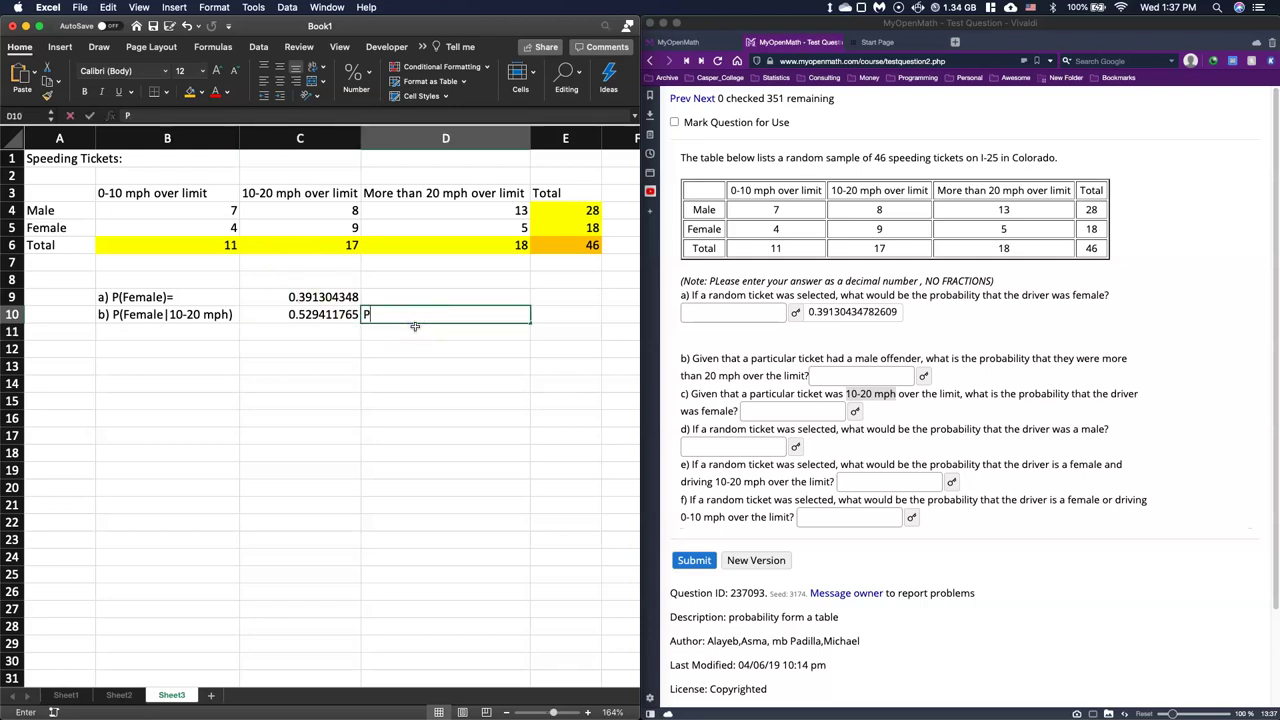
text((A|B)=)
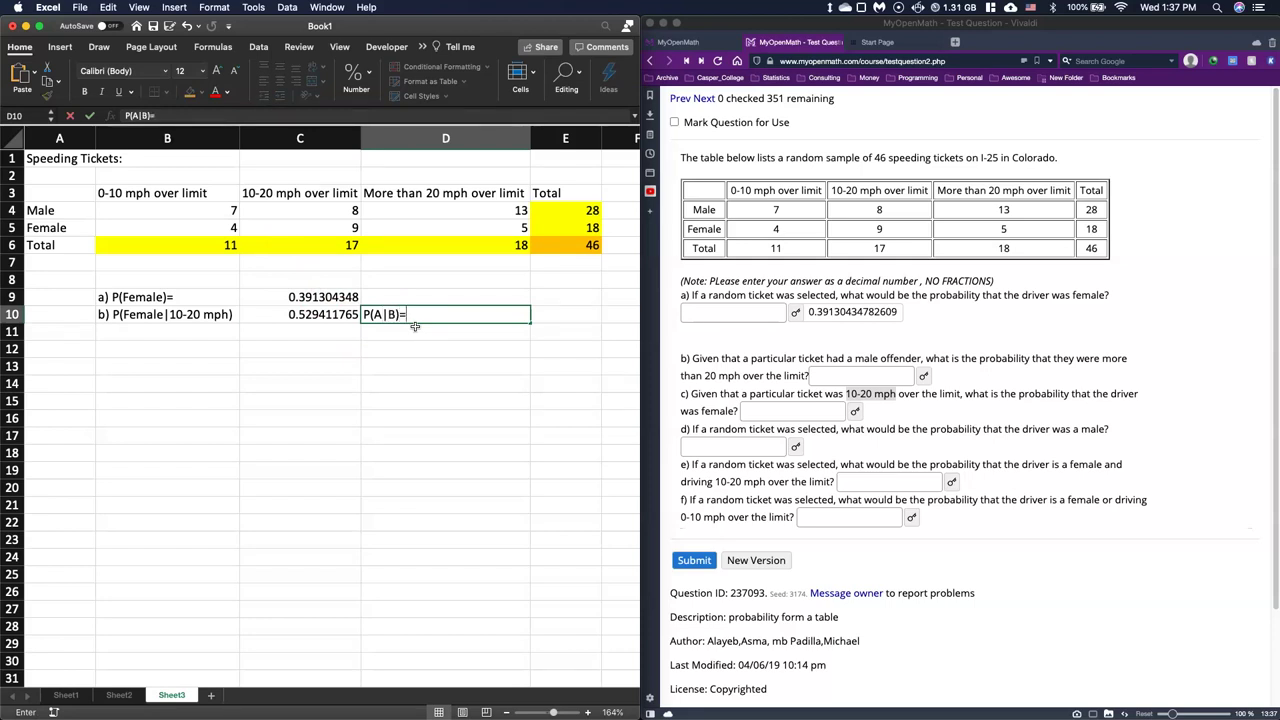
text((P)
text(P(AnB)/()
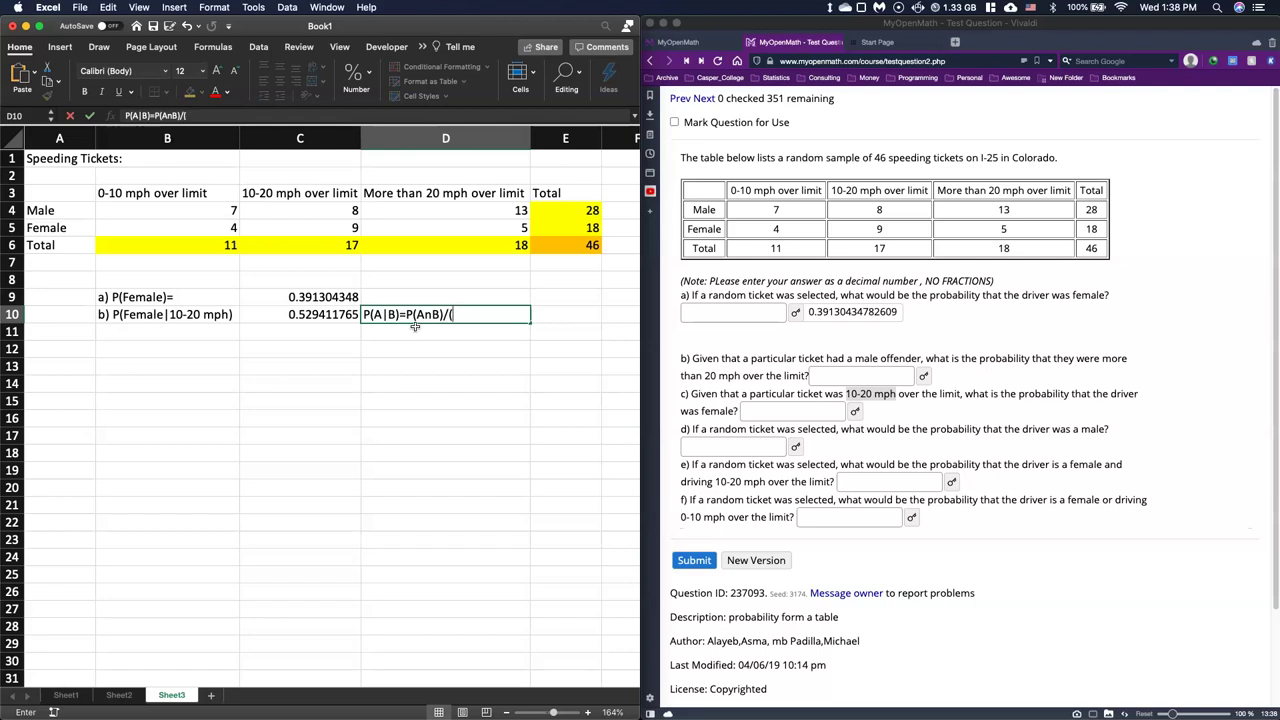
key(BackSpace)
click(493, 433)
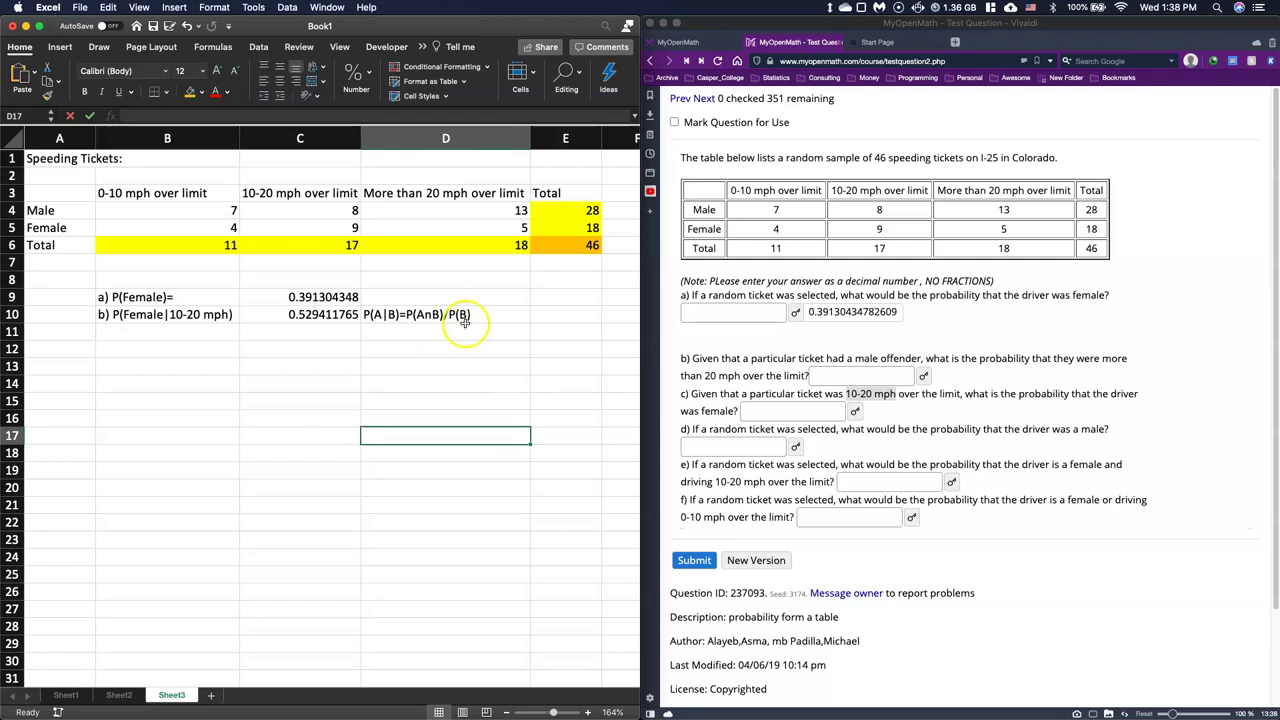
click(345, 296)
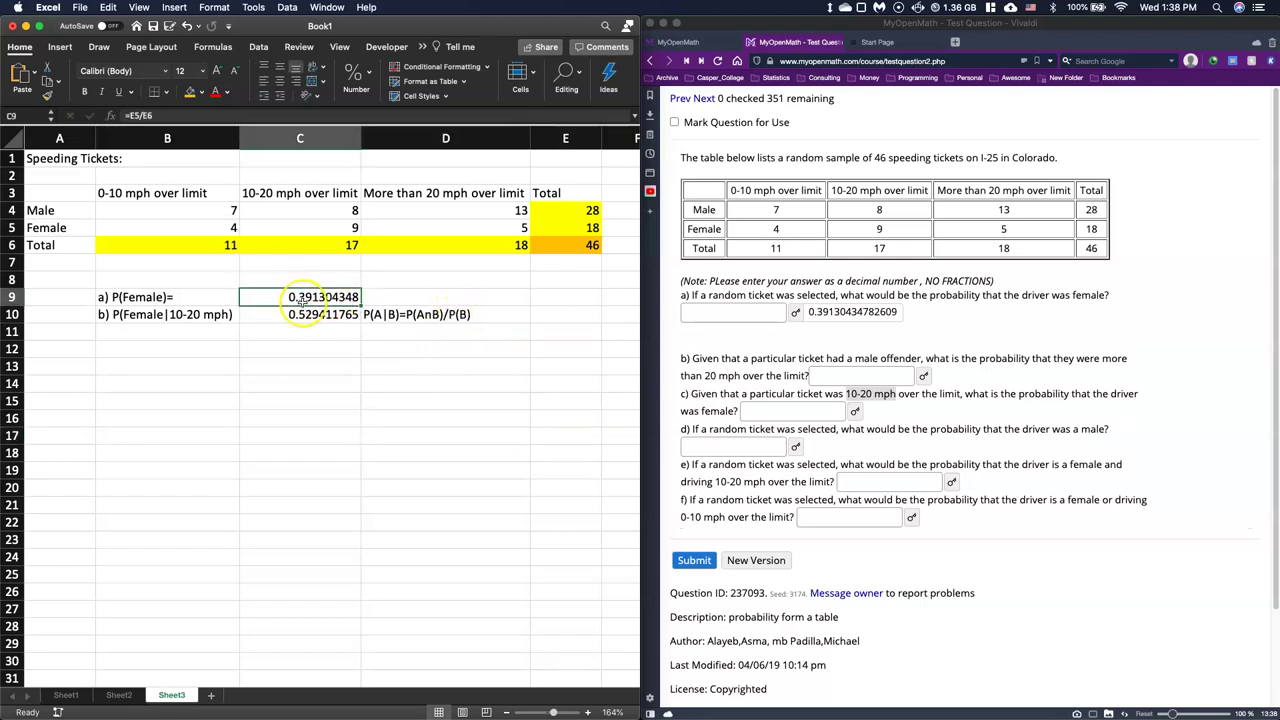
double_click(393, 314)
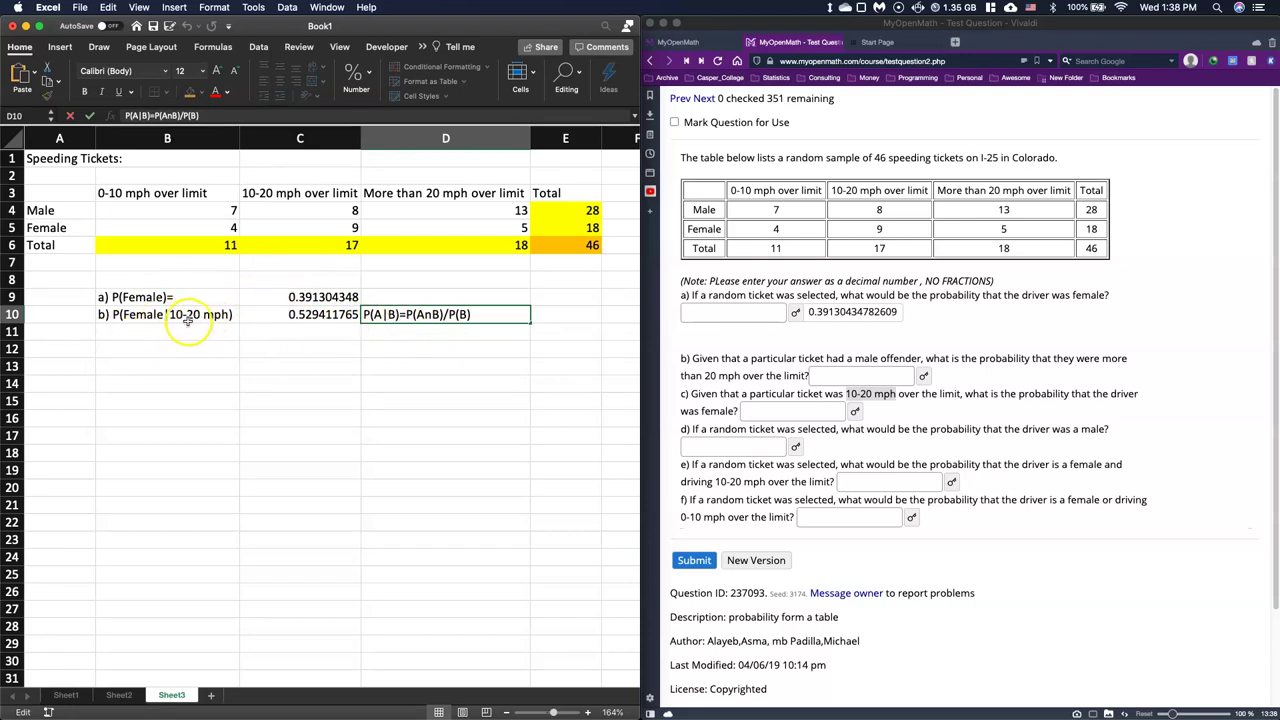
click(388, 330)
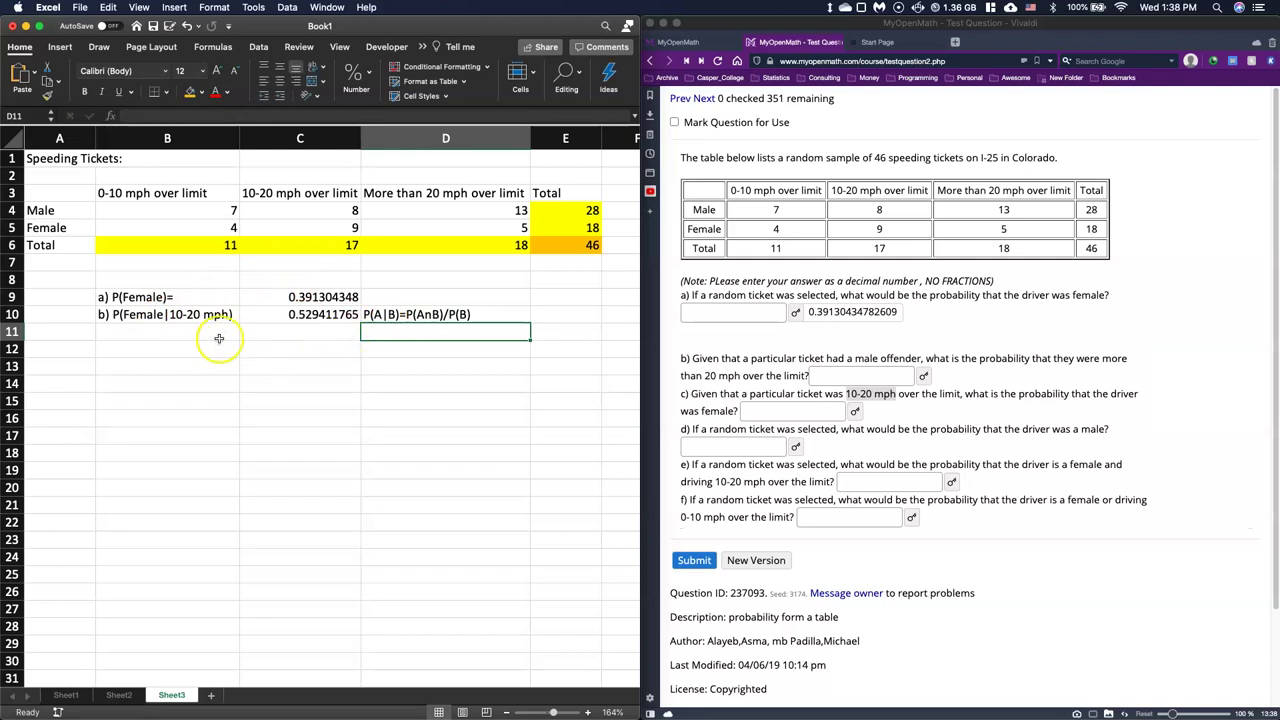
click(393, 318)
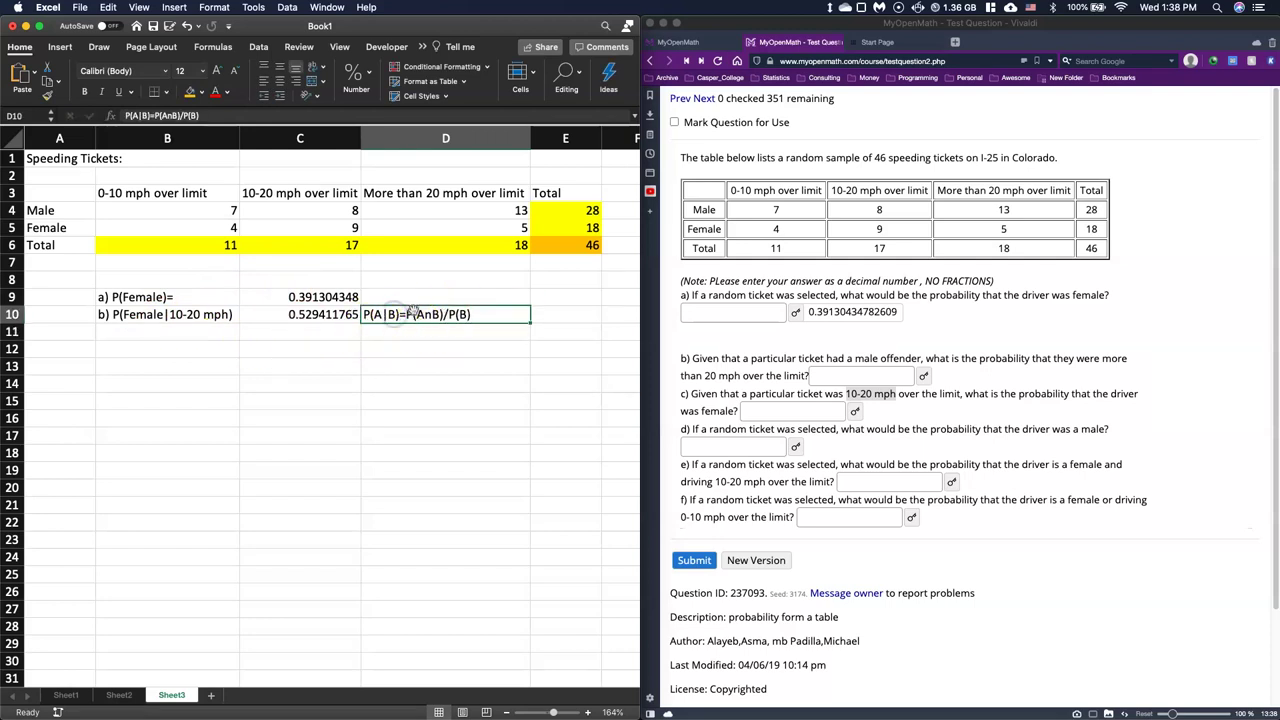
Step: Enter the label "P(B)=P(10-20 mph)=" in D11 beneath the conditional probability formula
click(375, 332)
text(,)
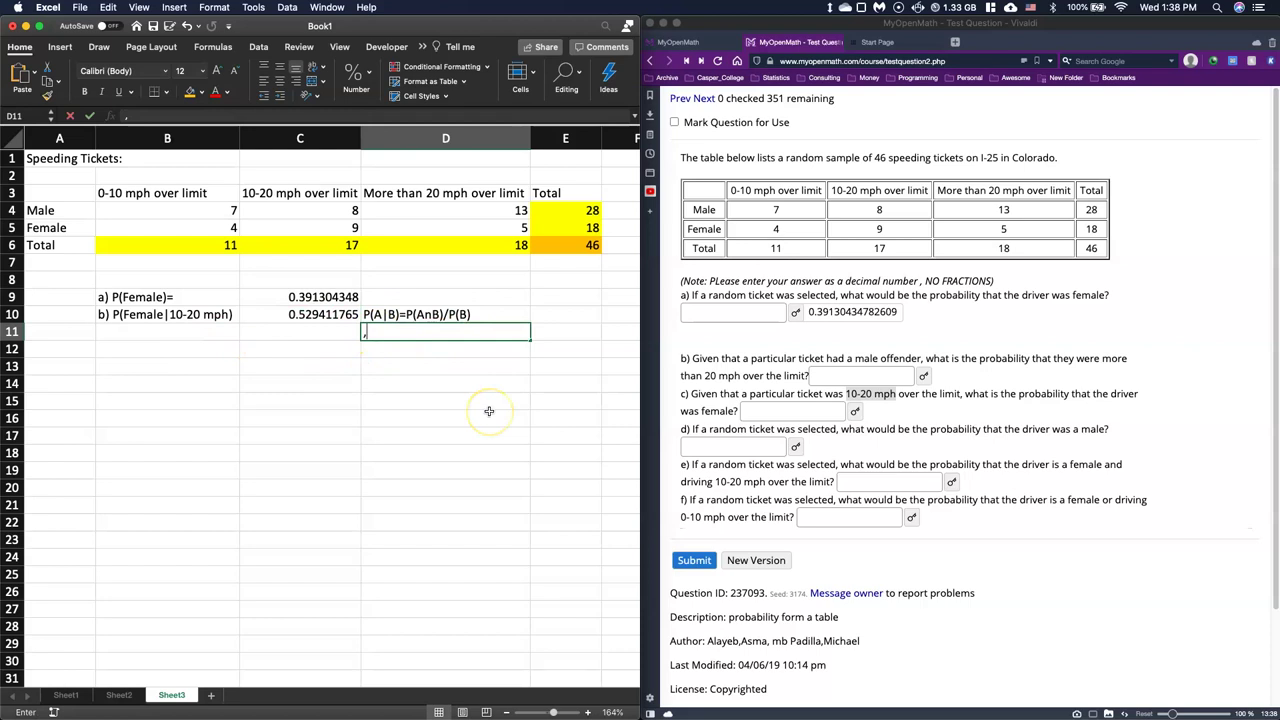
text(PP(B)=p)
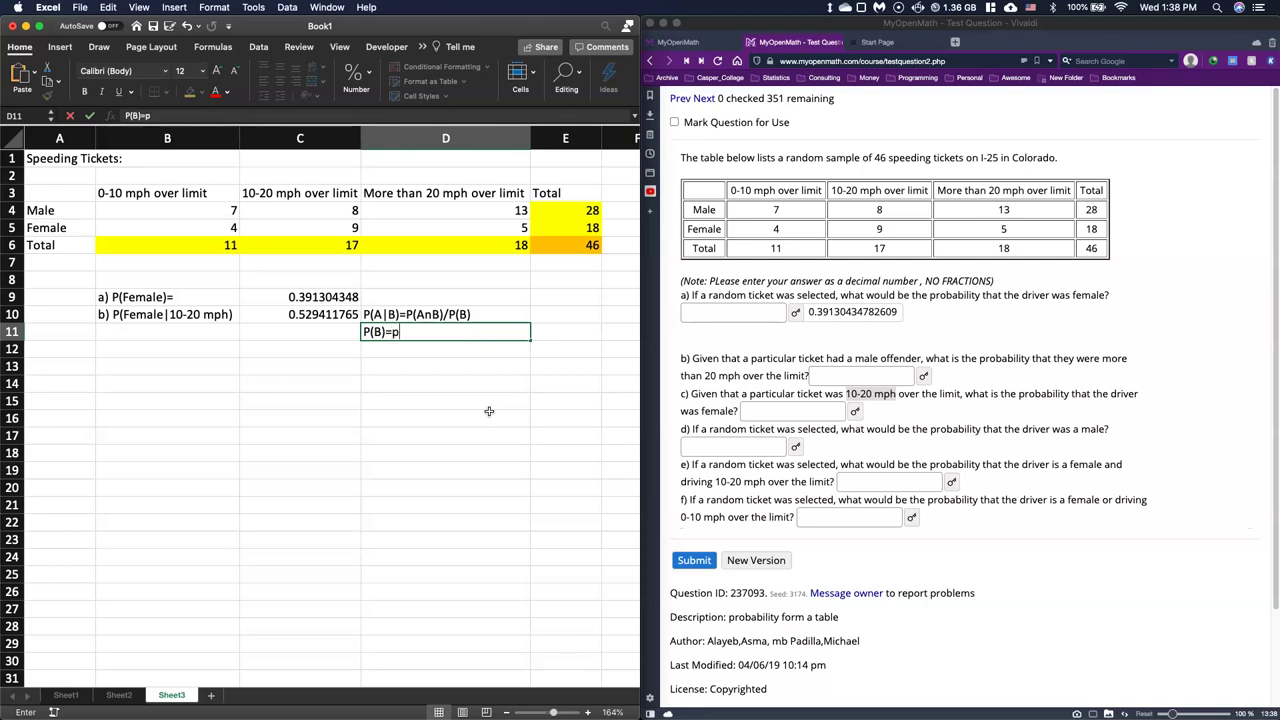
key(BackSpace)
text(P(10-20 mph)
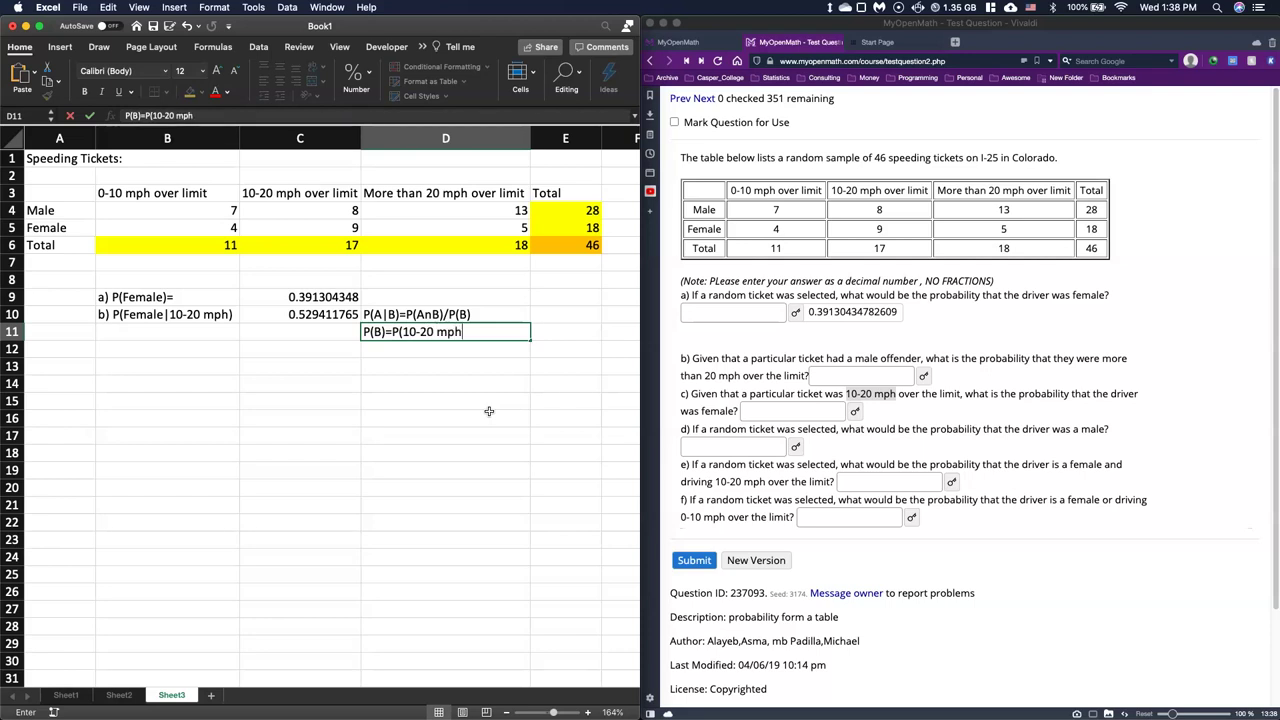
text())
key(XF86AudioMute)
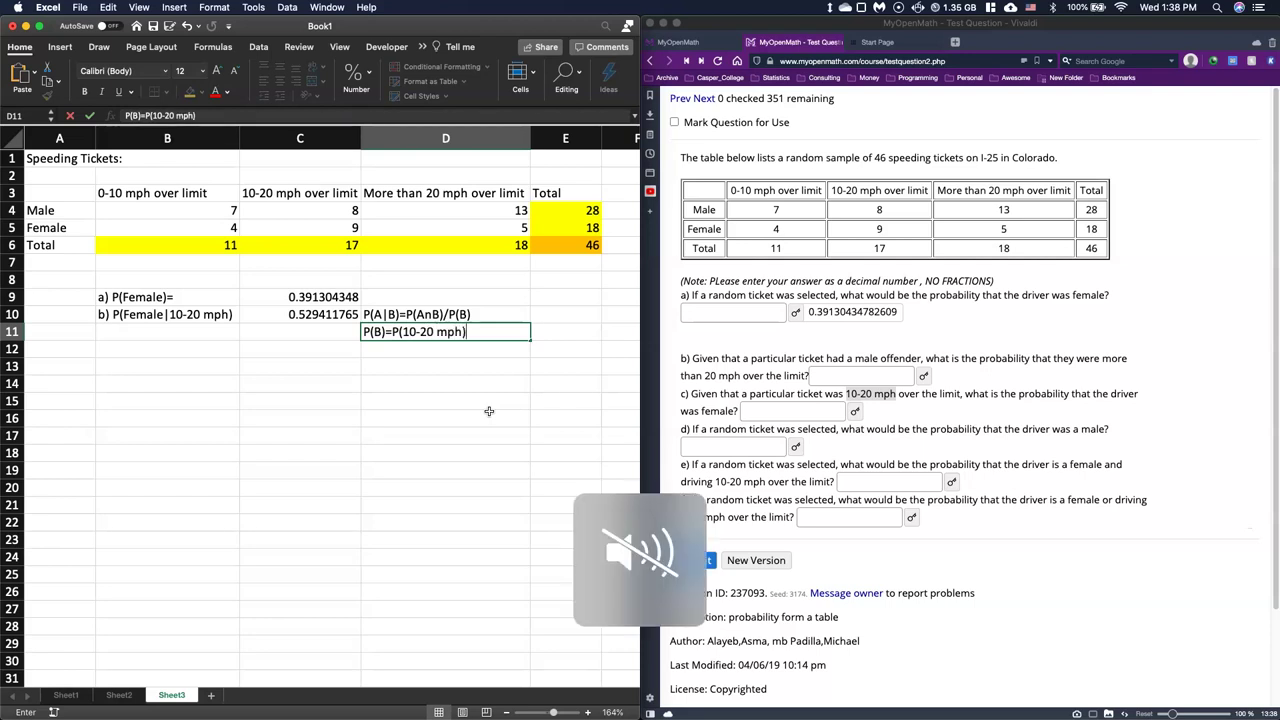
key(XF86AudioMute)
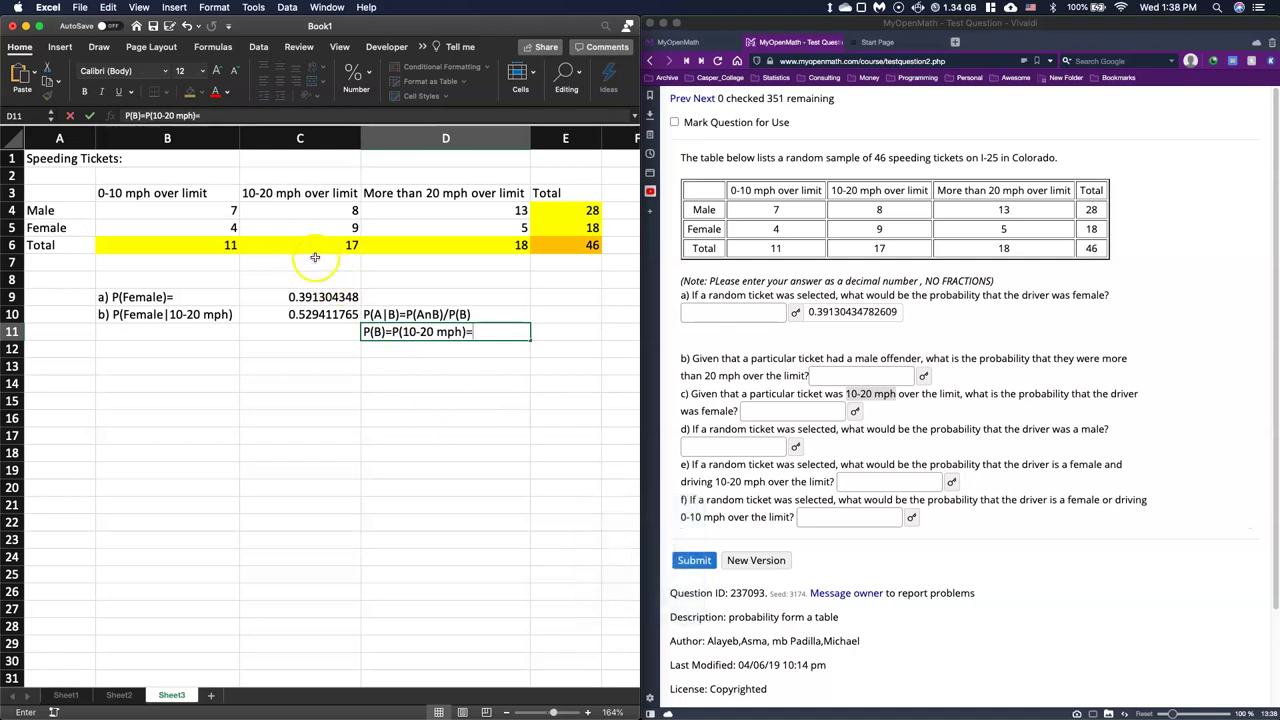
Step: Calculate the probability of a 10-20 mph ticket in E11 as =C6/E6
click(553, 332)
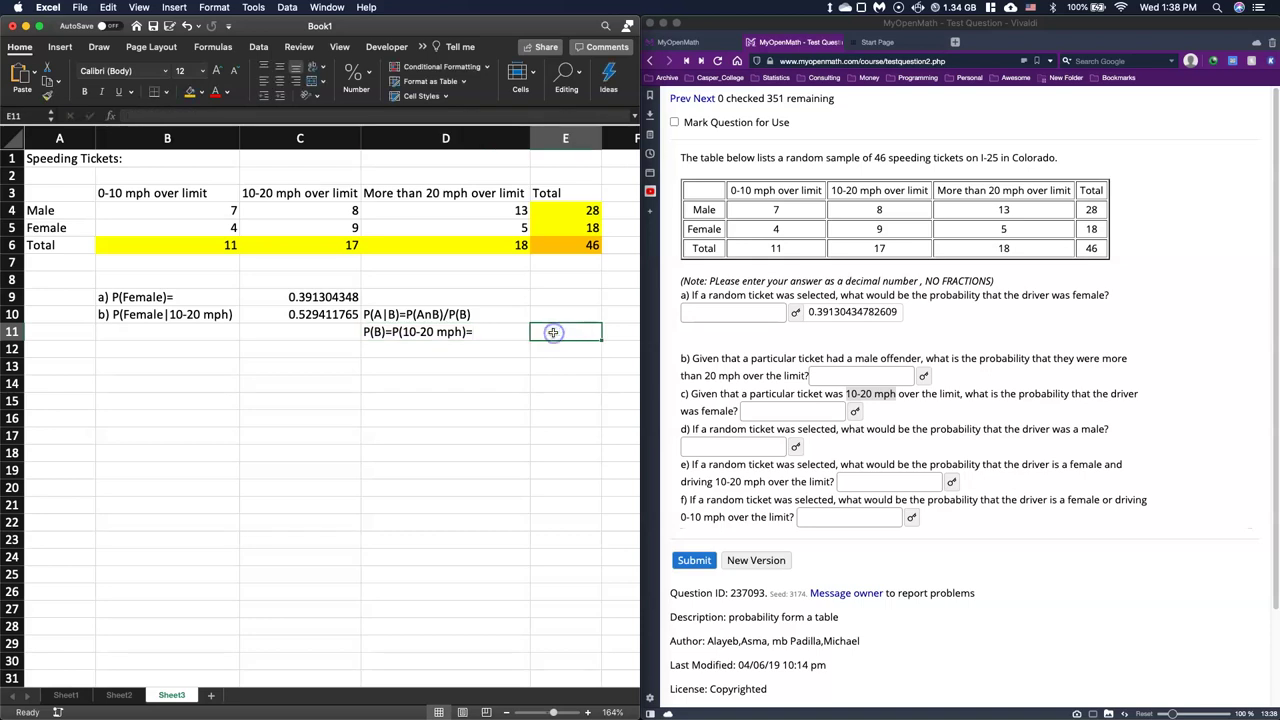
text(=)
click(323, 245)
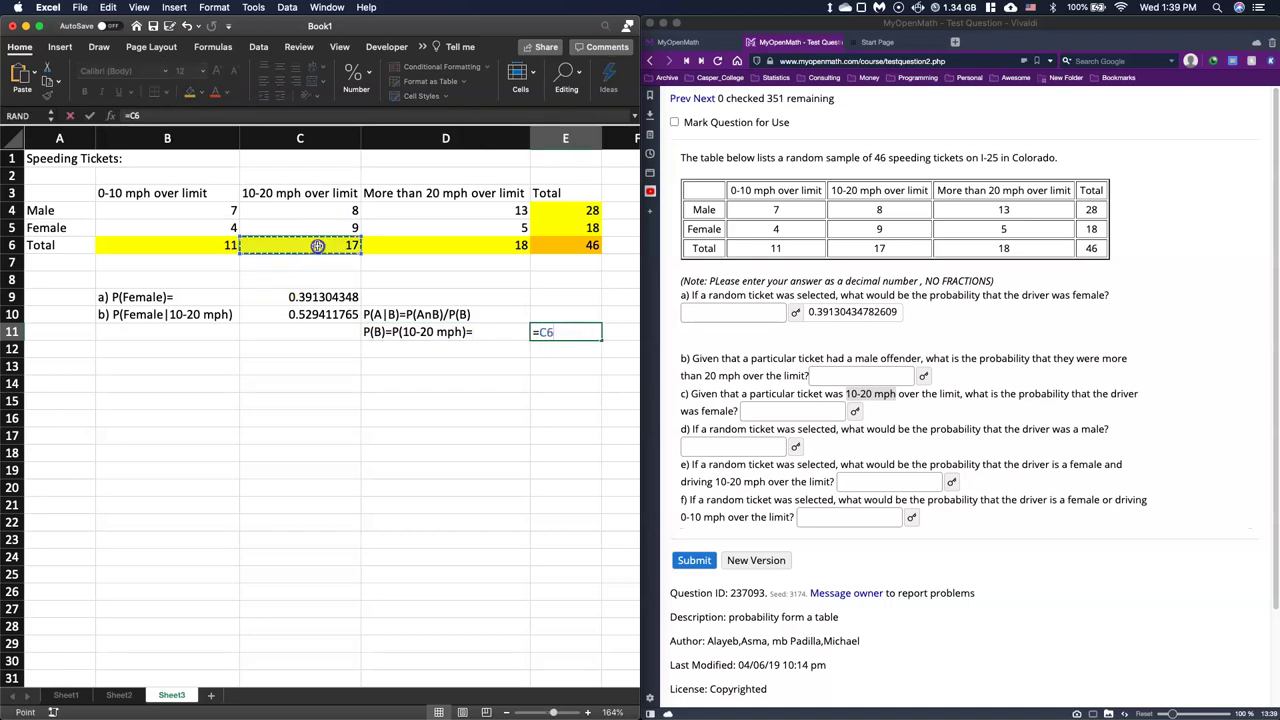
text(/)
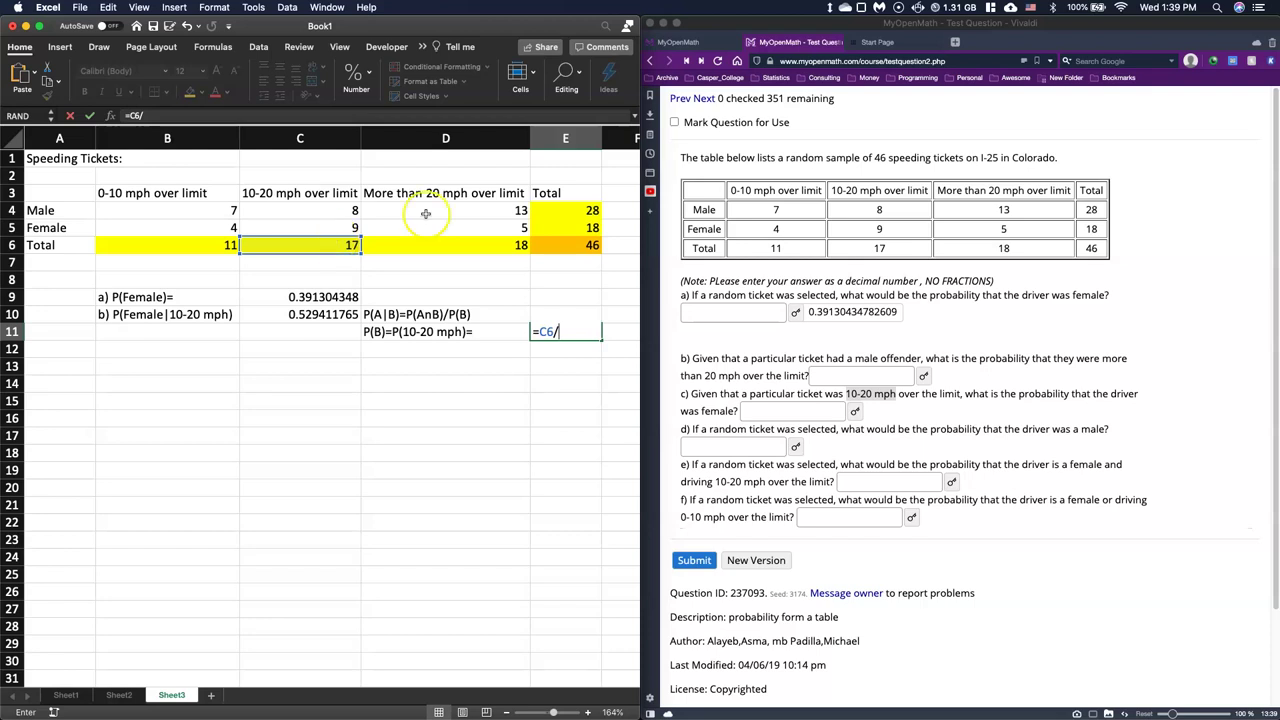
click(564, 245)
key(Return)
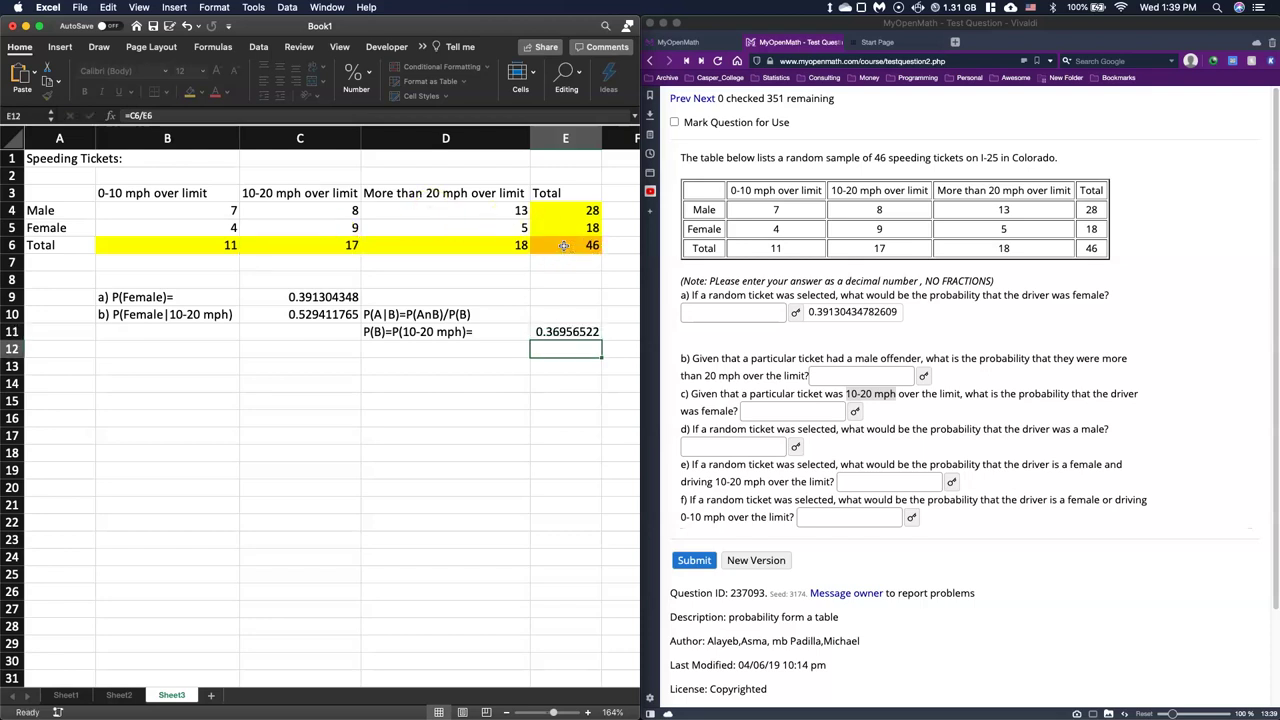
Step: Enter the label "P(AnB)=P(Female n 10-20)=" in D12
click(414, 346)
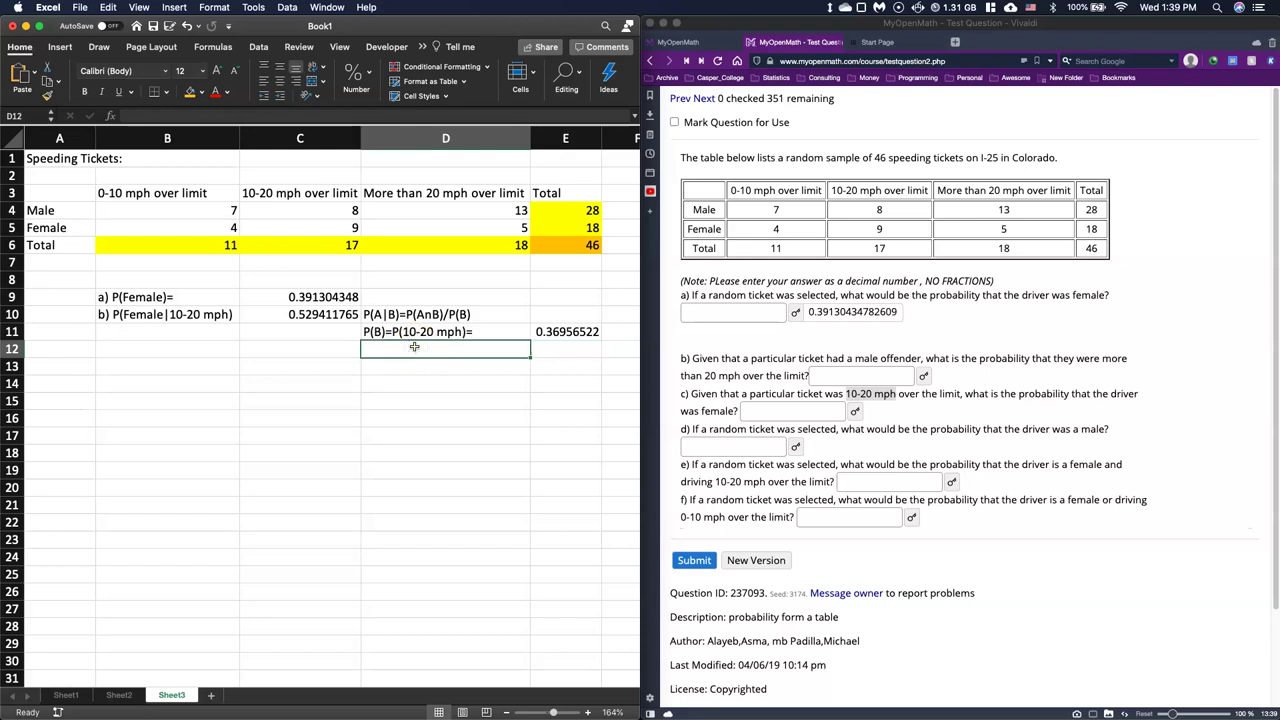
text(P(AnB)=P)
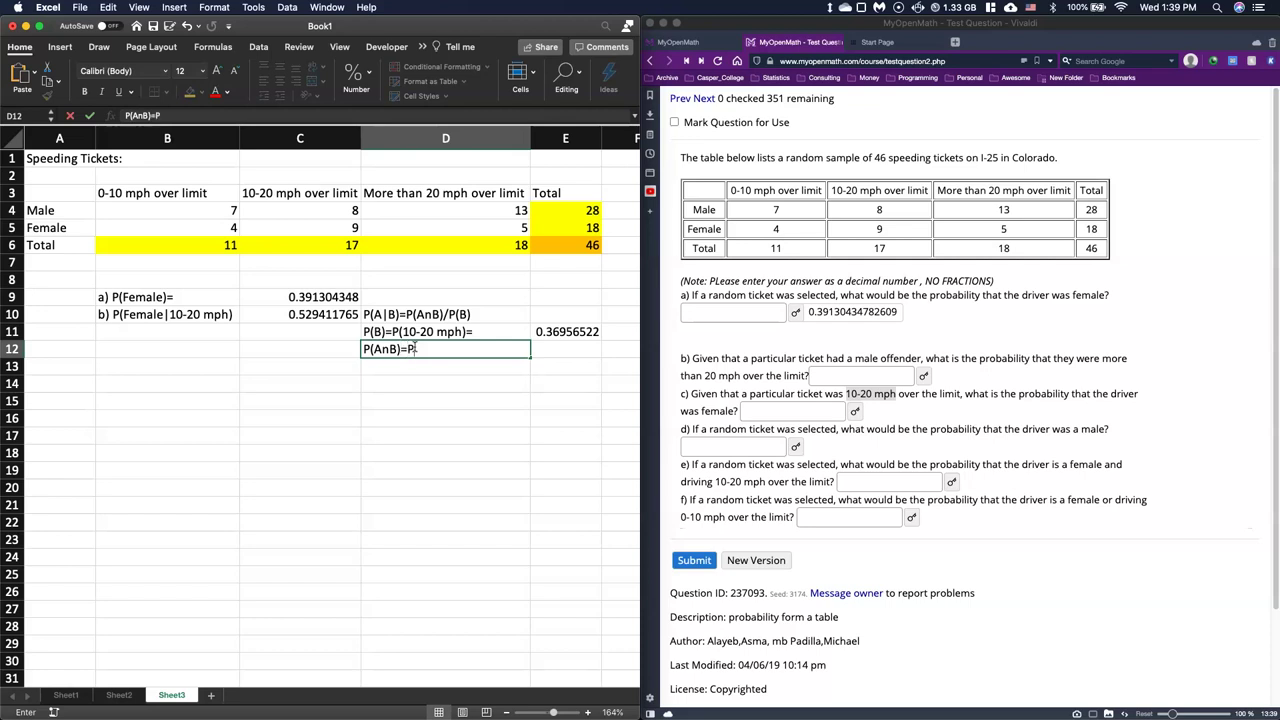
text((Female n 10-20)
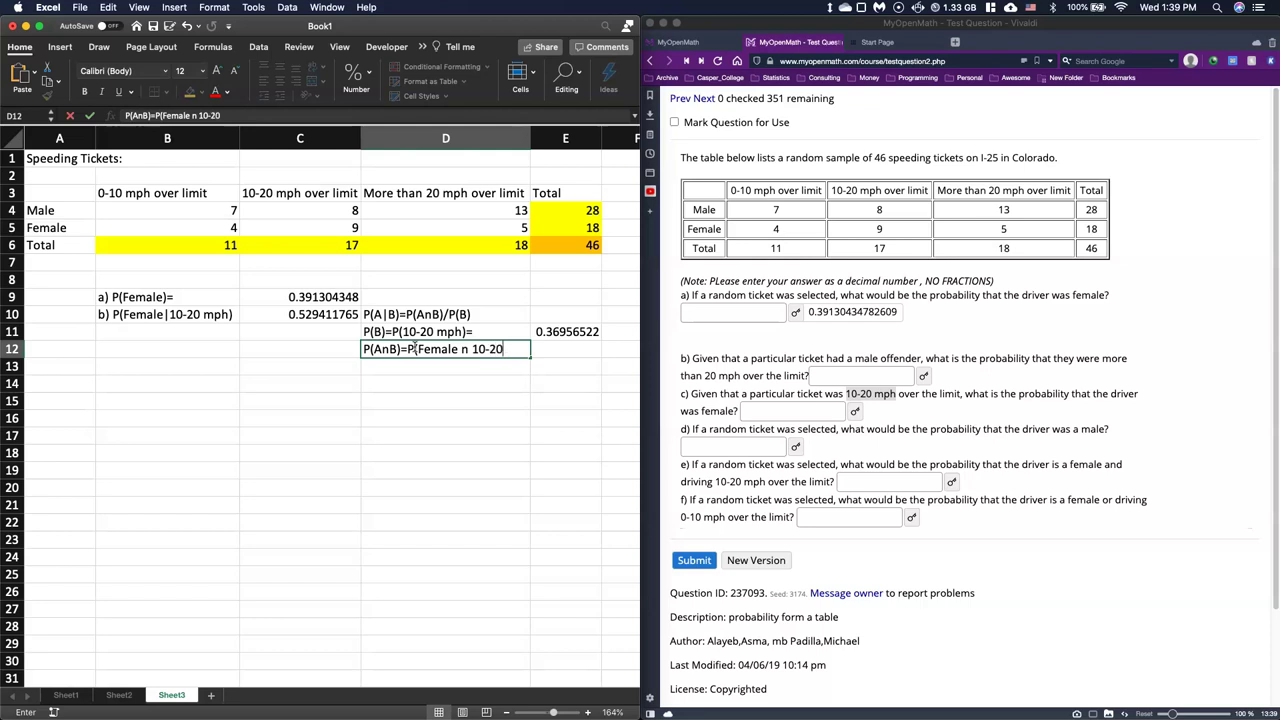
text()=)
key(Tab)
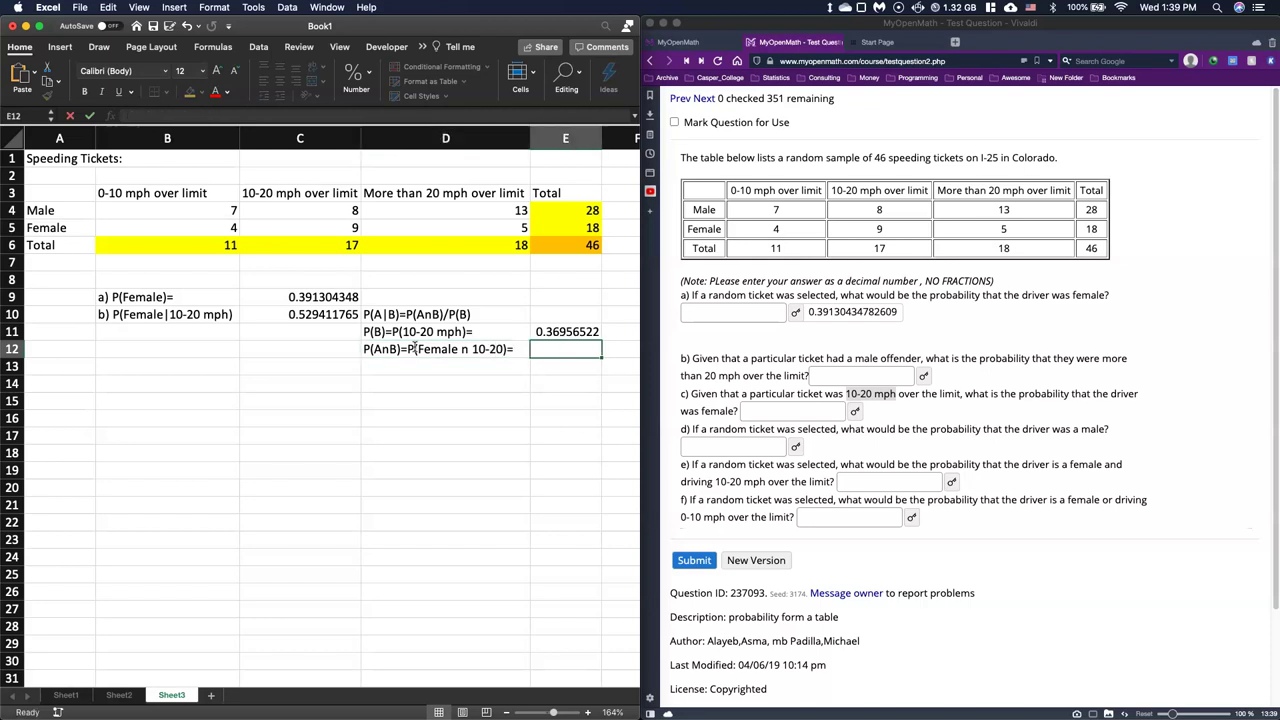
Step: Calculate the joint probability of a female driver and a 10-20 mph ticket in E12 as =C5/E6
text(=)
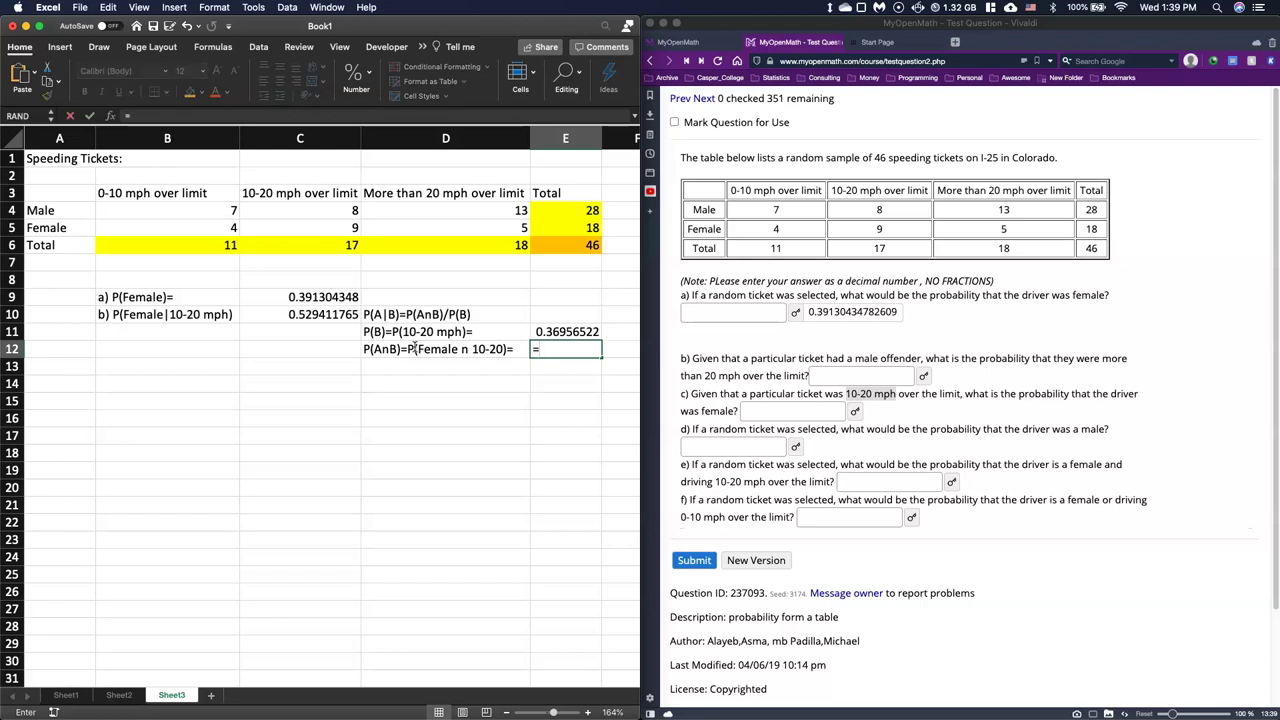
click(293, 232)
mouse_move(293, 228)
mouse_down()
mouse_move(302, 212)
mouse_move(314, 228)
mouse_up()
text(/)
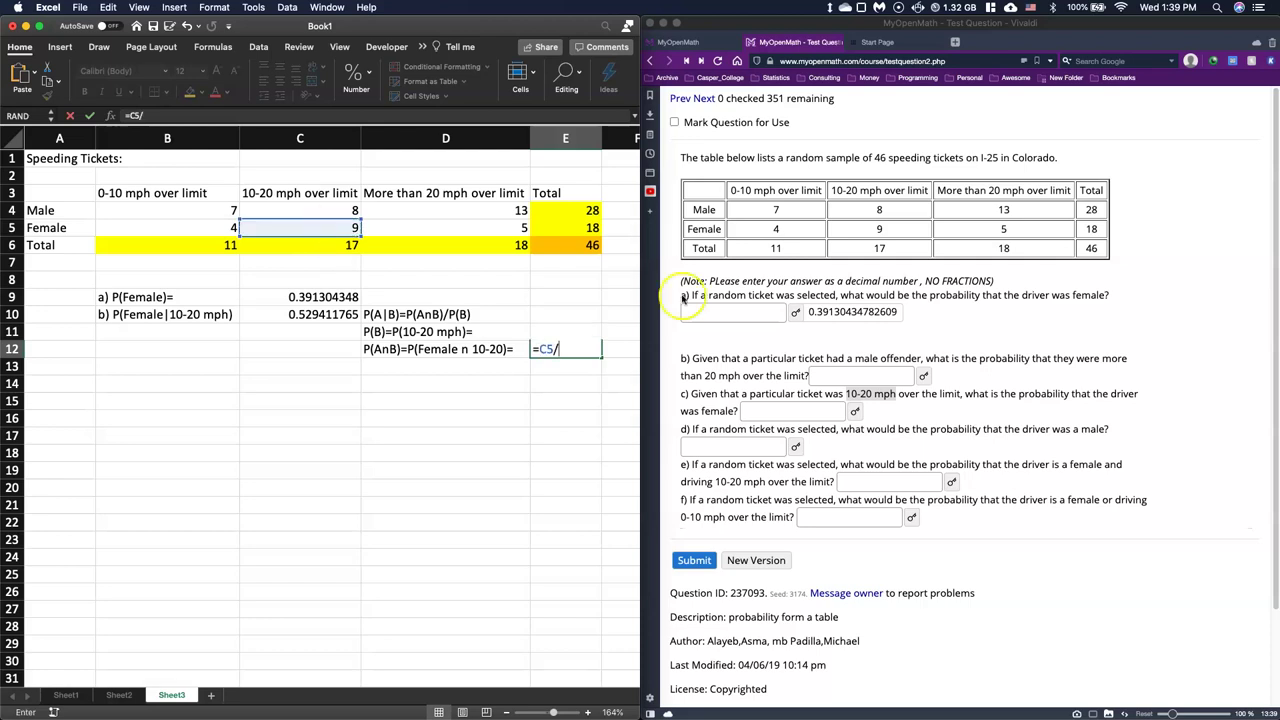
click(565, 245)
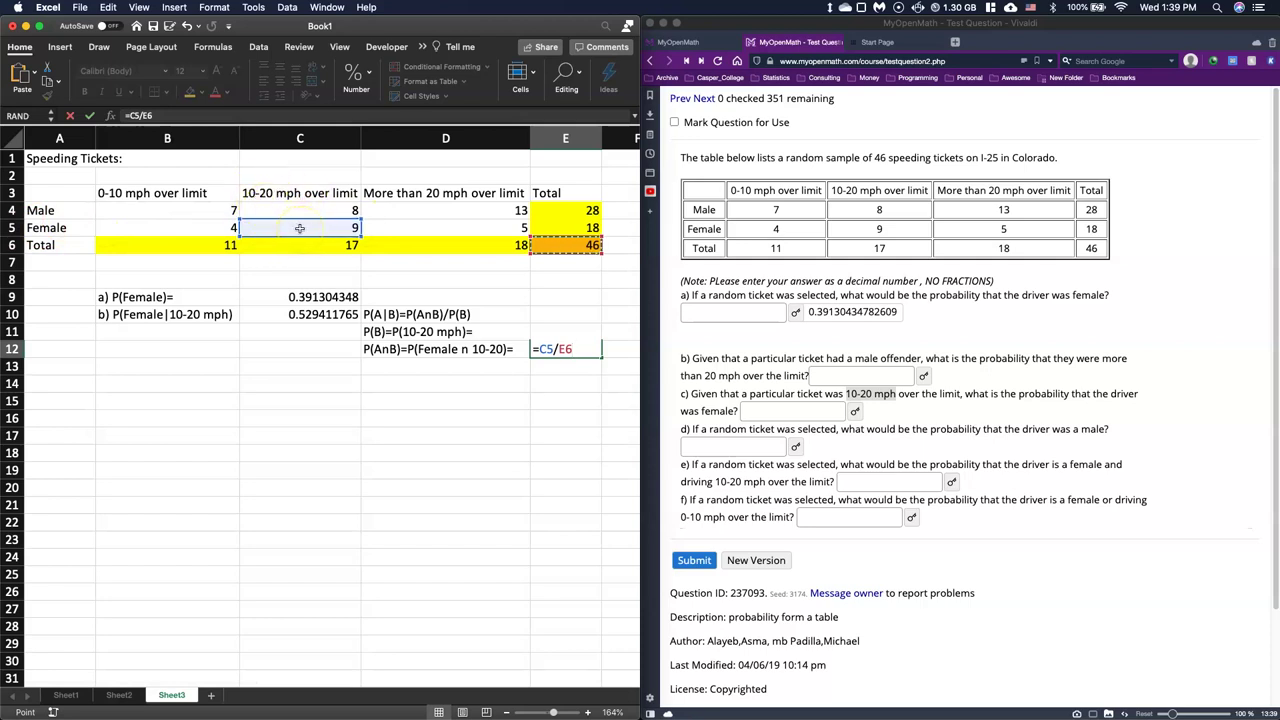
key(Return)
Step: Write the conditional probability formula "P(A|B)=P(AnB)/P(B)" in D13
click(410, 365)
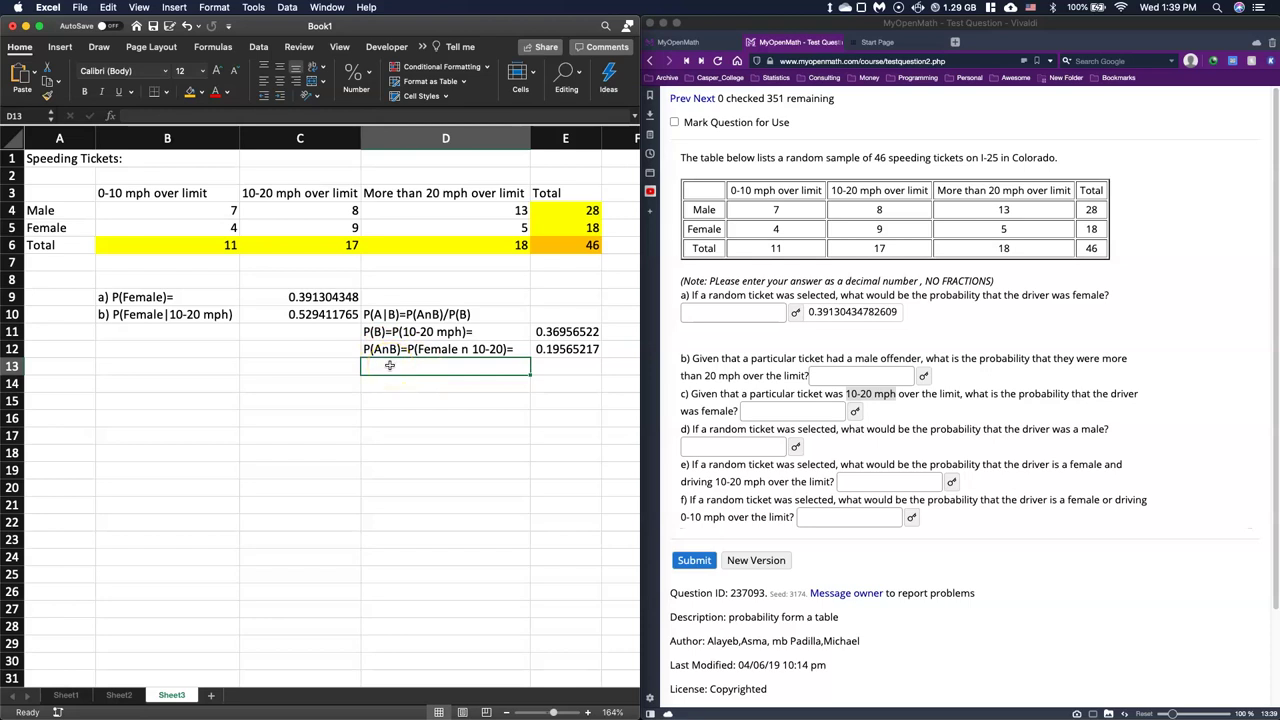
text(P(A)
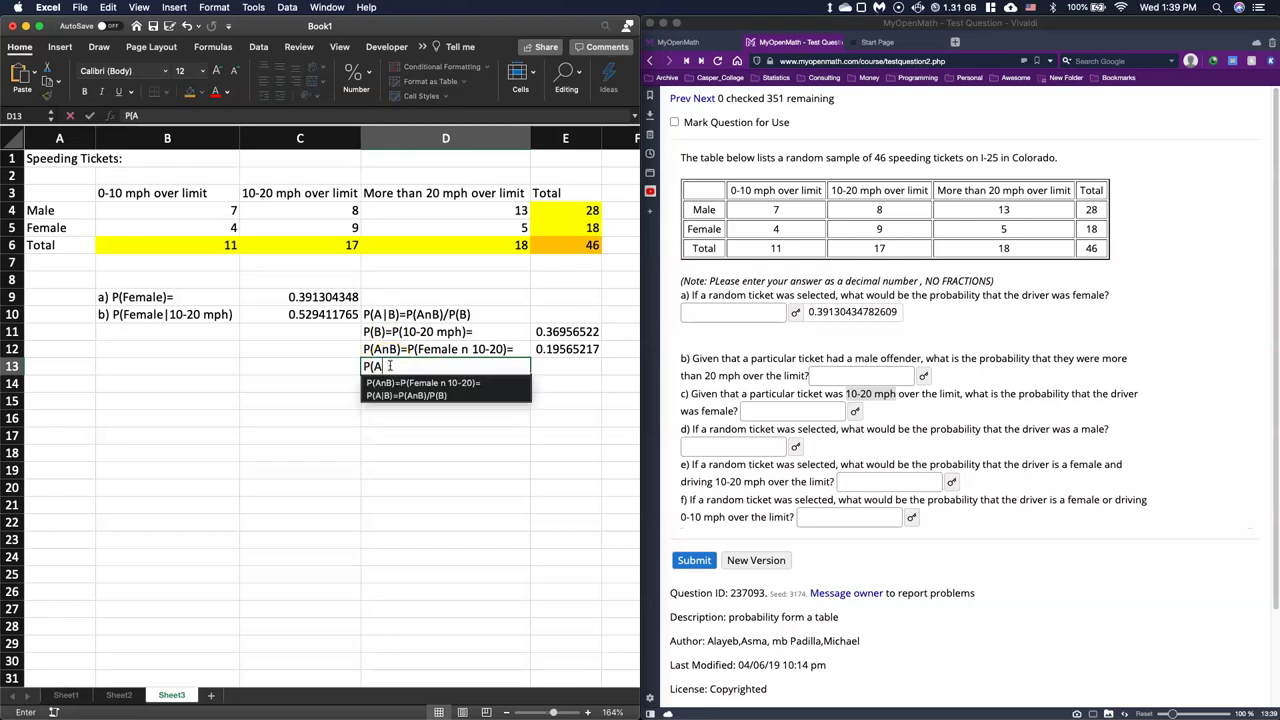
text(|B)=P(AnB)/P(B)
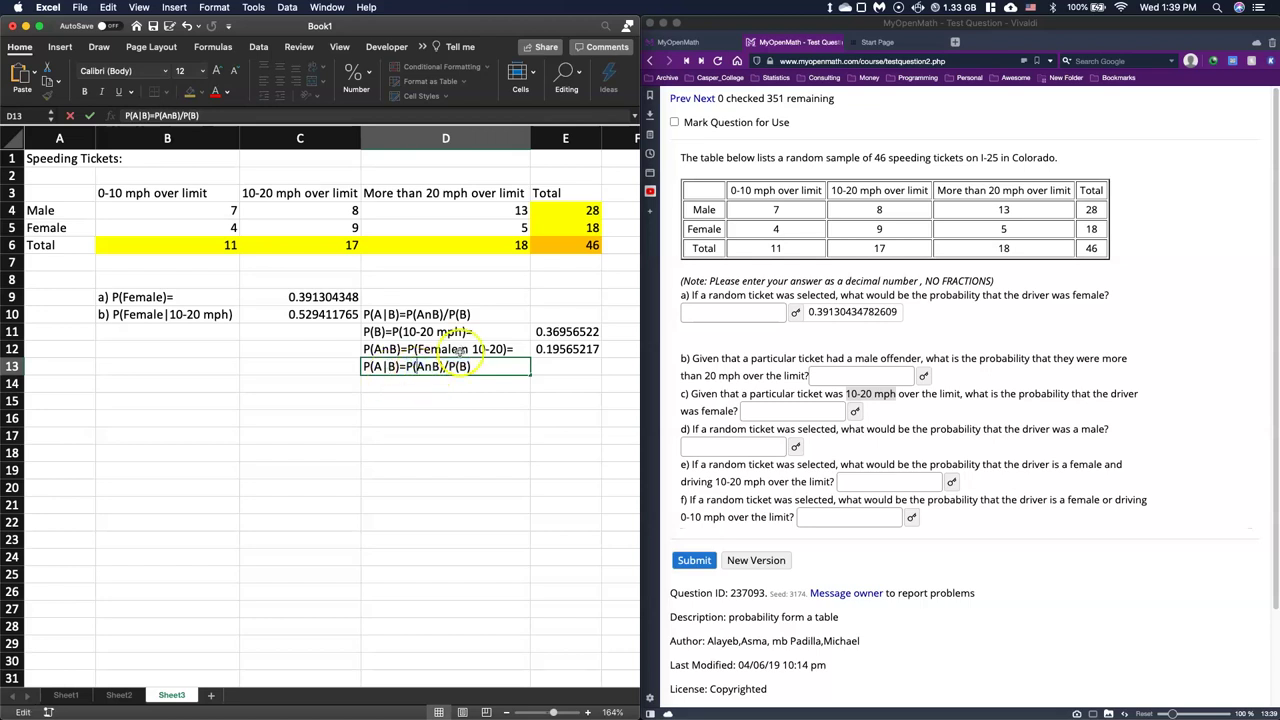
Step: Replace "P(AnB)" in the D13 formula text with "P(Female n 10-20)" copied from D12
double_click(408, 348)
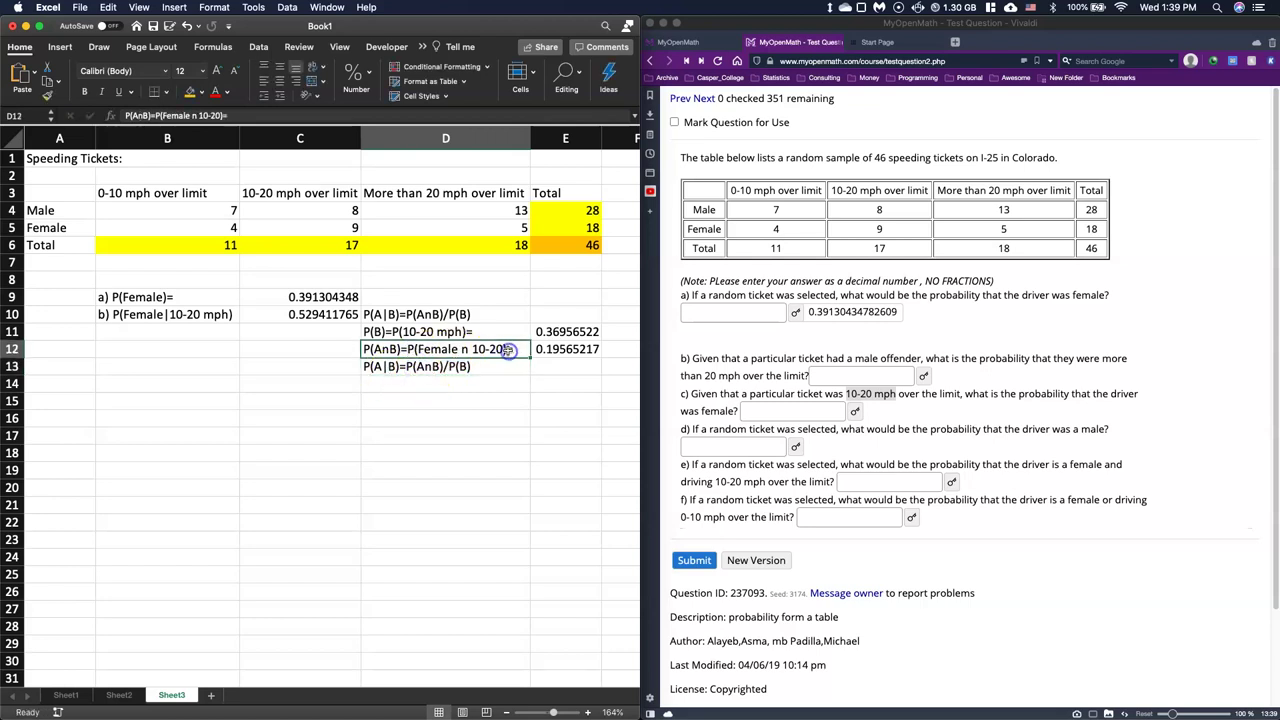
drag(508, 348, 413, 367)
click(413, 367)
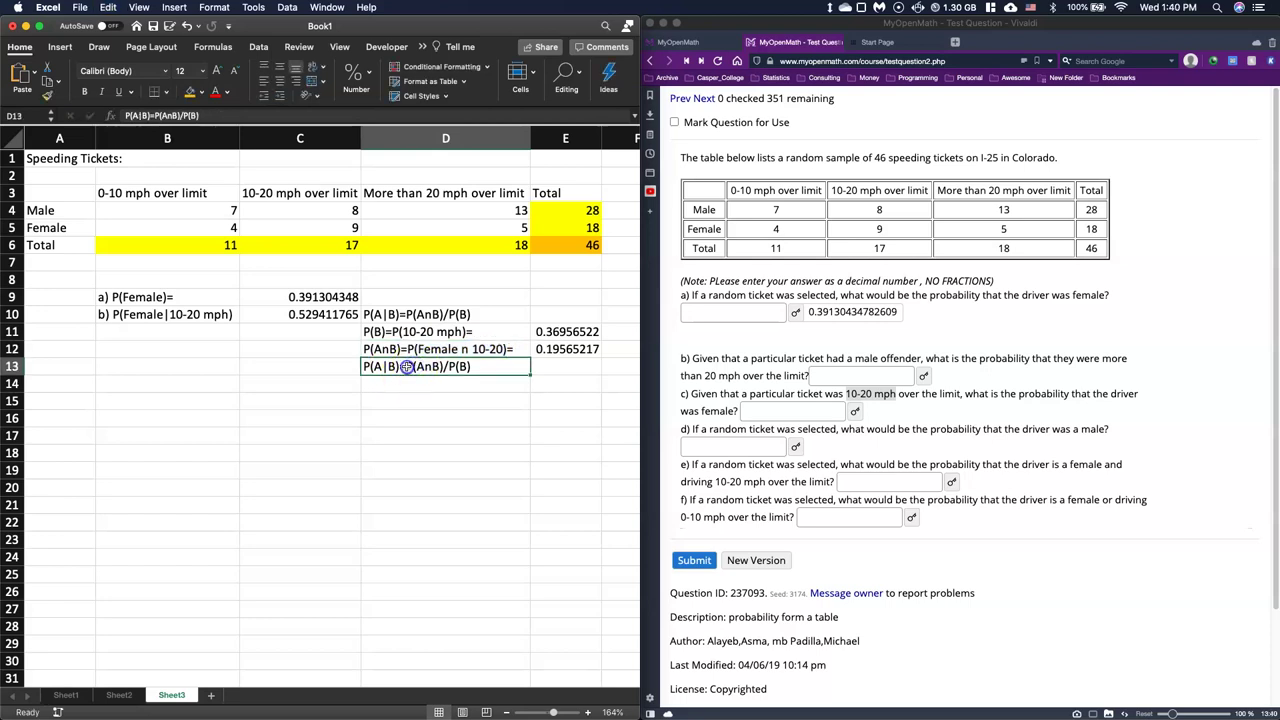
double_click(434, 366)
drag(443, 366, 400, 366)
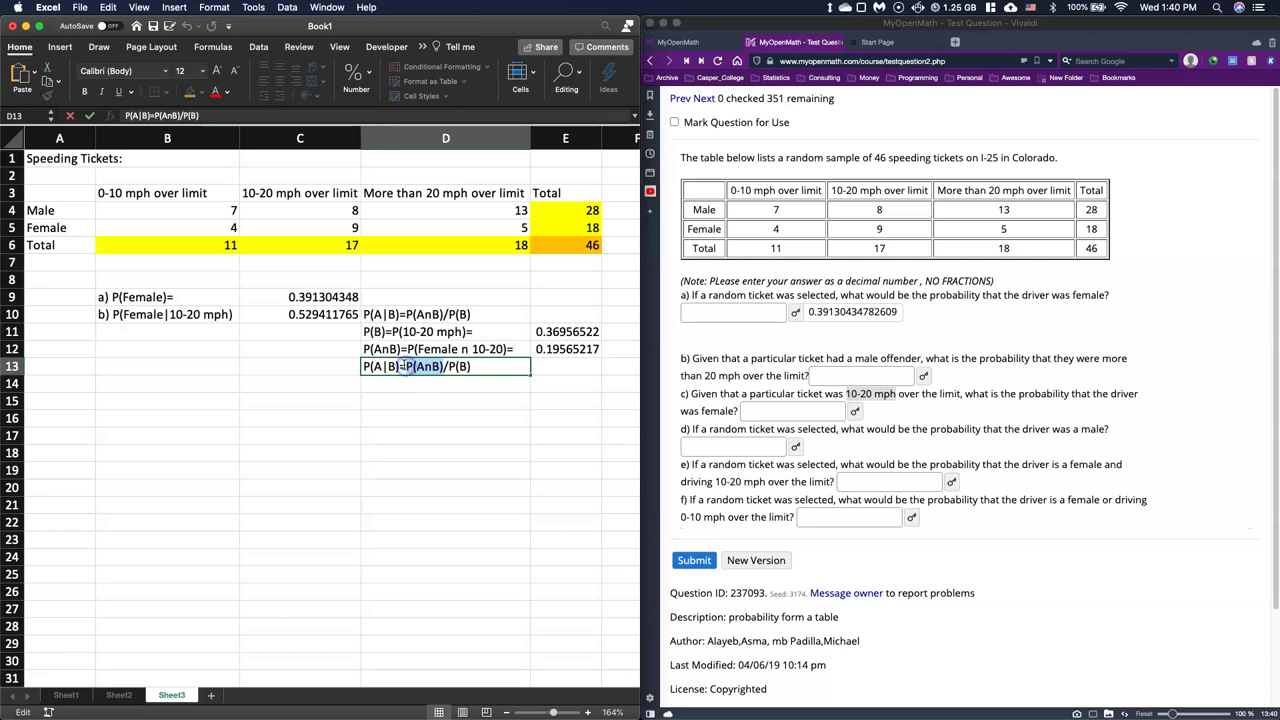
key(super+v)
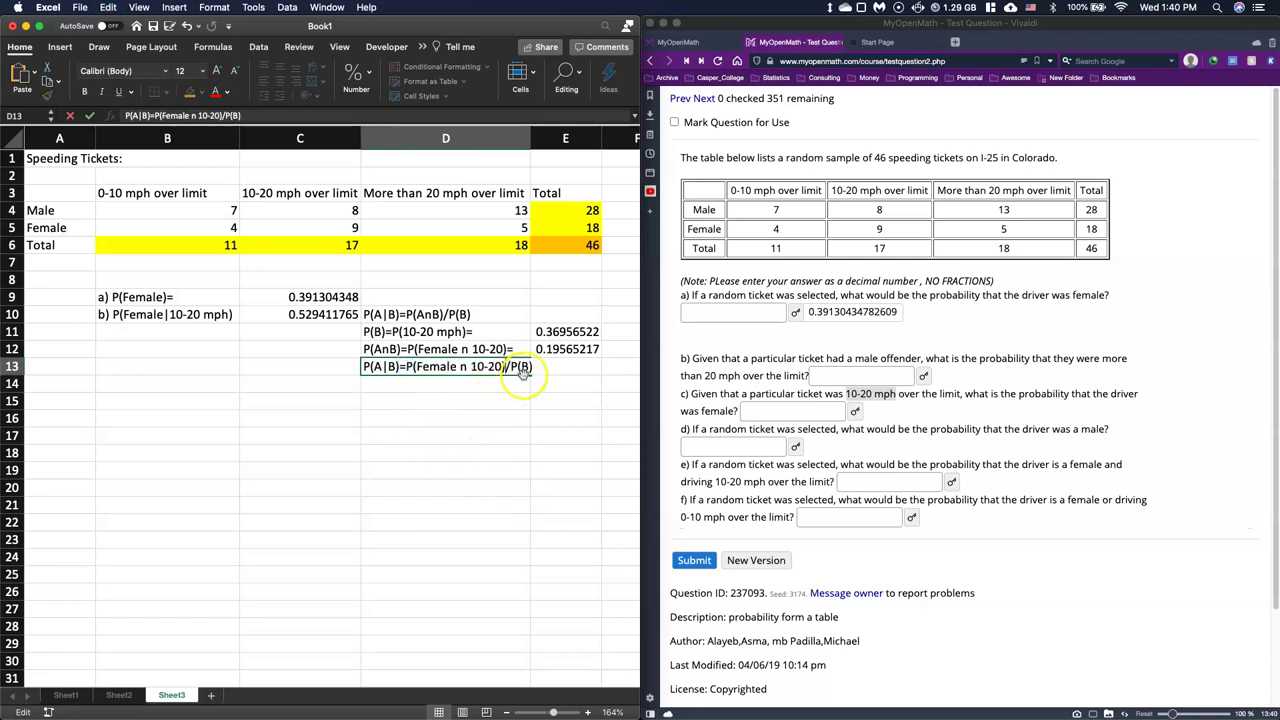
Step: Replace "P(B)" in the D13 text with "P(10-20)", and widen column D and the spreadsheet window to fit it
drag(519, 366, 532, 366)
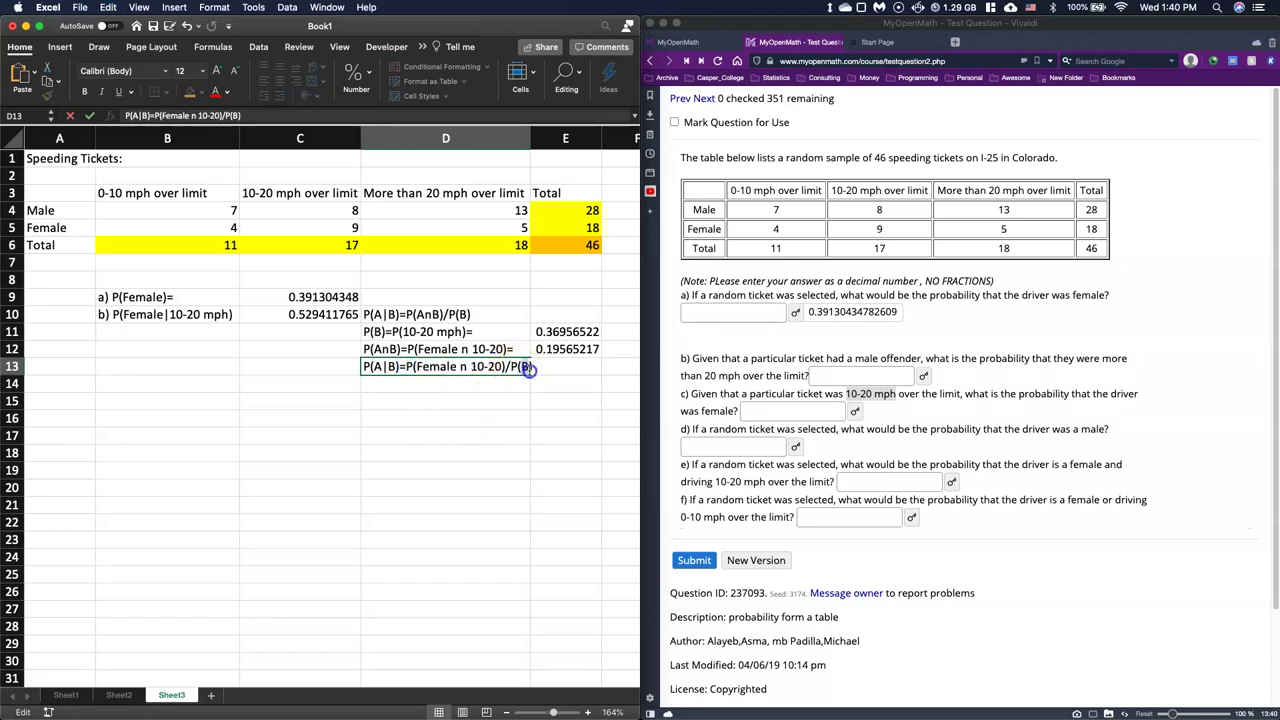
text((10))
click(540, 470)
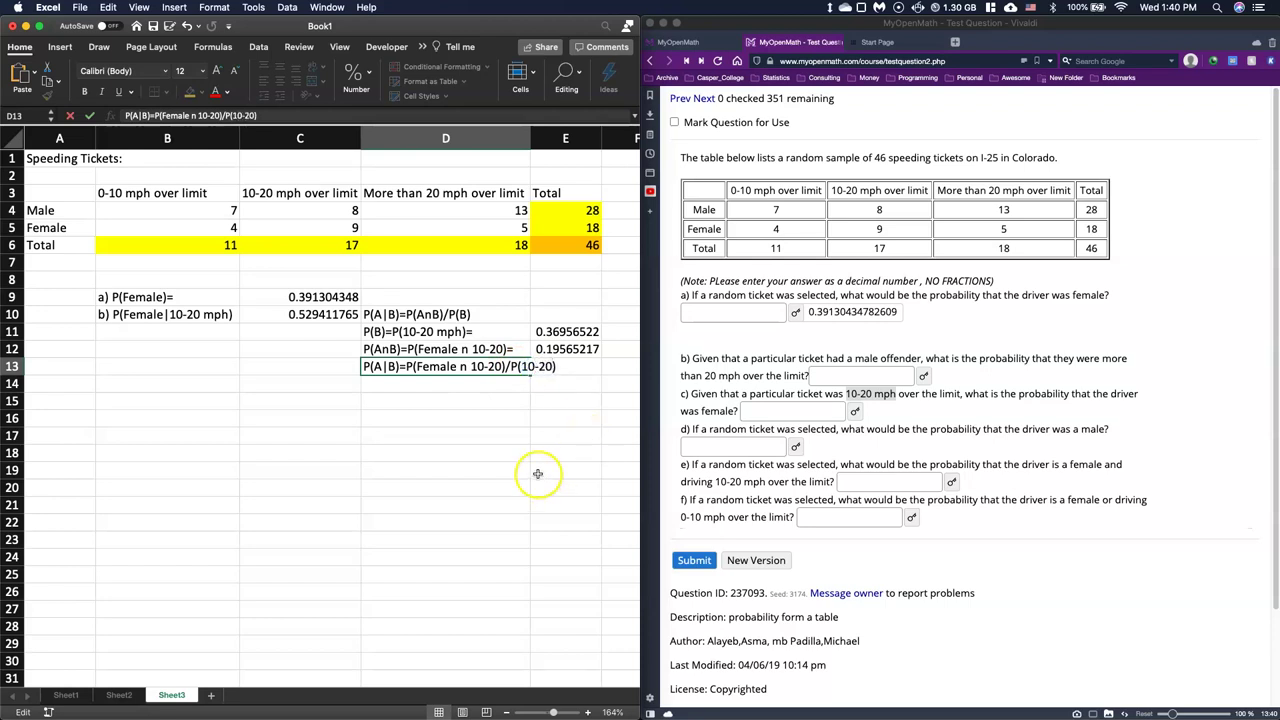
drag(526, 142, 560, 146)
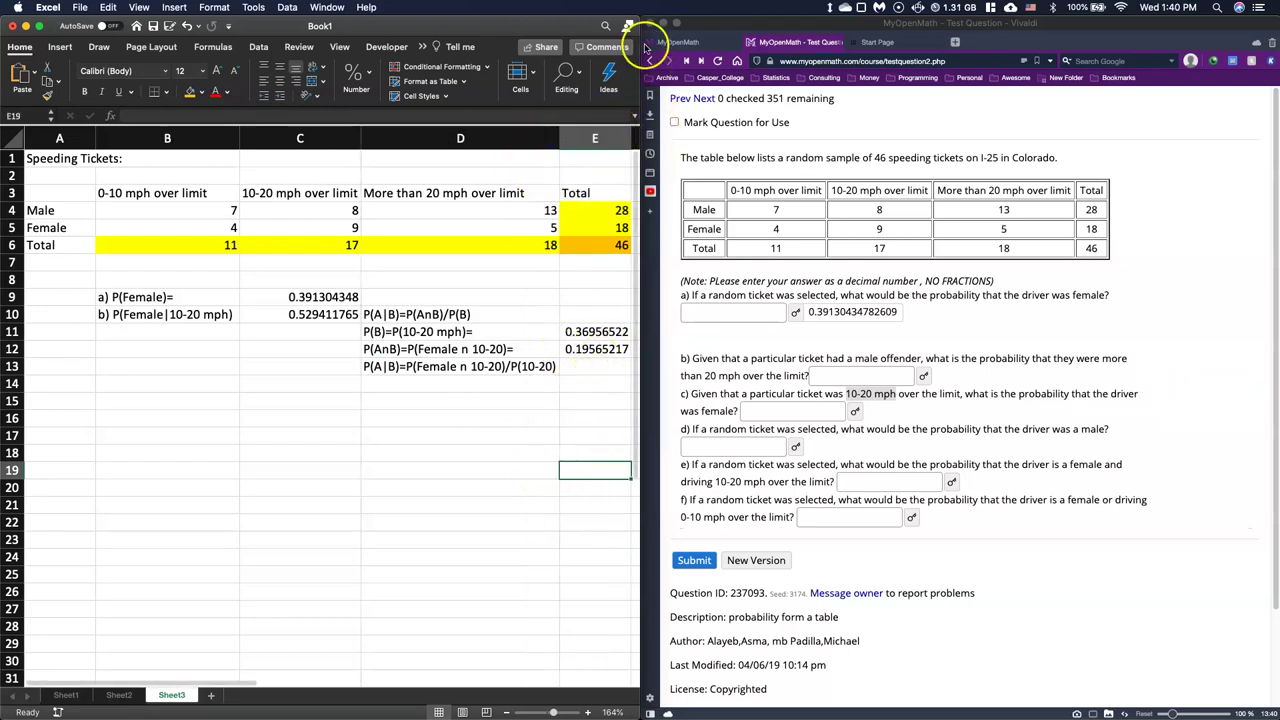
drag(640, 36, 673, 42)
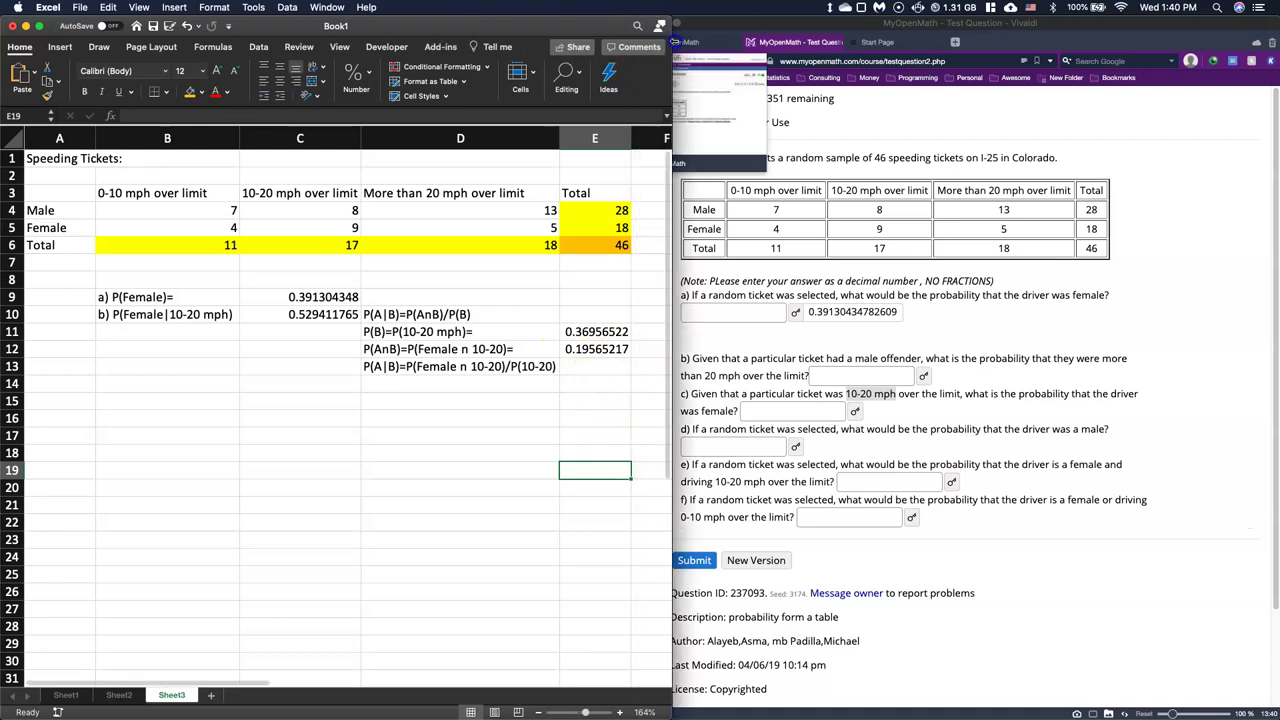
Step: Calculate the conditional probability in E13 as =E12/E11
double_click(579, 366)
text(=)
click(593, 349)
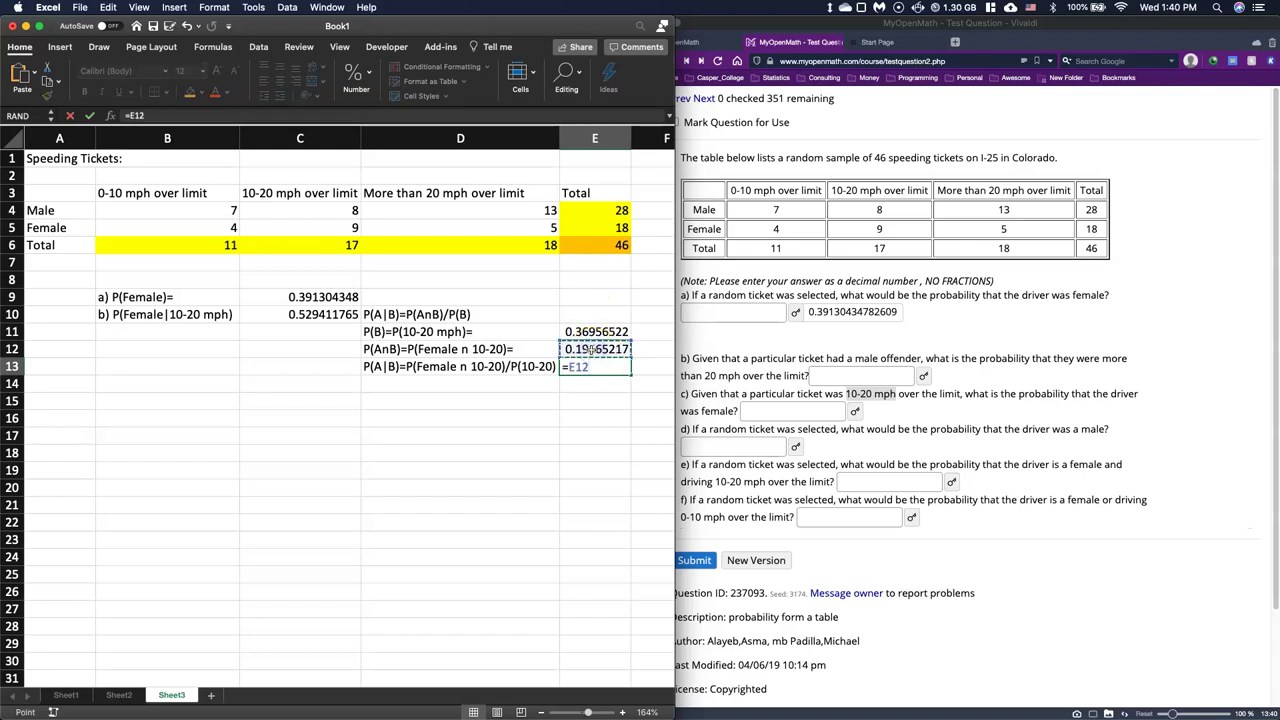
text(/)
click(590, 331)
key(Return)
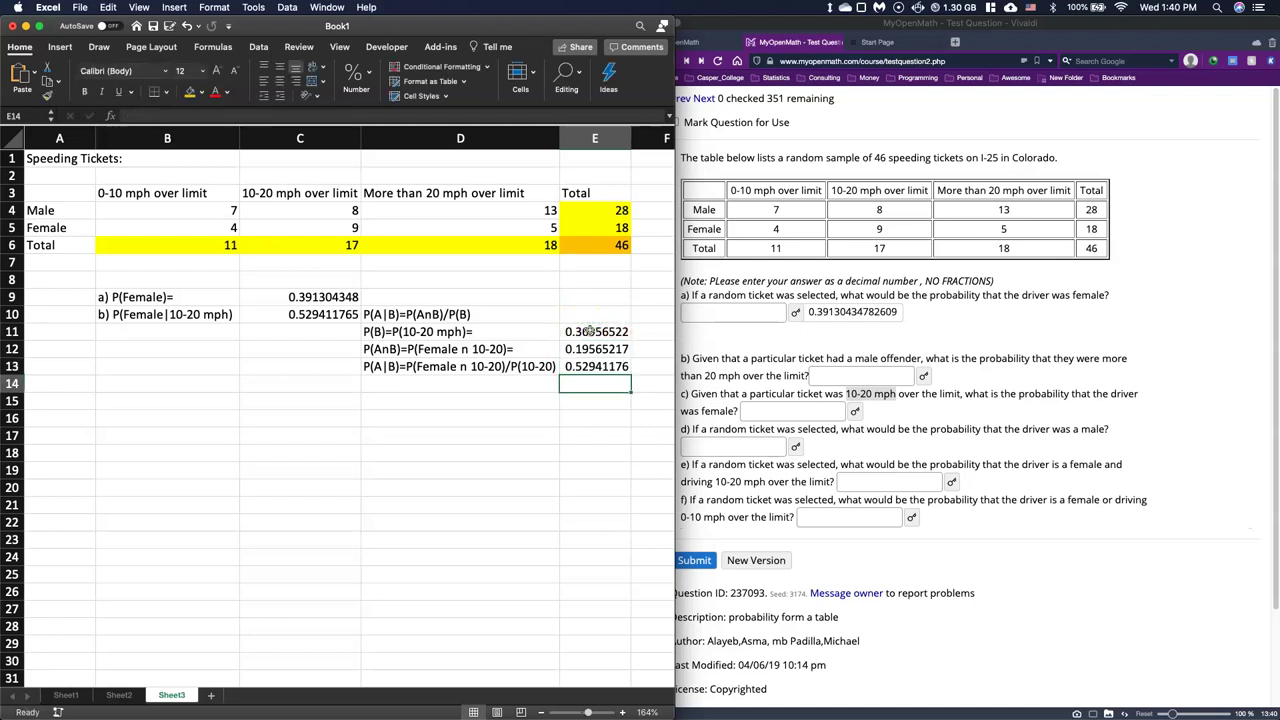
Step: Compare the formula-based result in E13 with the direct calculation in C10
click(595, 366)
click(320, 314)
click(595, 366)
click(320, 314)
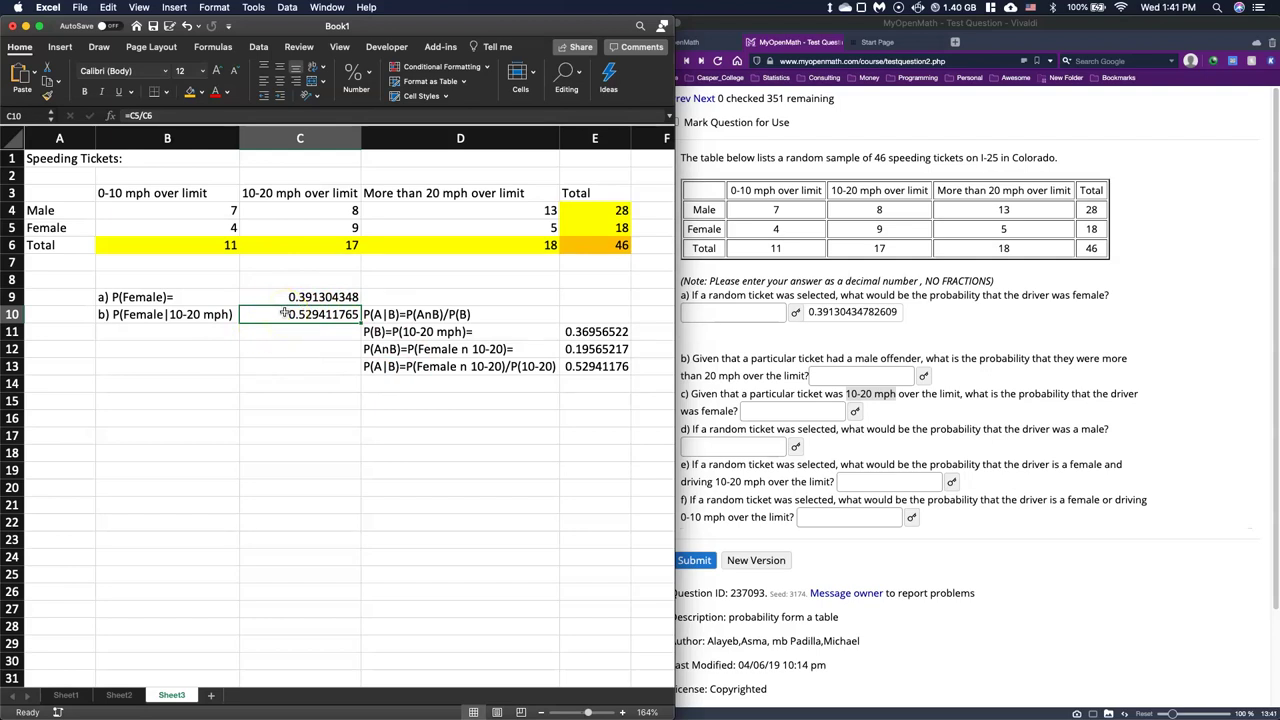
Step: Change the part letter of the B10 label to "c)" and enter "b)" in B15
click(159, 397)
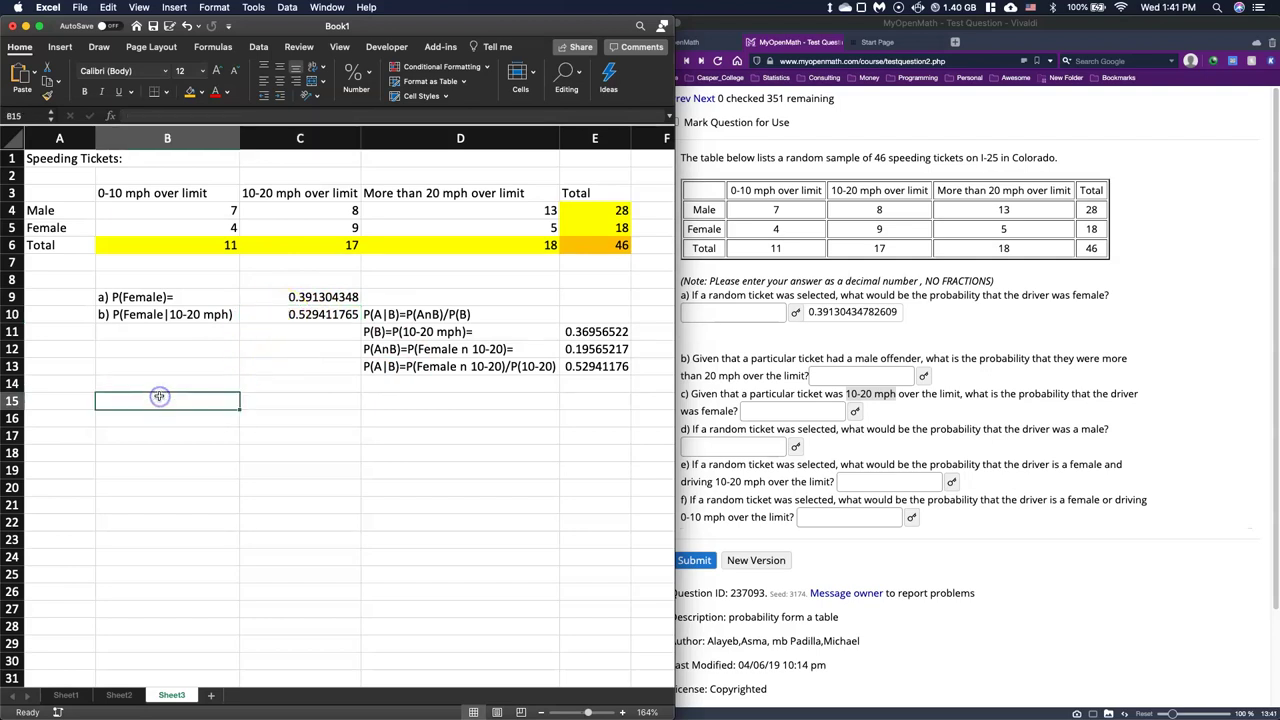
text(c))
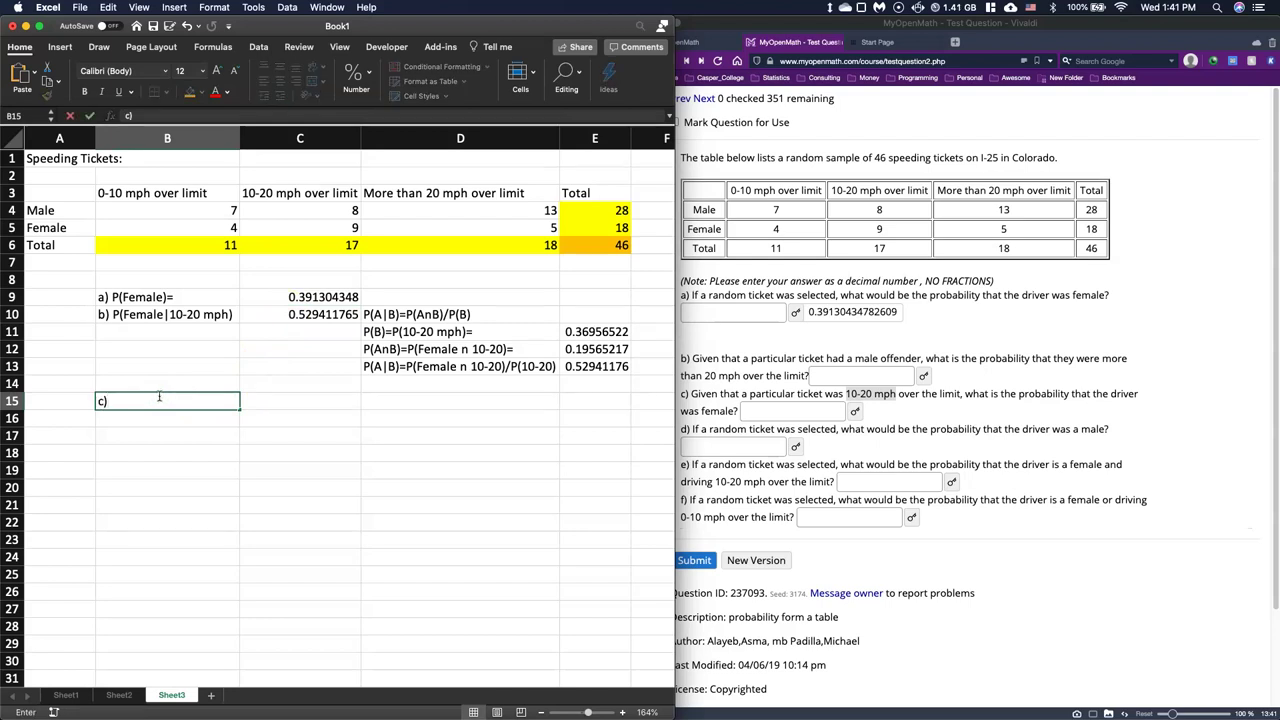
click(1099, 430)
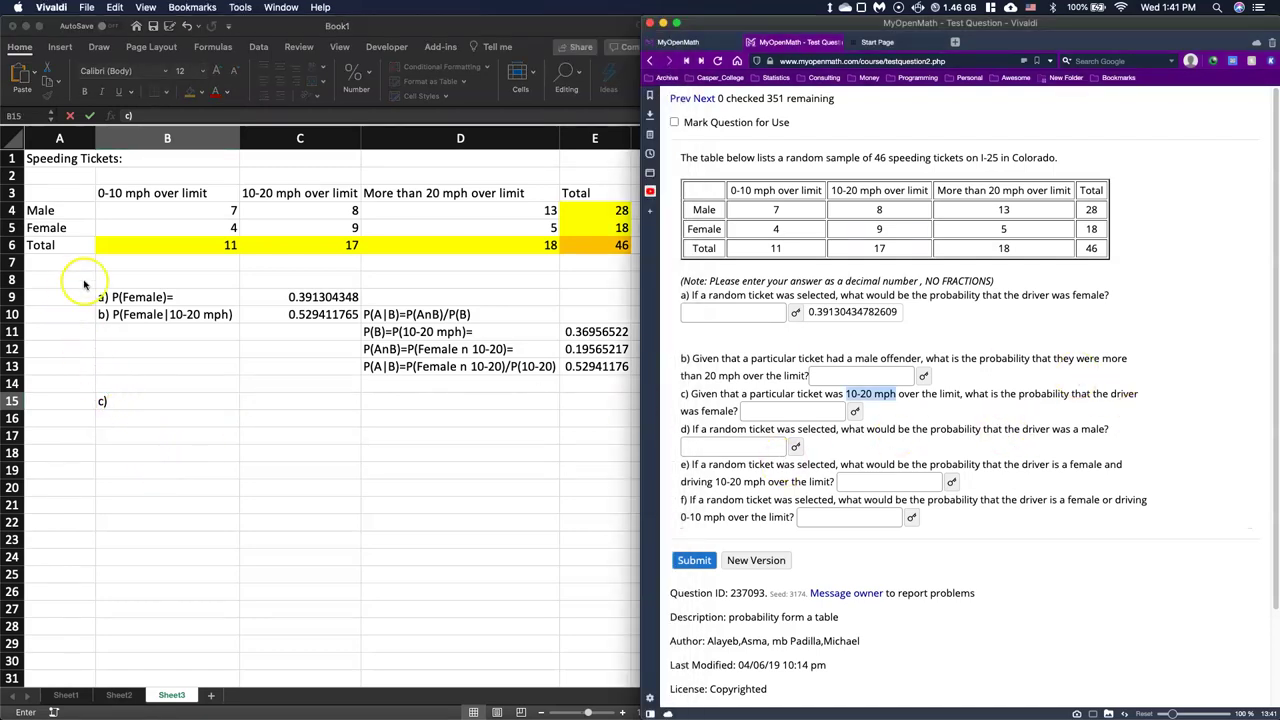
click(104, 314)
double_click(104, 314)
key(BackSpace)
text(c)
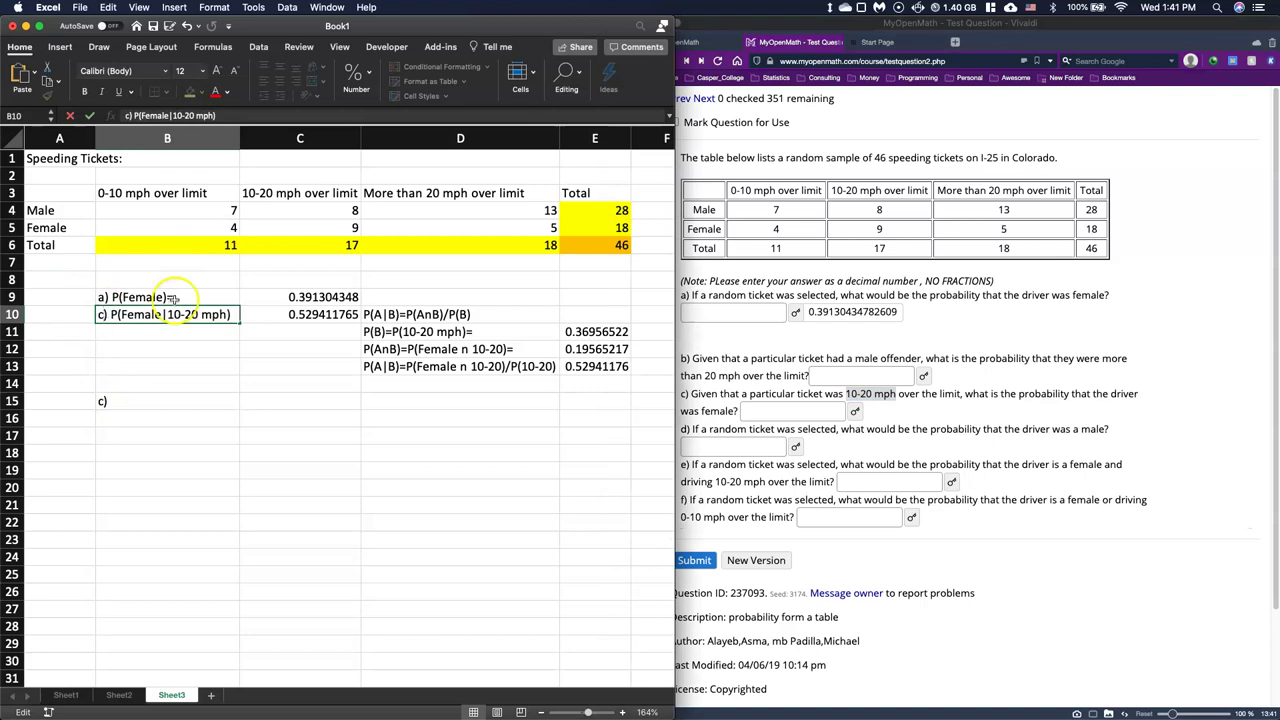
double_click(103, 401)
key(BackSpace)
text(b)
click(307, 515)
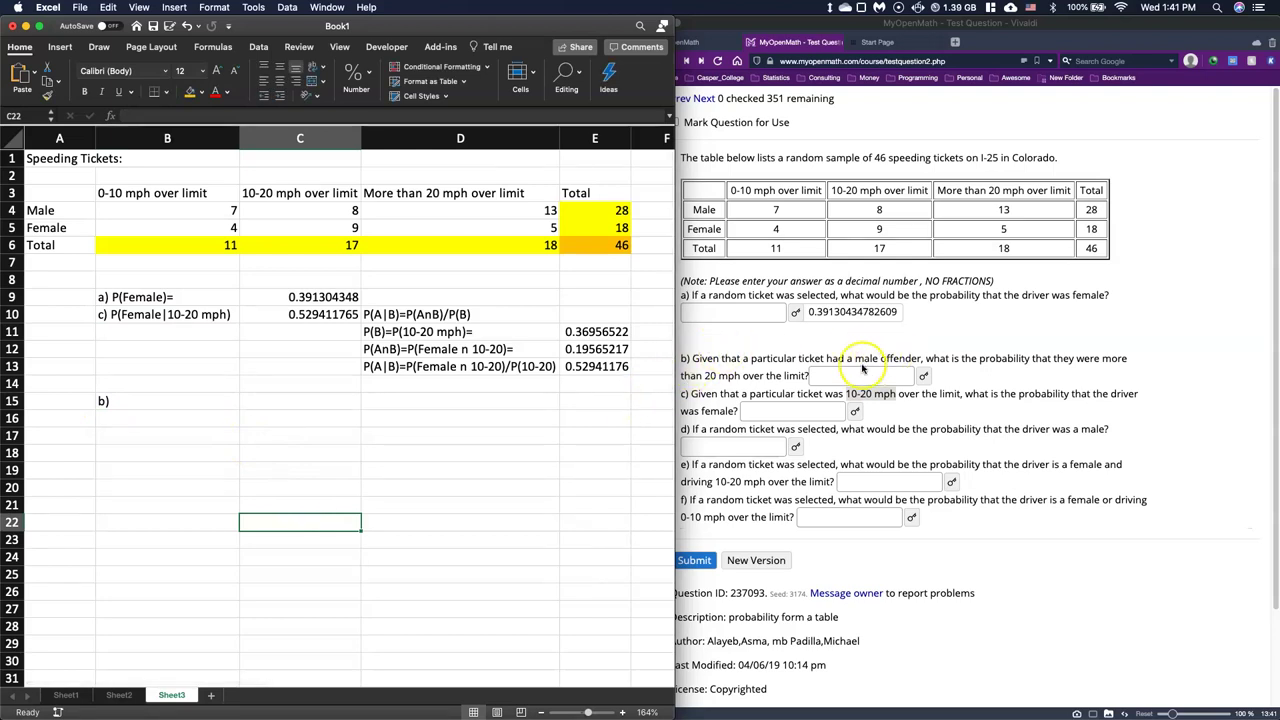
Step: Complete the B15 label as "b)P( >20 mph |Male)"
drag(34, 210, 592, 212)
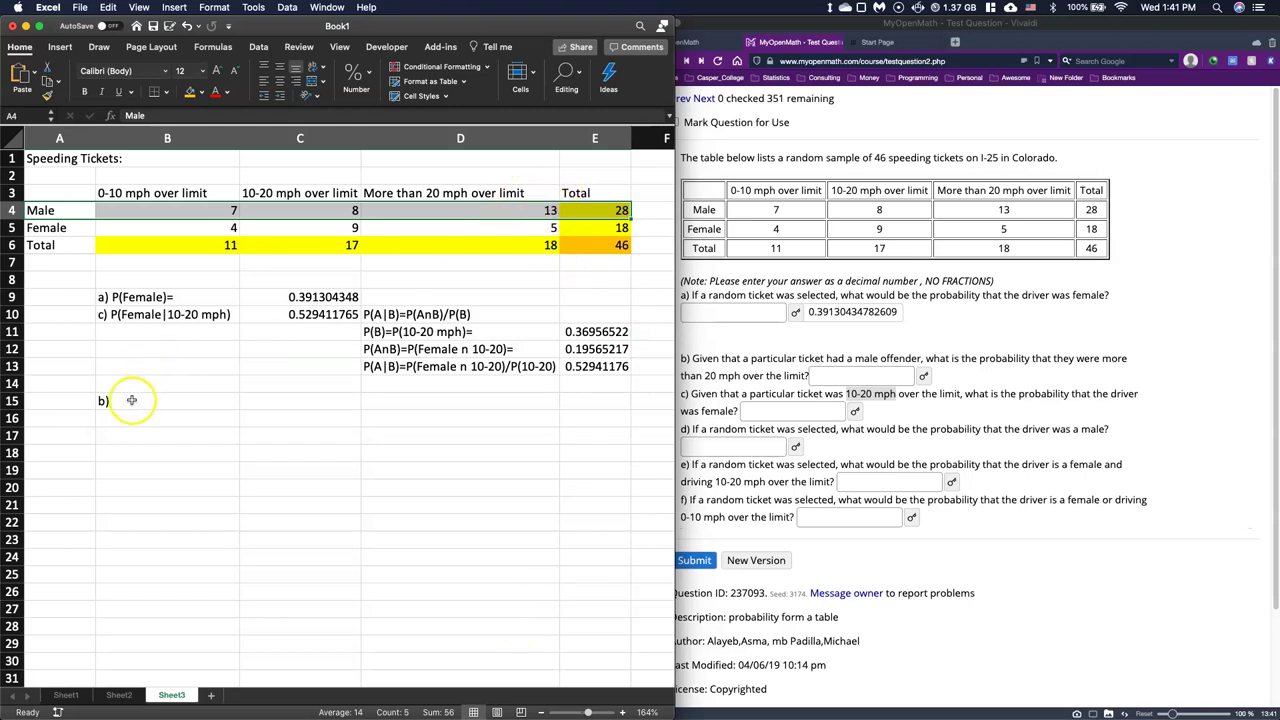
double_click(133, 401)
text(P()
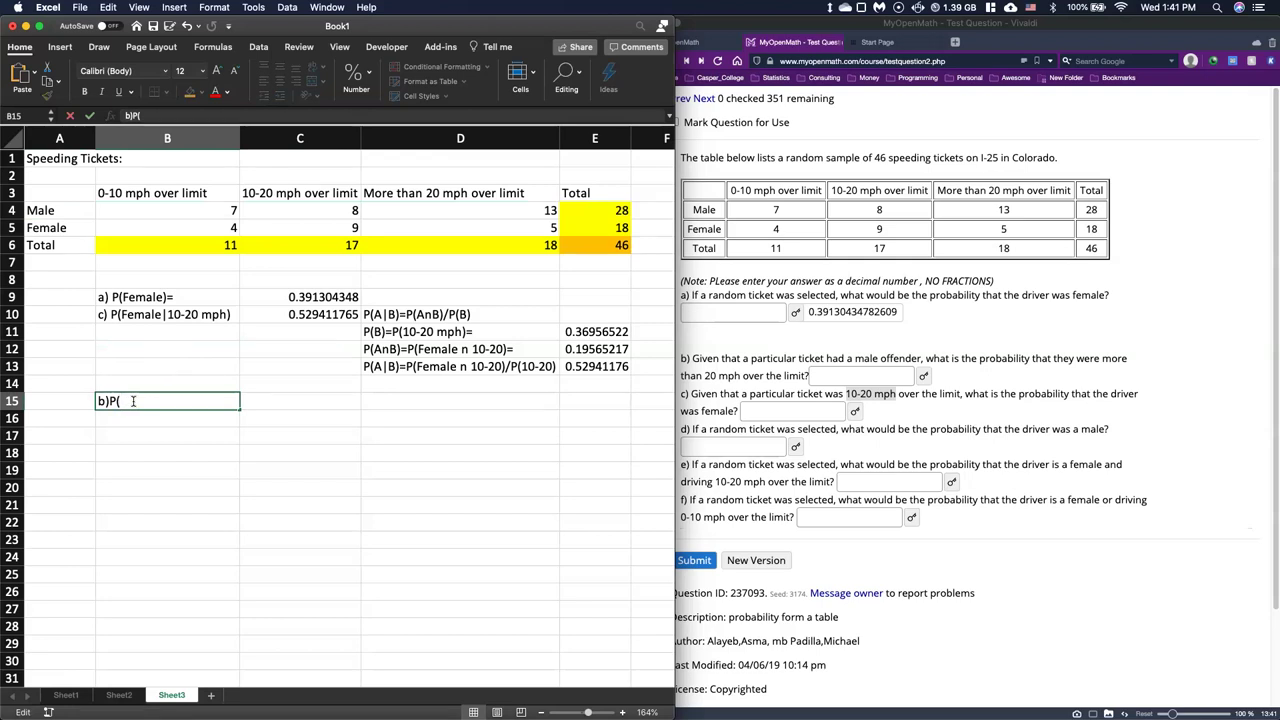
text(M)
key(BackSpace)
key(BackSpace)
text(|Male)
text(<)
key(BackSpace)
text(>20 mph)
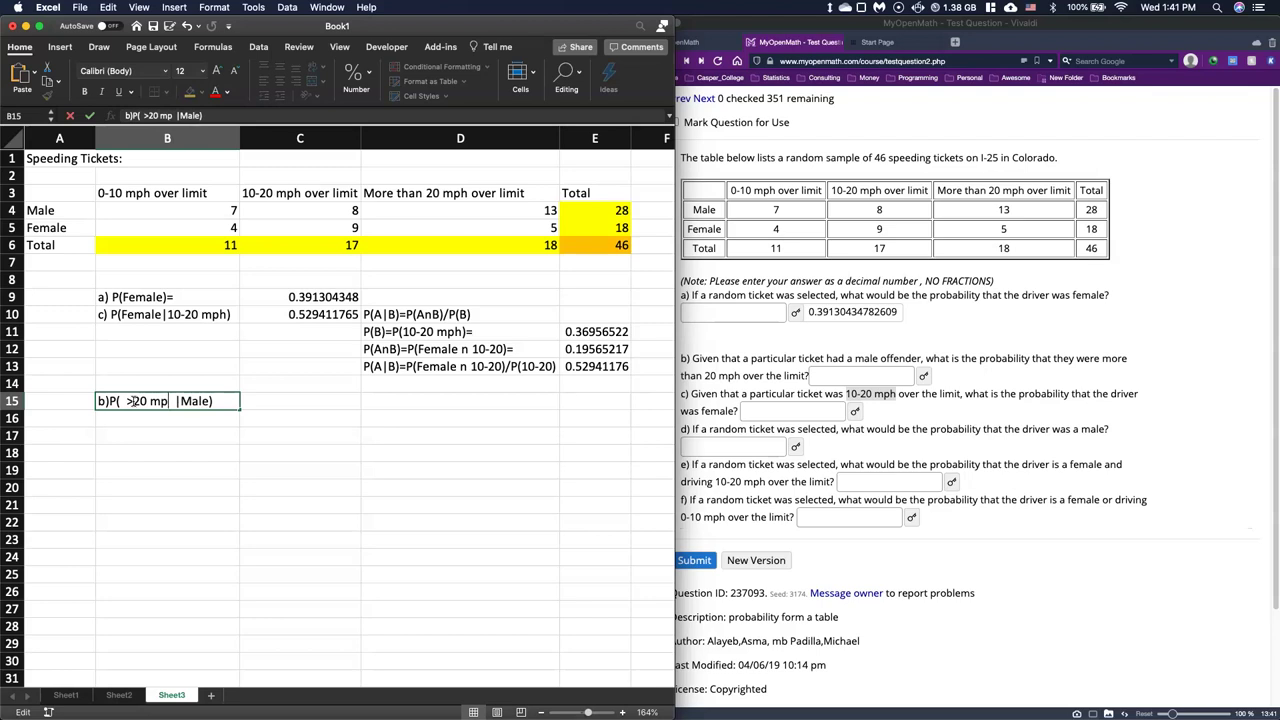
click(330, 404)
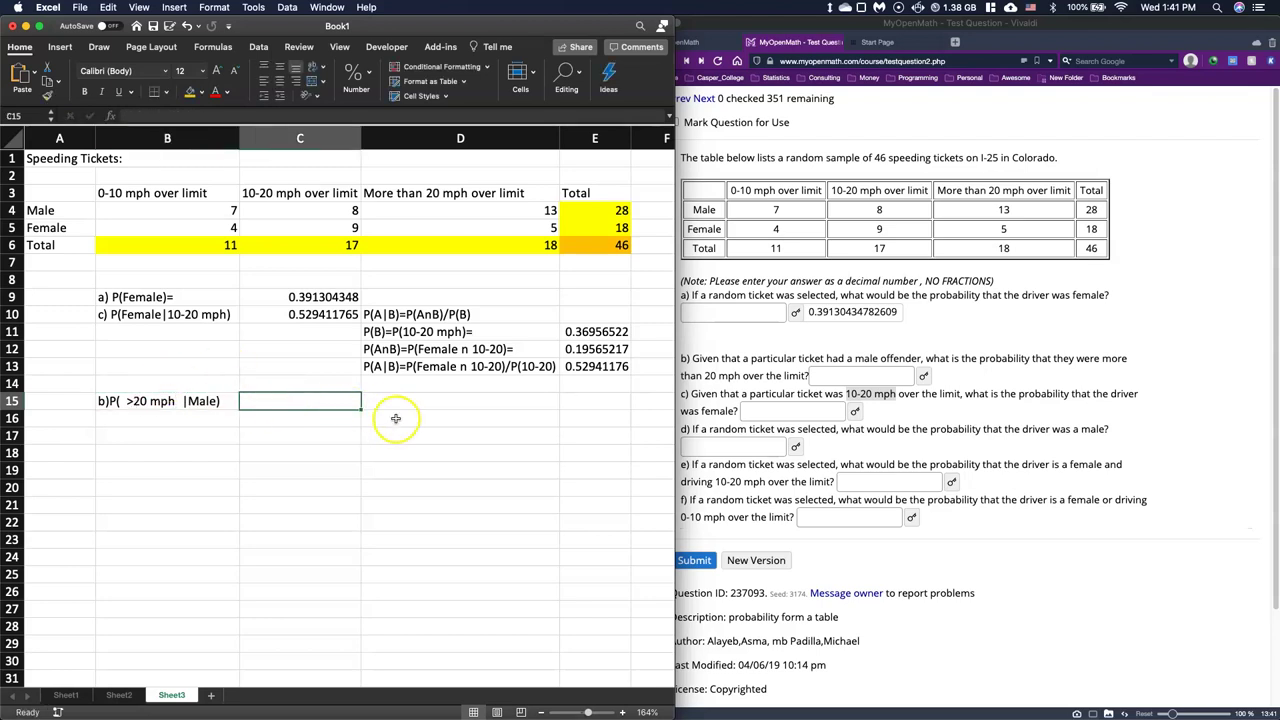
Step: Examine the Male row of the table, its more-than-20-mph count in D4 and its total in E4
text(=)
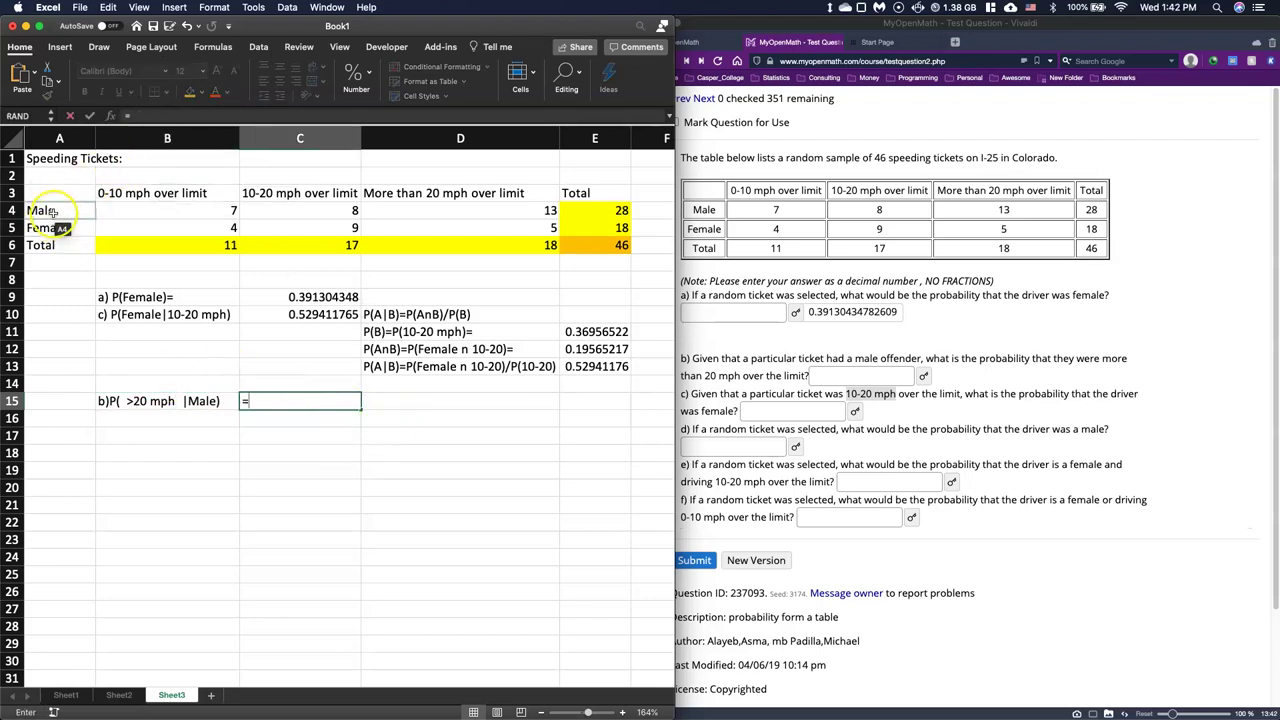
key(Escape)
drag(52, 212, 630, 212)
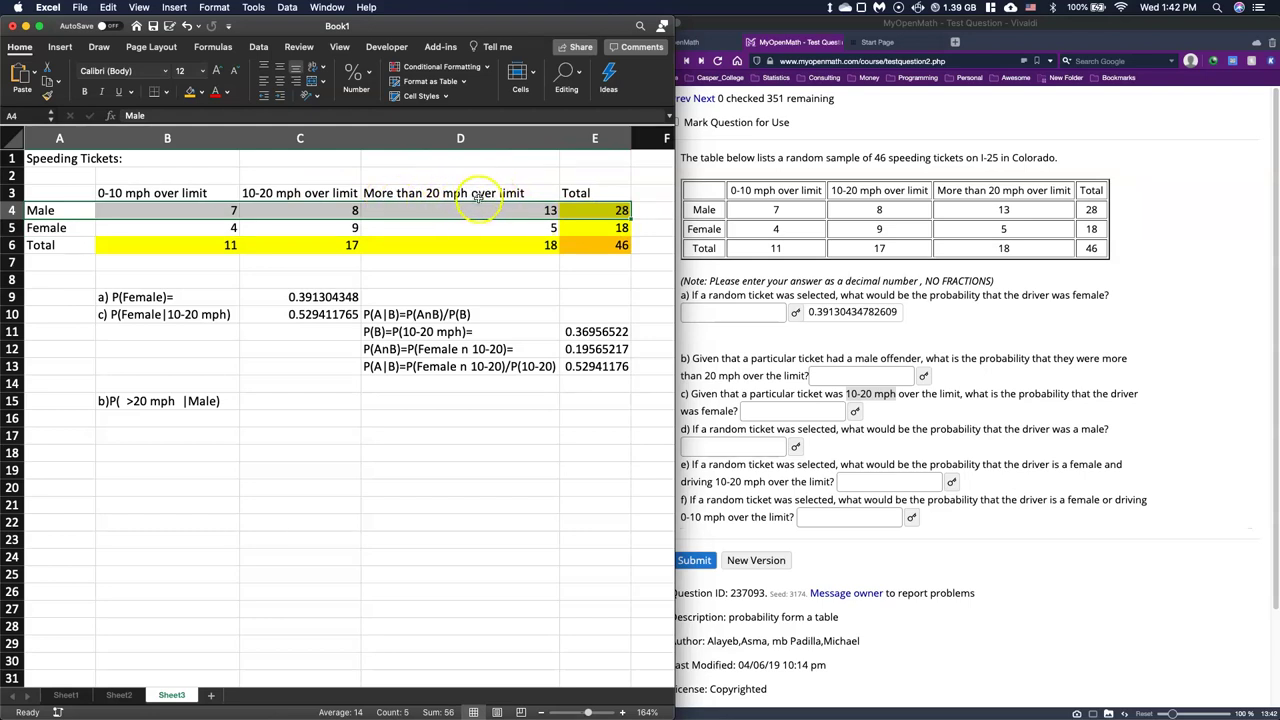
click(518, 210)
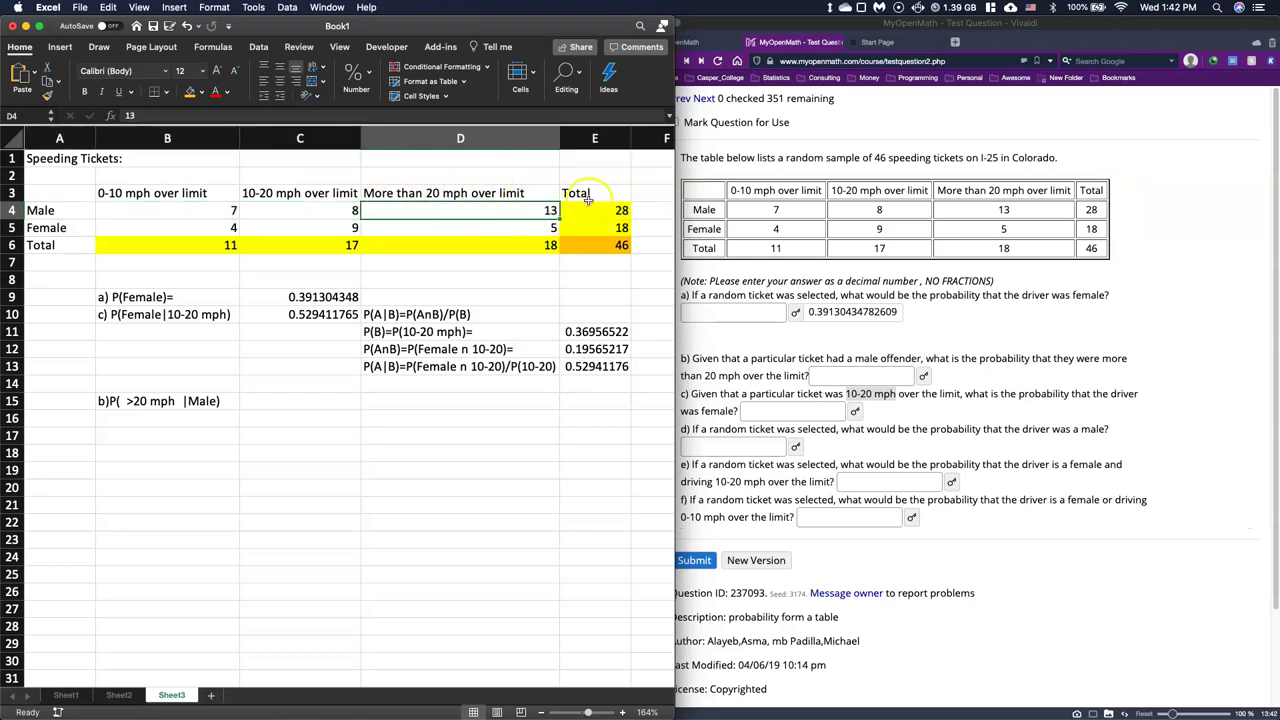
click(591, 205)
Step: Calculate the part b) probability in C15 as =D4/E4, and reveal the MyOpenMath answers to parts b) and c)
click(301, 401)
text(=)
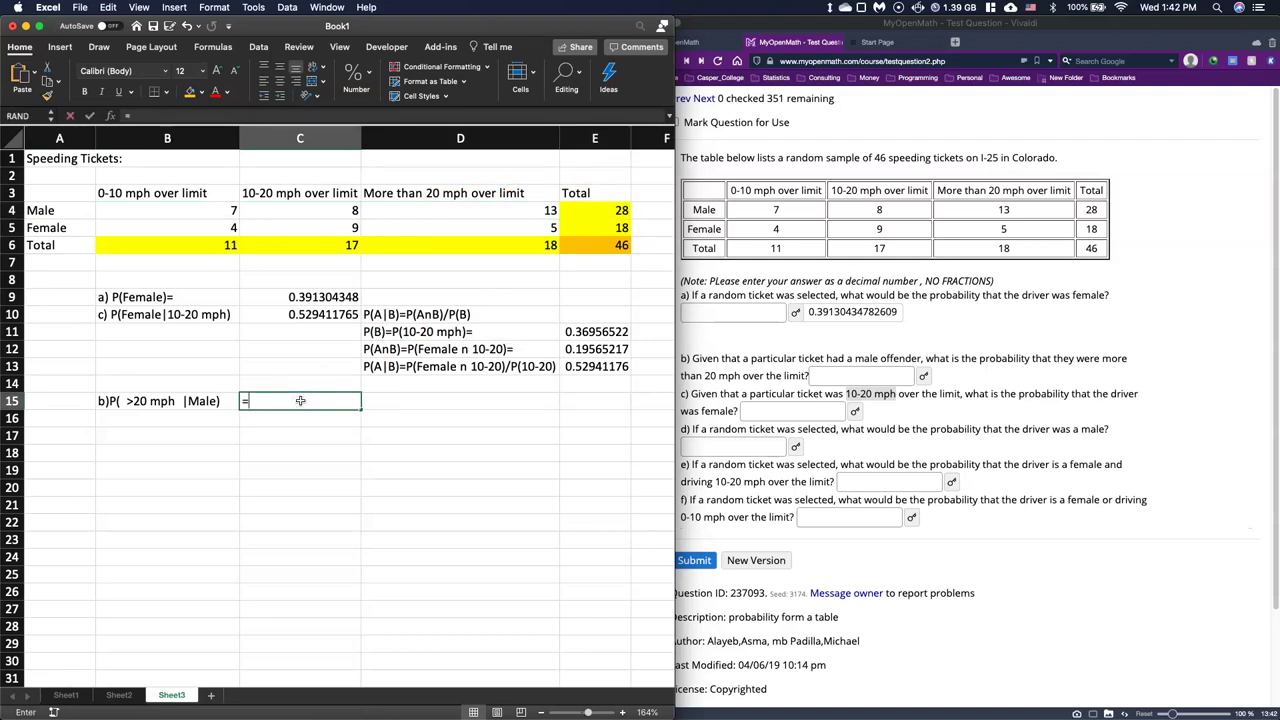
click(528, 209)
text(/)
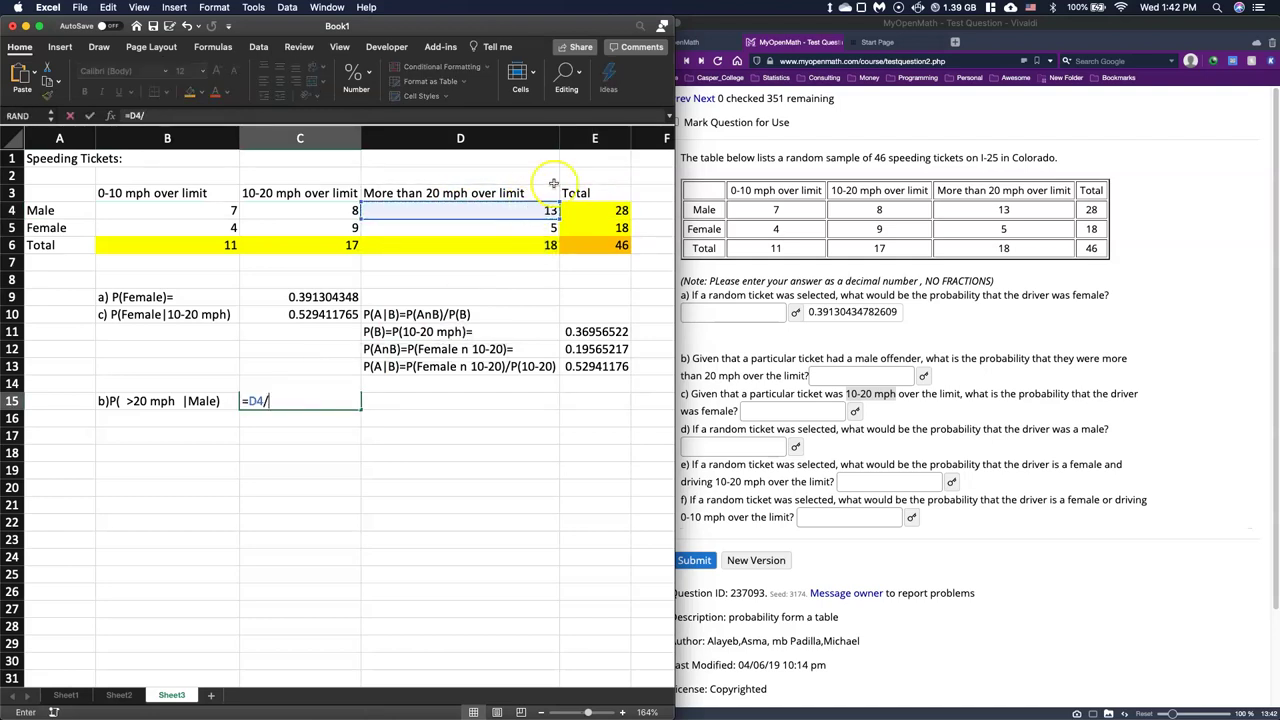
click(586, 210)
key(Return)
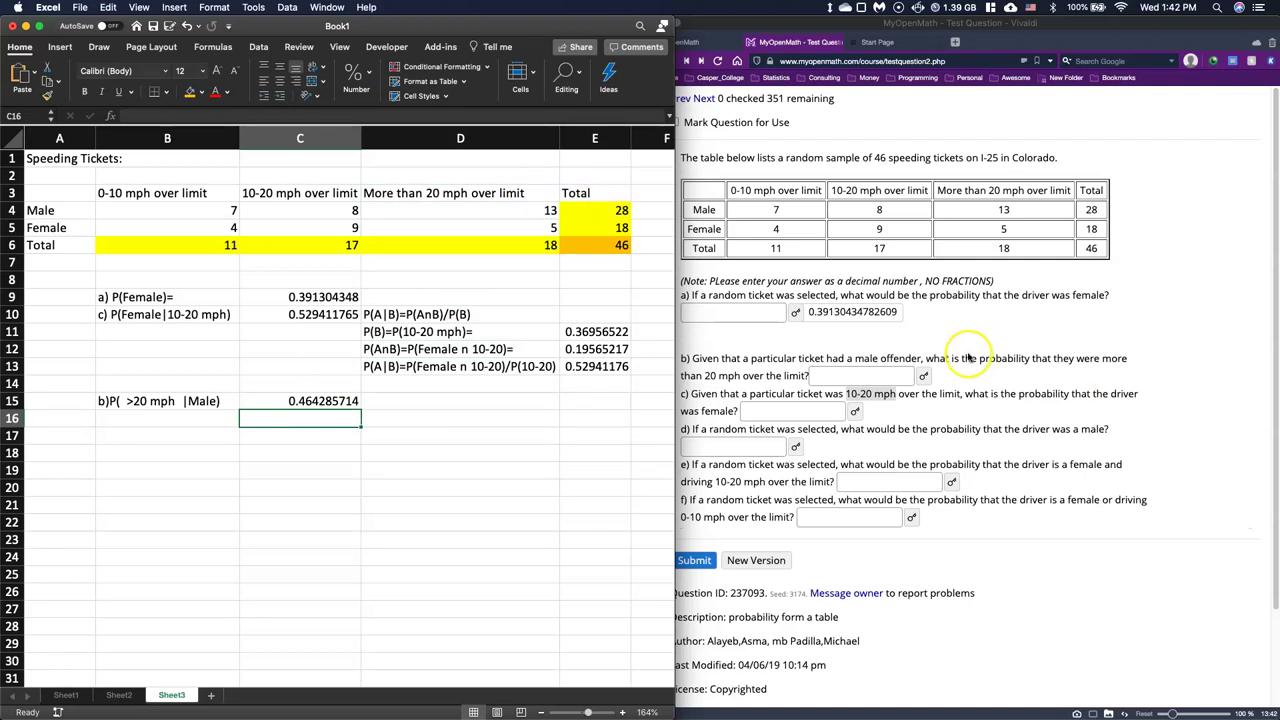
click(924, 376)
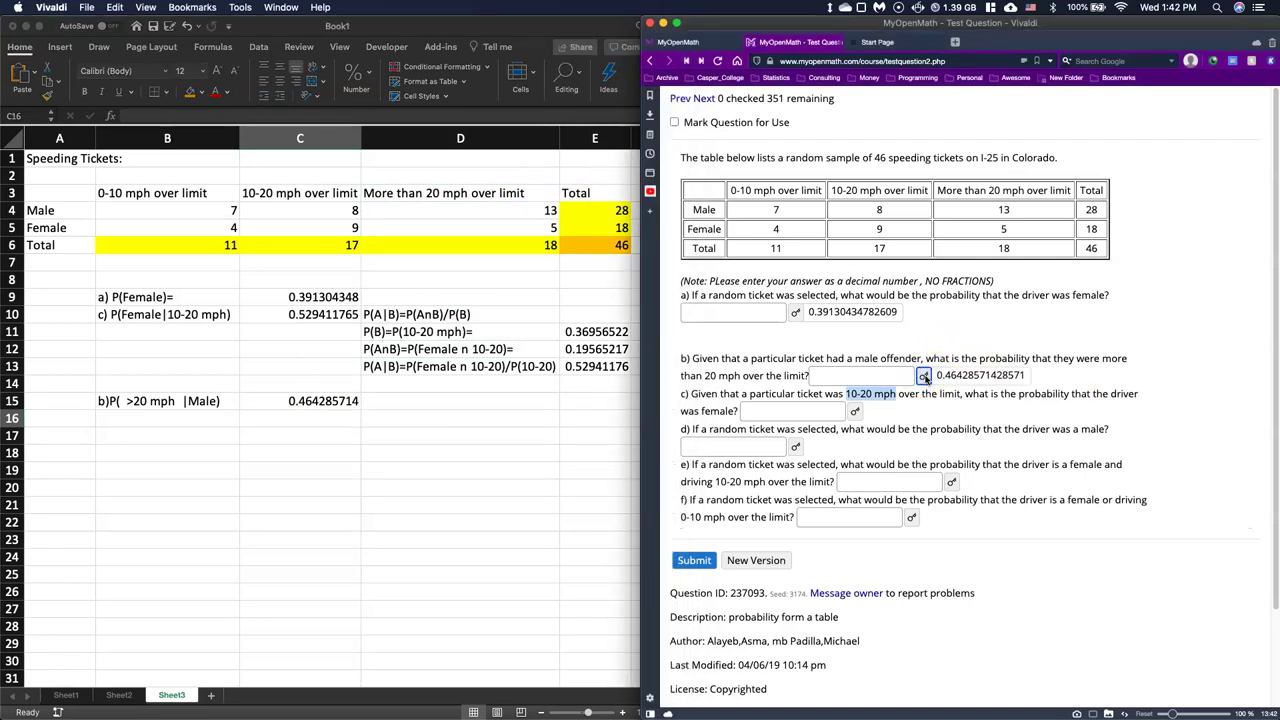
click(855, 411)
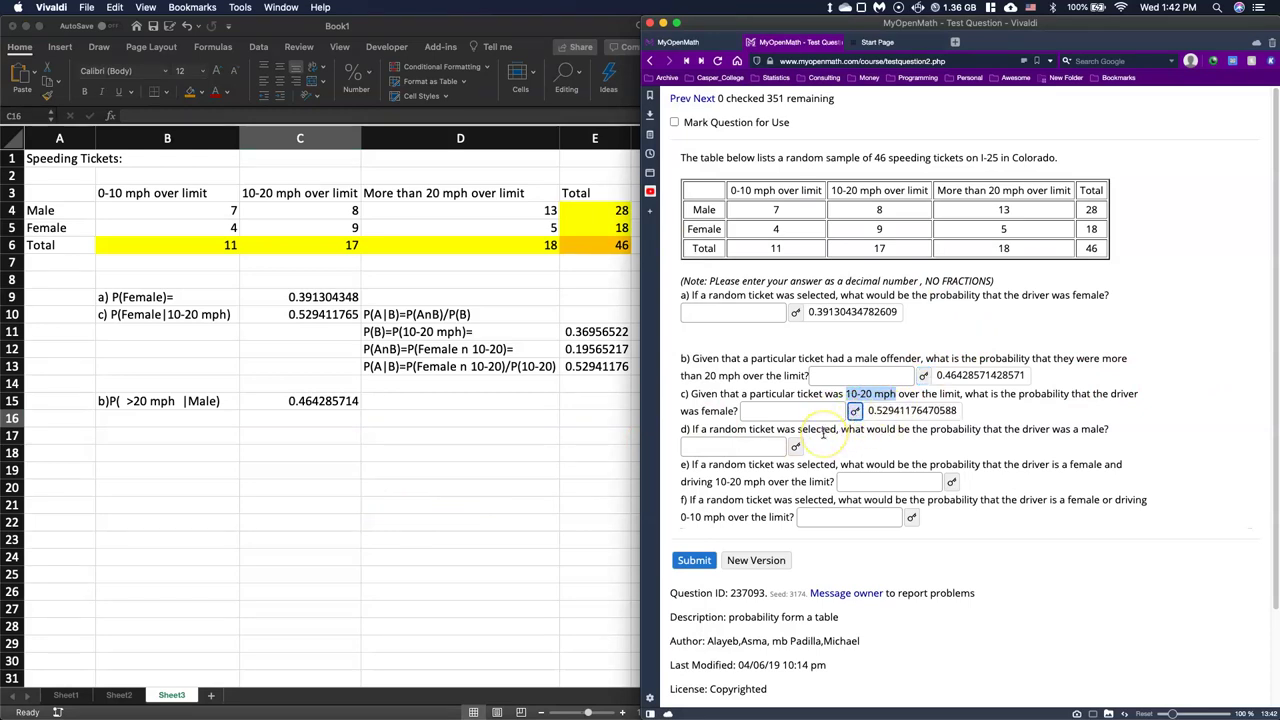
Step: Label cell B17 in the spreadsheet "d)P(Male)"
click(124, 419)
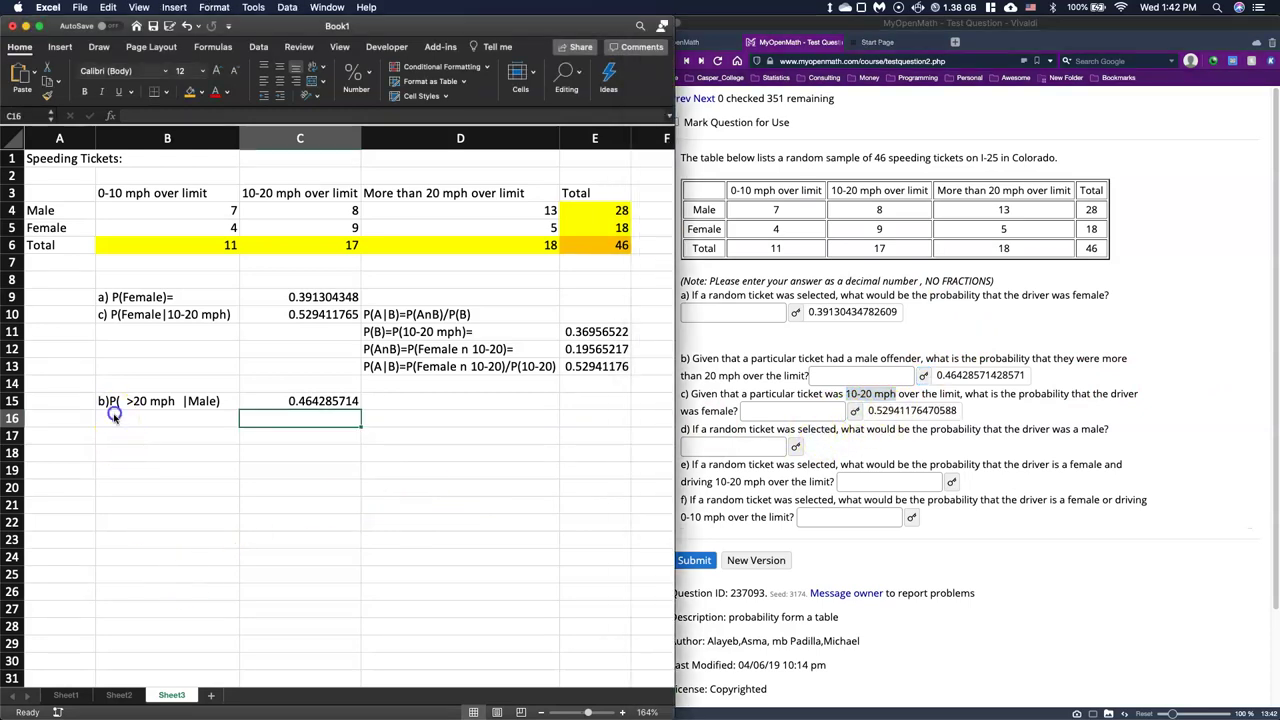
key(Down)
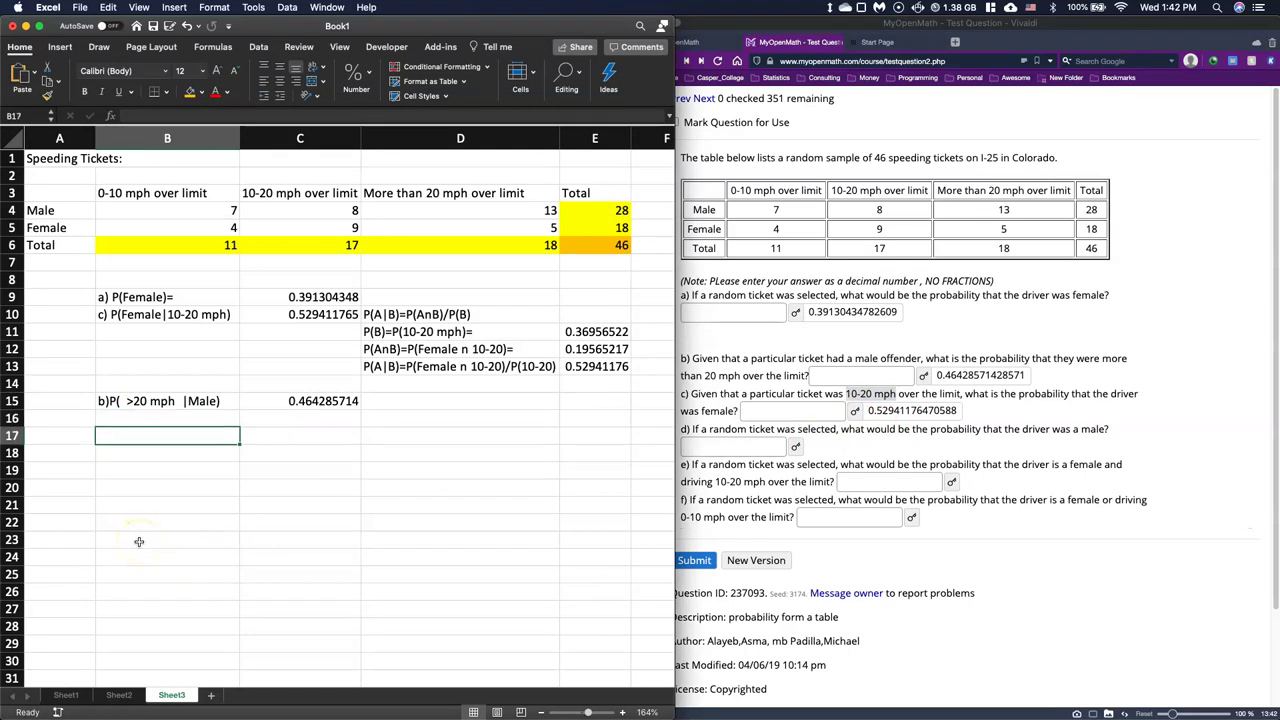
text(d))
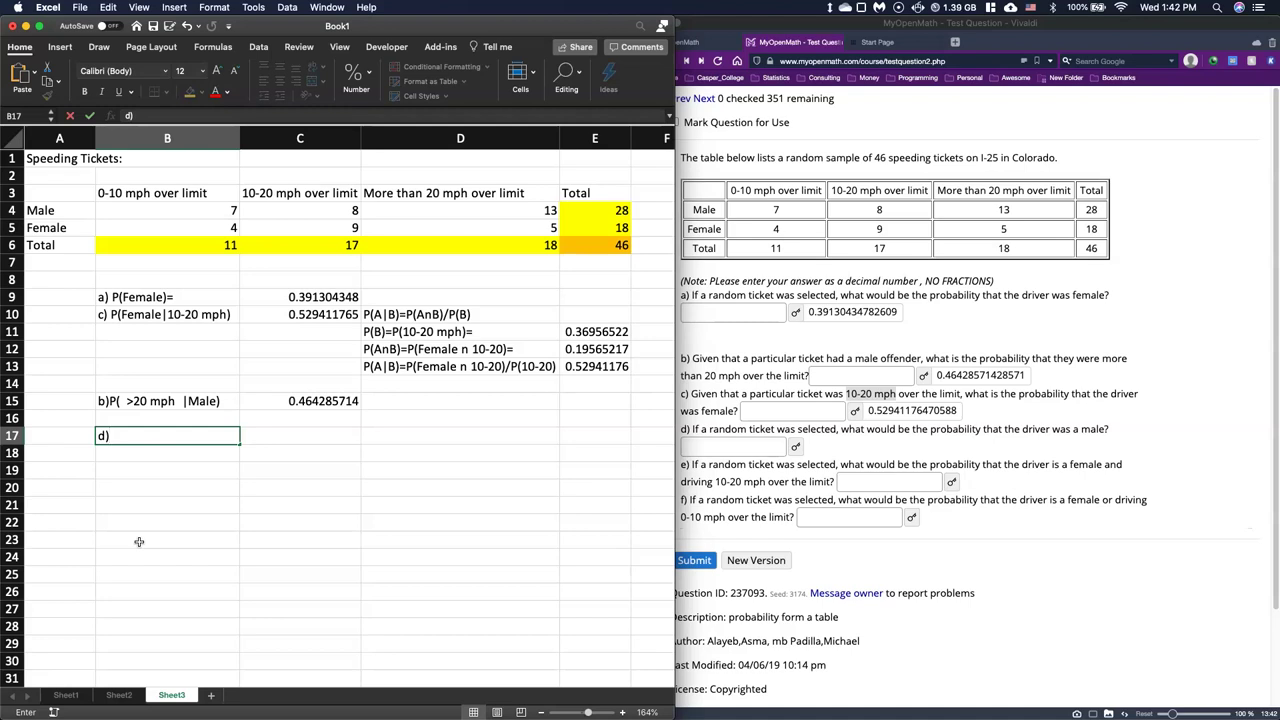
click(148, 535)
text(P(Male)
key(Tab)
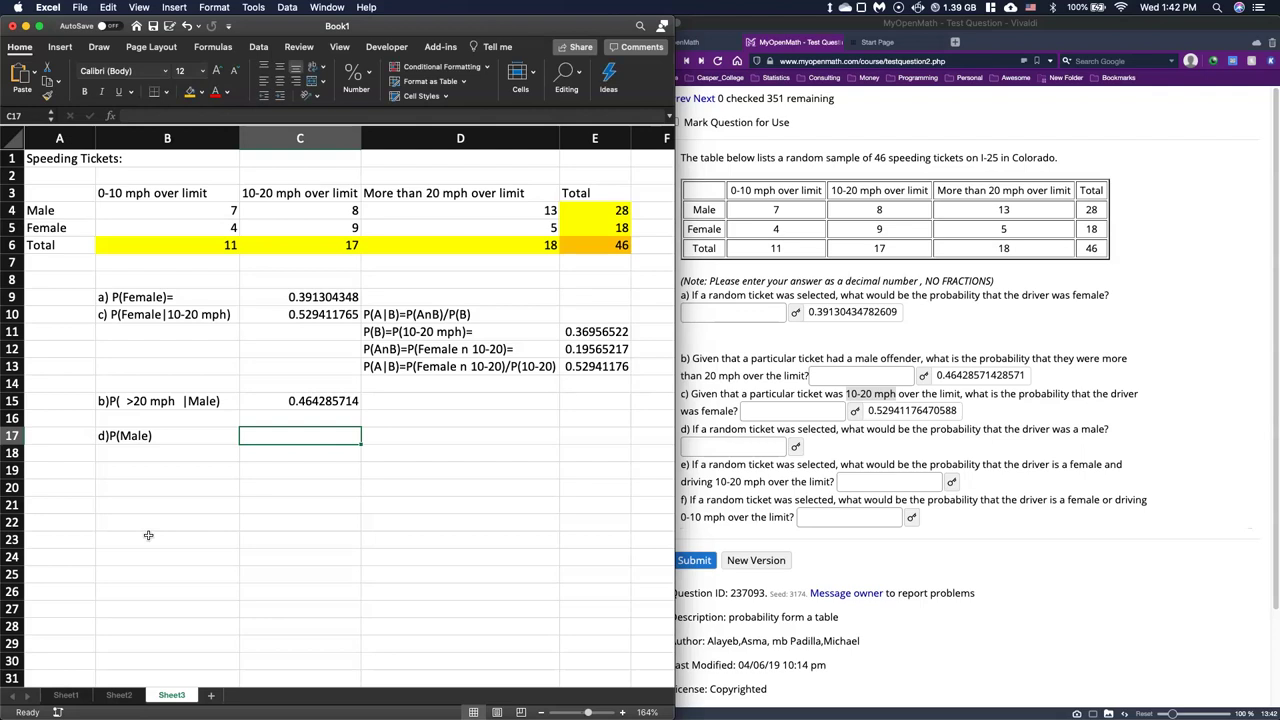
Step: Calculate P(Male) in C17 as =E4/E6, and reveal the MyOpenMath answer to part d)
text(=)
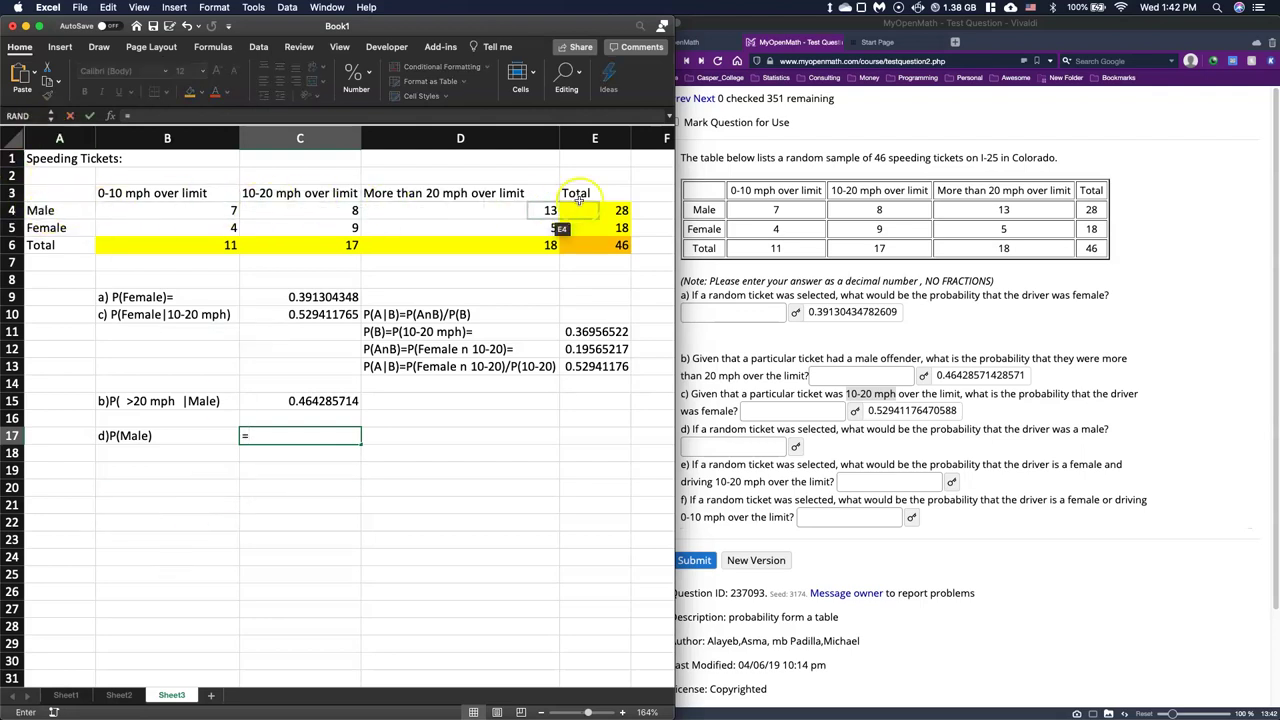
click(591, 207)
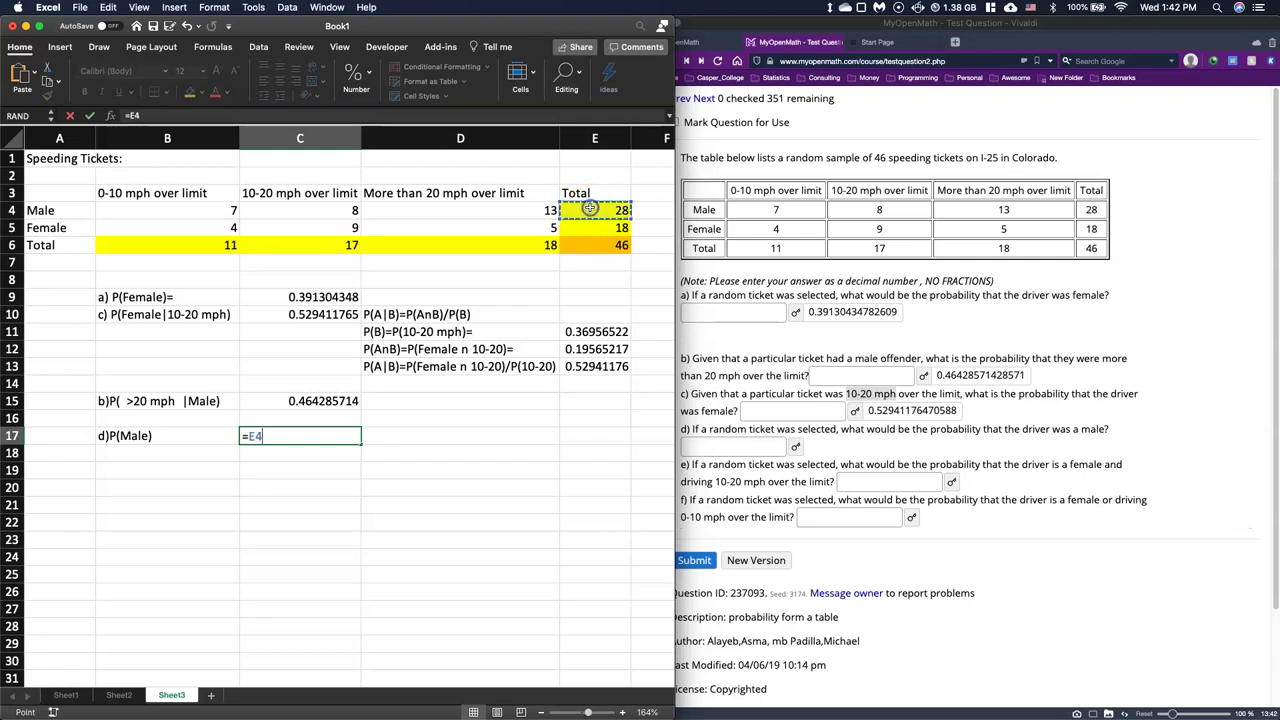
text(/)
click(600, 245)
key(Return)
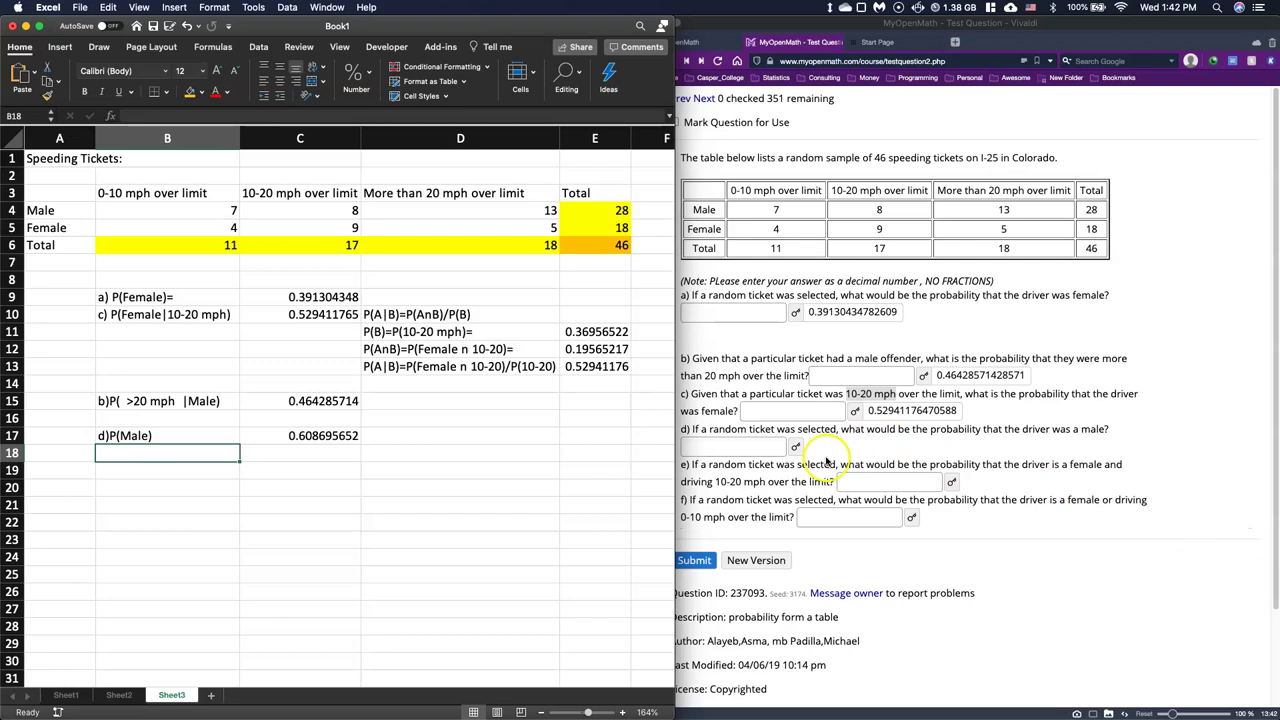
click(775, 447)
text(0.60869565217391)
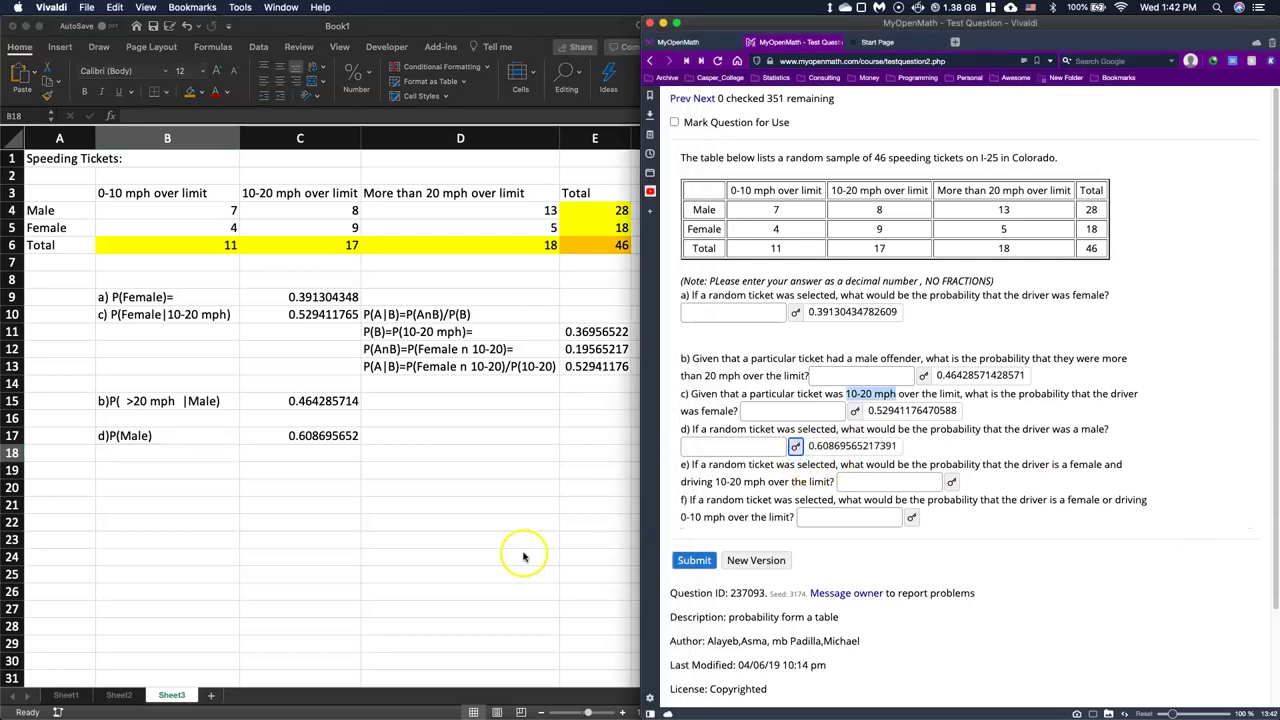
Step: Label cell B19 in the spreadsheet "e) P(Female n 10-20)"
click(100, 456)
click(112, 470)
text(e))
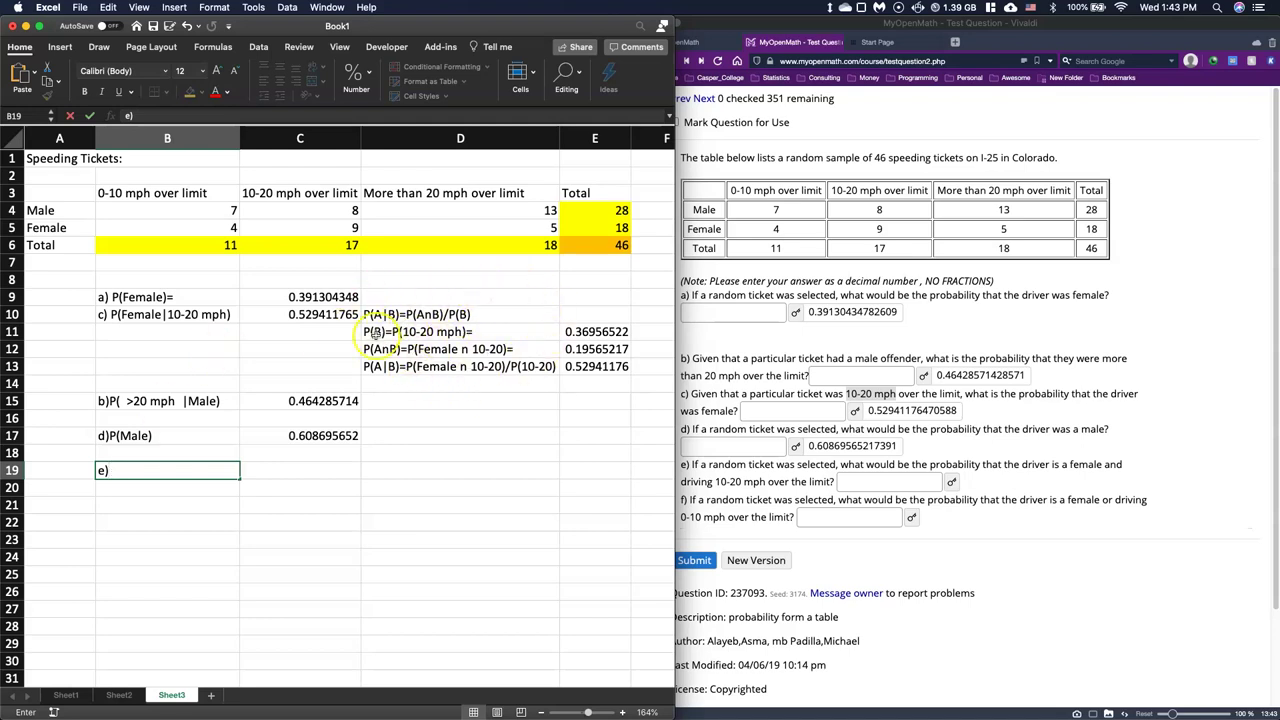
text(P(Female)
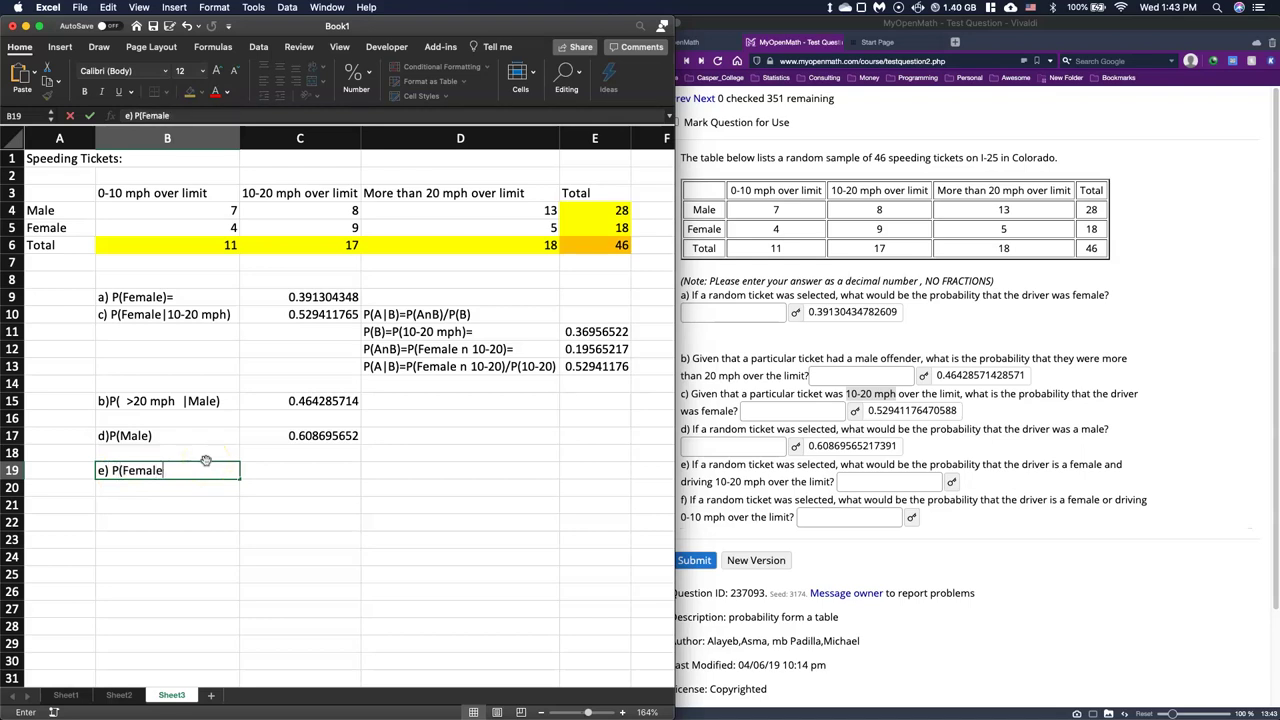
text( n 10-20))
key(Tab)
Step: Calculate the intersection probability in C19 as =C5/E6, and reveal the MyOpenMath answer to part e)
text(=)
click(311, 229)
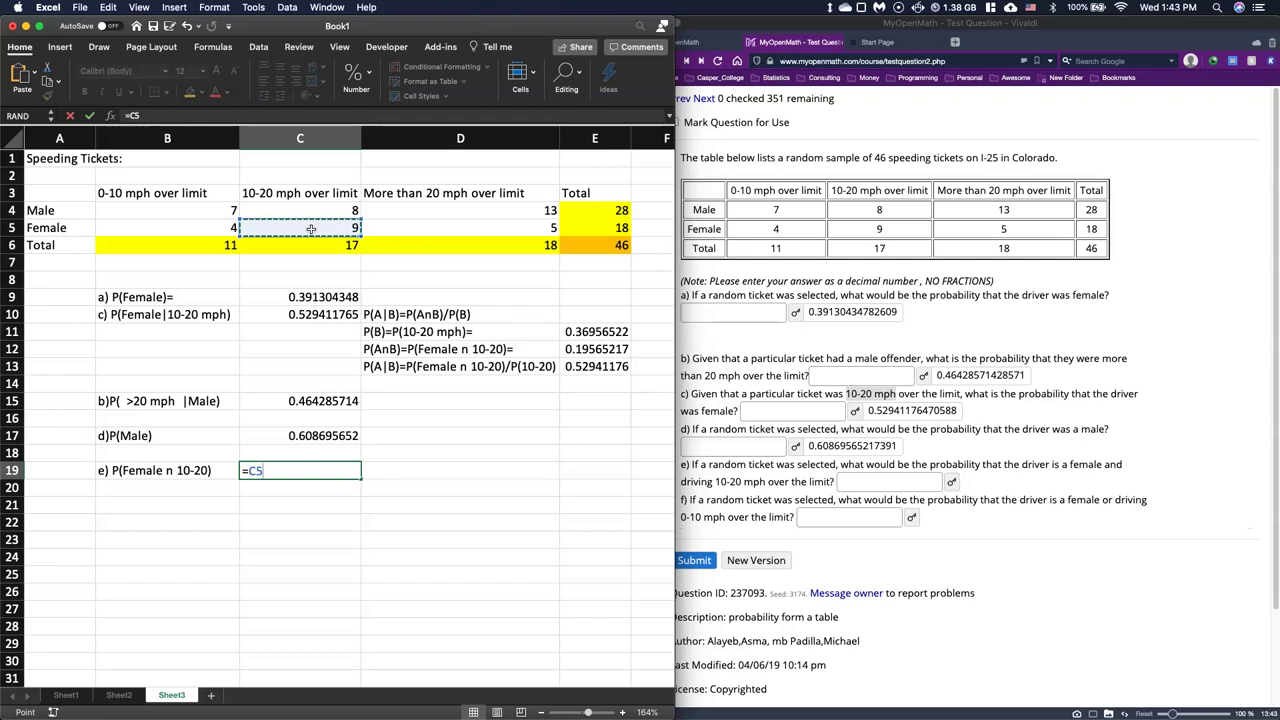
text(/)
click(613, 251)
key(Return)
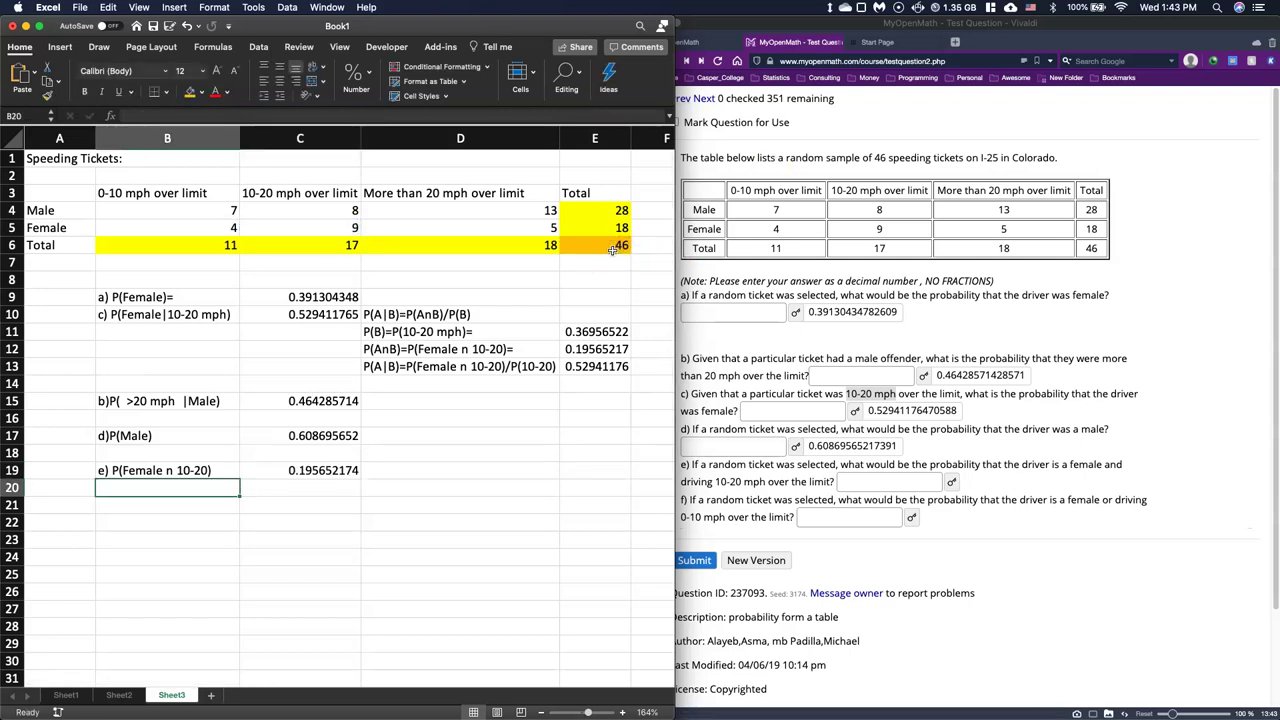
click(952, 482)
click(952, 482)
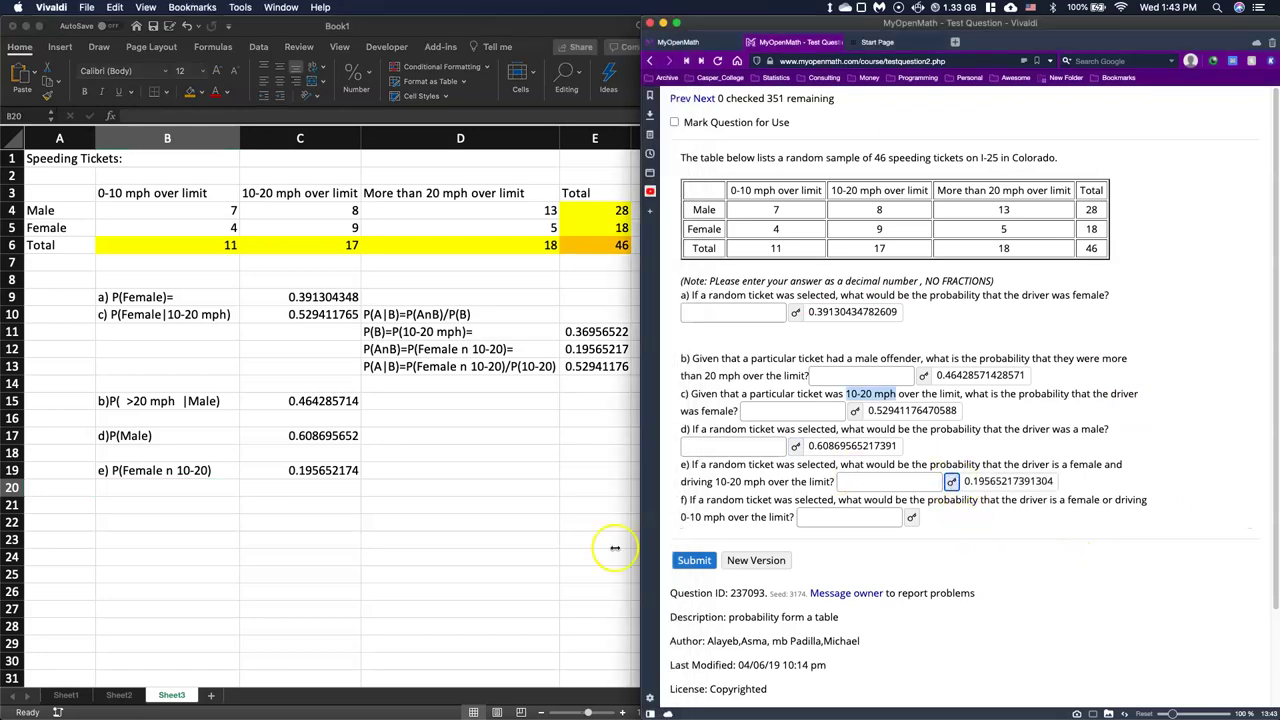
Step: Label cell B21 in the spreadsheet "f) P(Female U 0-10)"
click(110, 507)
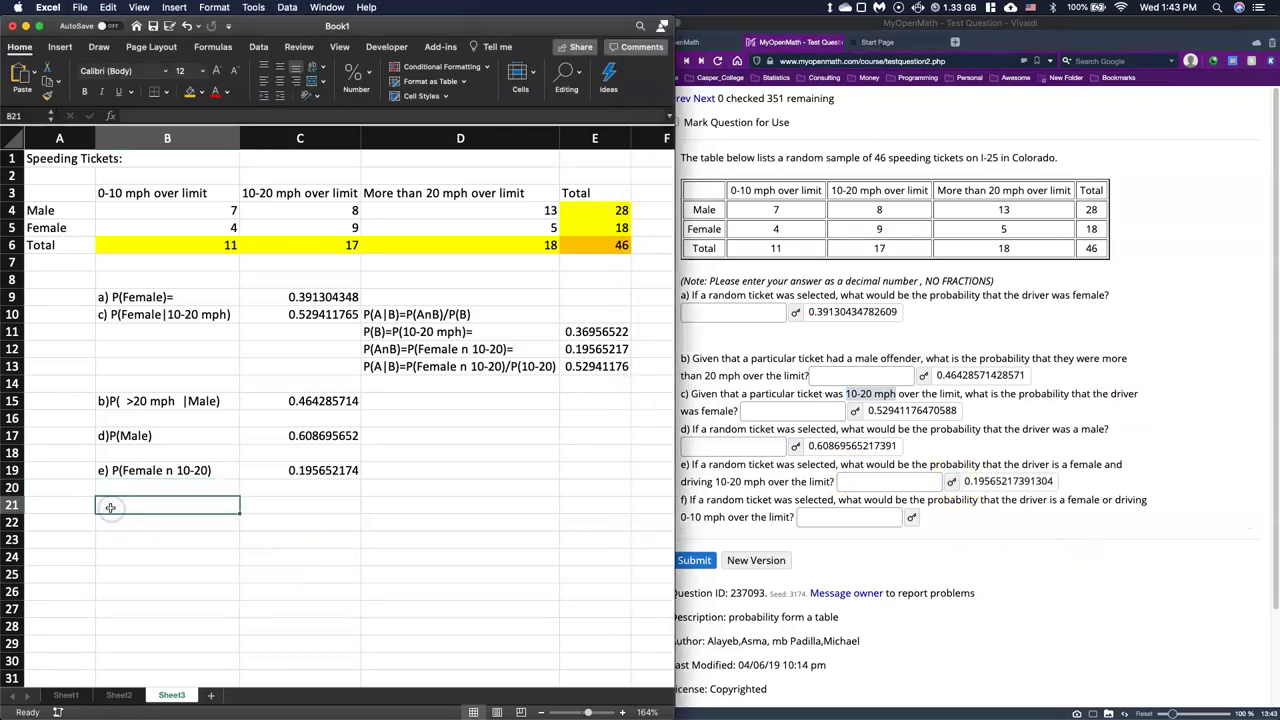
text(f))
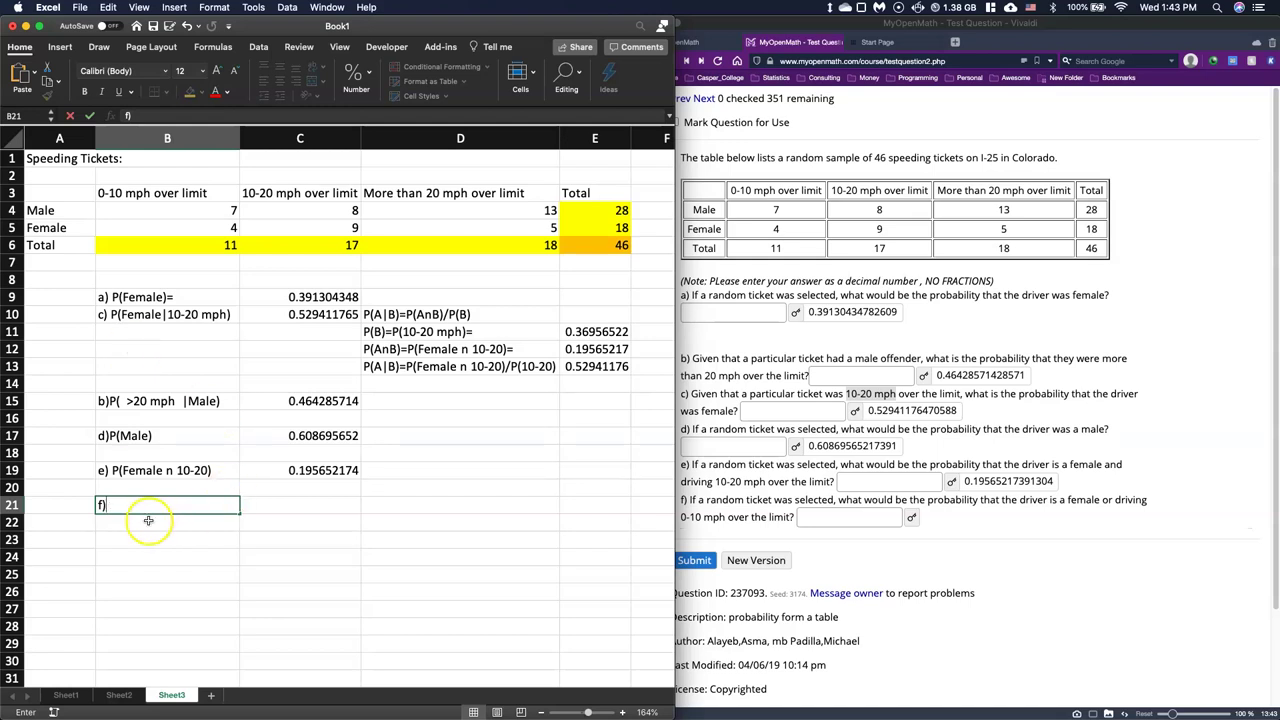
text(P))
text(Female U 10-)
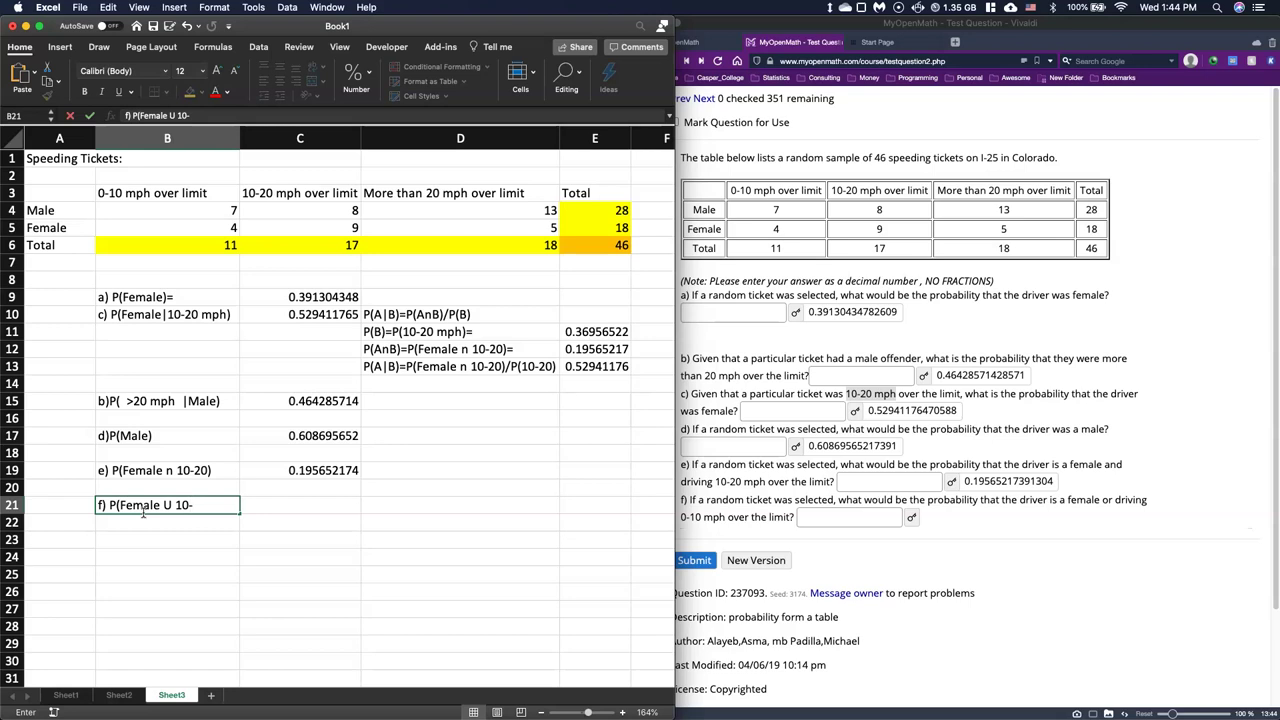
key(BackSpace)
key(BackSpace)
key(BackSpace)
text(0-10))
click(268, 502)
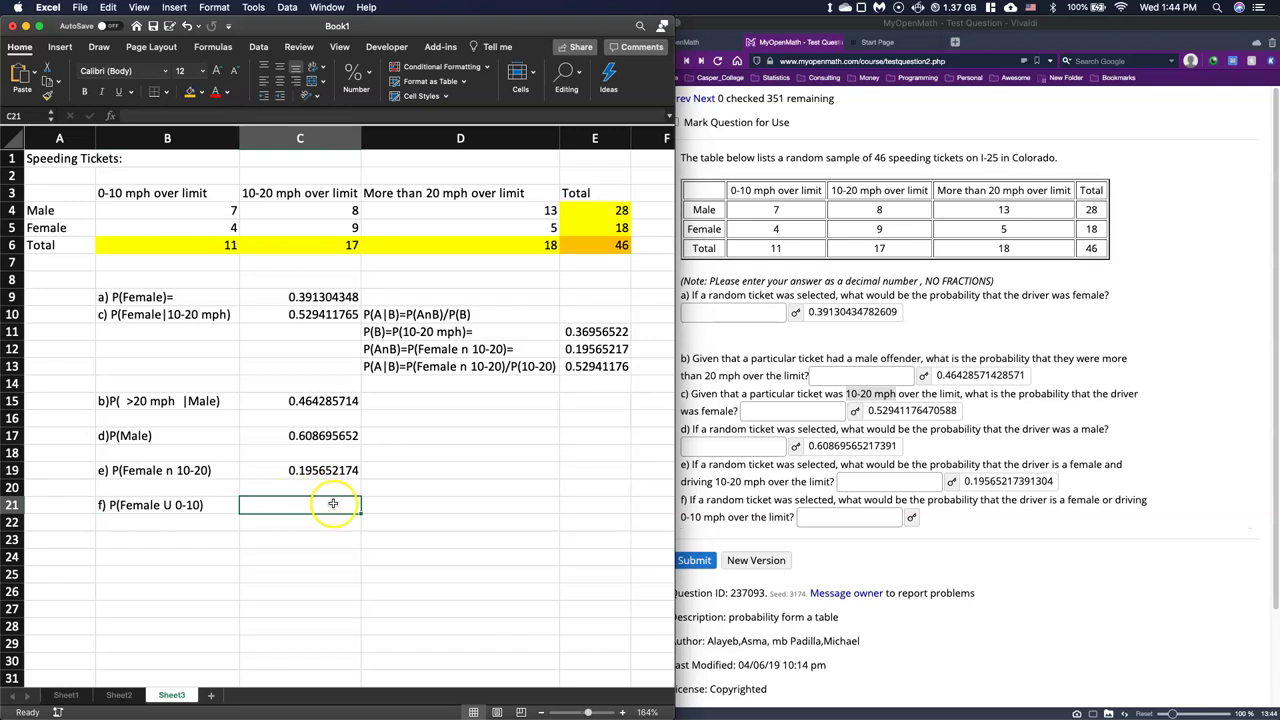
Step: Write the union rule "P(A U B) = P(A)+P(B)-P(A n B)" in cell D21
click(389, 507)
text(P()
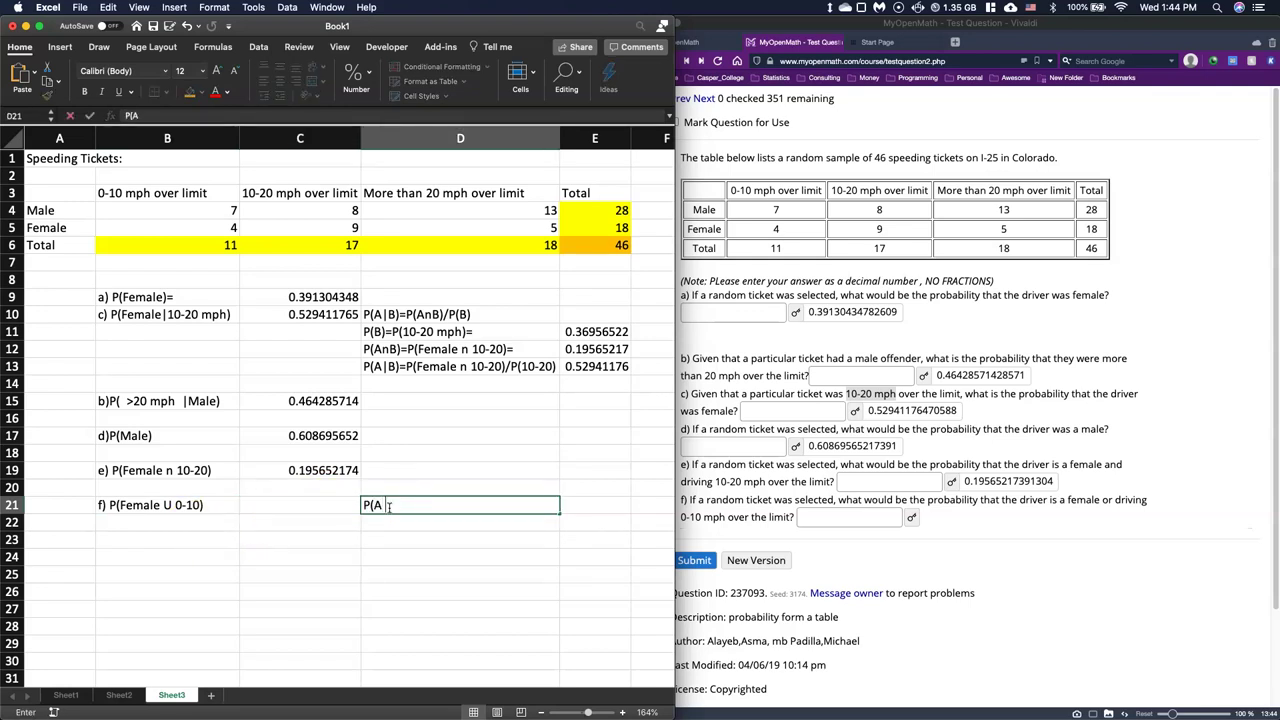
text(A U B) = P(A)+P(B)-P(A n B)
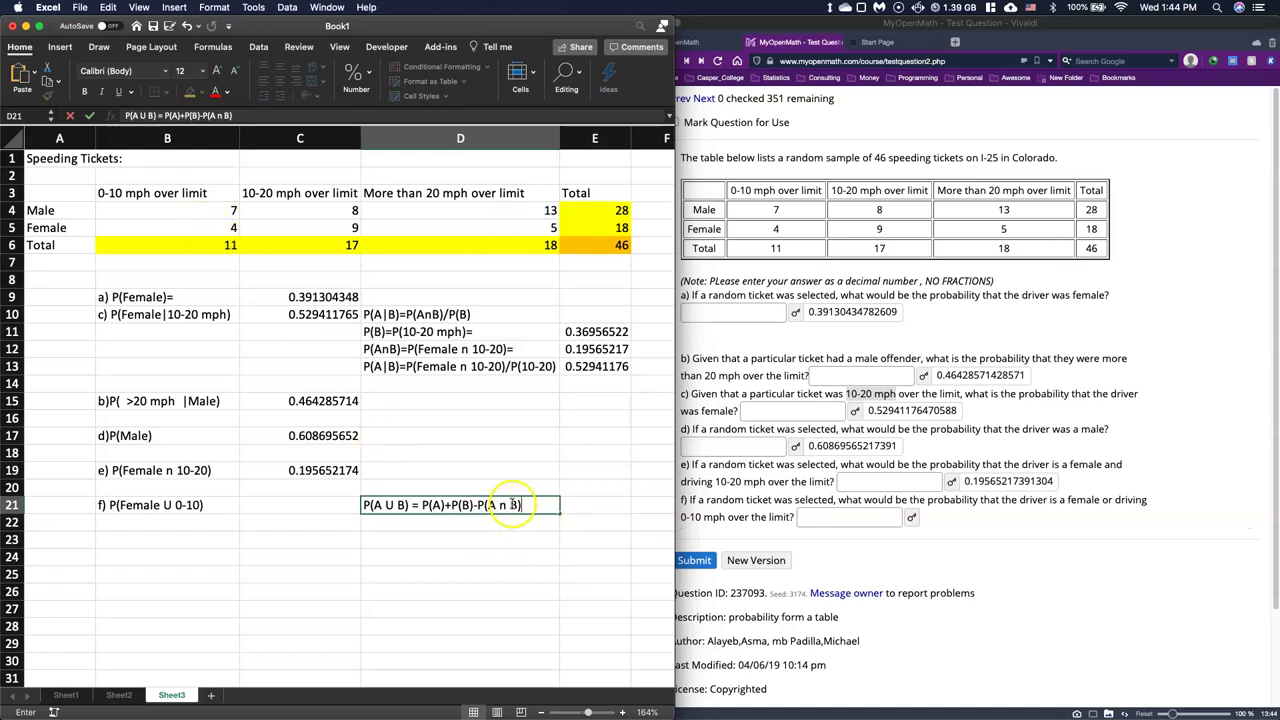
click(406, 527)
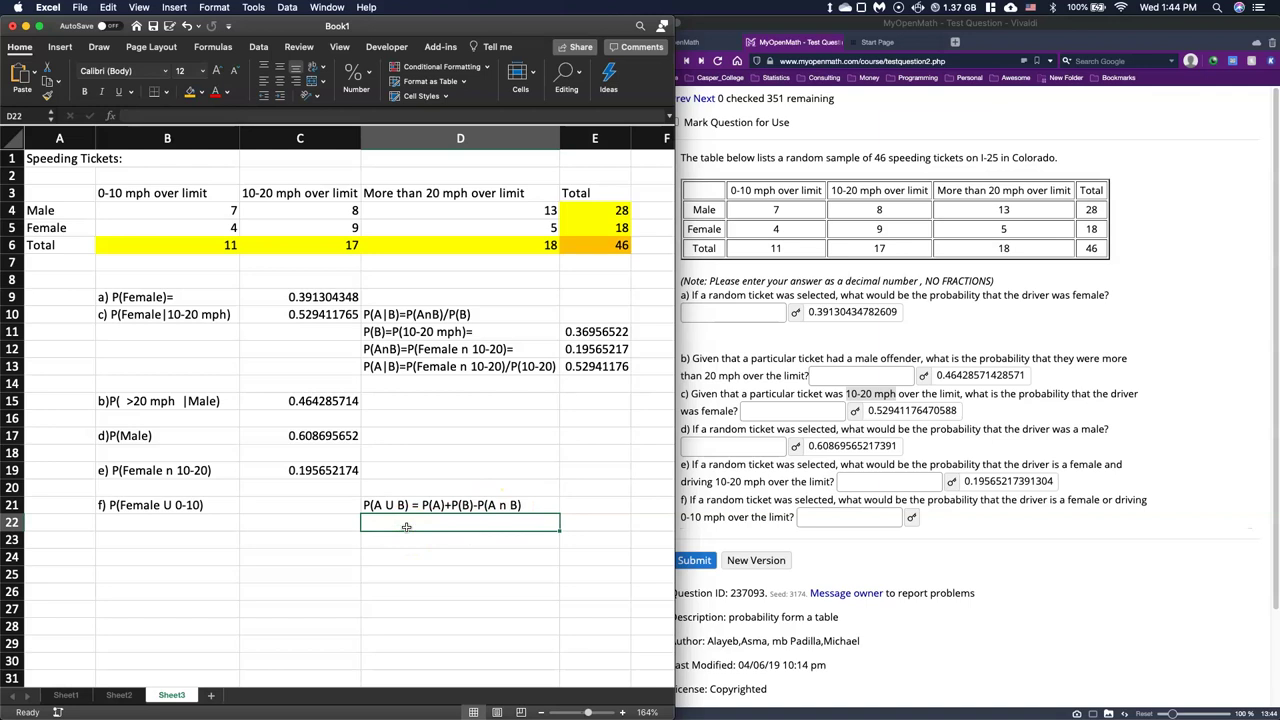
Step: Label cells D22 to D24 "P(Female)", "P(0-10)" and "P(Female n 0-10)"
key(ctrl+apostrophe)
key(BackSpace)
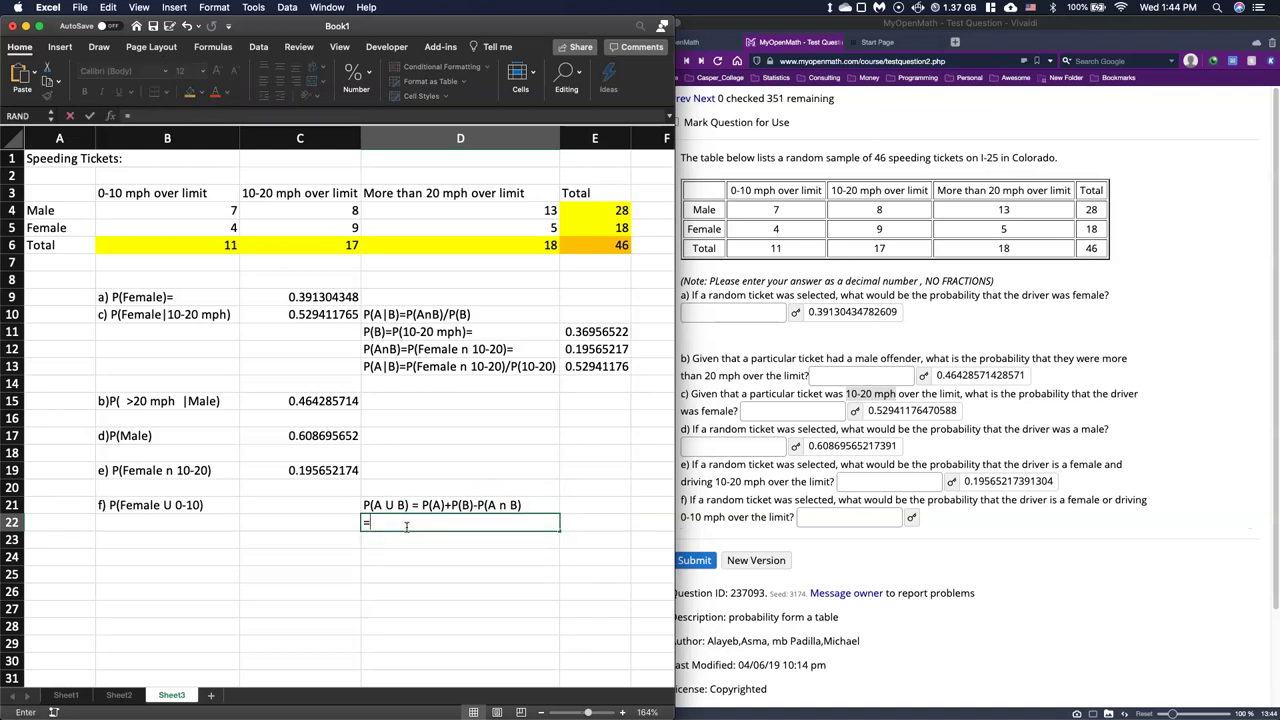
key(BackSpace)
text(P)
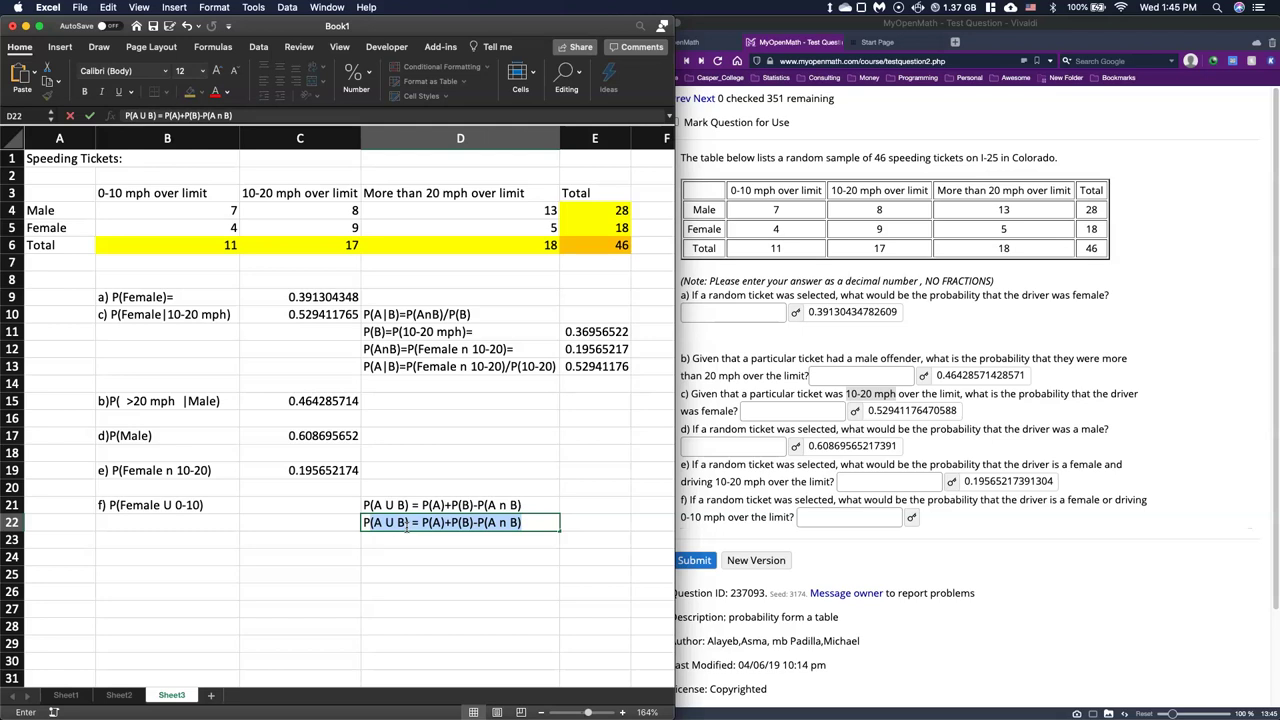
text((Fema)
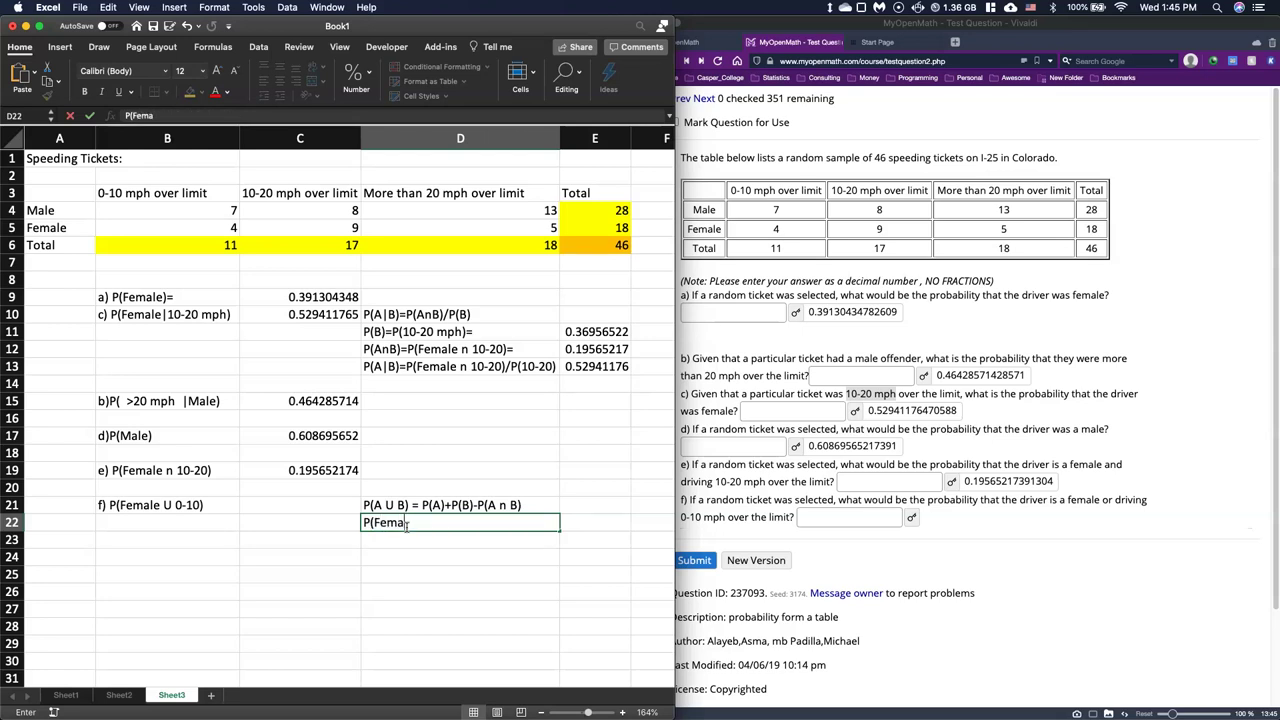
text(le))
key(Return)
text(P()
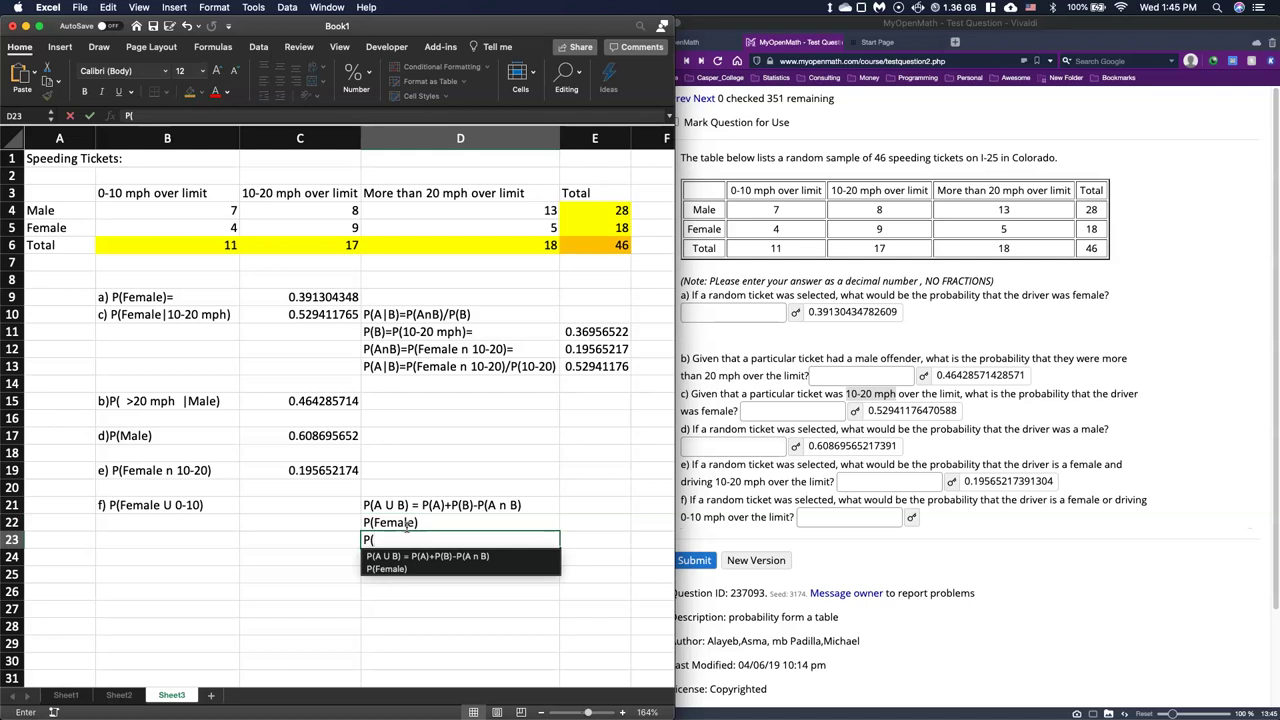
text(0-10)
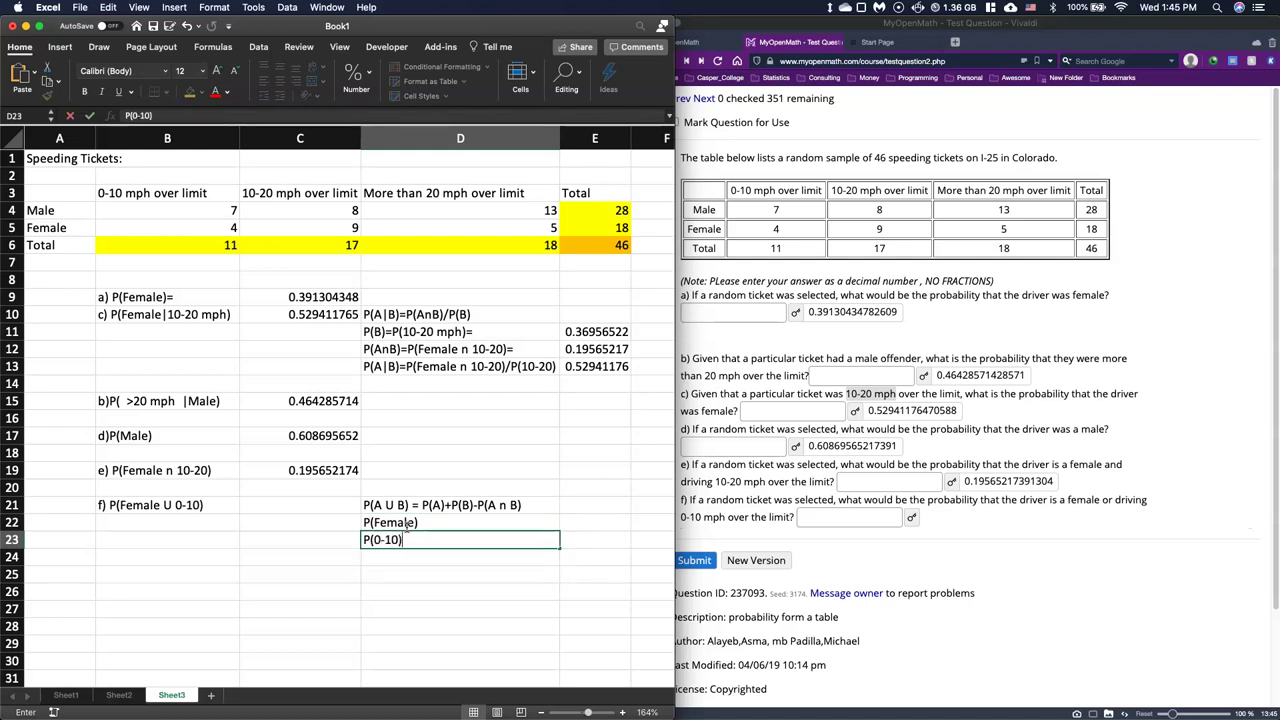
key(Return)
text(P()
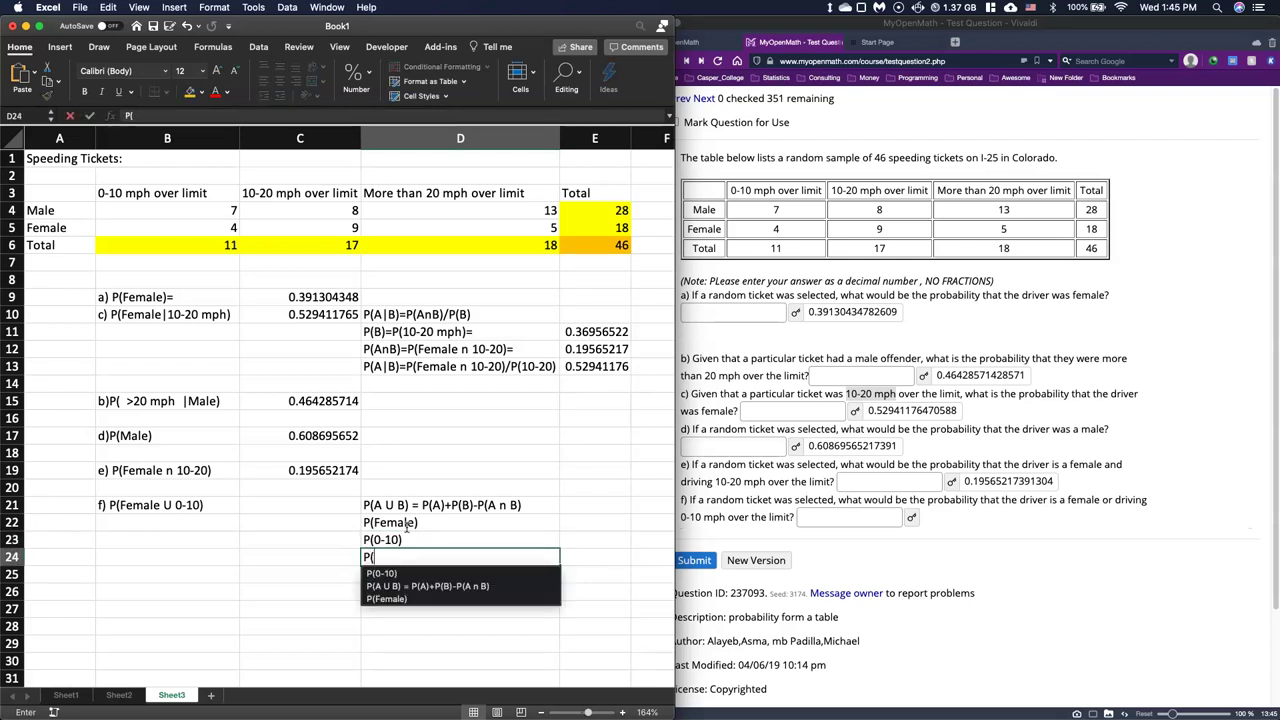
text(Female n 0-10)
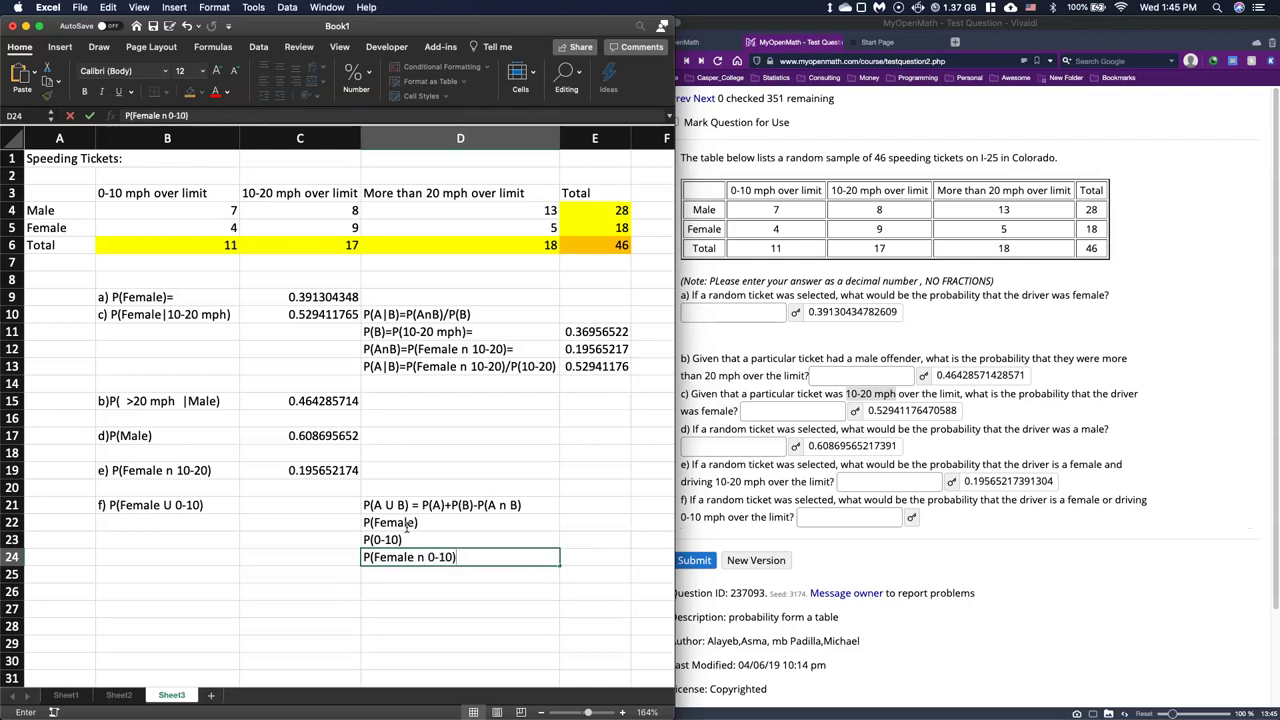
click(374, 612)
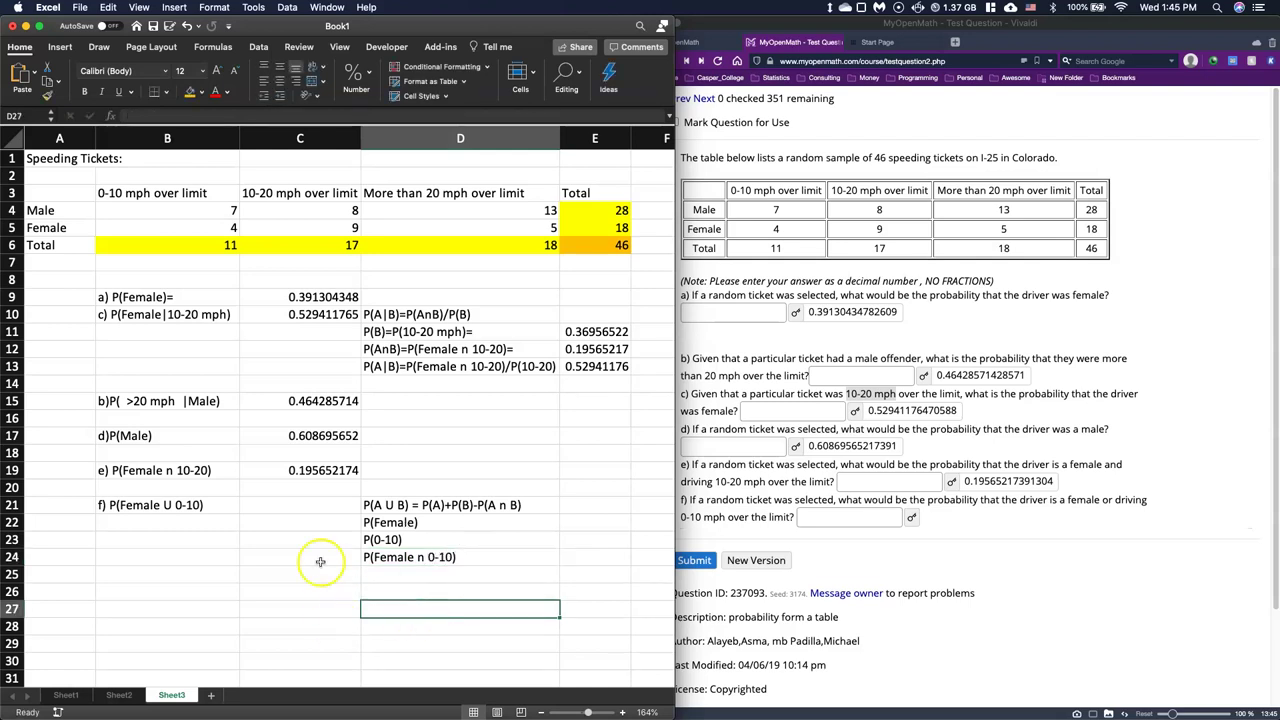
Step: Calculate P(Female) in E22 as =E5/E6
click(543, 523)
click(590, 523)
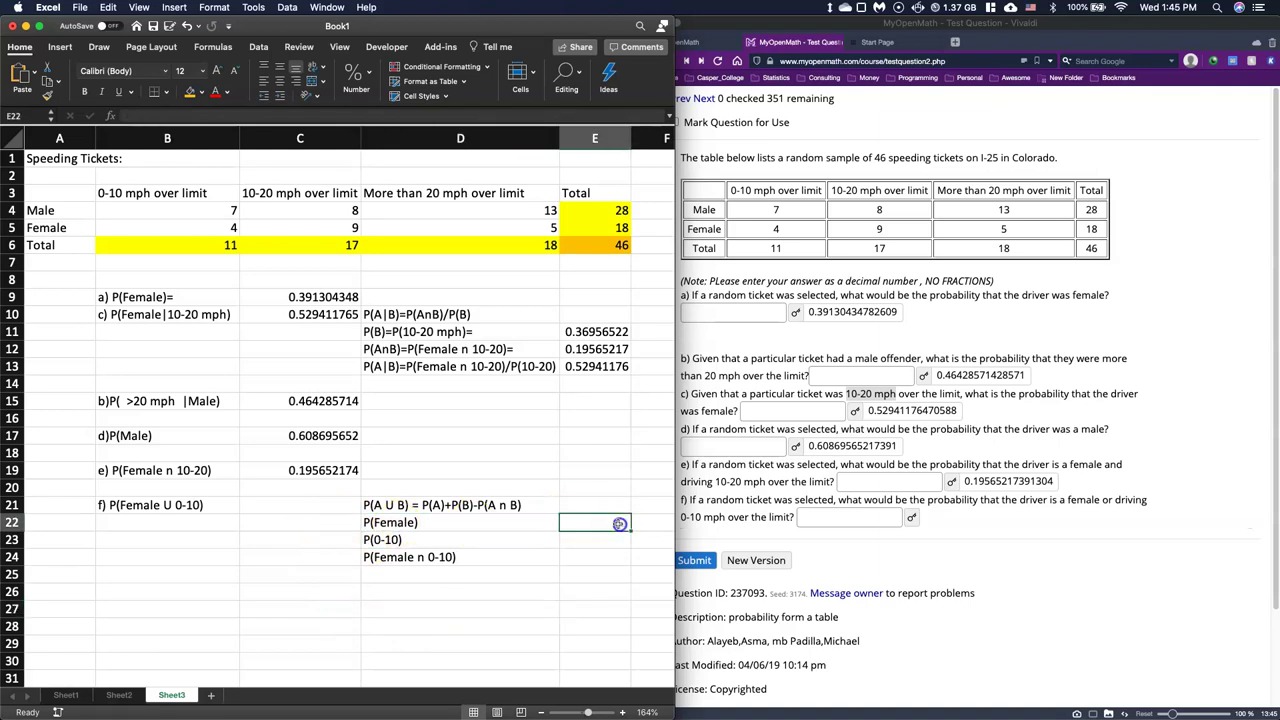
text(=)
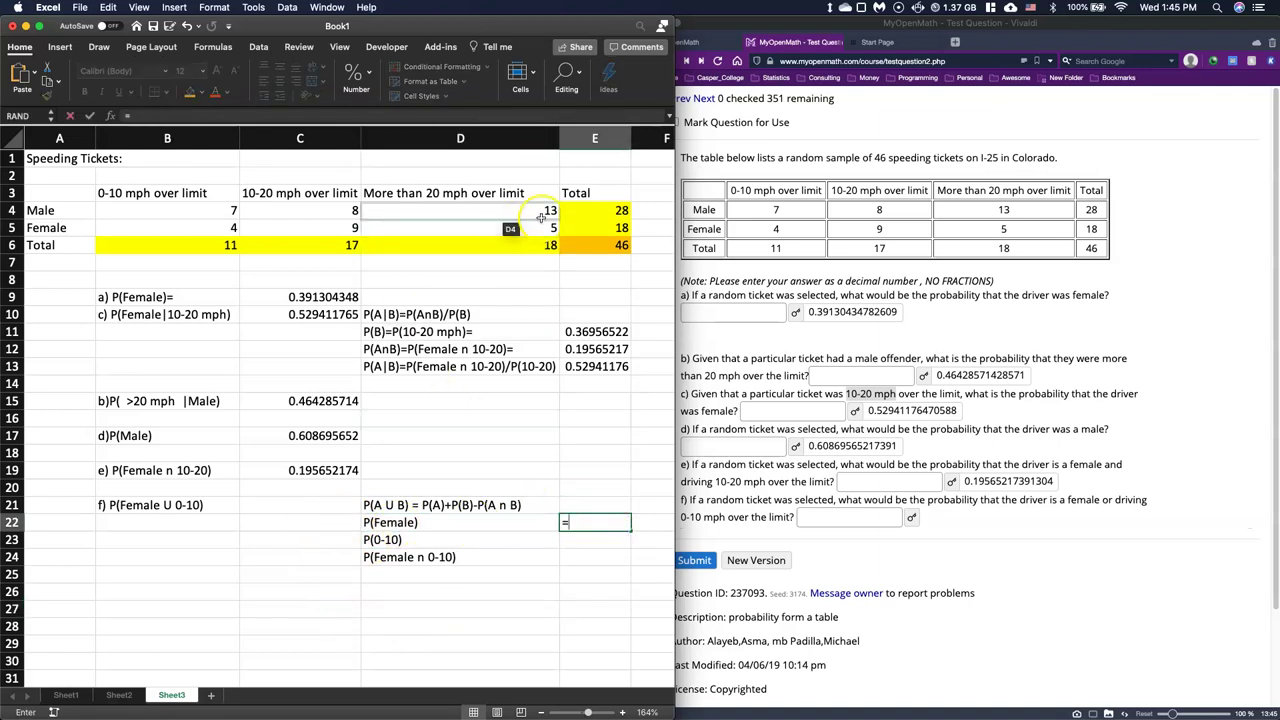
click(593, 230)
text(/)
click(608, 246)
key(Return)
Step: Calculate P(0-10) in E23 as =B6/E6
text(=)
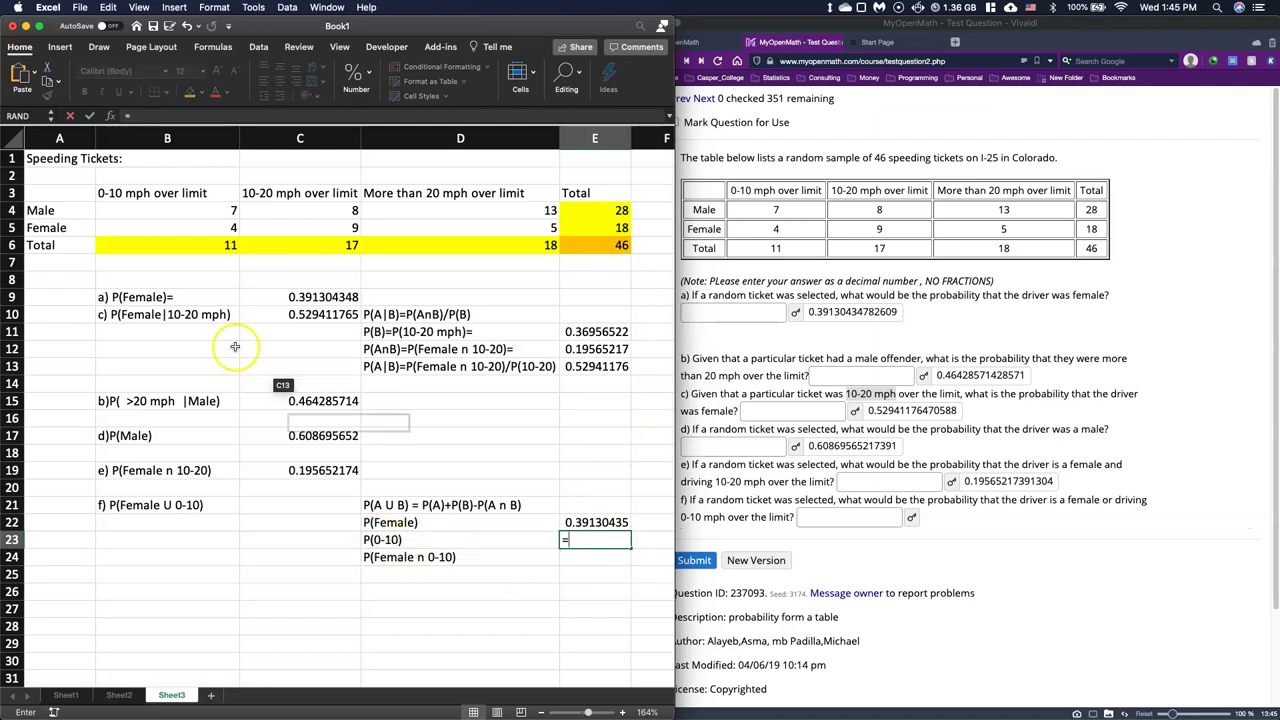
click(192, 247)
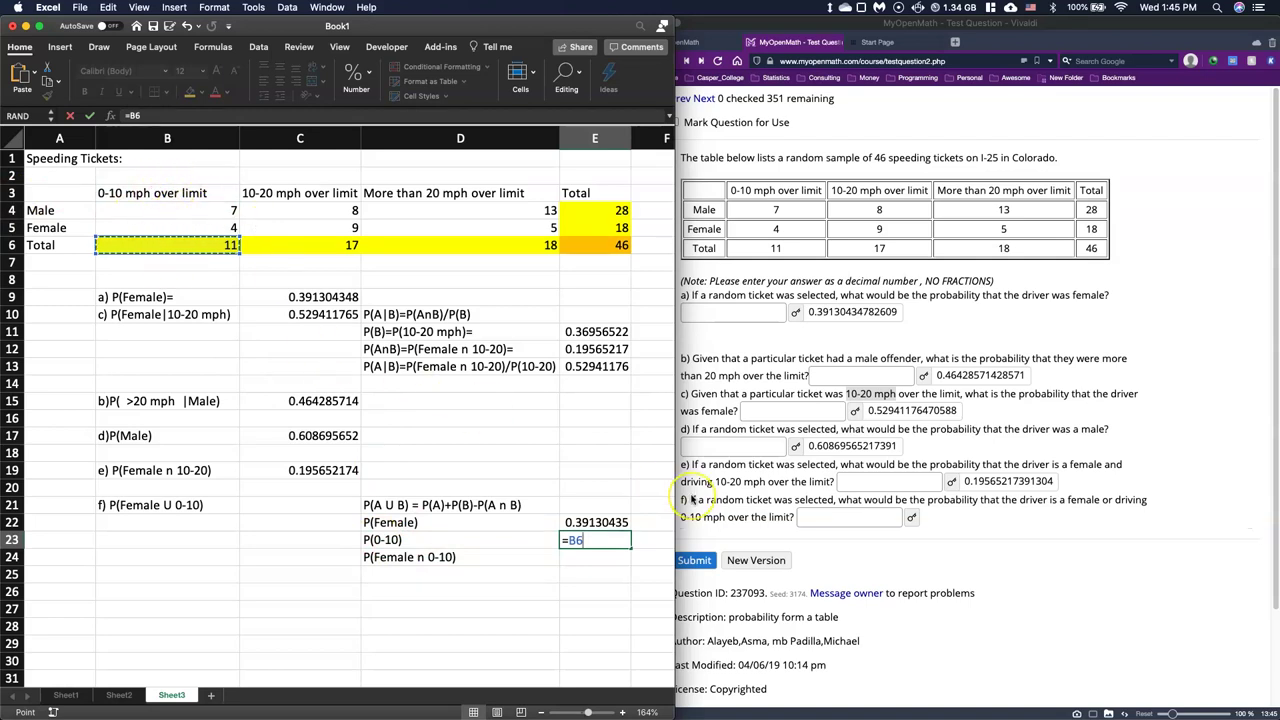
text(/)
click(622, 248)
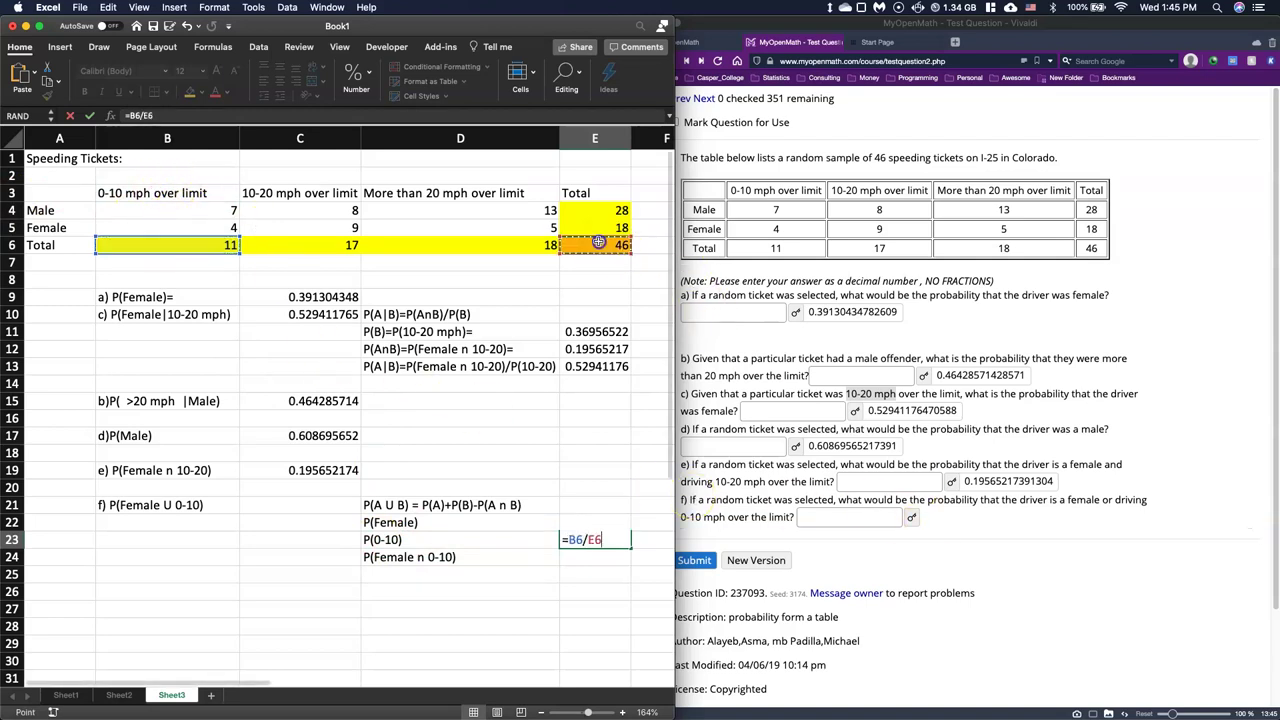
key(Return)
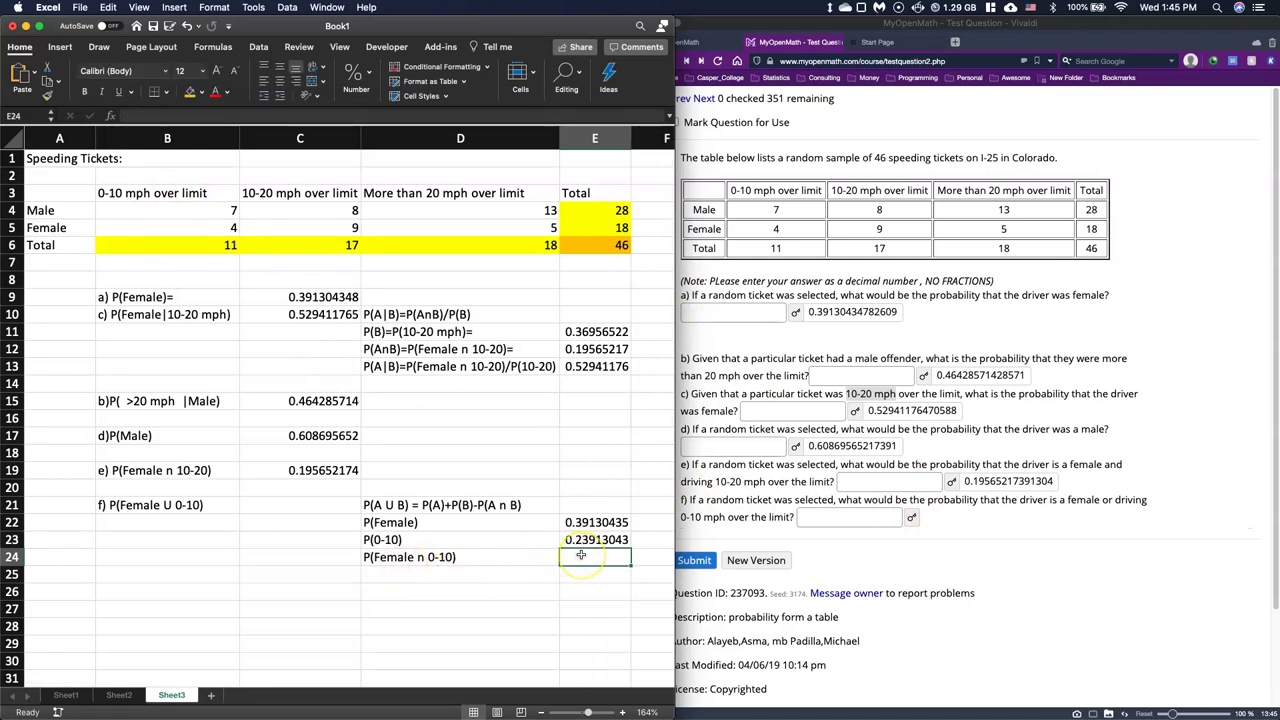
Step: Calculate the intersection probability P(Female n 0-10) in E24 as =B5/E6
text(=)
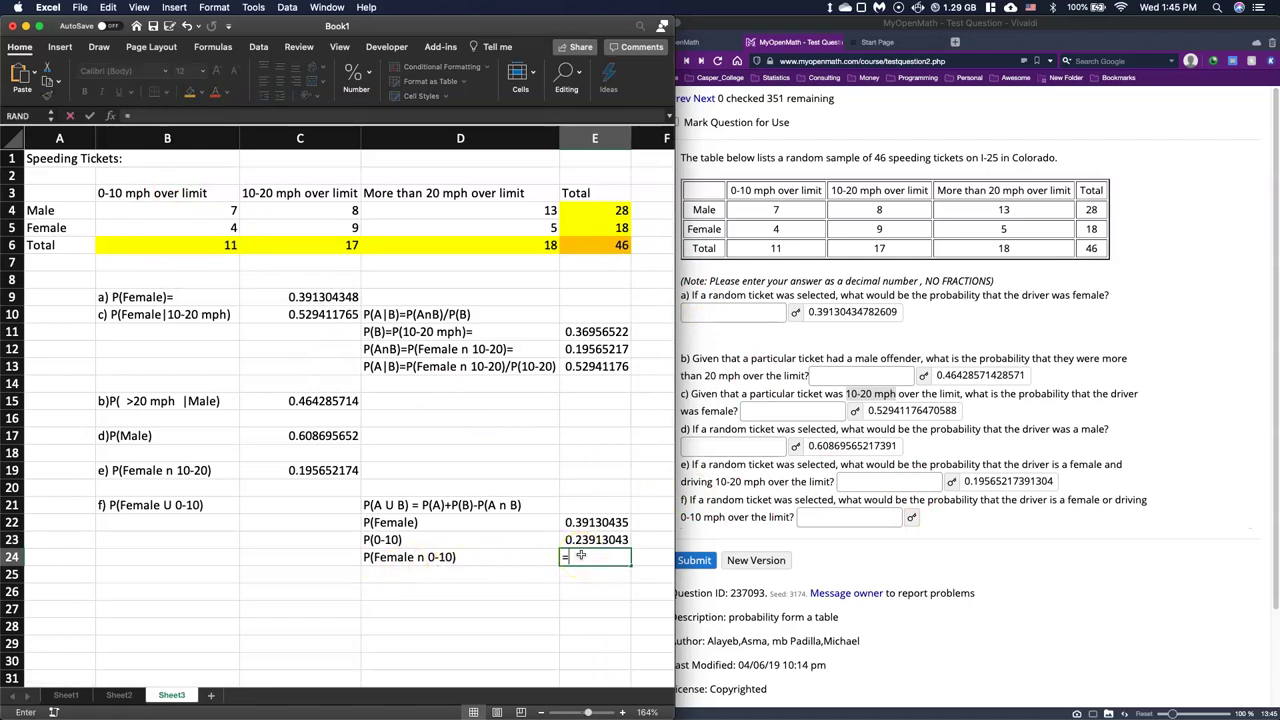
click(189, 227)
text(=)
click(622, 248)
key(Return)
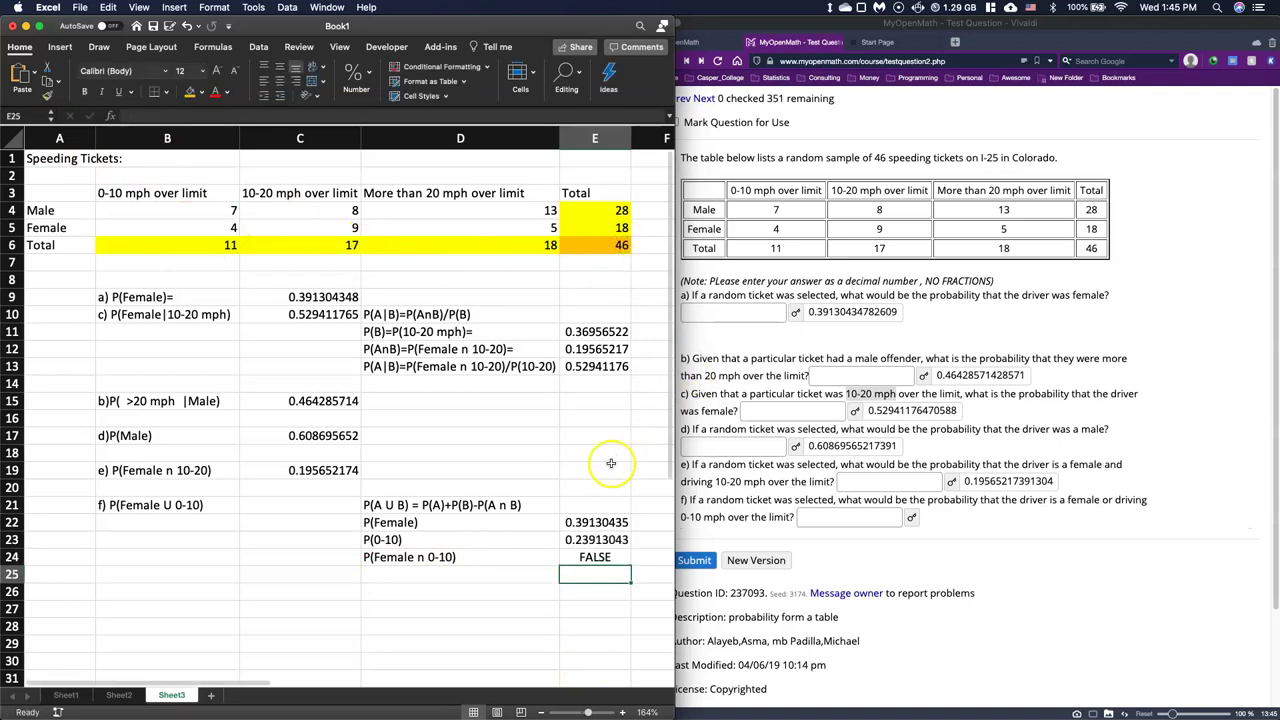
double_click(595, 557)
key(BackSpace)
text(/)
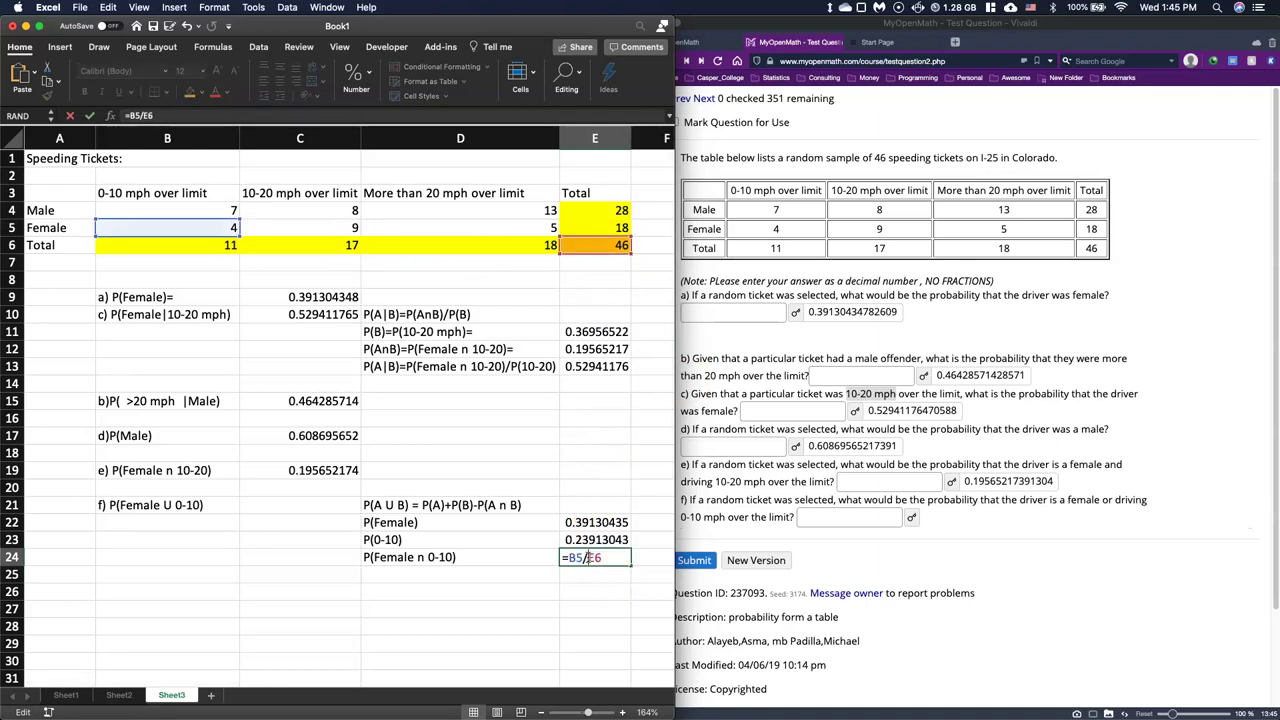
key(Return)
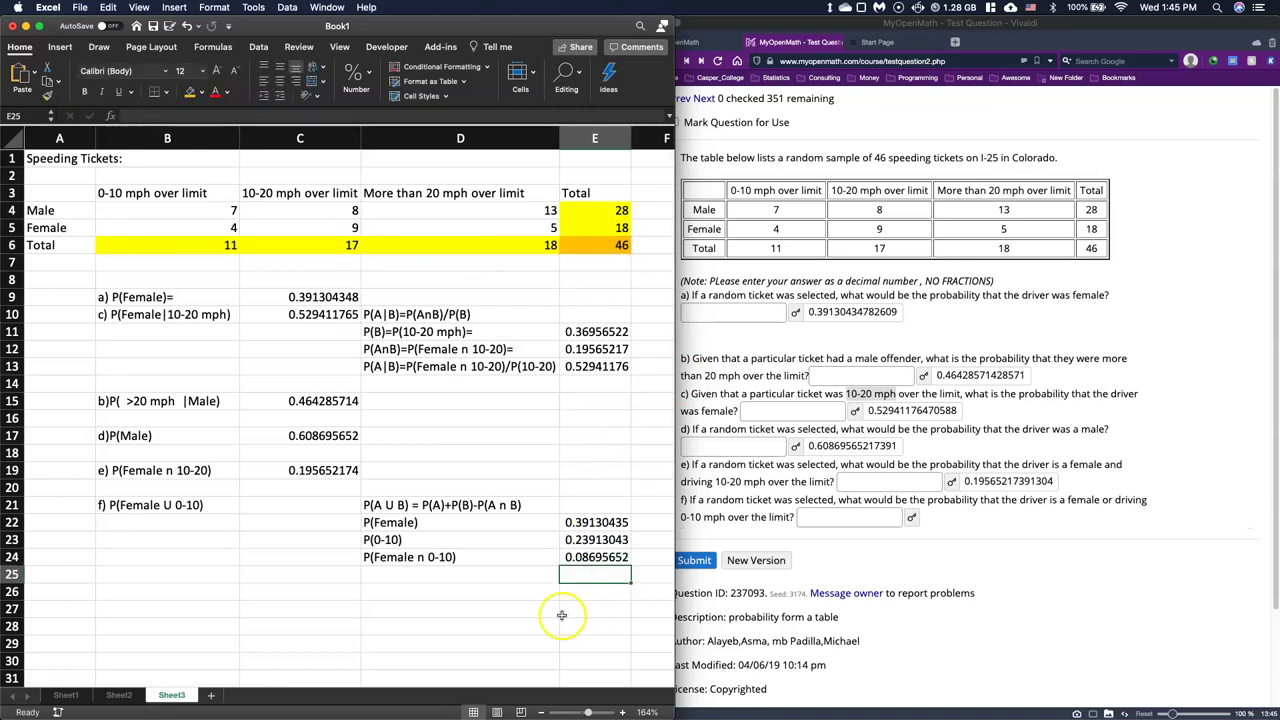
Step: Copy the text "P(Female U 0-10)" from the part f) label in B21 into D25
click(414, 573)
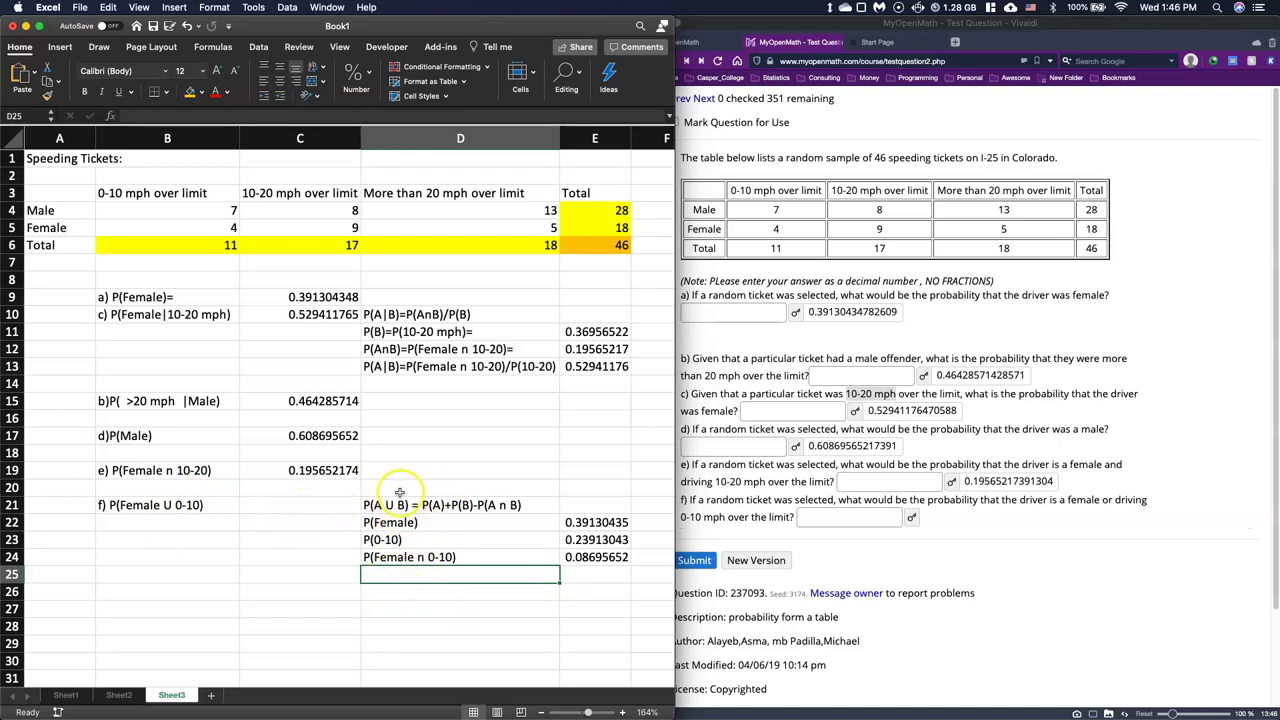
click(174, 504)
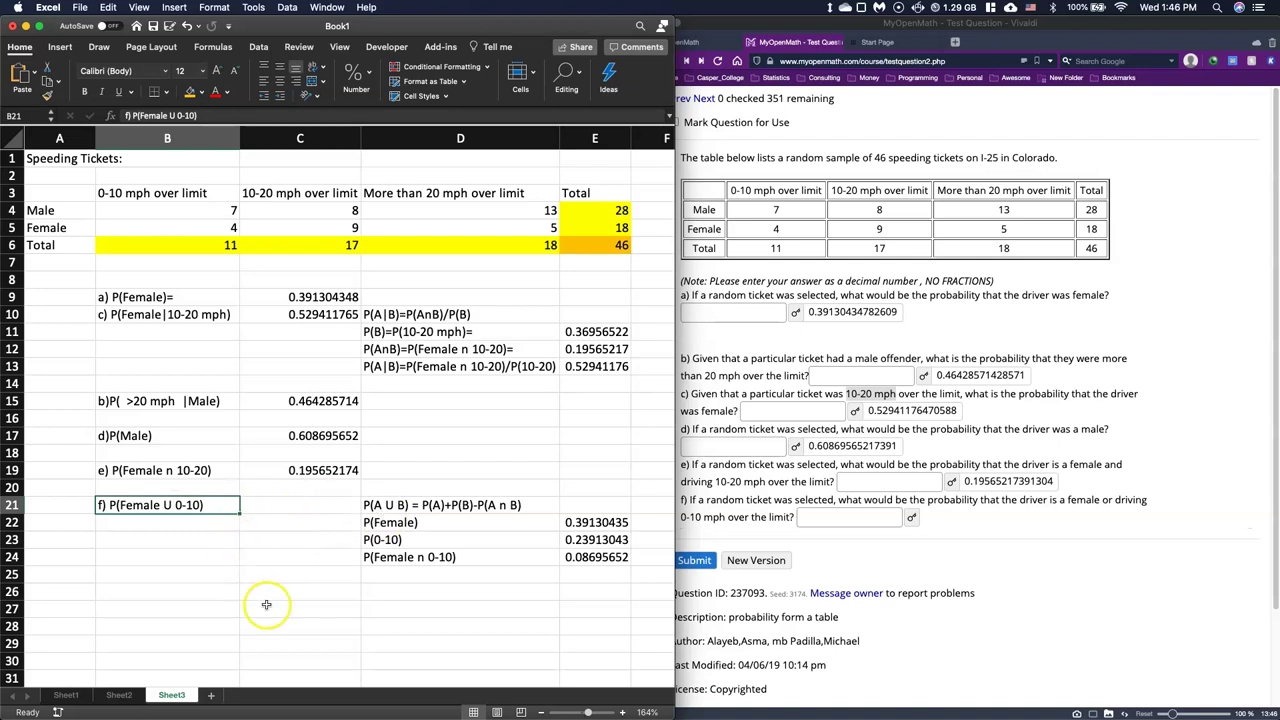
double_click(129, 507)
drag(110, 505, 227, 502)
key(cmd+c)
click(386, 574)
key(cmd+v)
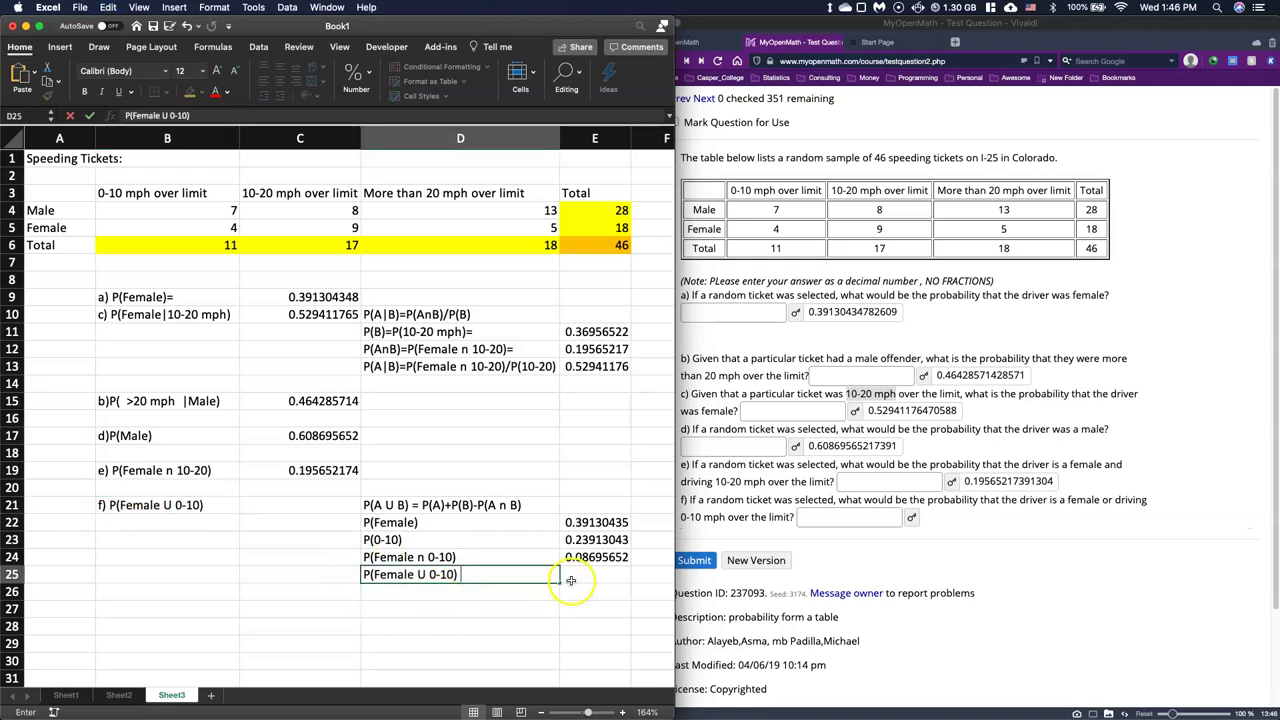
Step: Calculate the union probability in E25 with the addition rule as =E22+E23-E24
click(570, 580)
text(=)
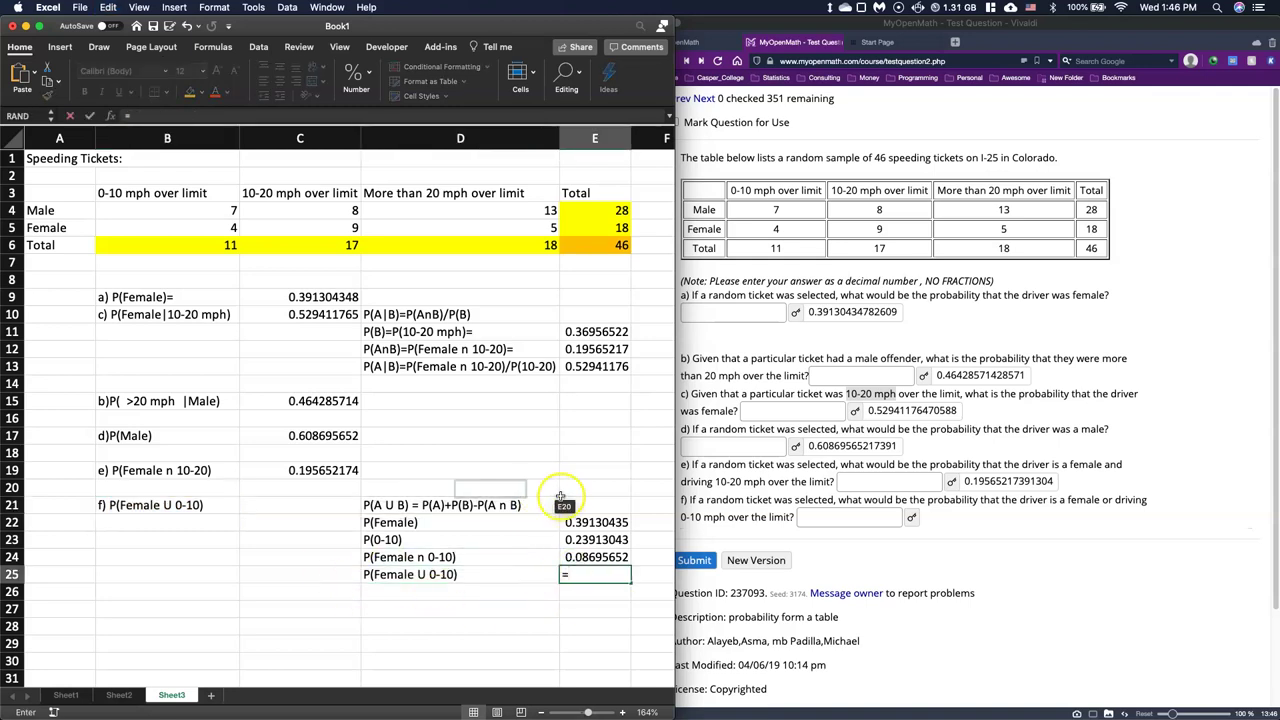
click(596, 522)
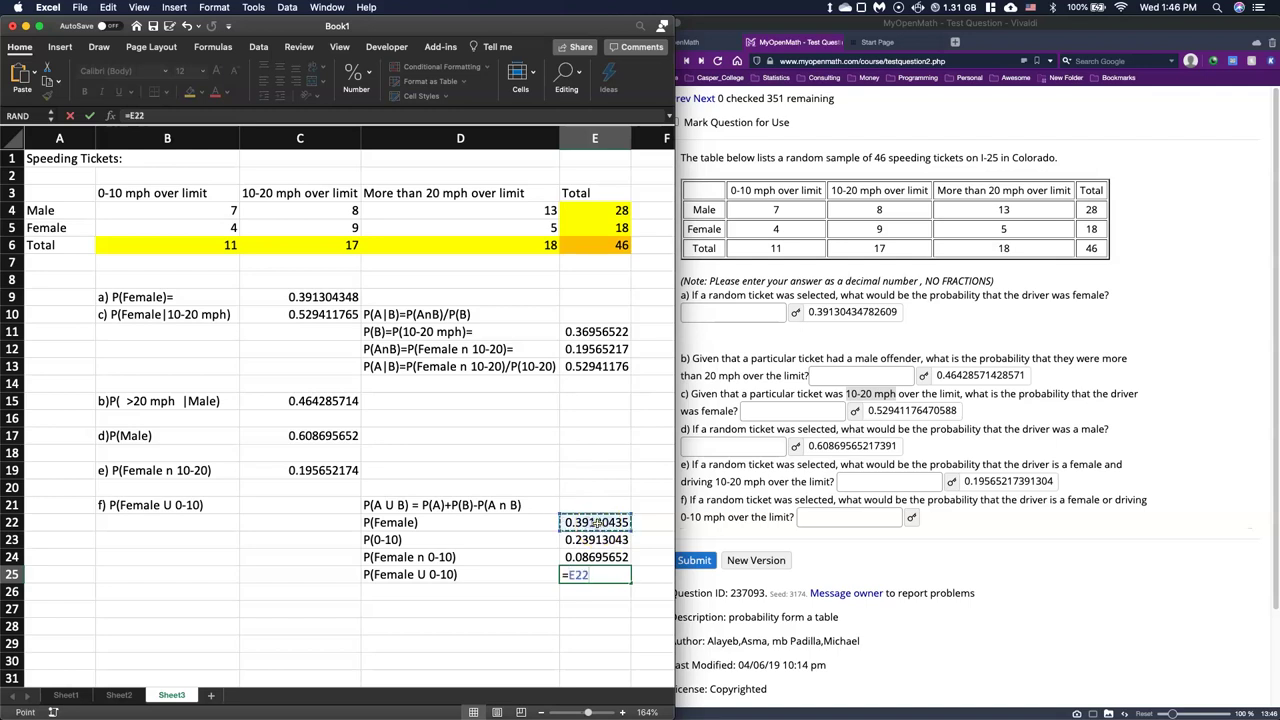
text(+)
click(597, 539)
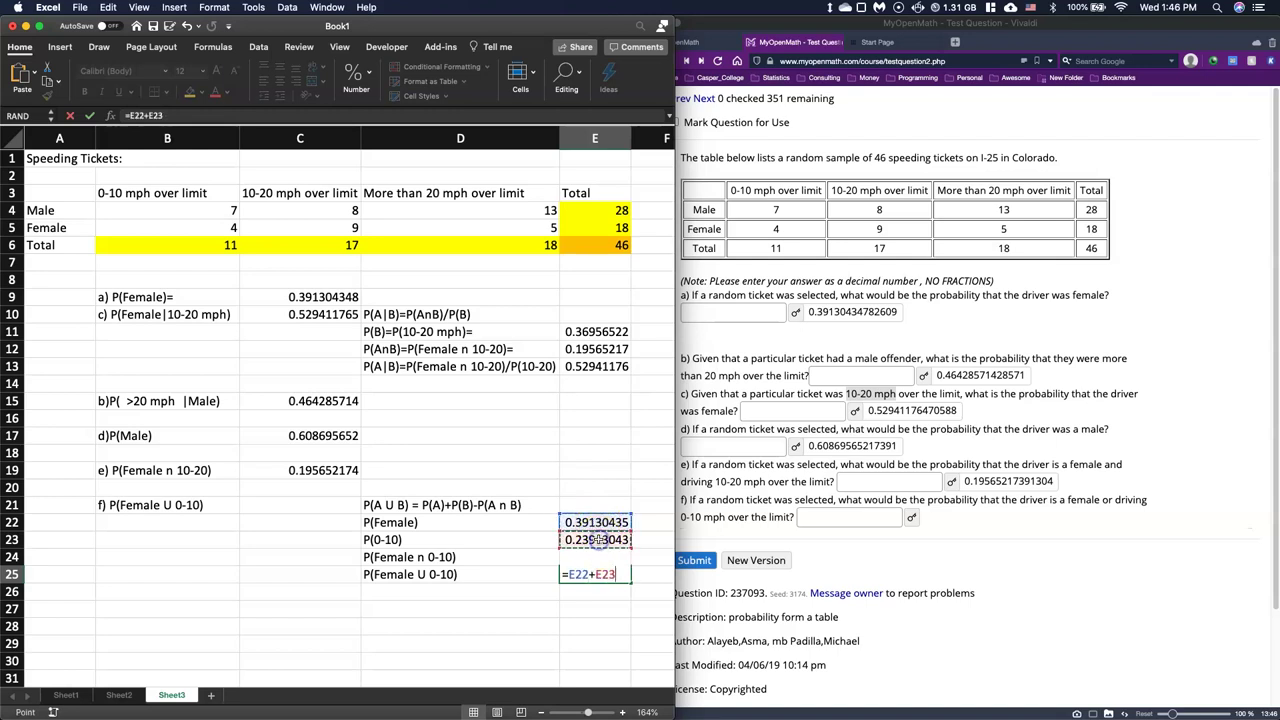
text(-)
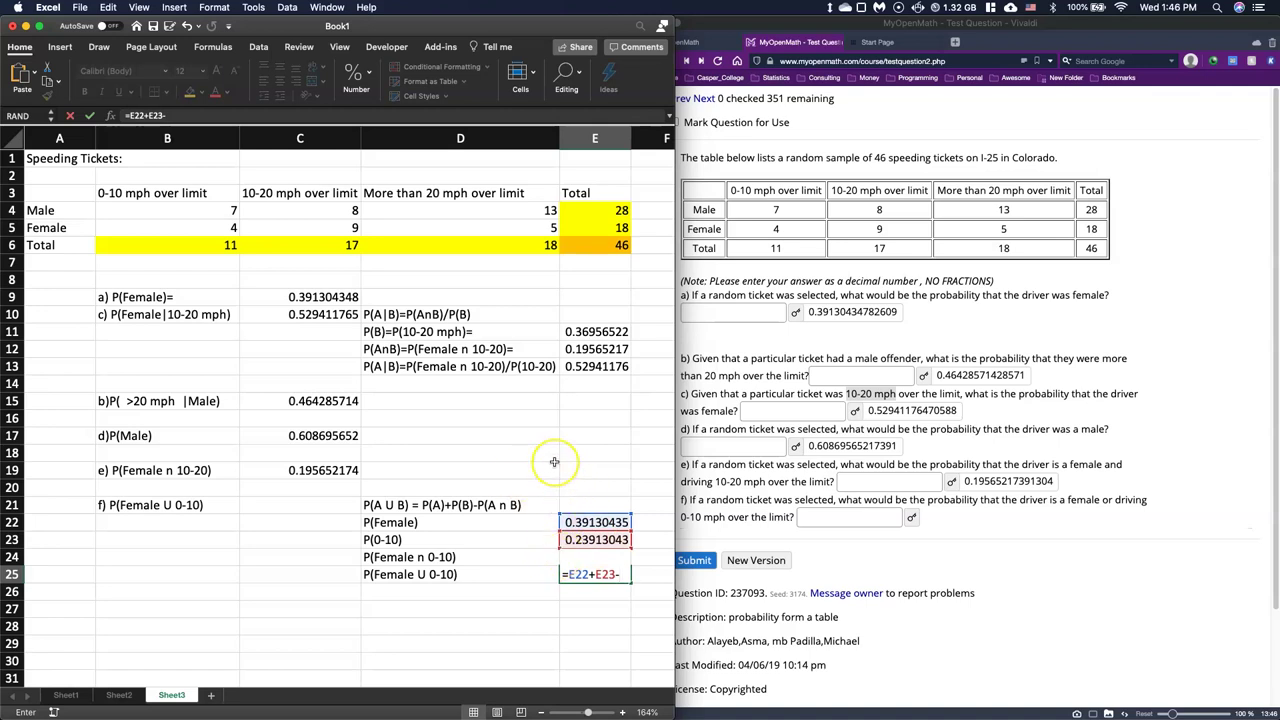
key(Down)
key(Up)
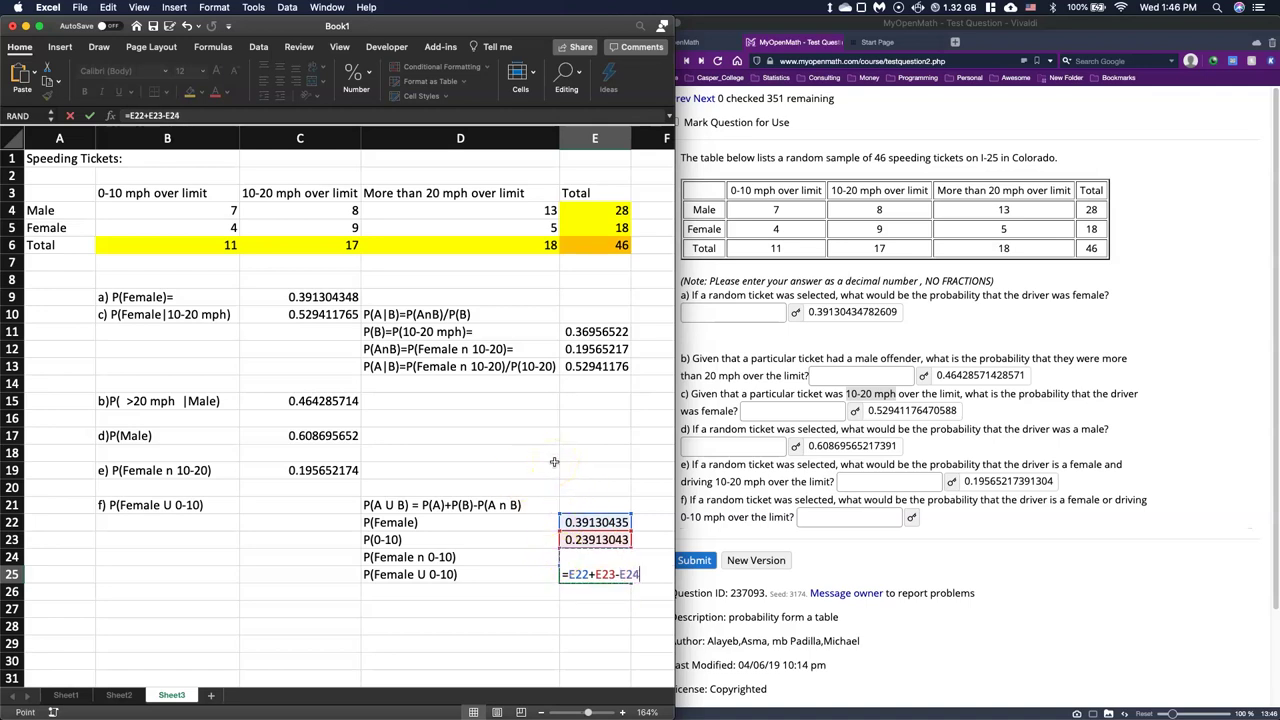
key(Return)
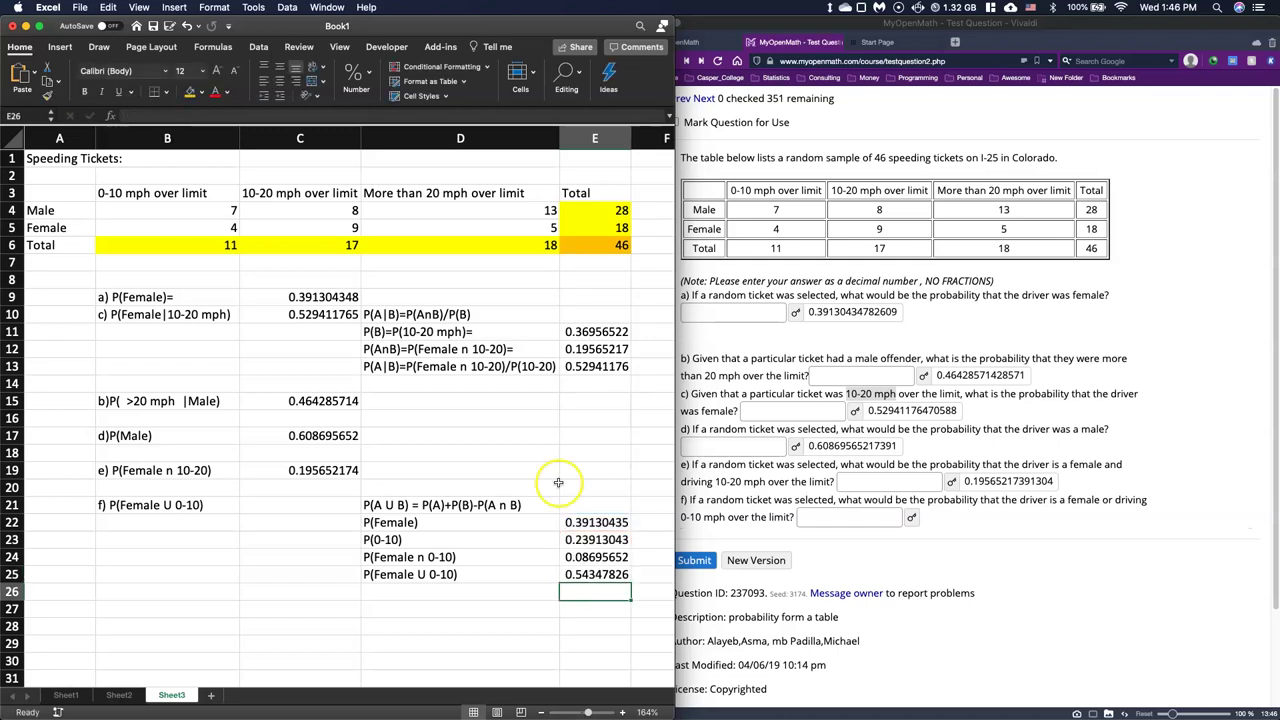
Step: Calculate P(Female U 0-10) directly in C21 as =SUM(B4,B5,C5,D5)/E6, and reveal the MyOpenMath answer to part f)
click(288, 505)
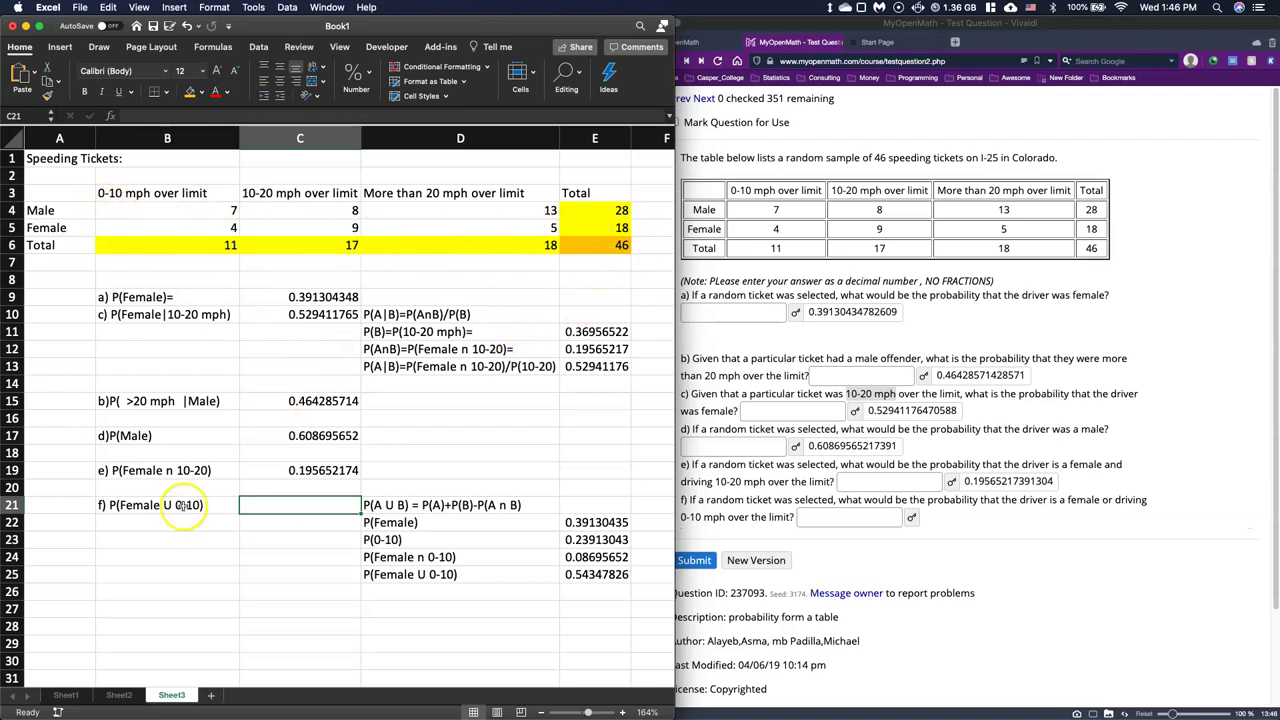
text(=sum()
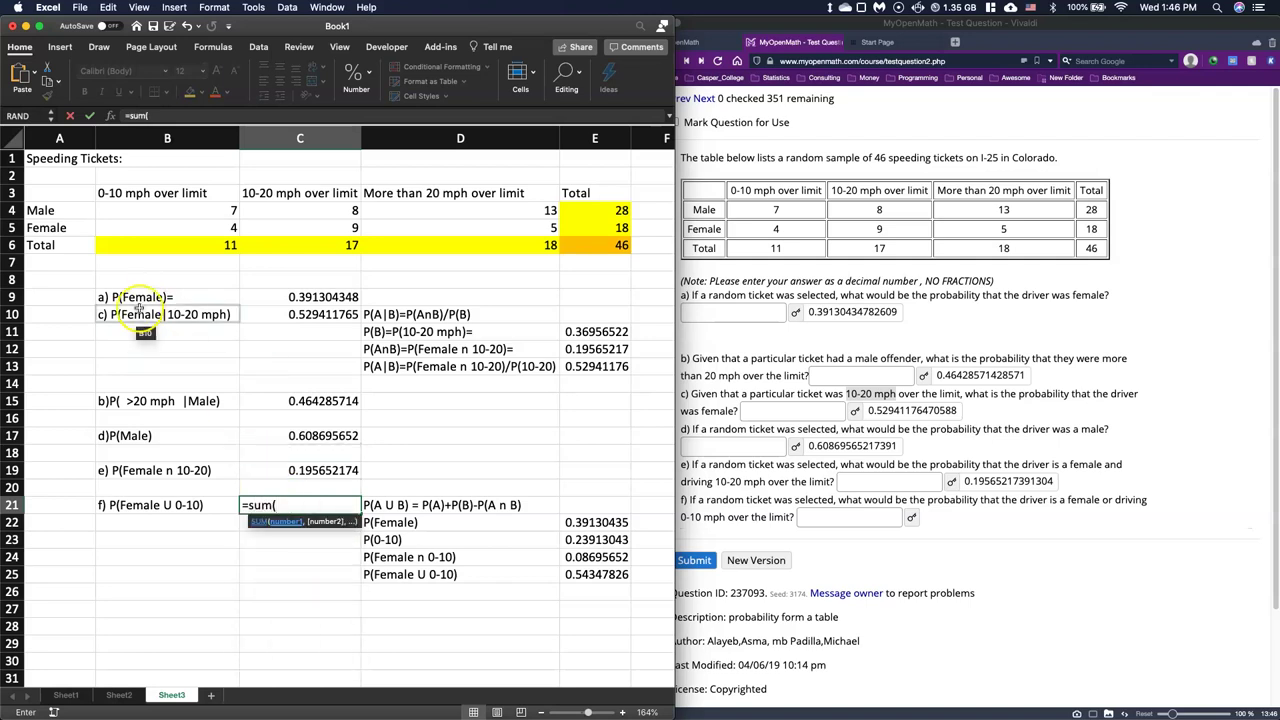
click(176, 228)
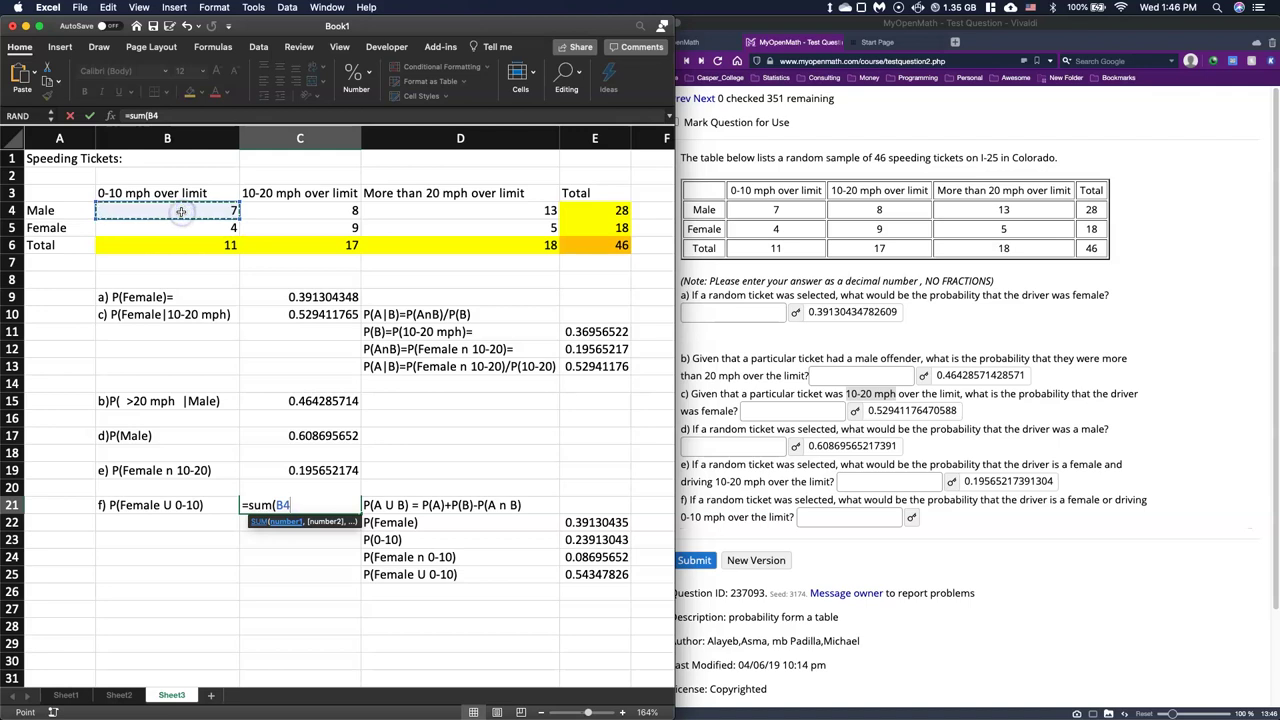
text(,)
click(170, 229)
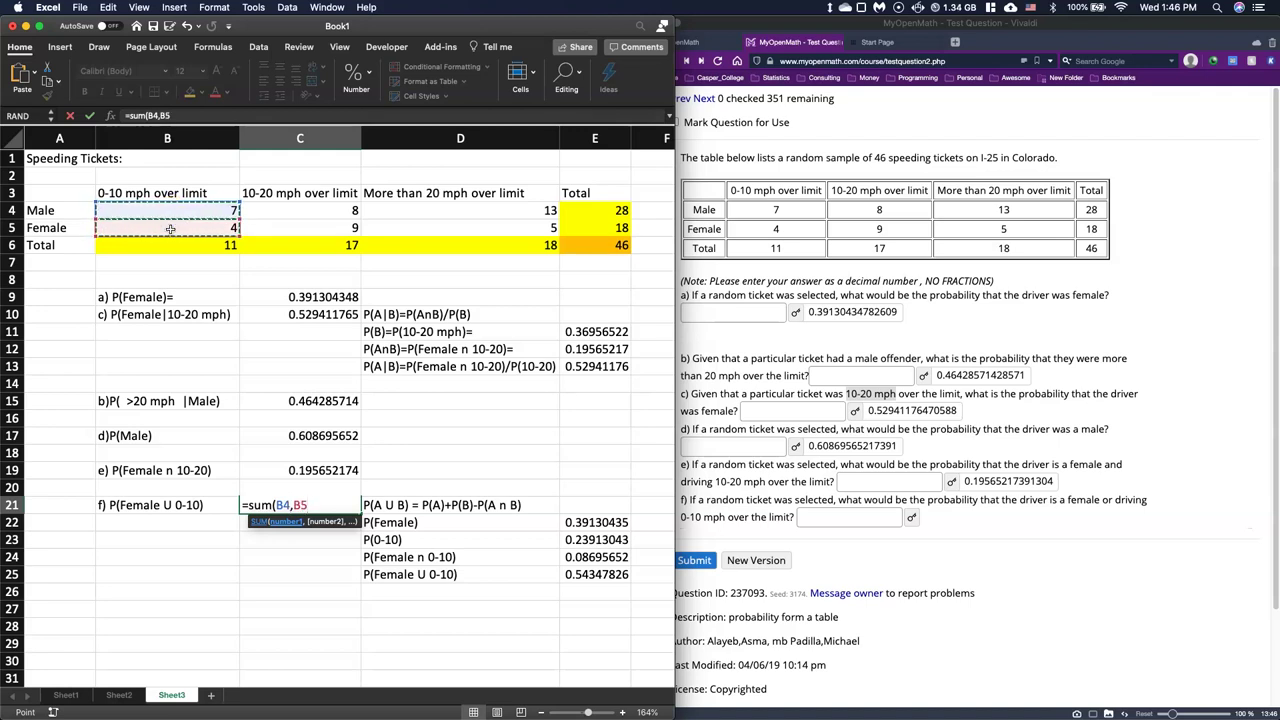
text(,)
click(297, 228)
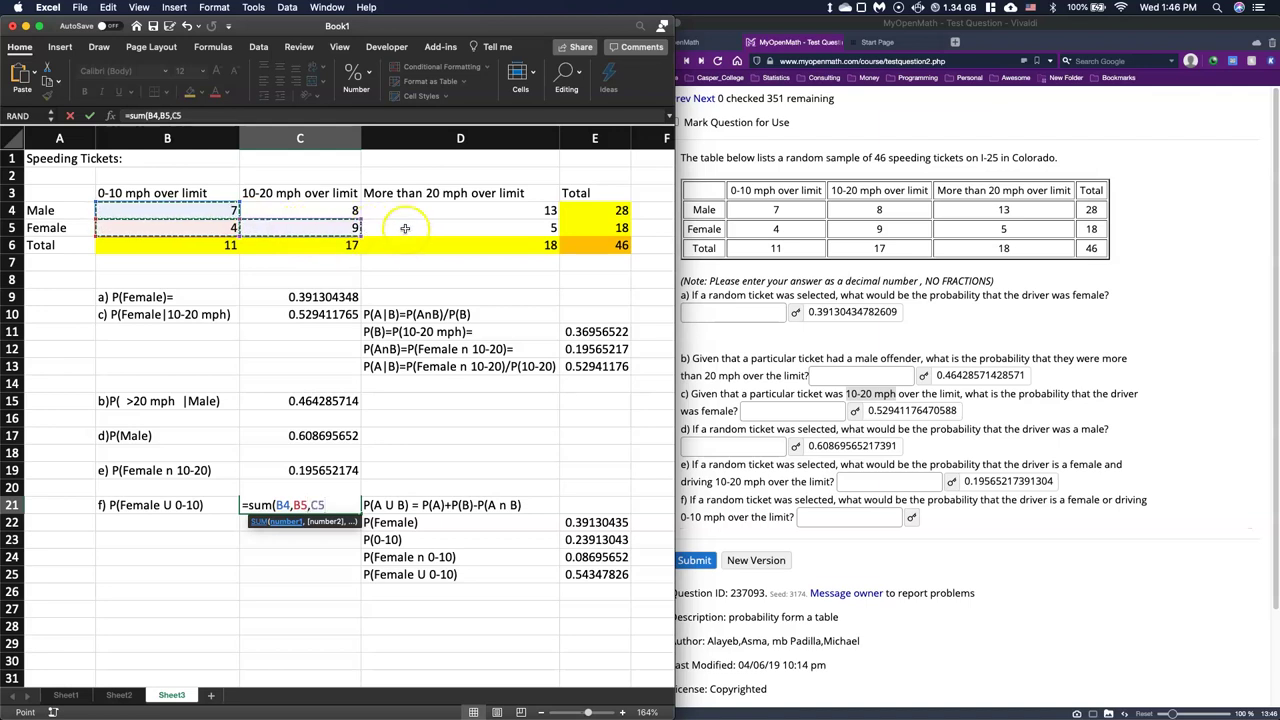
text(,)
click(405, 228)
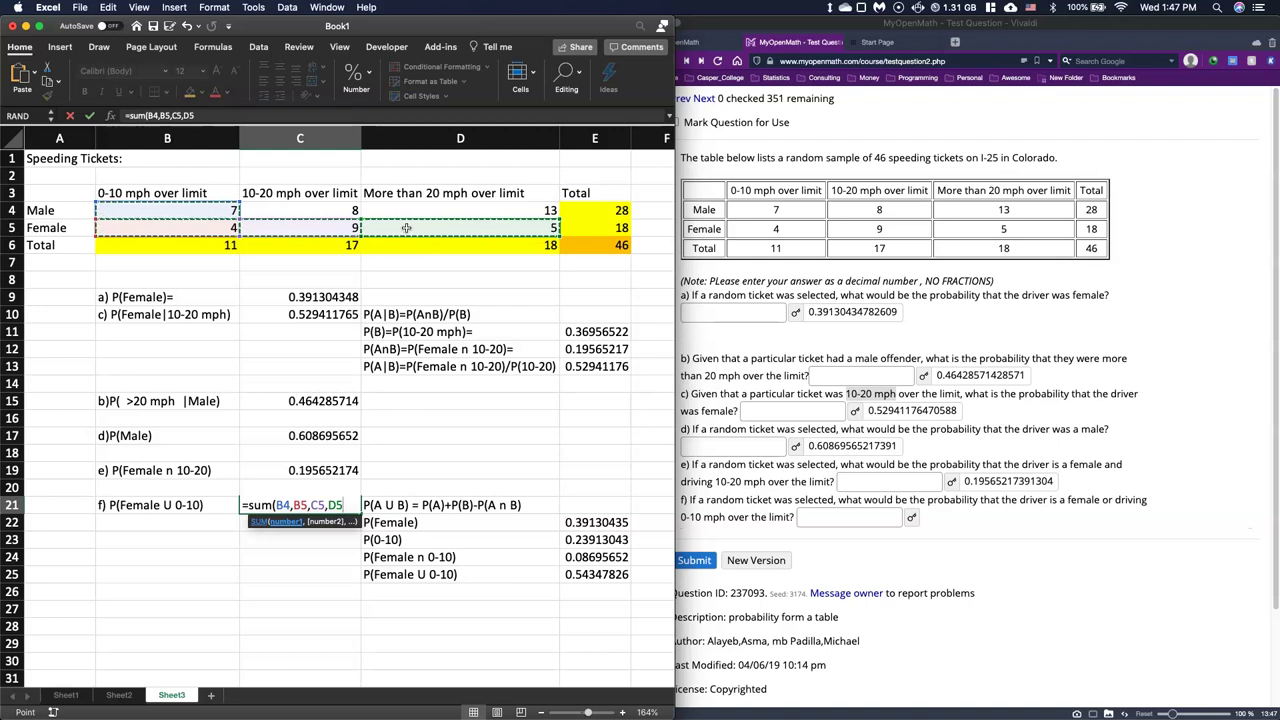
text()/)
click(590, 245)
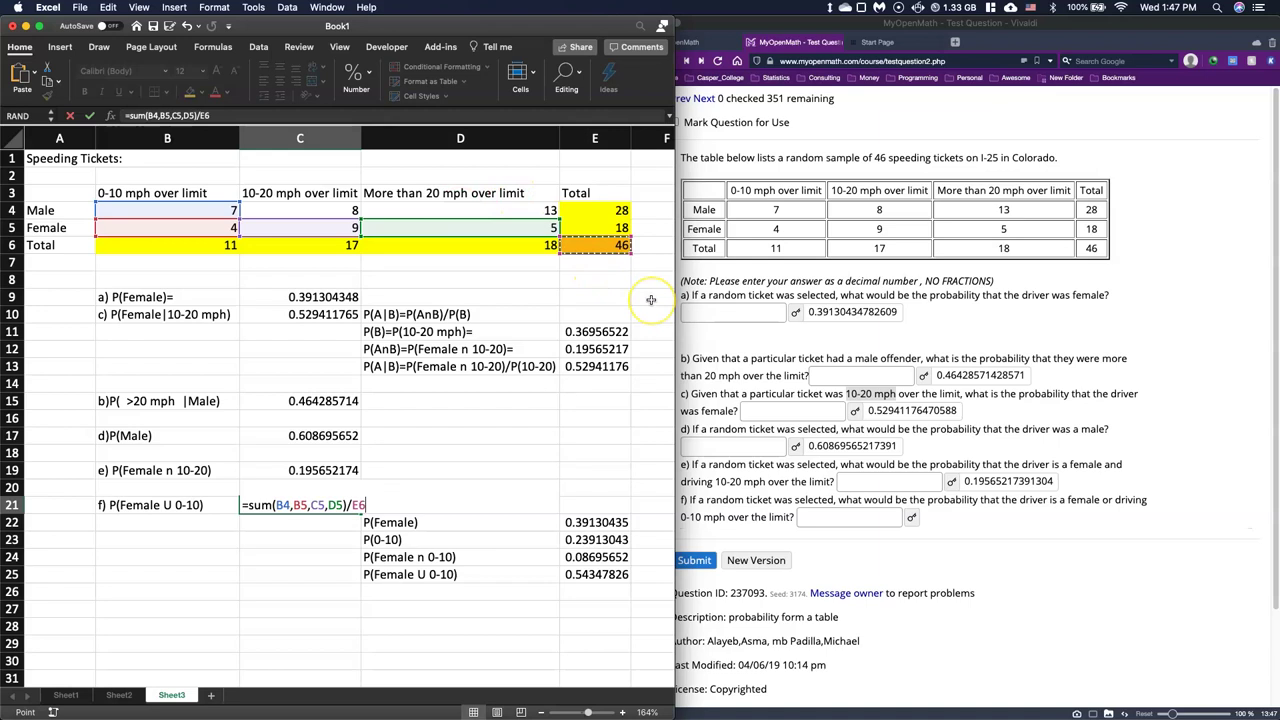
key(Return)
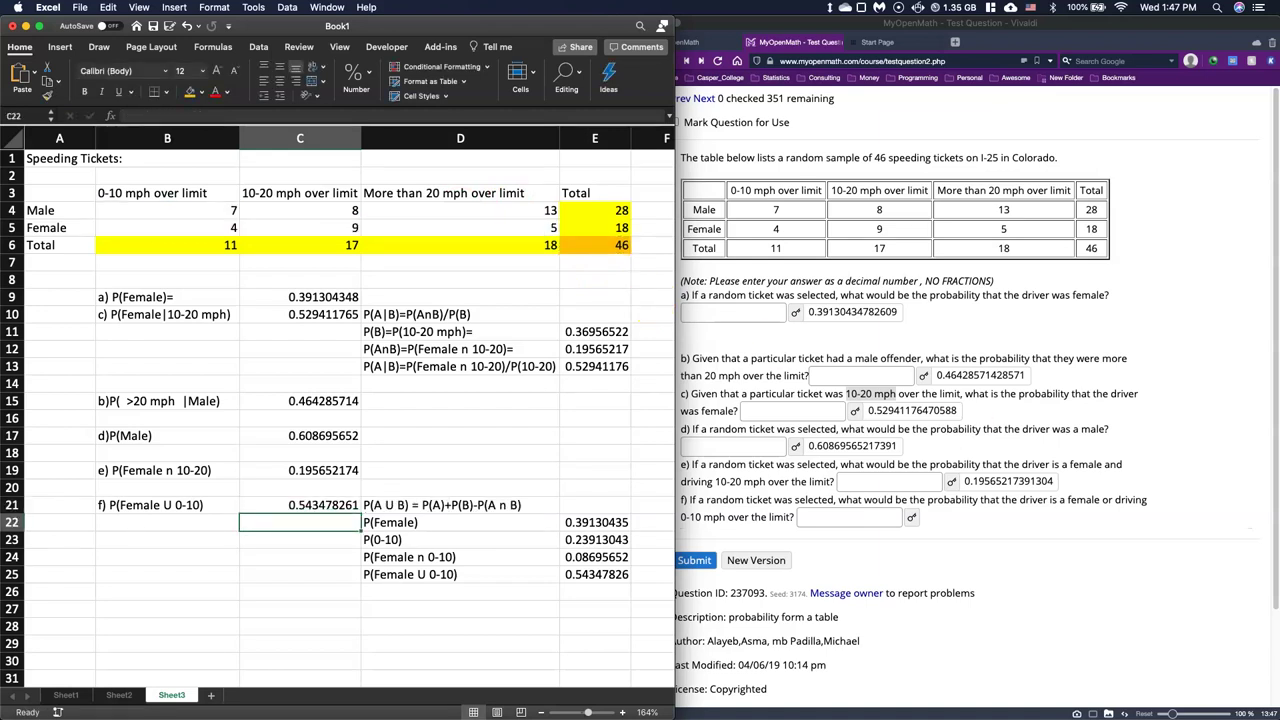
click(911, 517)
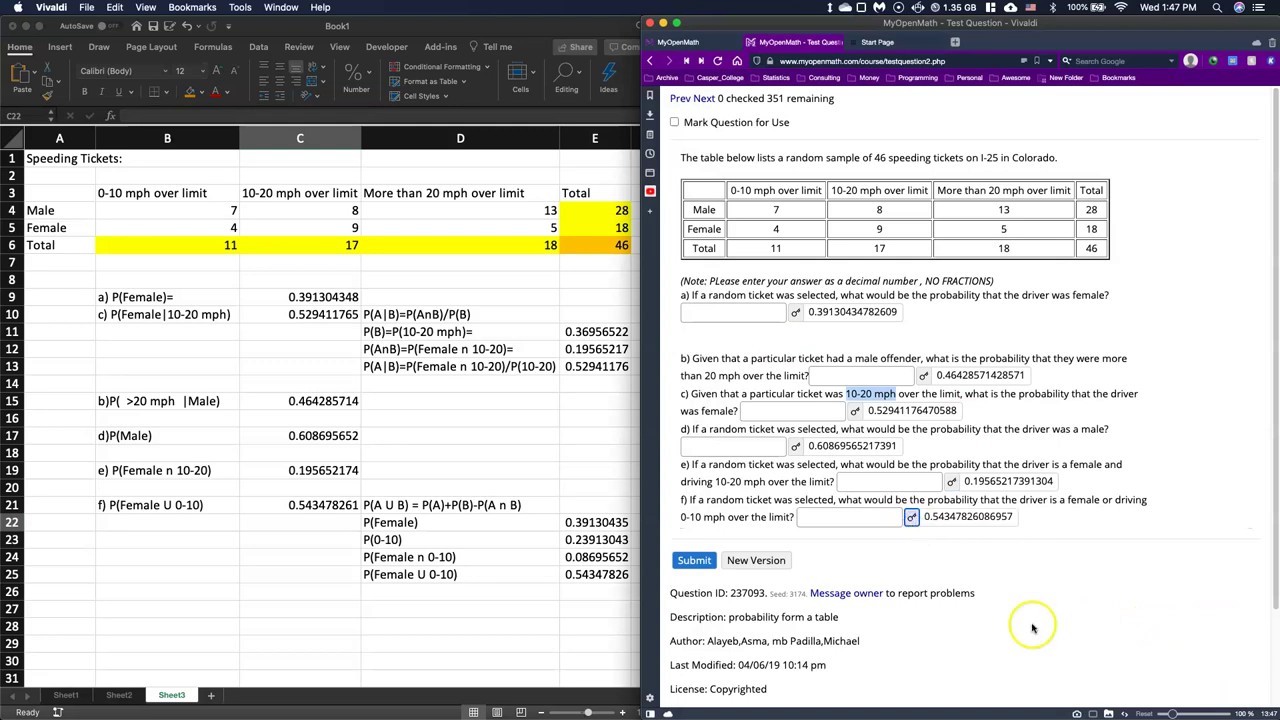